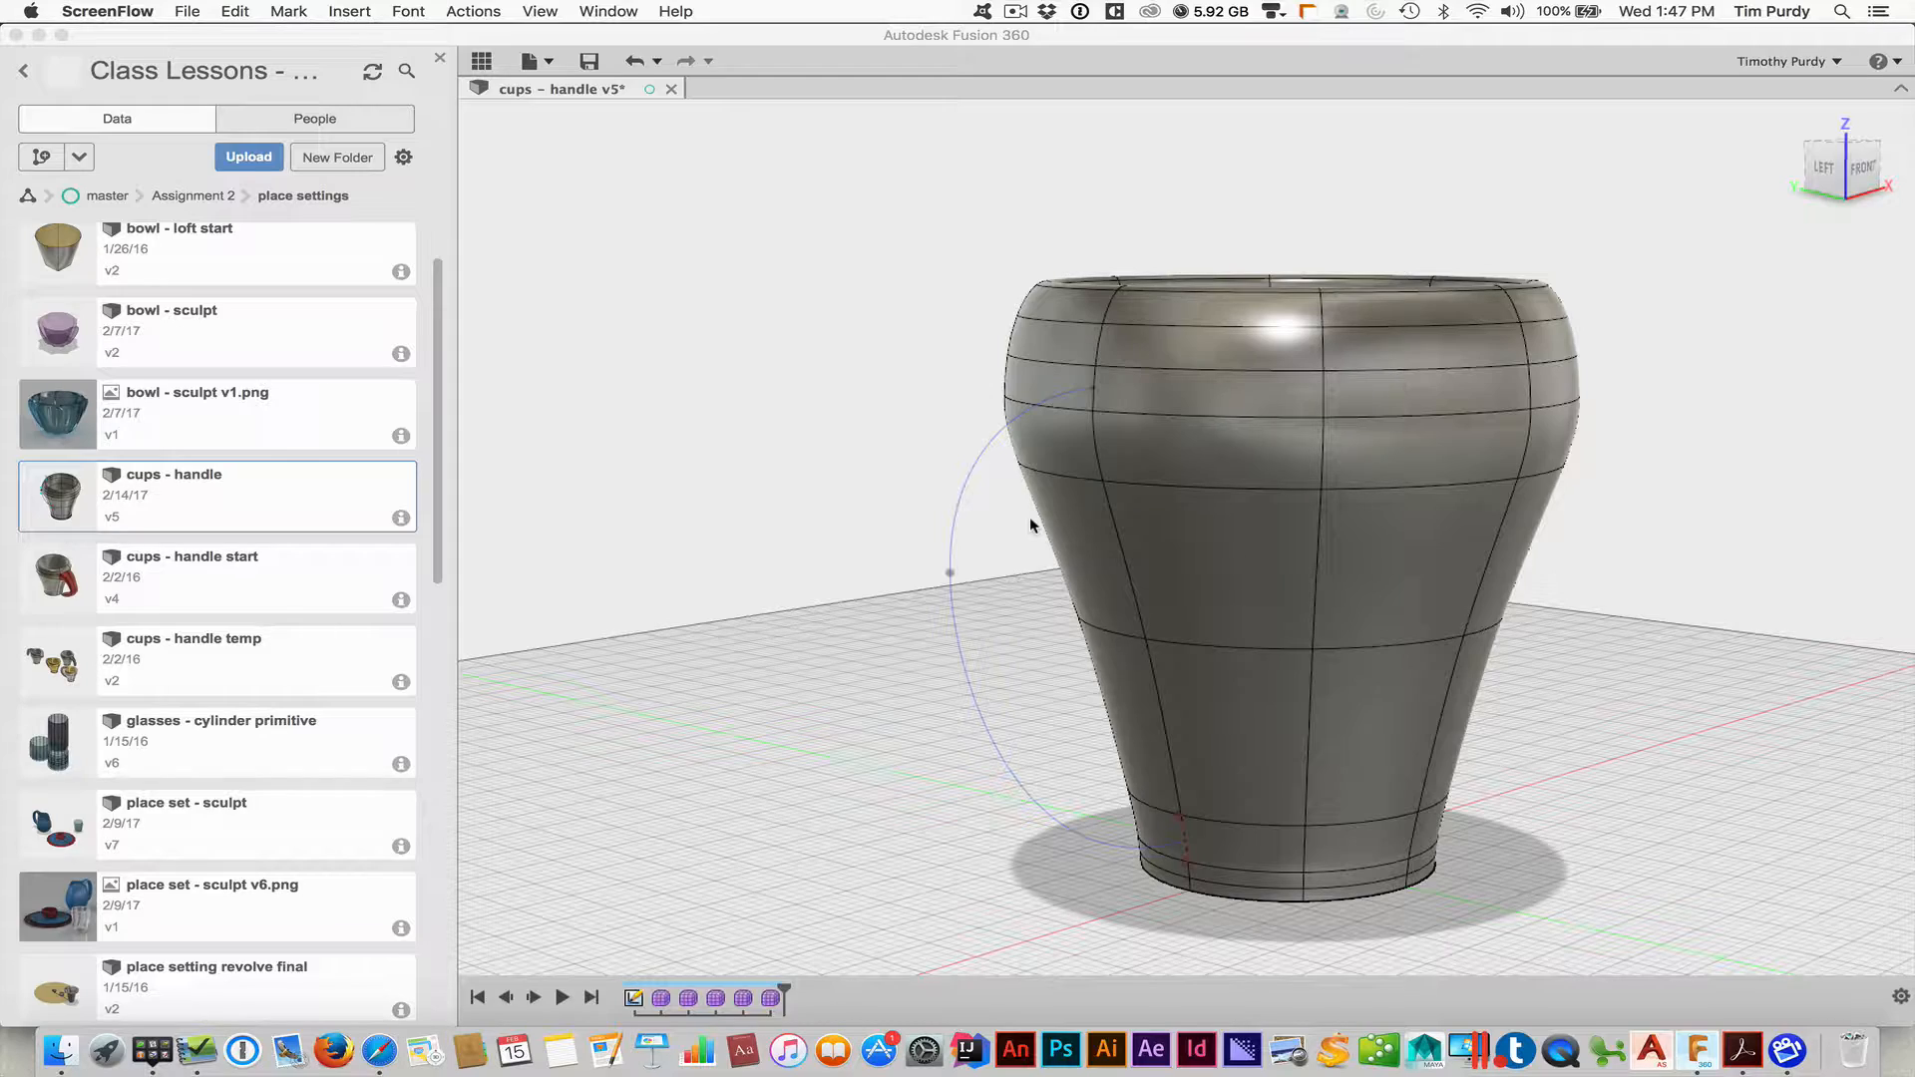
click(1605, 624)
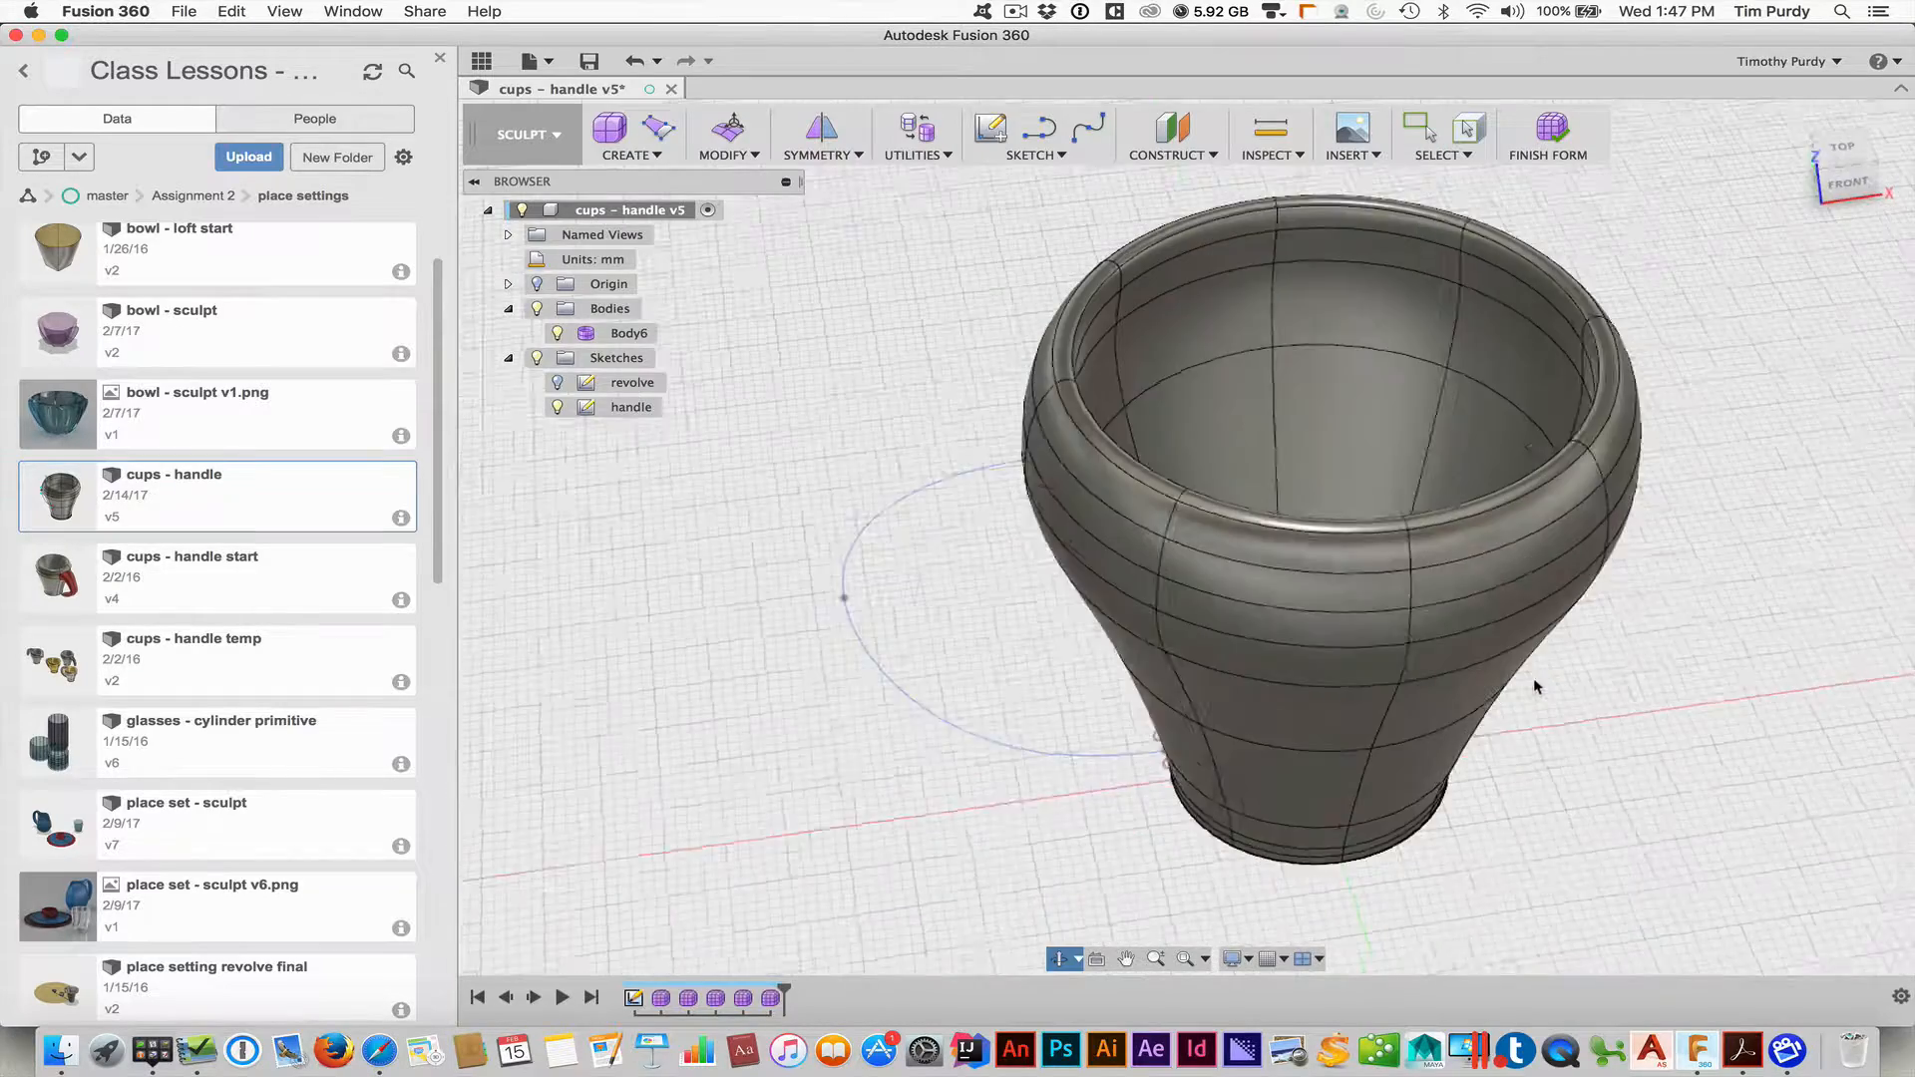
shift+middle_drag(1534, 680, 1610, 622)
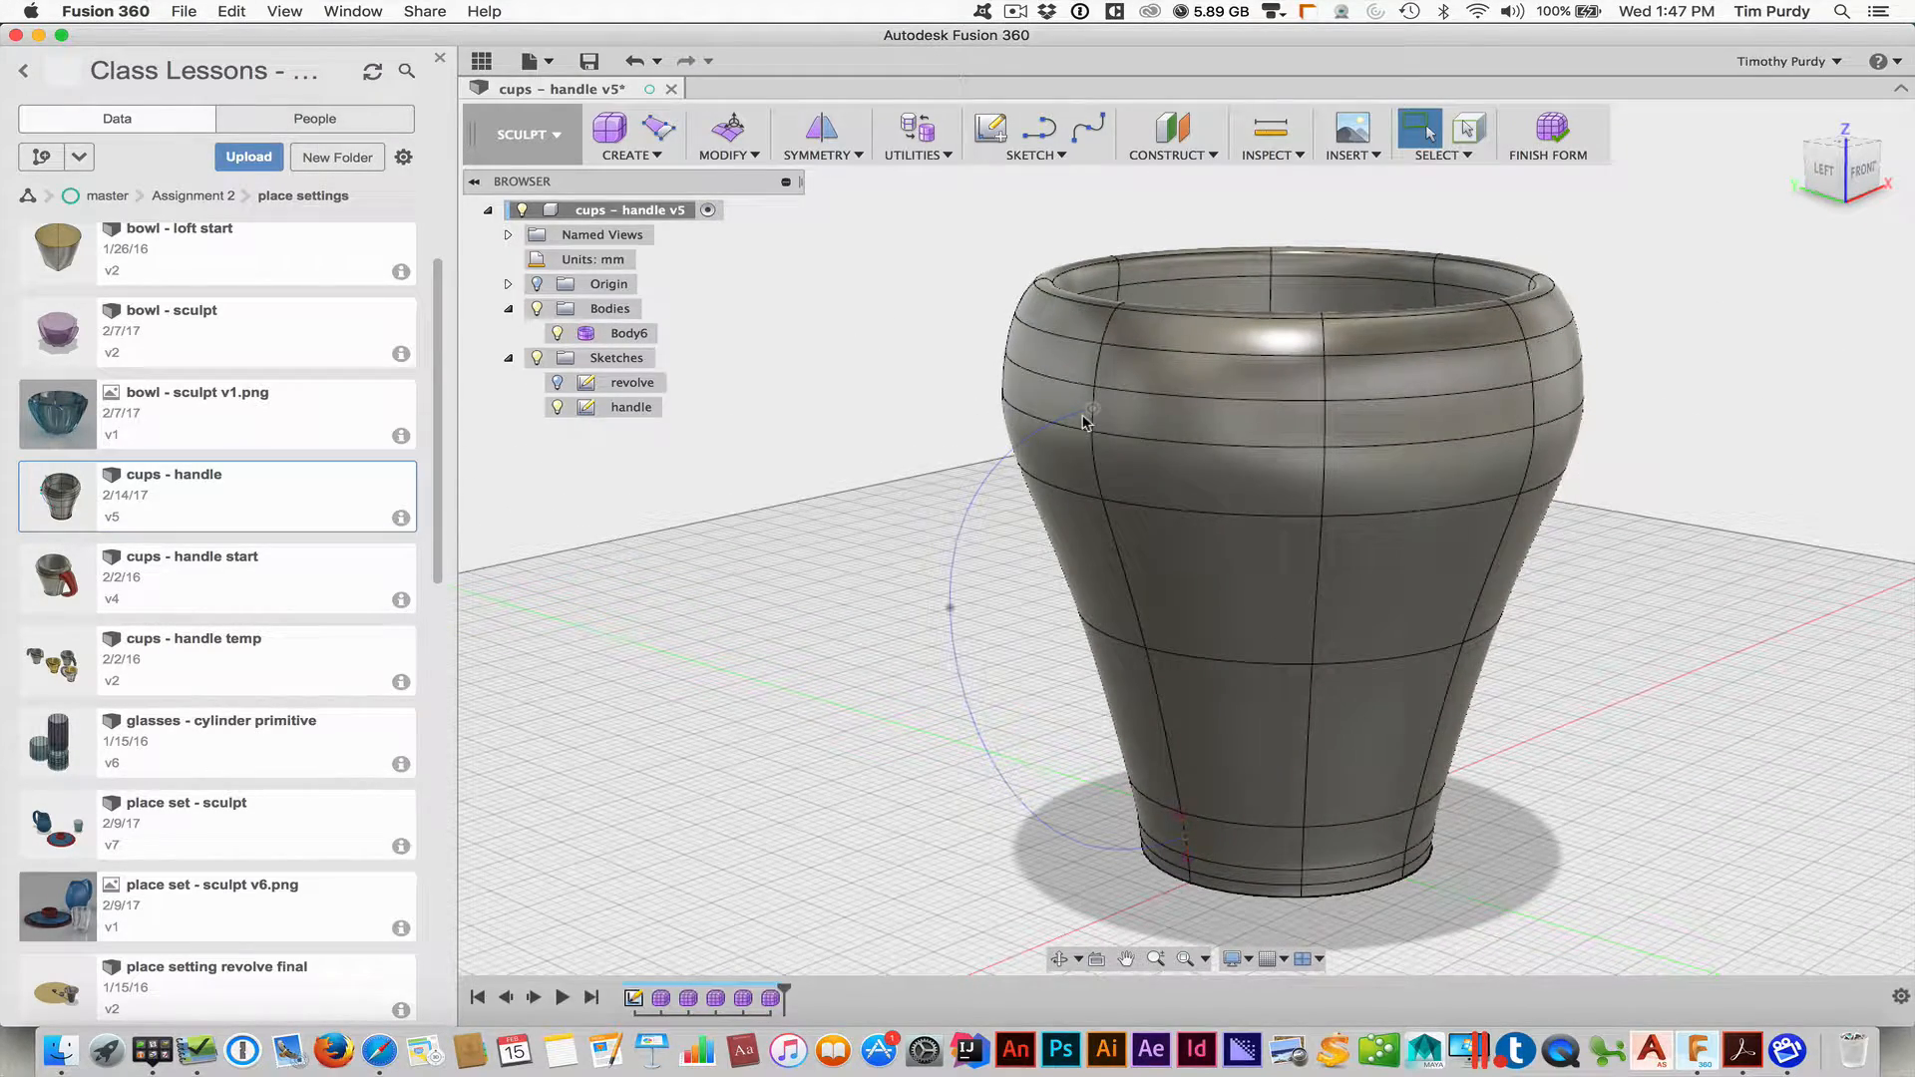
click(719, 156)
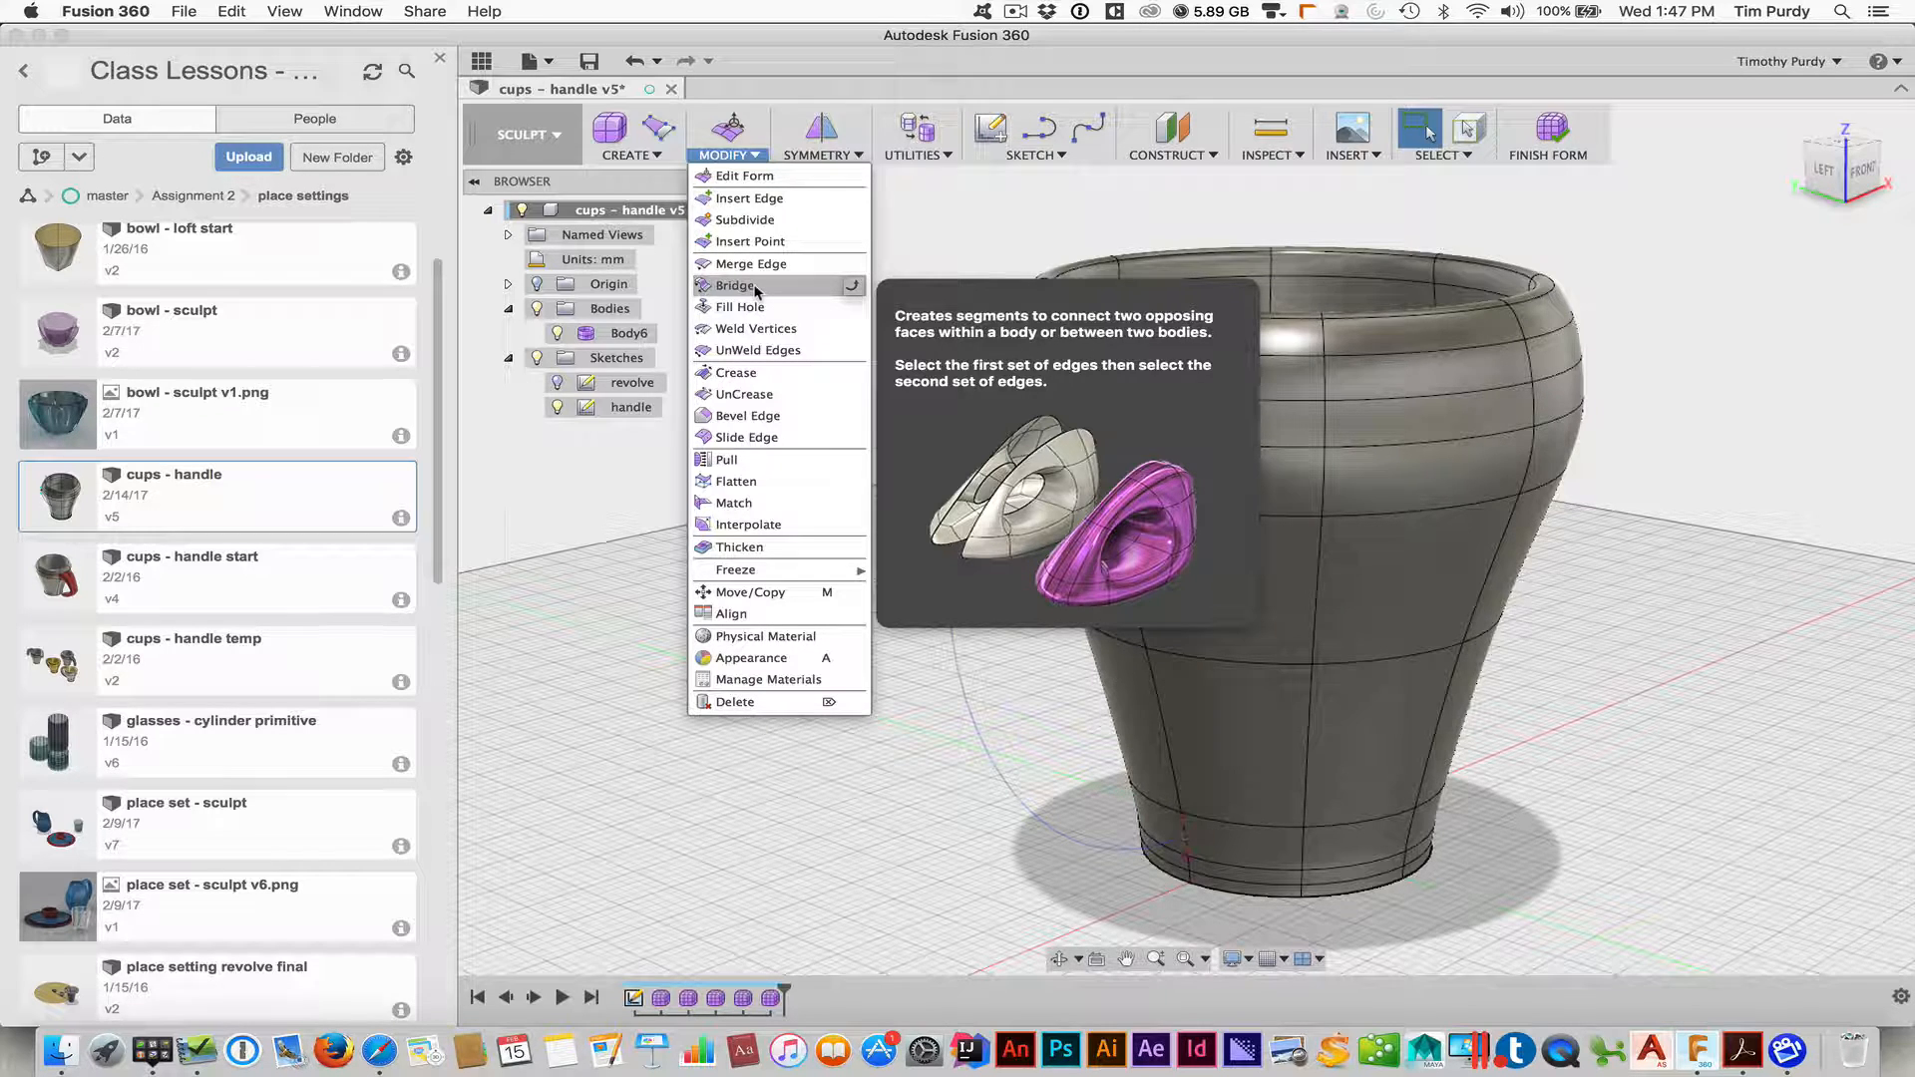
click(904, 238)
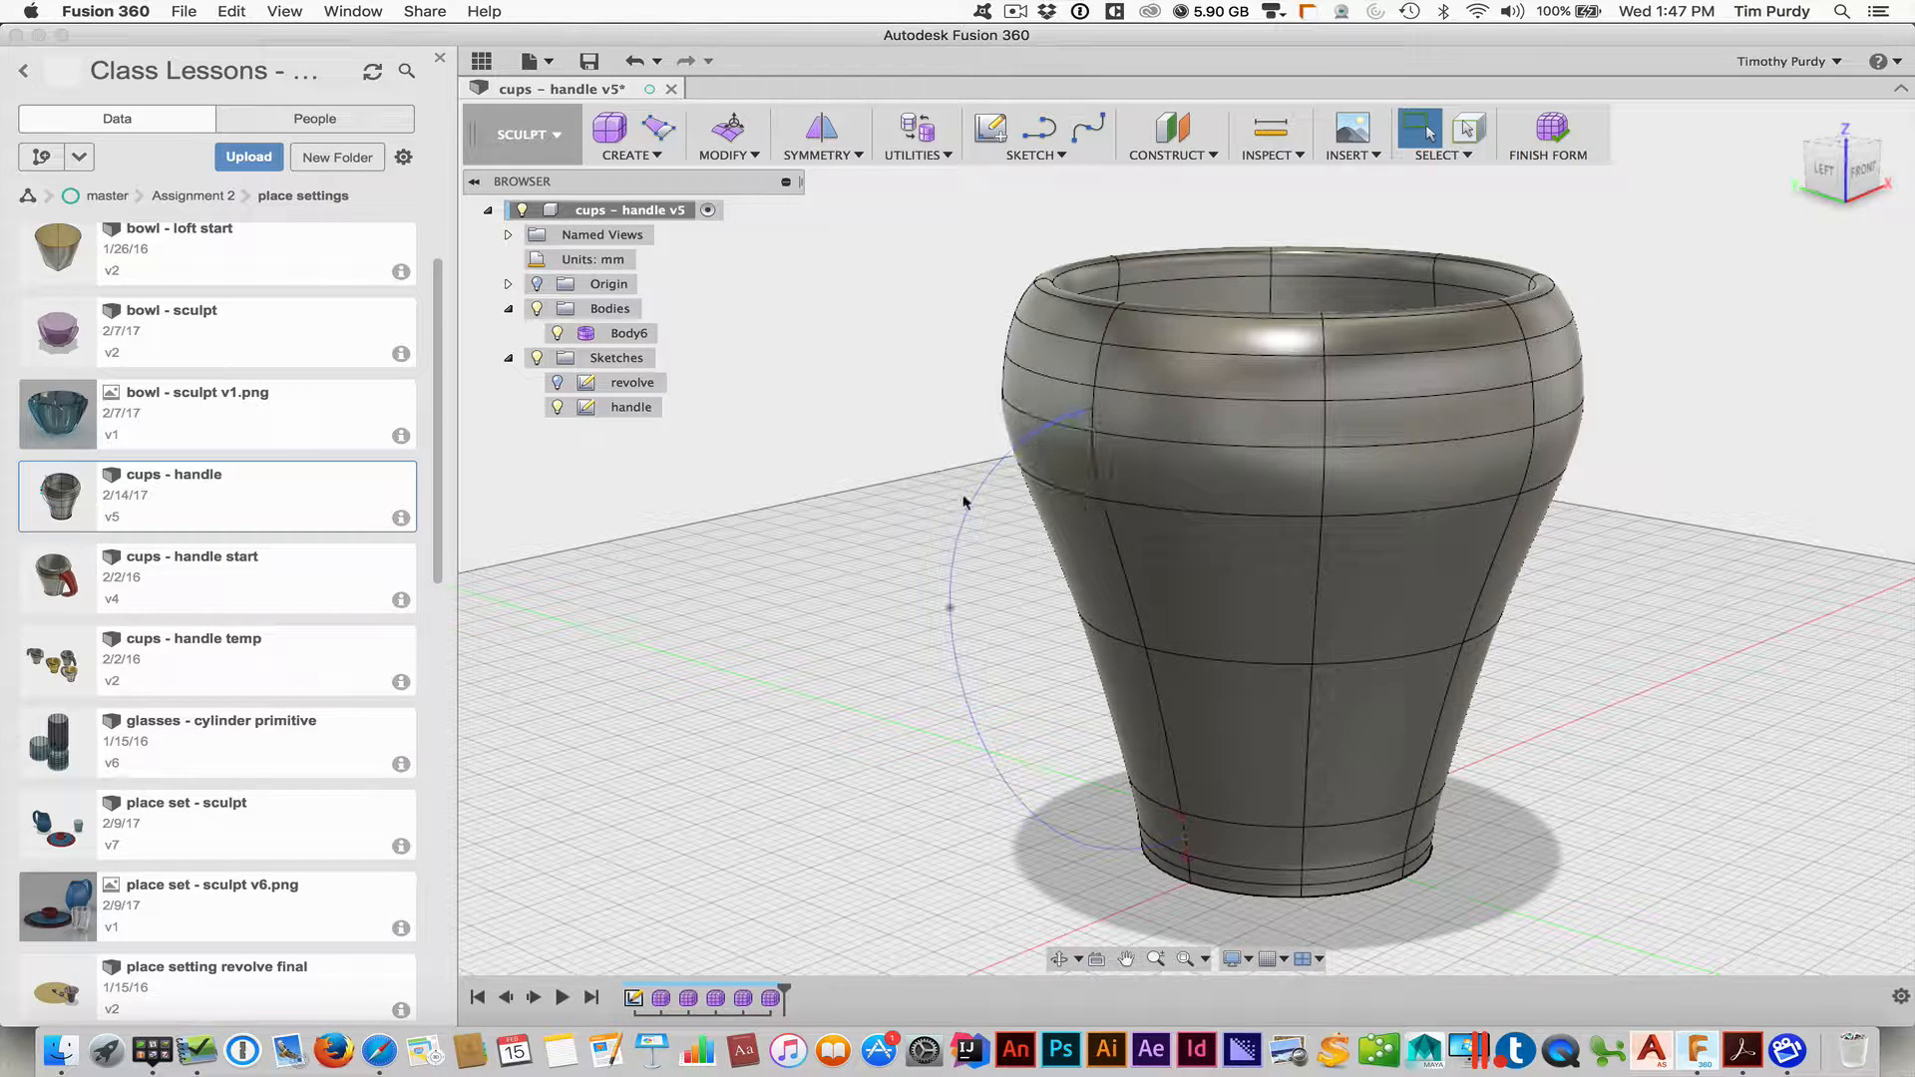
mouse_move(879, 509)
shift+middle_down()
mouse_move(912, 501)
mouse_move(893, 507)
shift+middle_up()
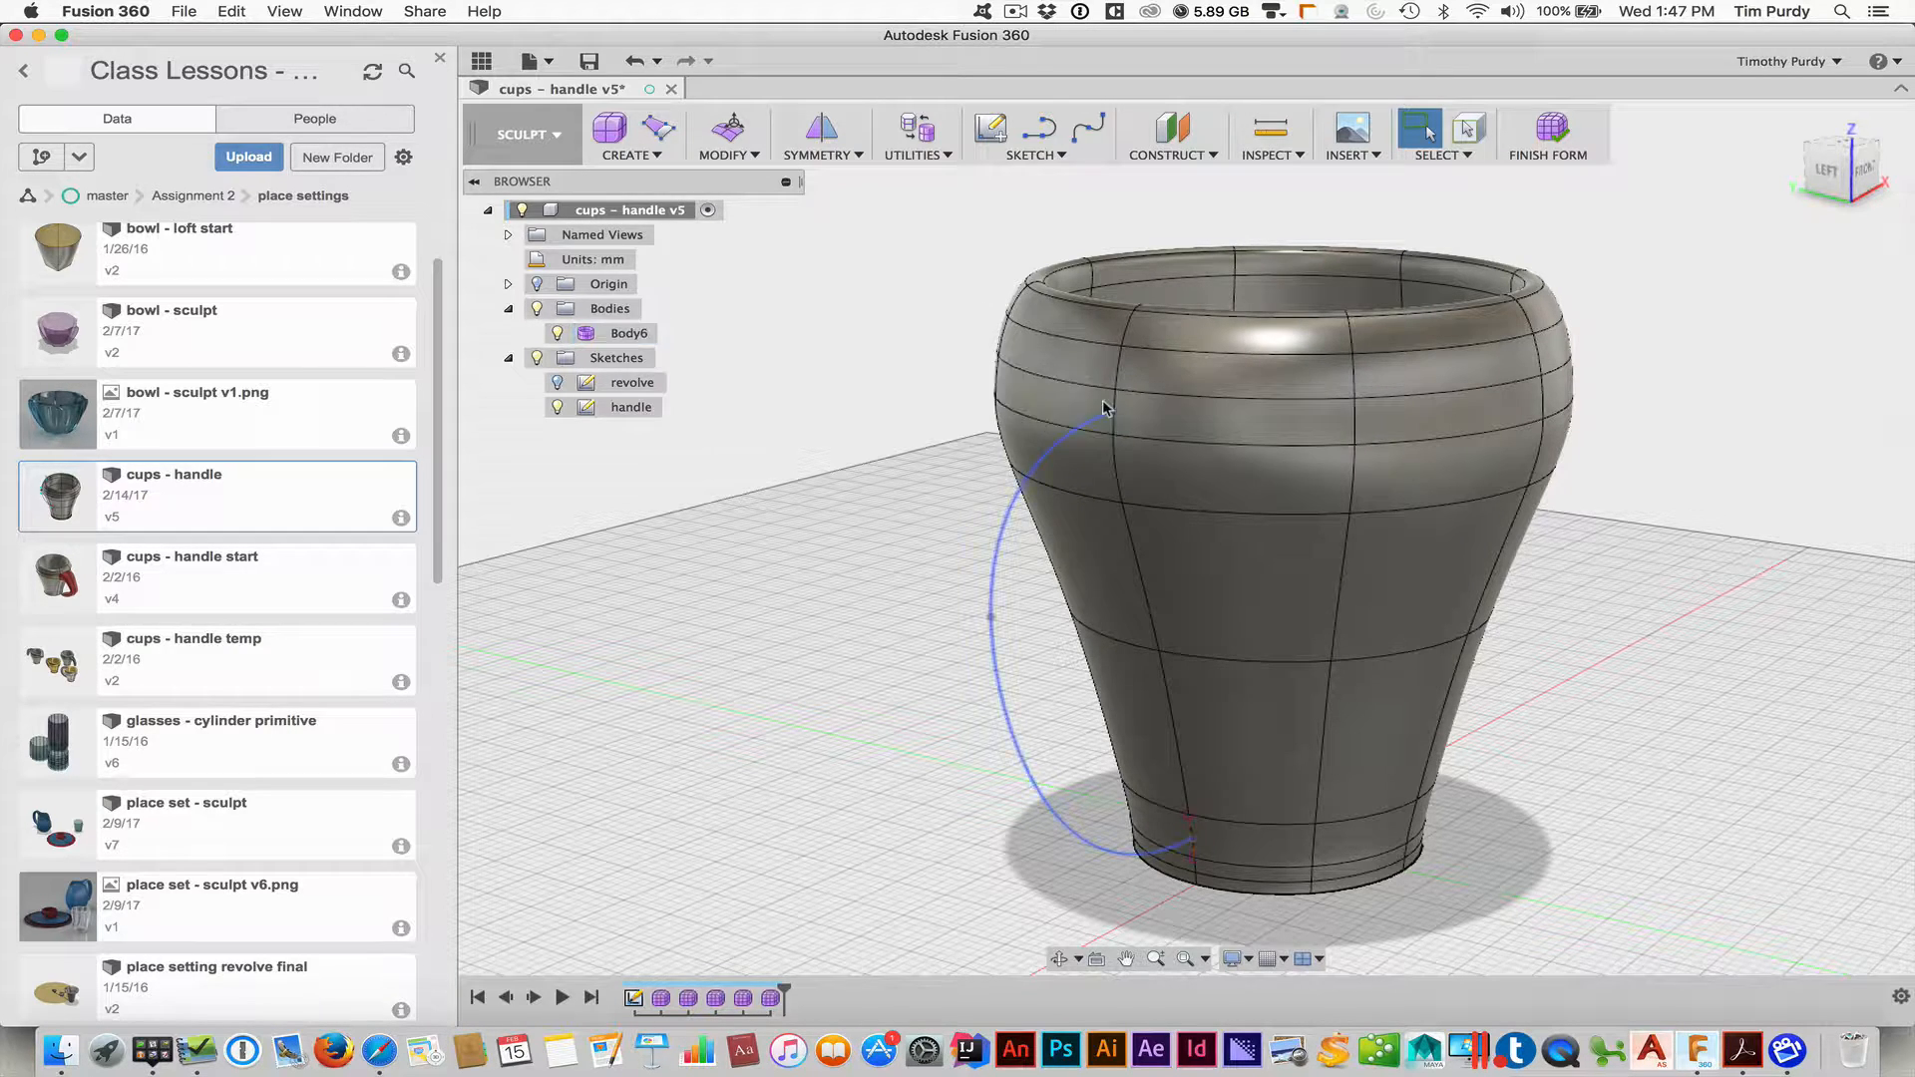
click(1130, 571)
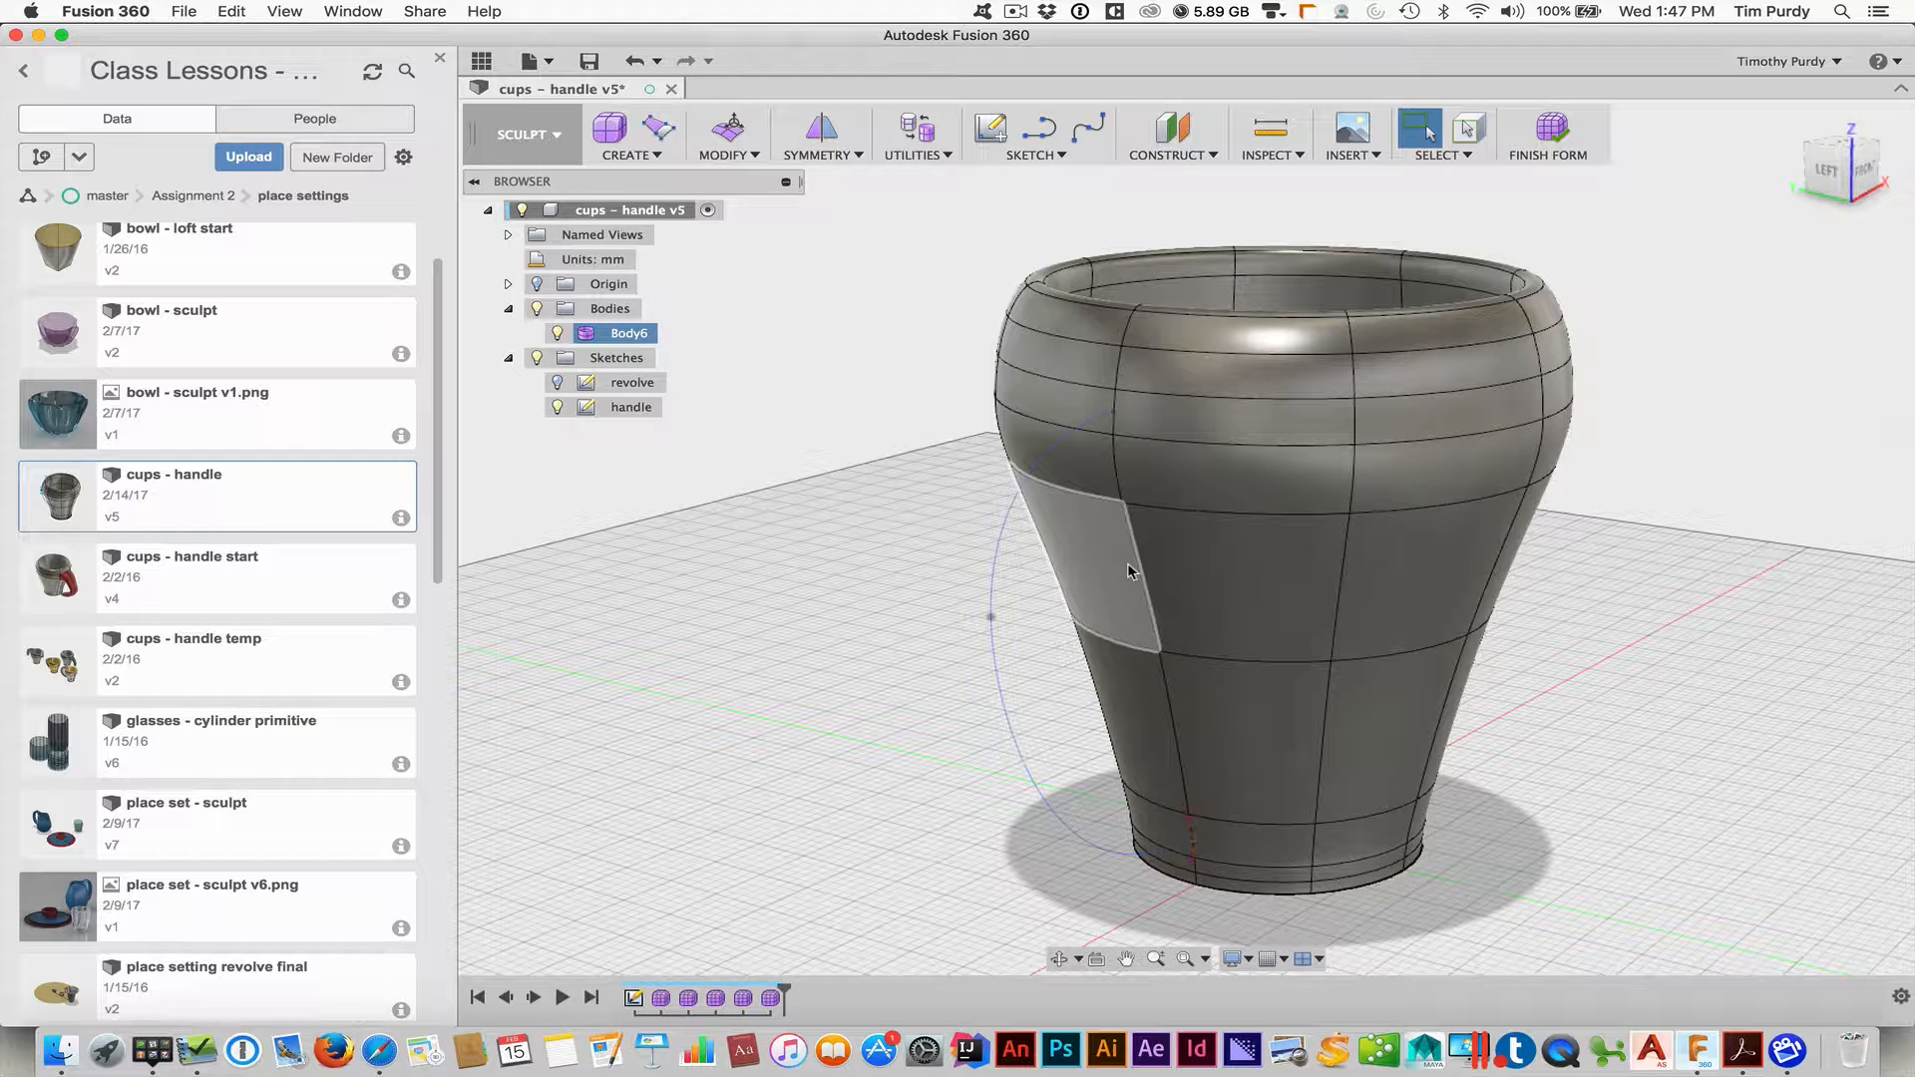
click(1027, 580)
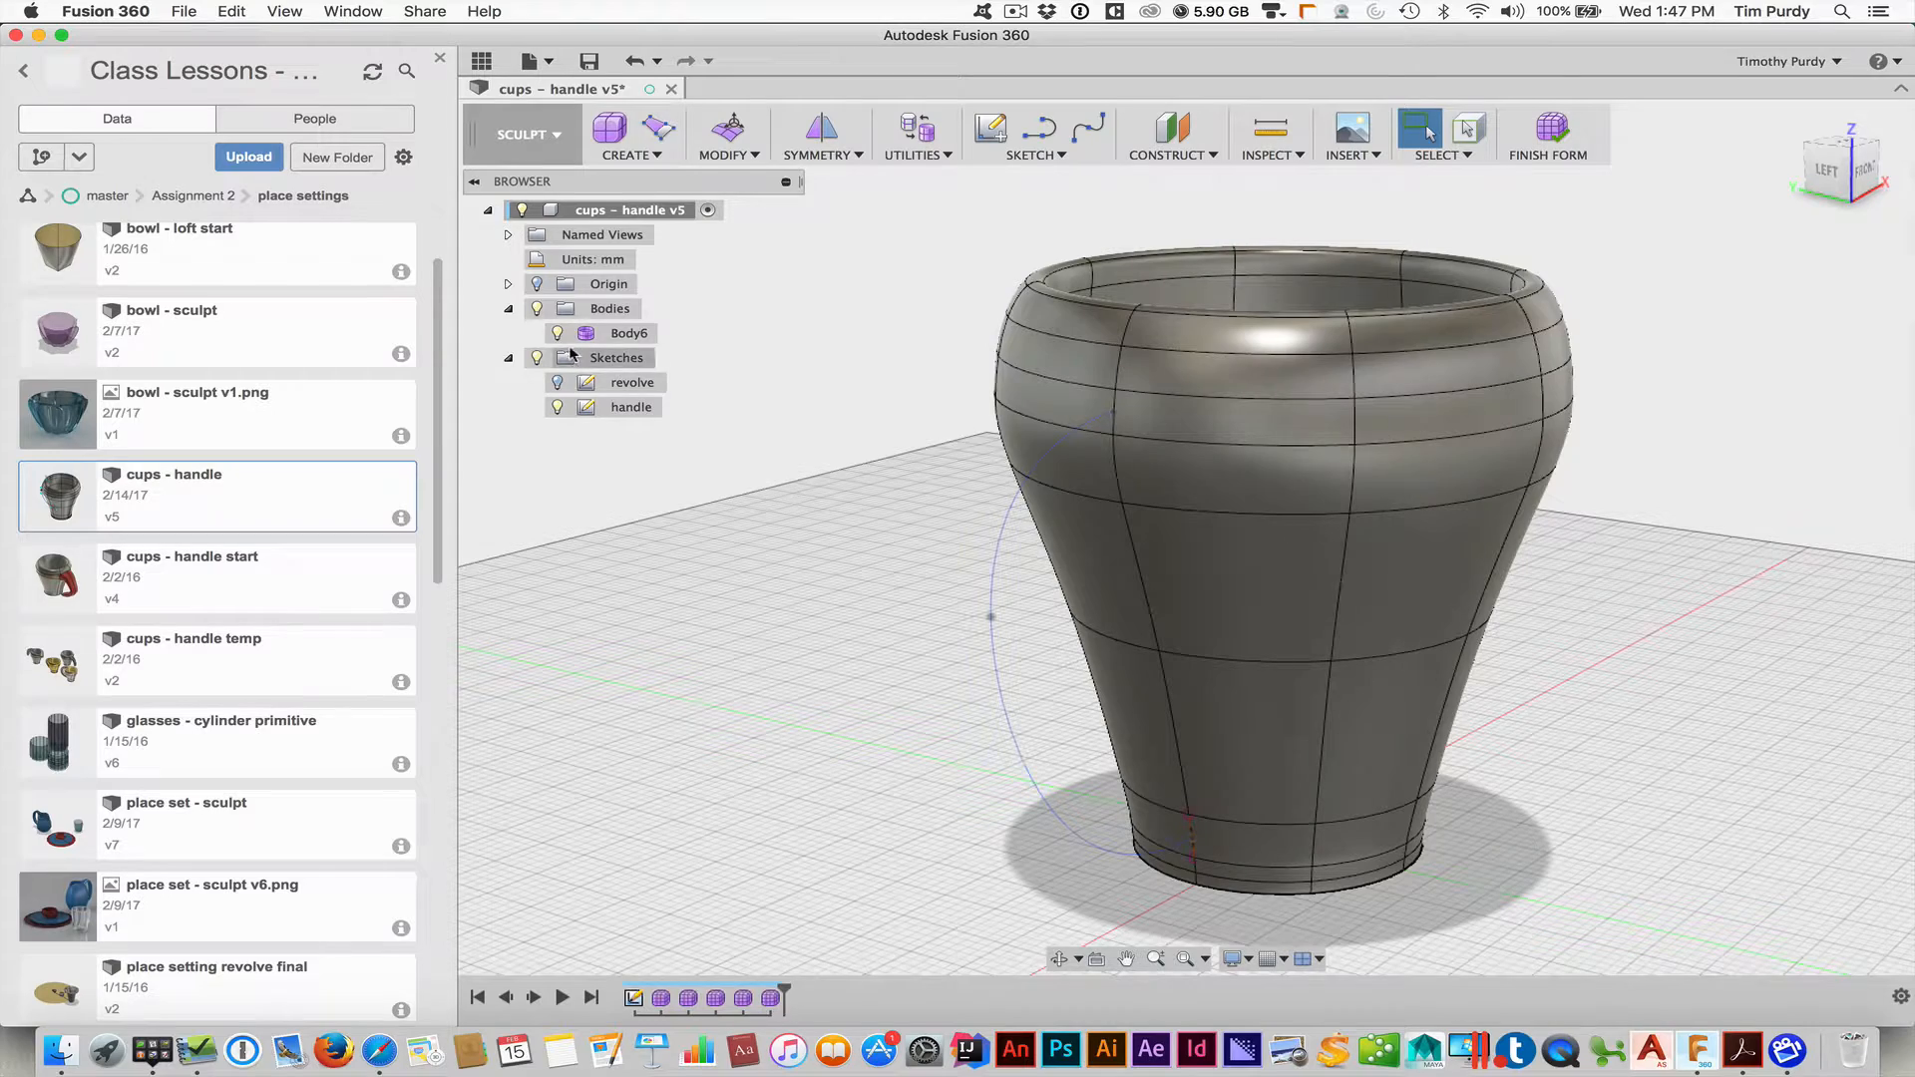
Hide the cup body Body6 and show the revolve sketch
shift+middle_drag(890, 457, 859, 475)
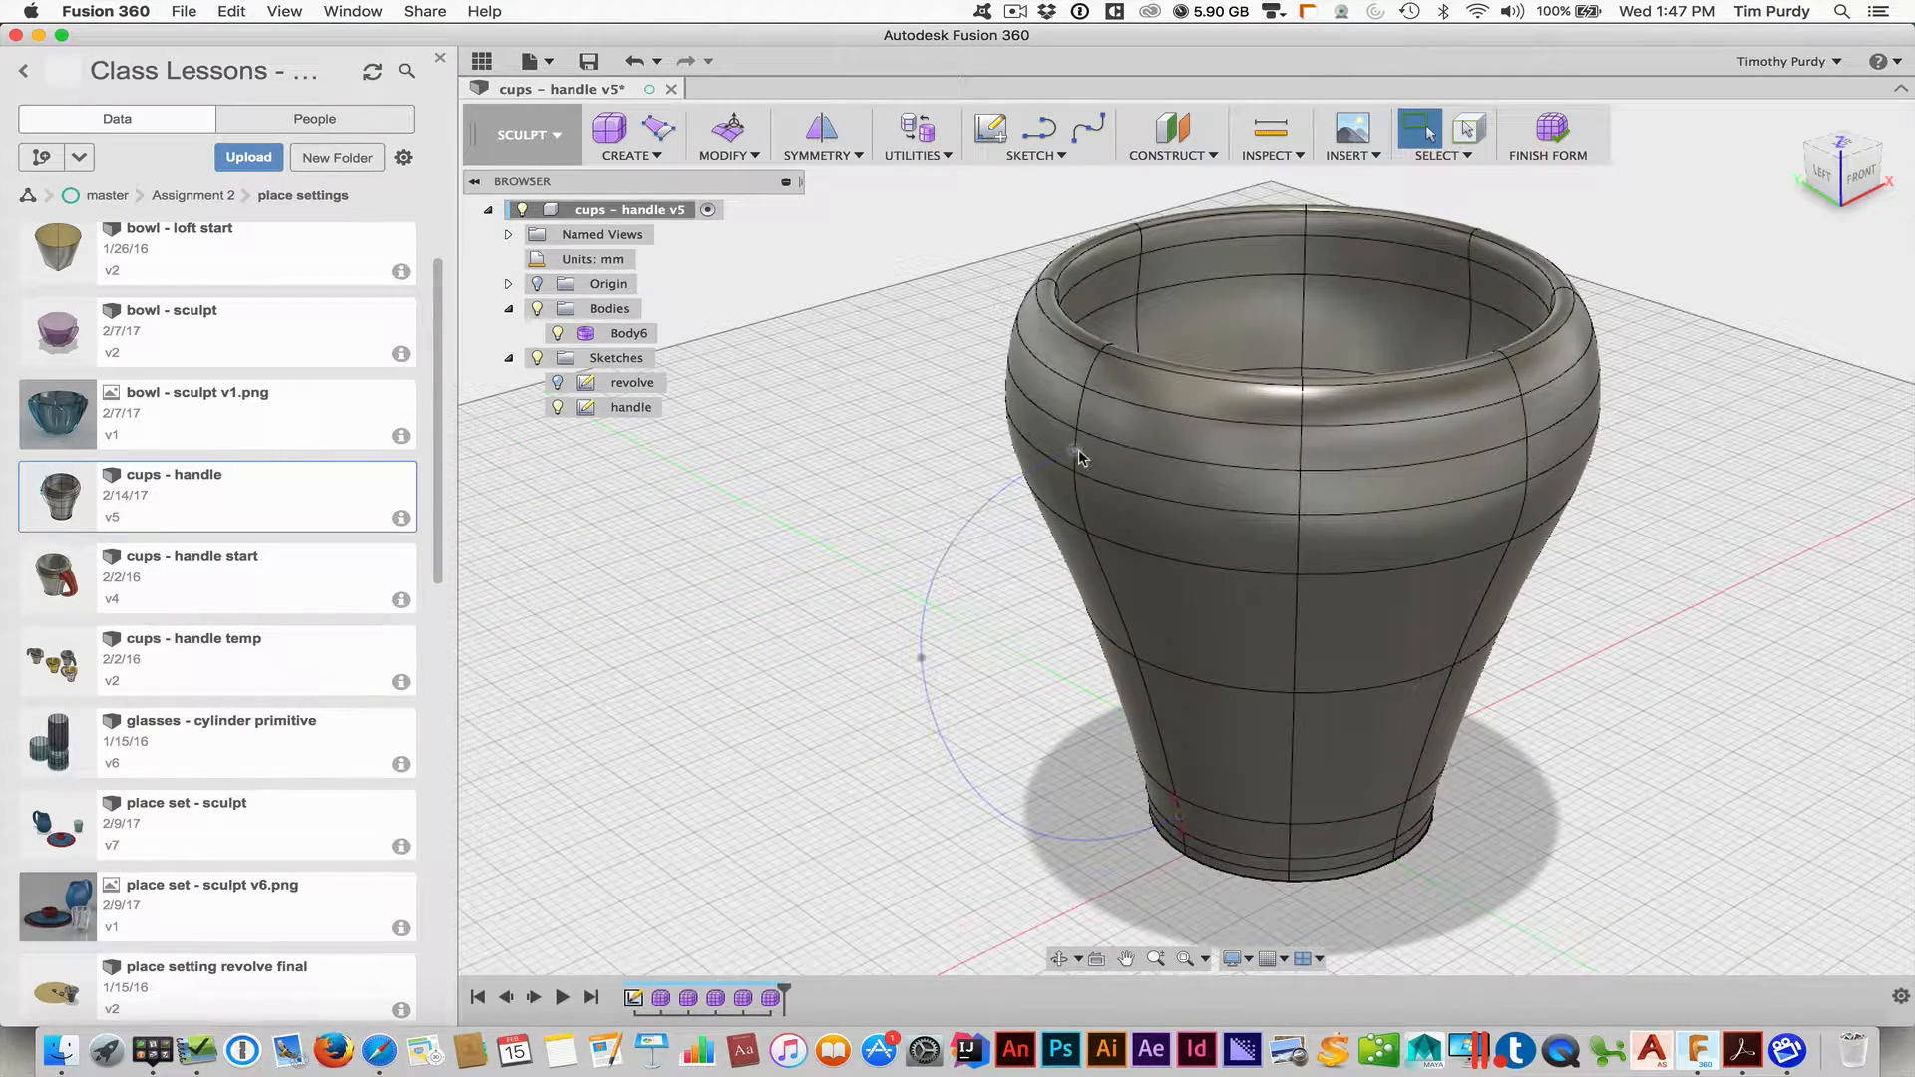
click(558, 333)
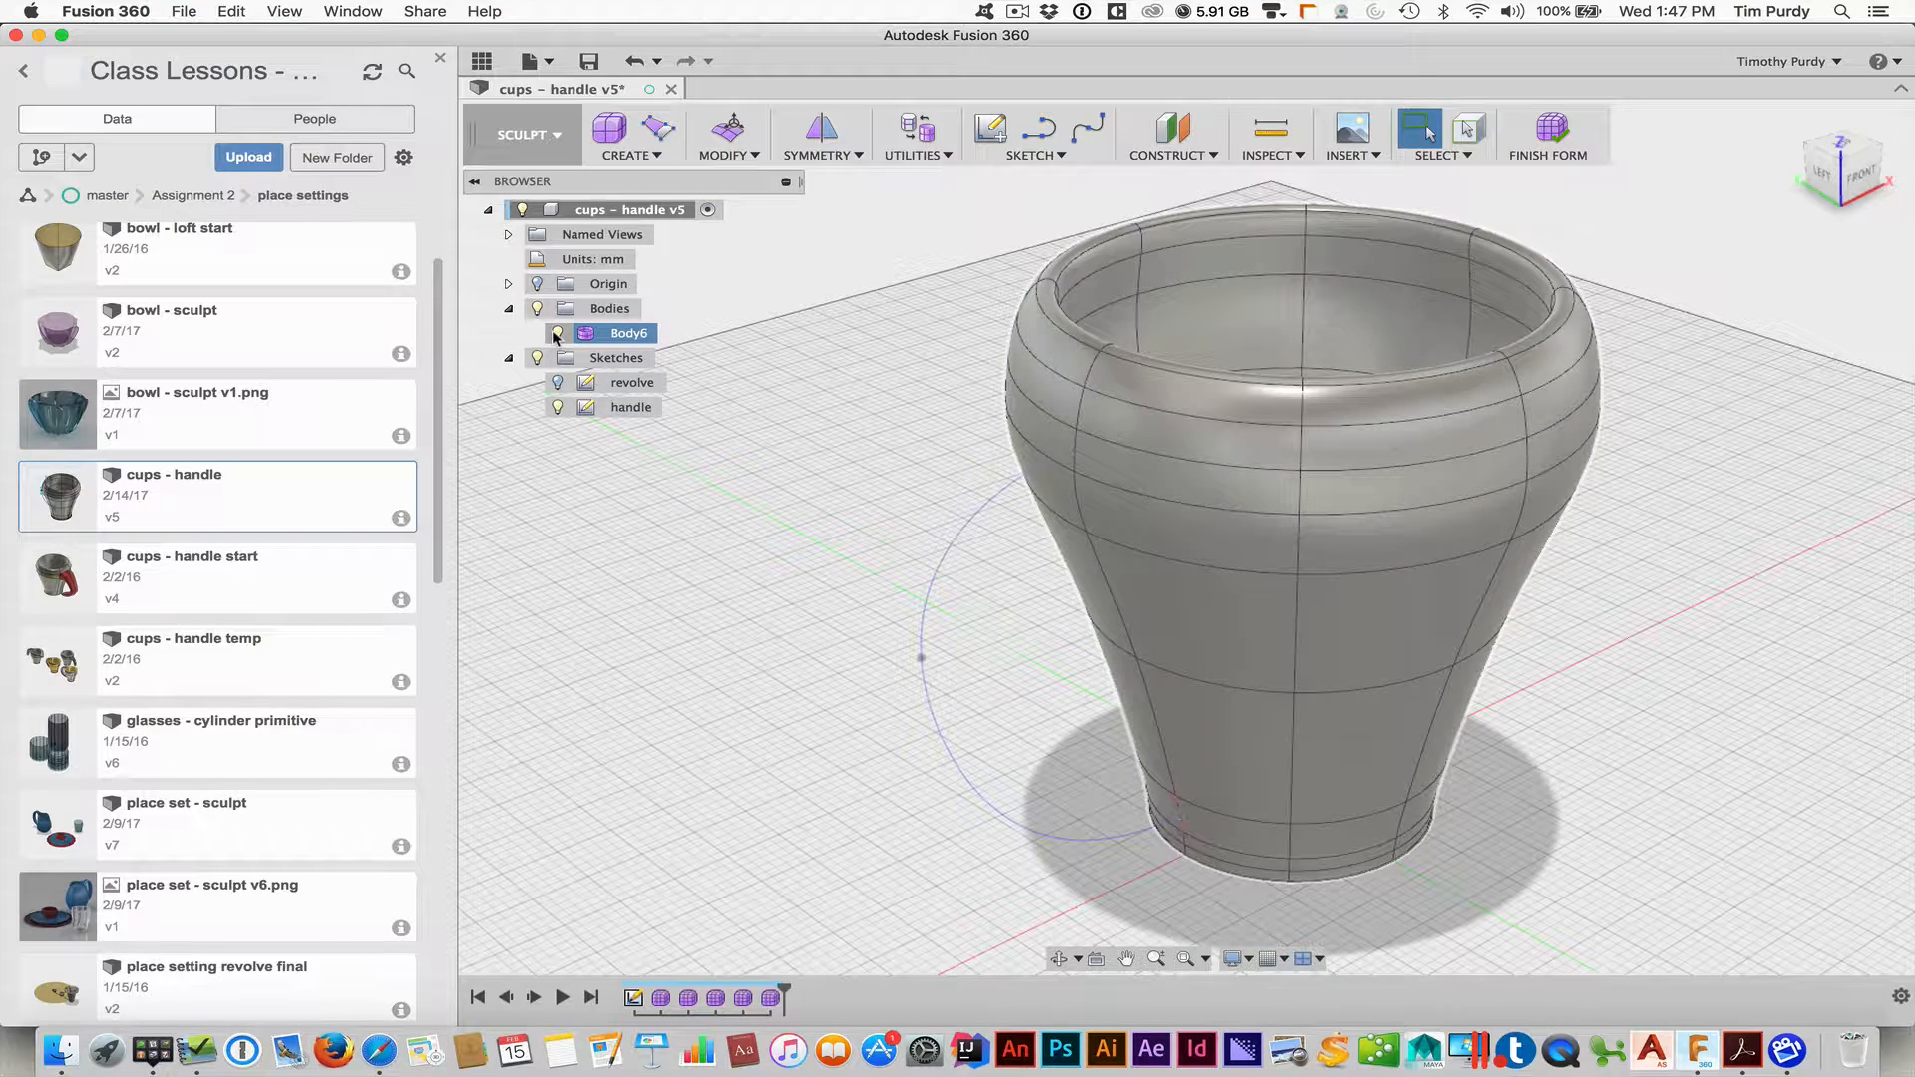
click(557, 333)
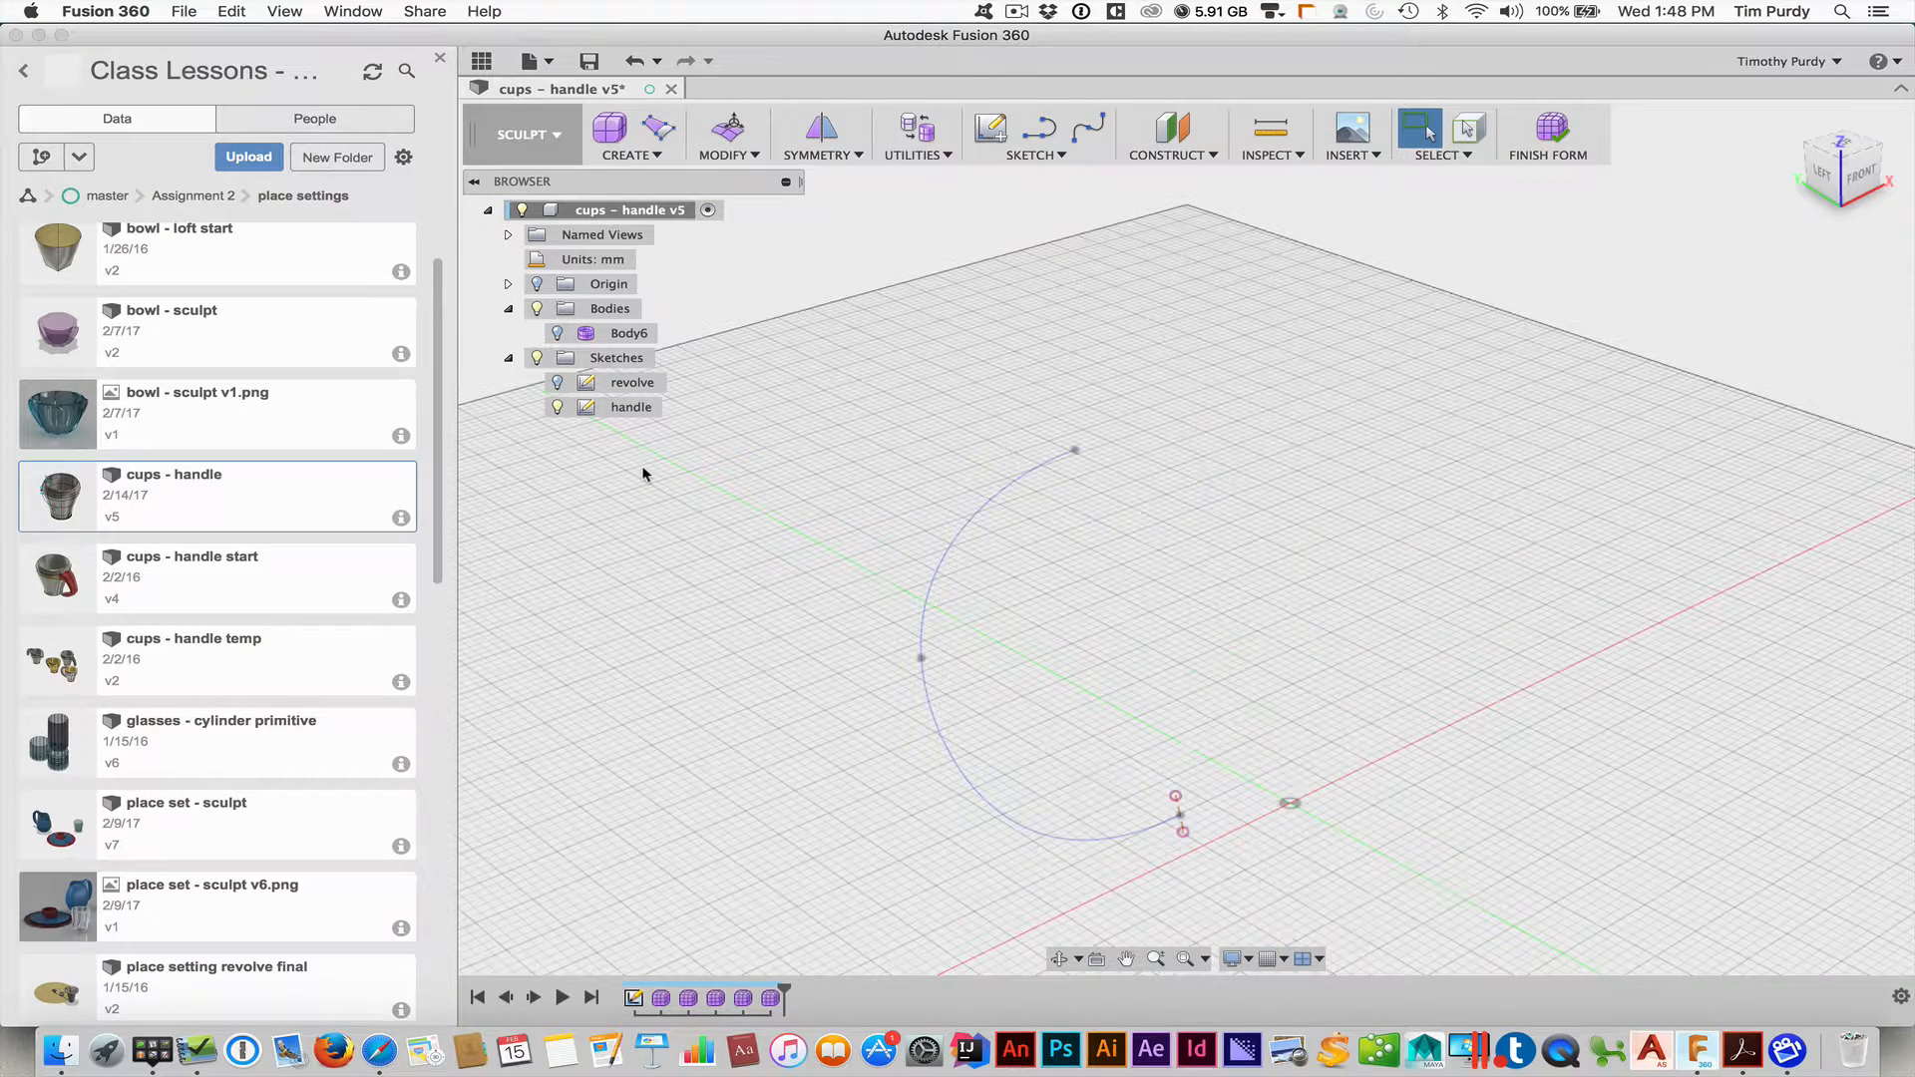
click(556, 382)
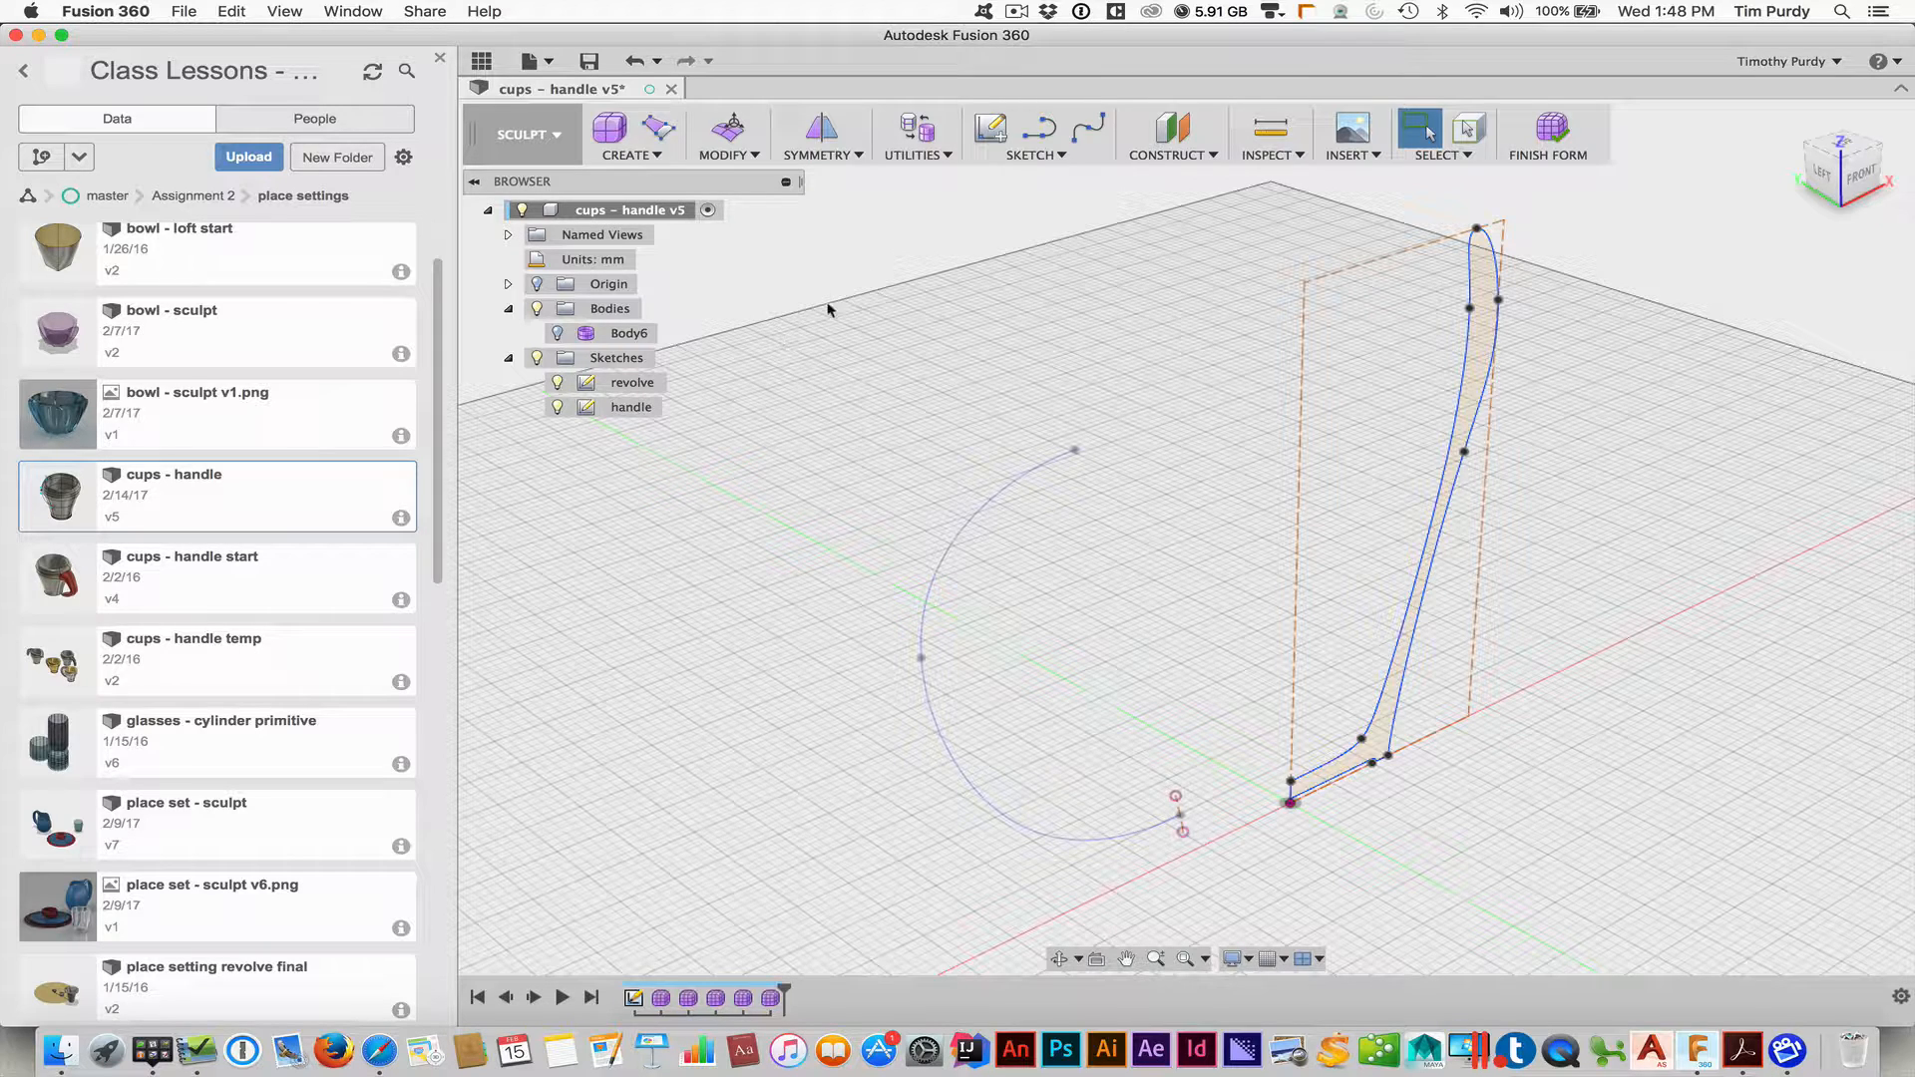
Set up a full Revolve of the closed cup profile around the sketch's vertical centre line as a new body
click(644, 152)
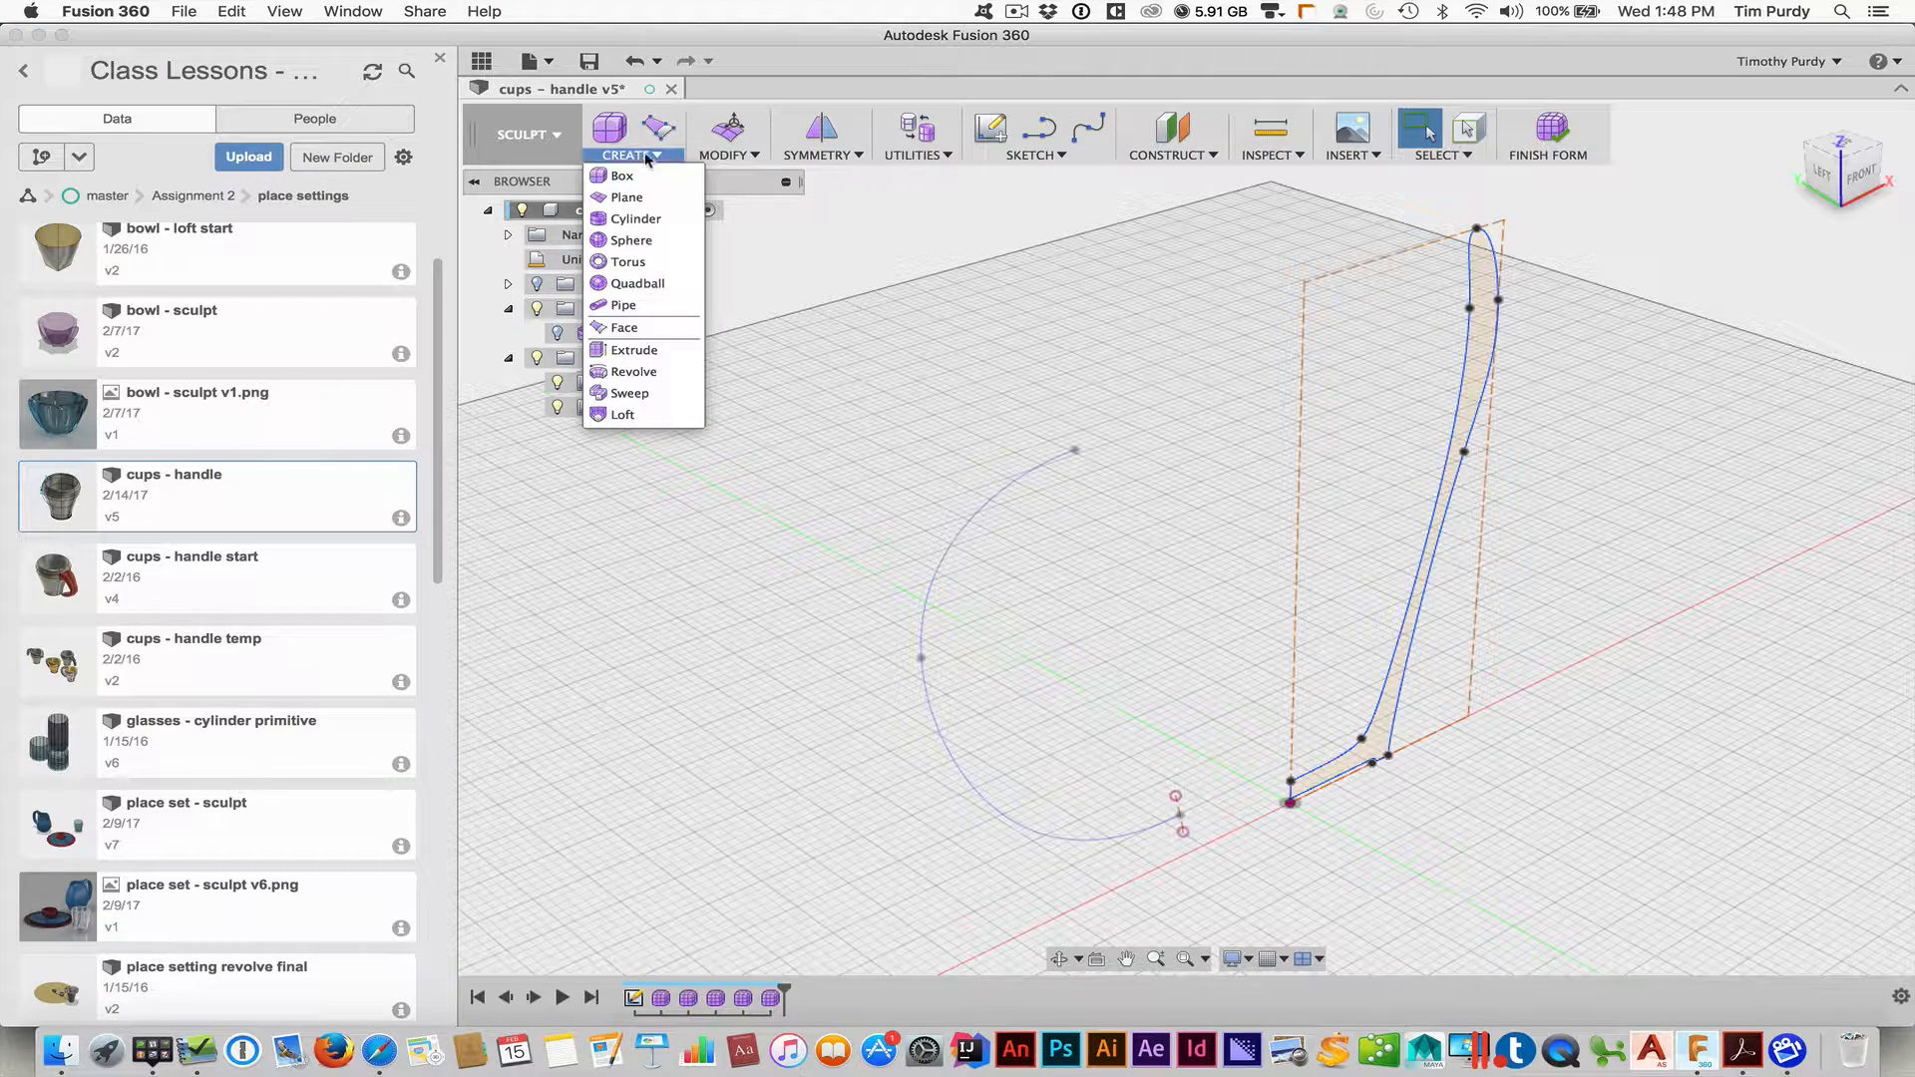
click(671, 381)
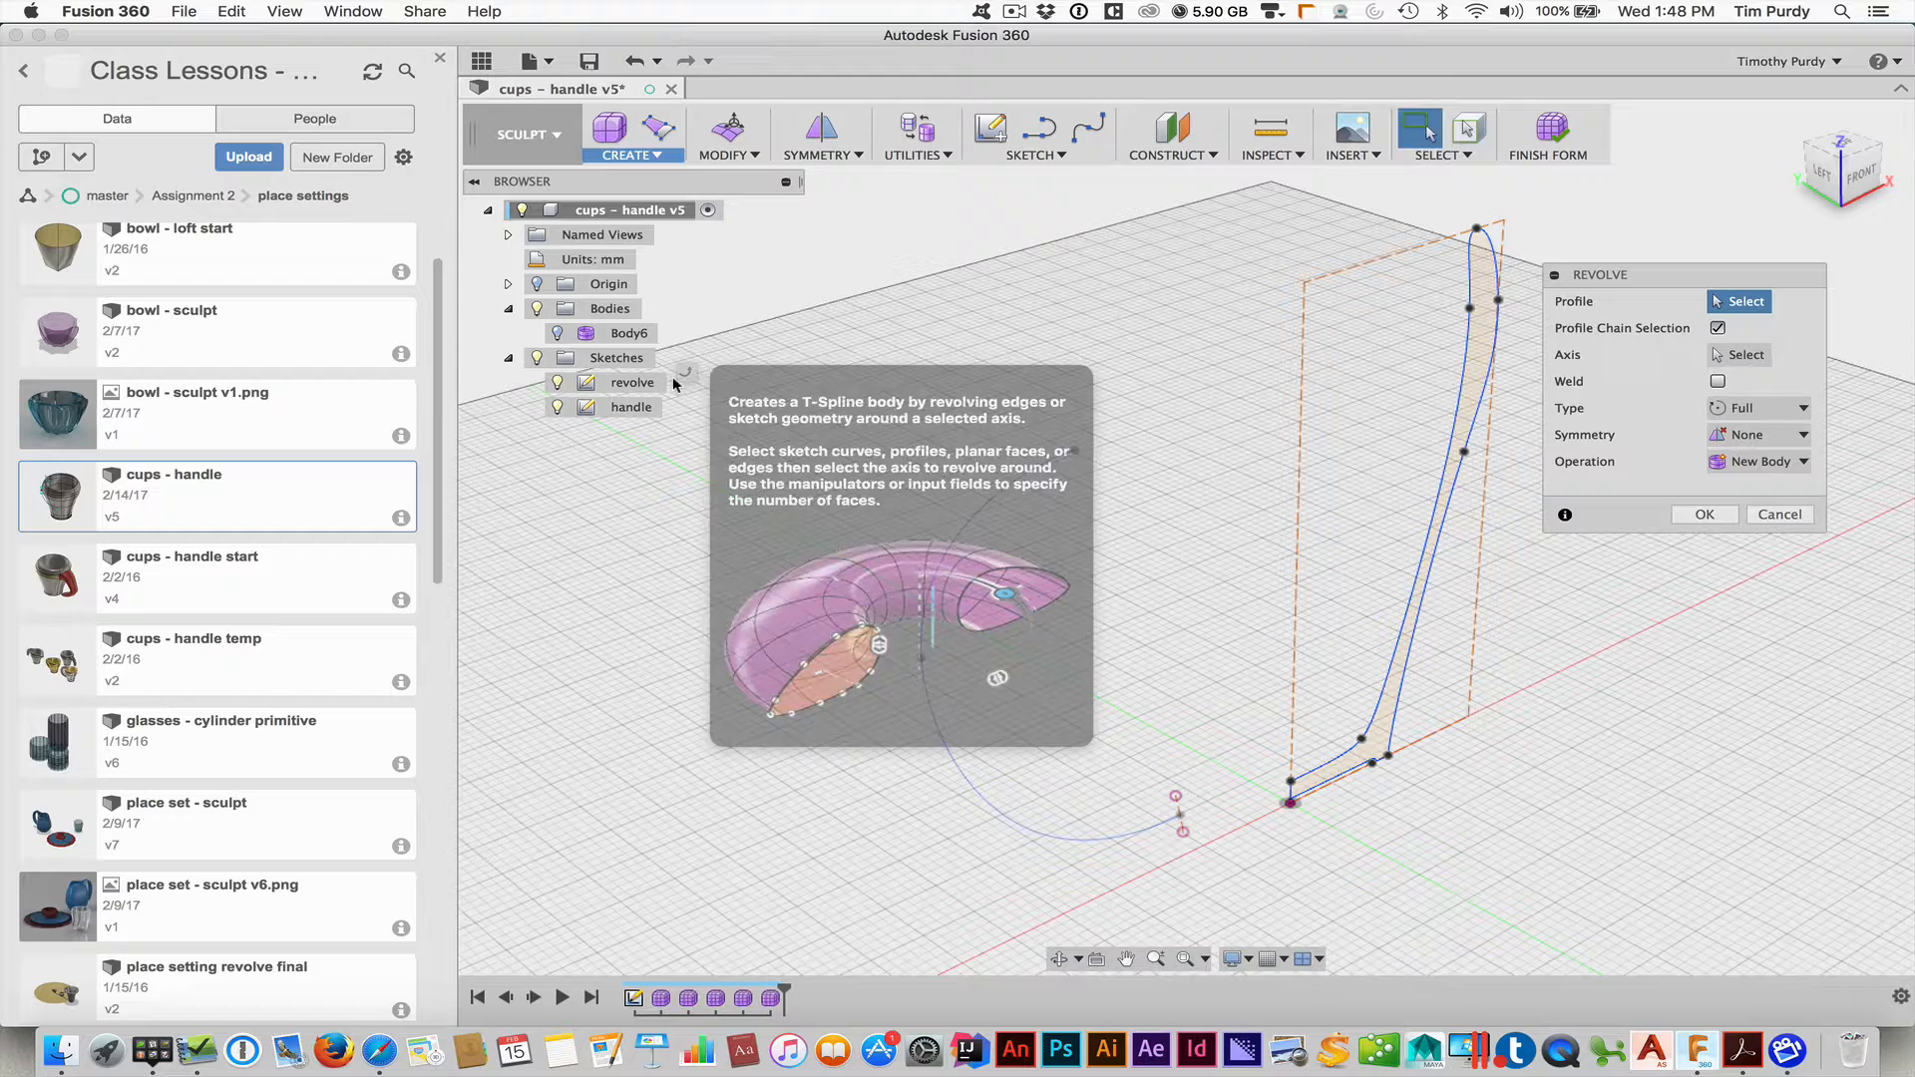
click(1474, 319)
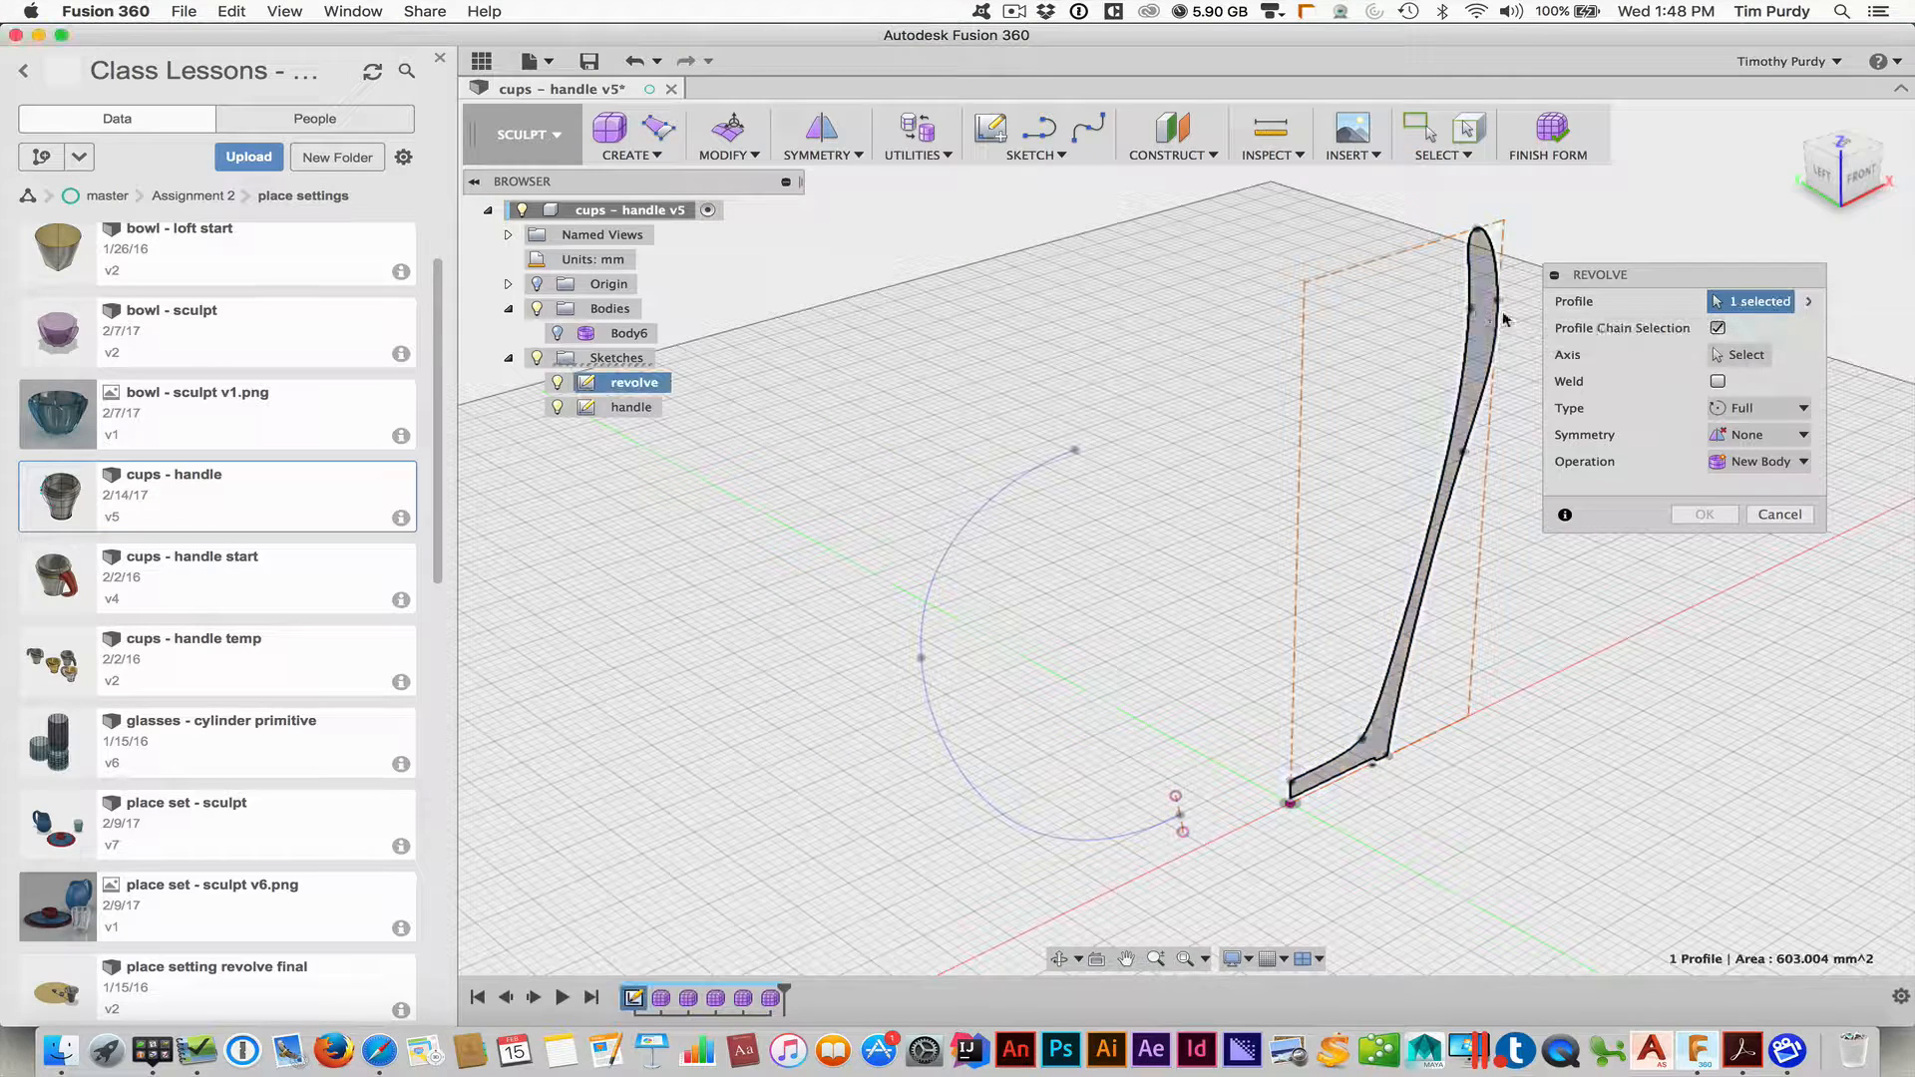
click(1736, 356)
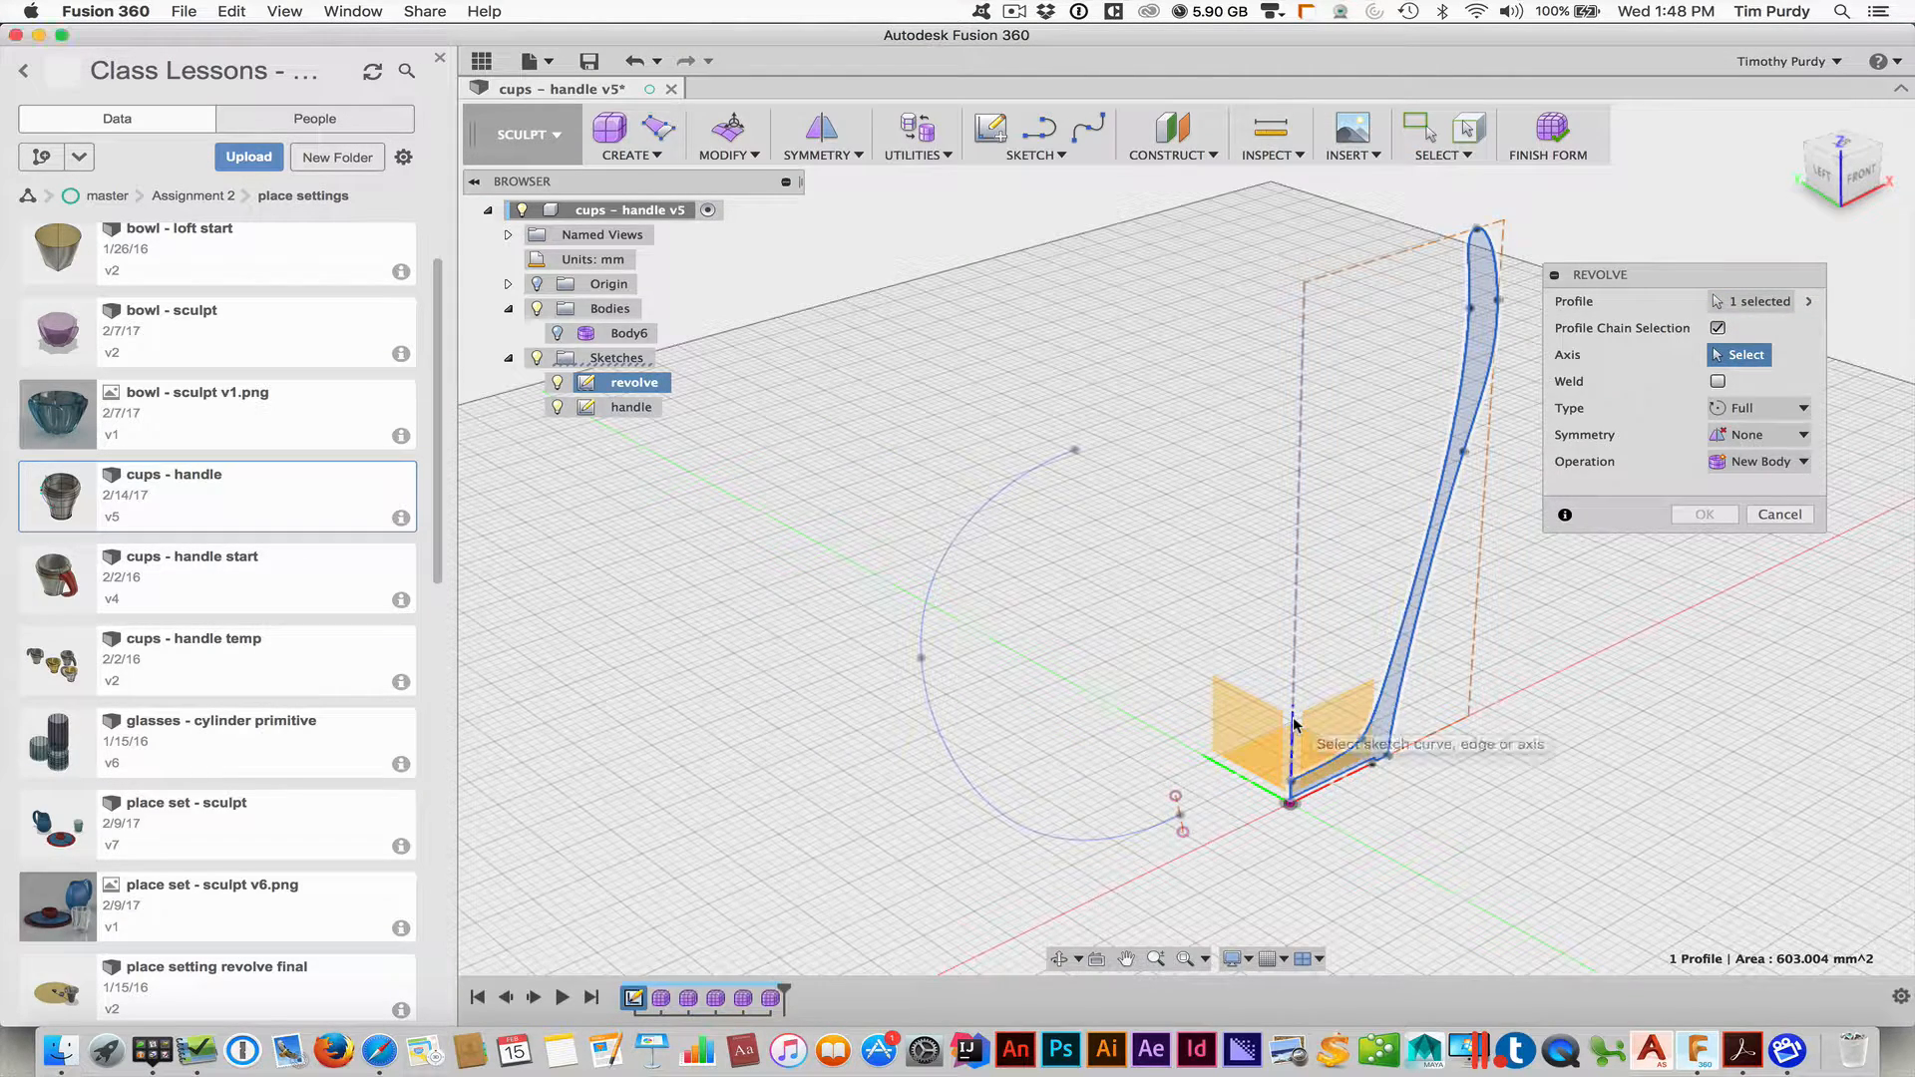
click(1294, 720)
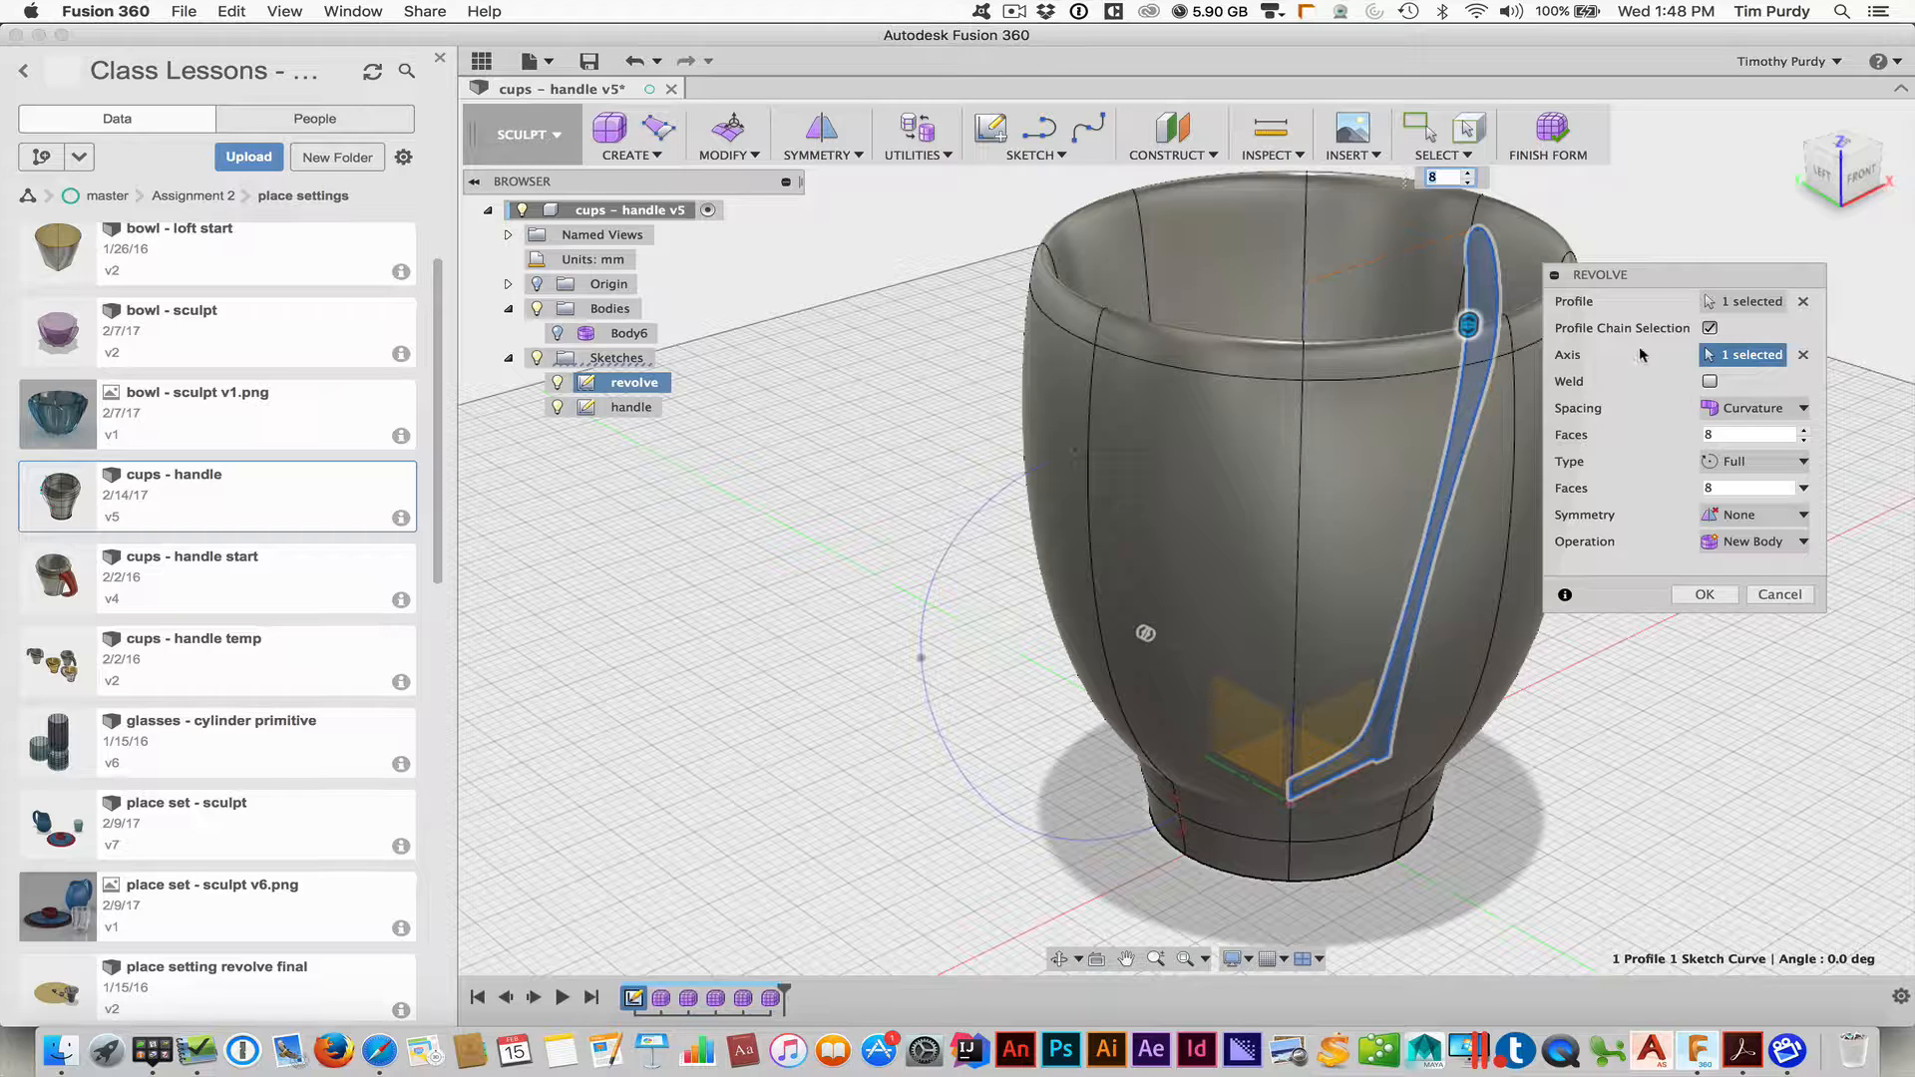
drag(1652, 272, 1685, 245)
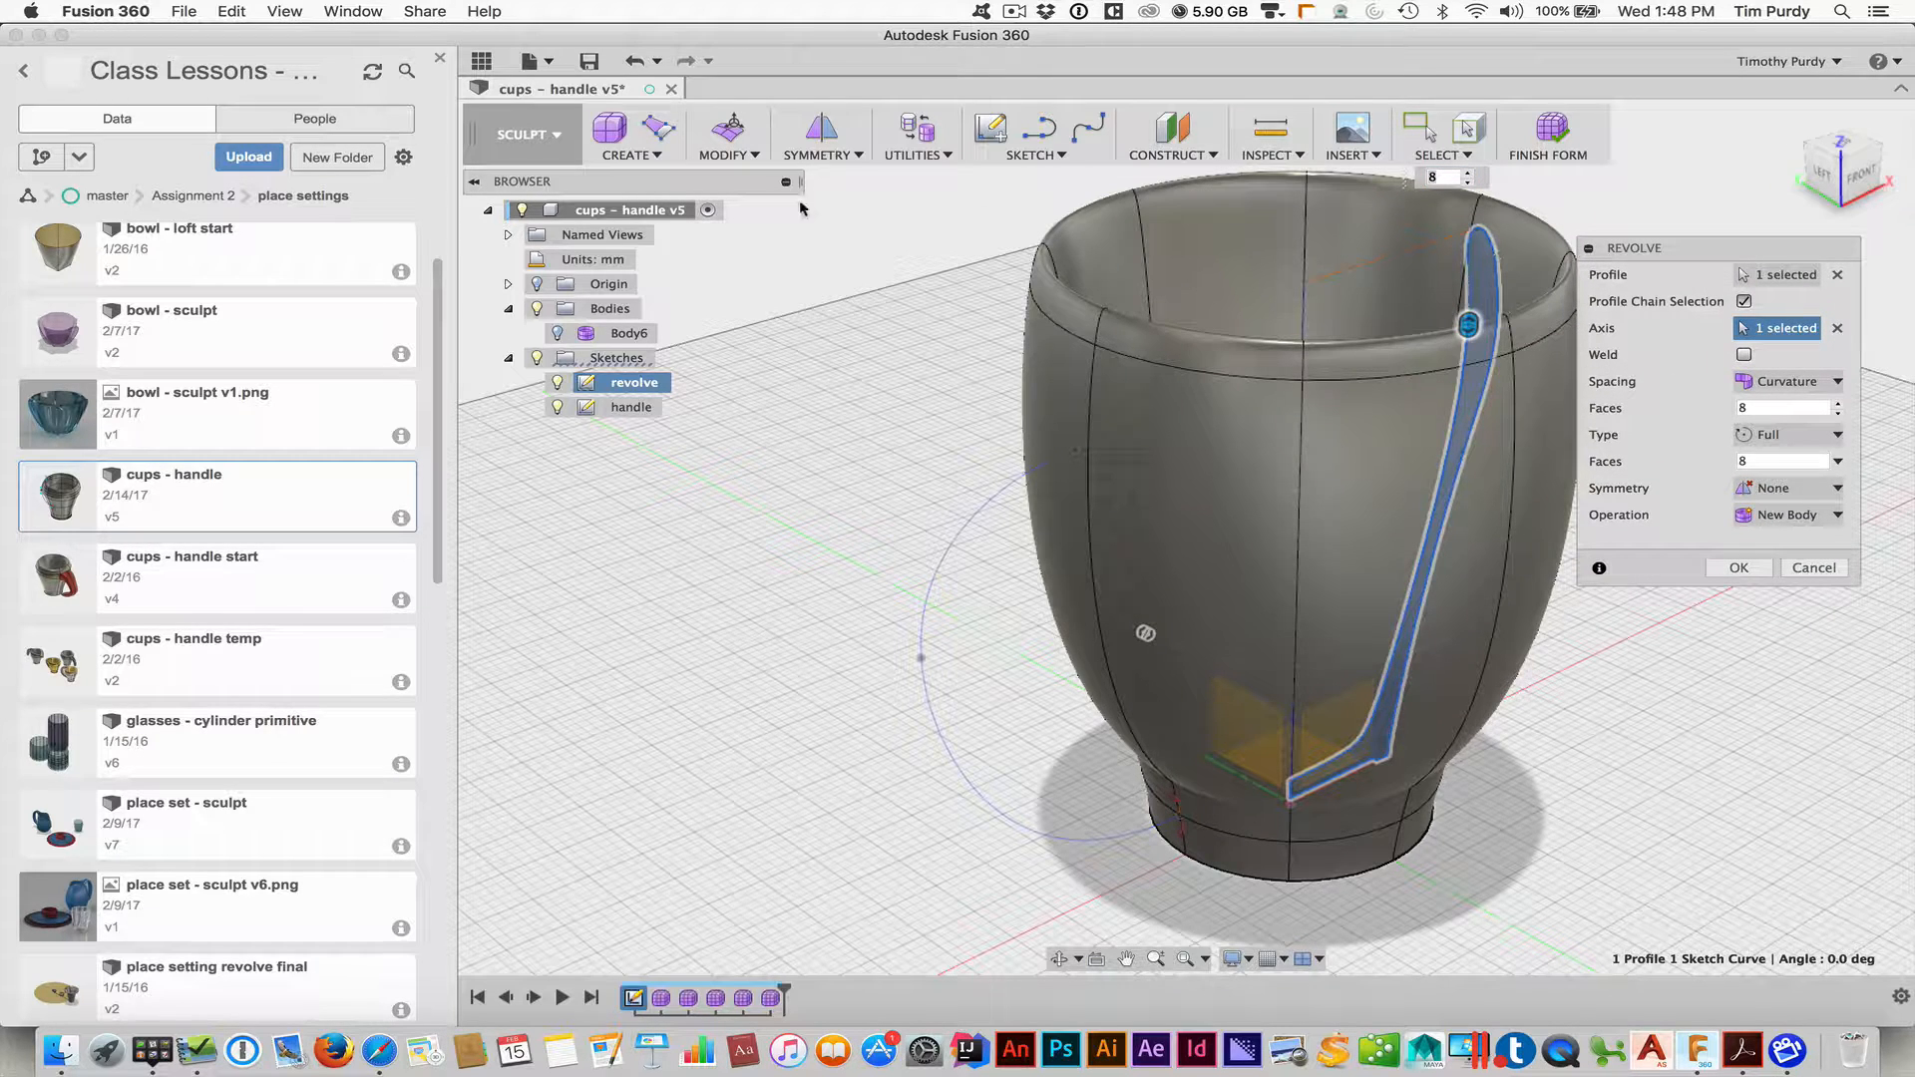
click(644, 157)
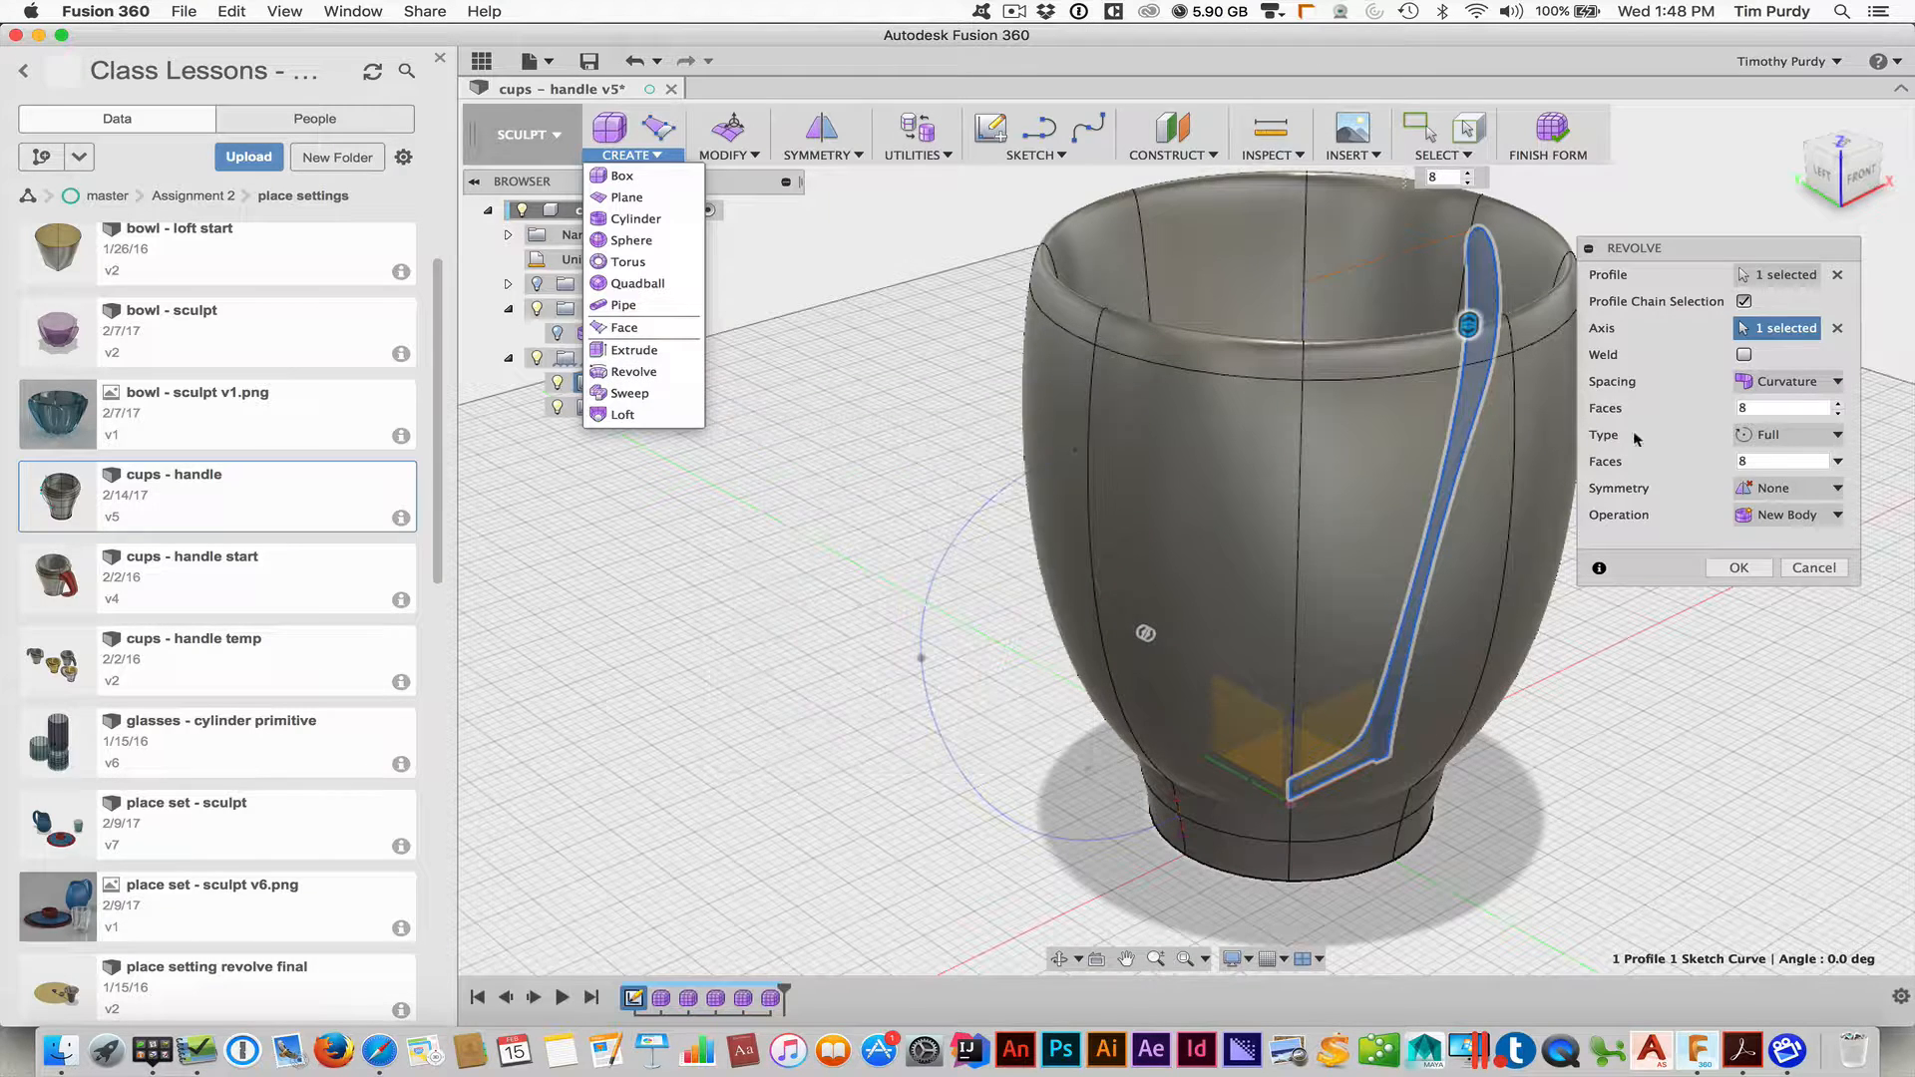
click(1693, 261)
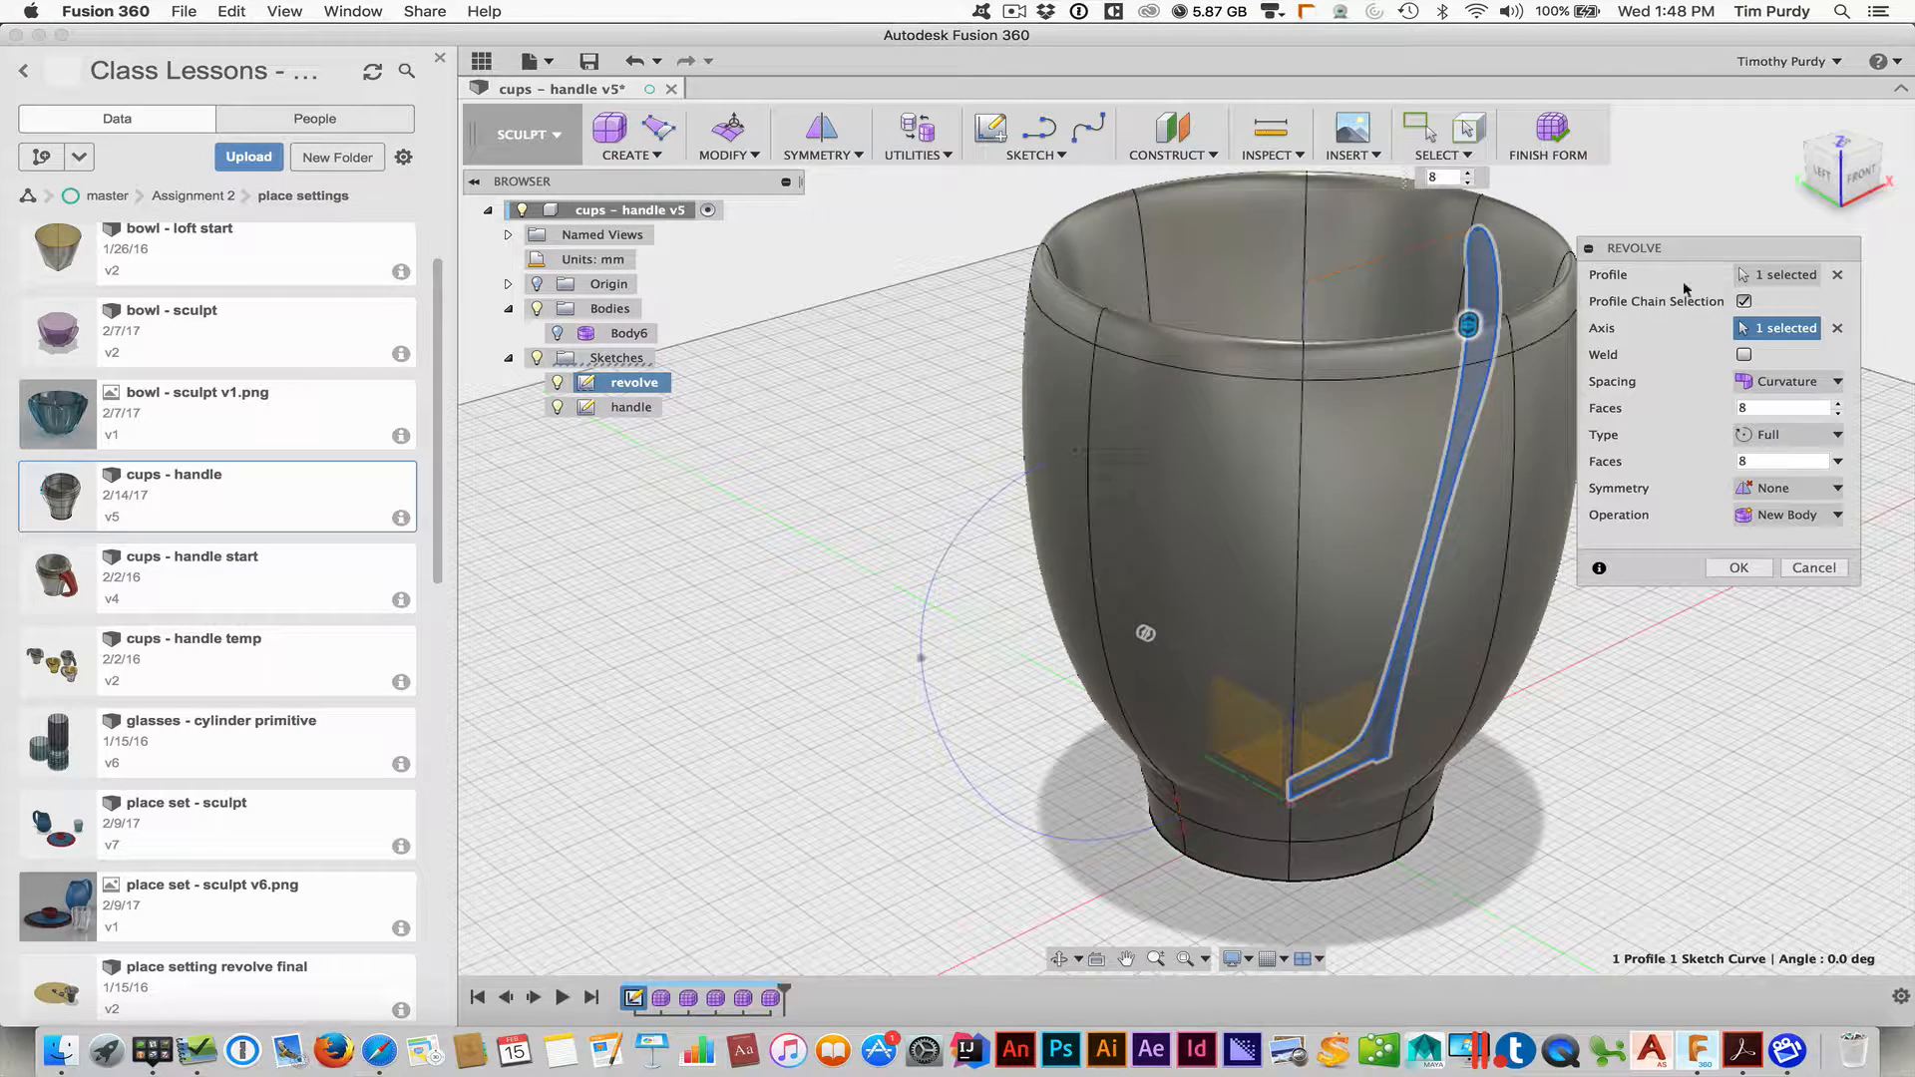
Set the number of faces along the revolve's profile to 21
middle_drag(1318, 394, 1155, 417)
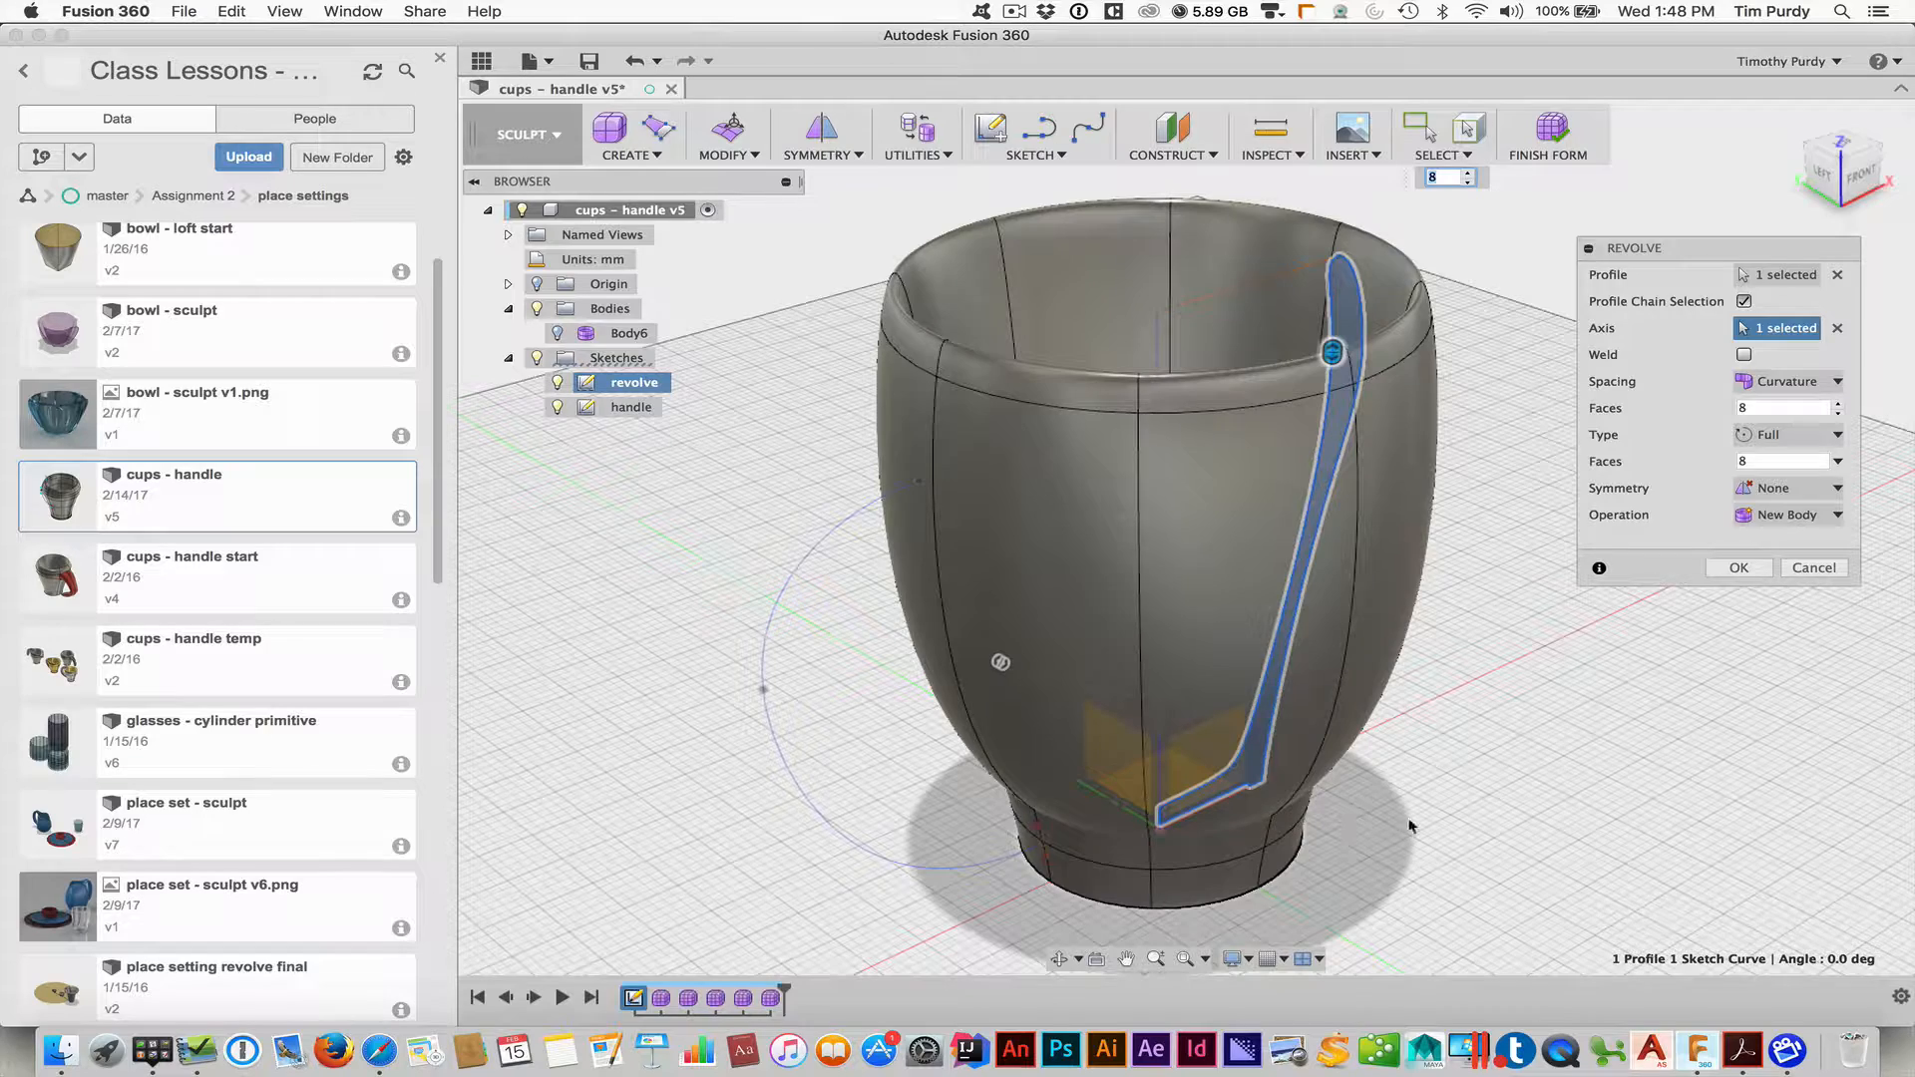
mouse_move(1373, 793)
shift+middle_down()
mouse_move(1313, 753)
mouse_move(1367, 795)
shift+middle_up()
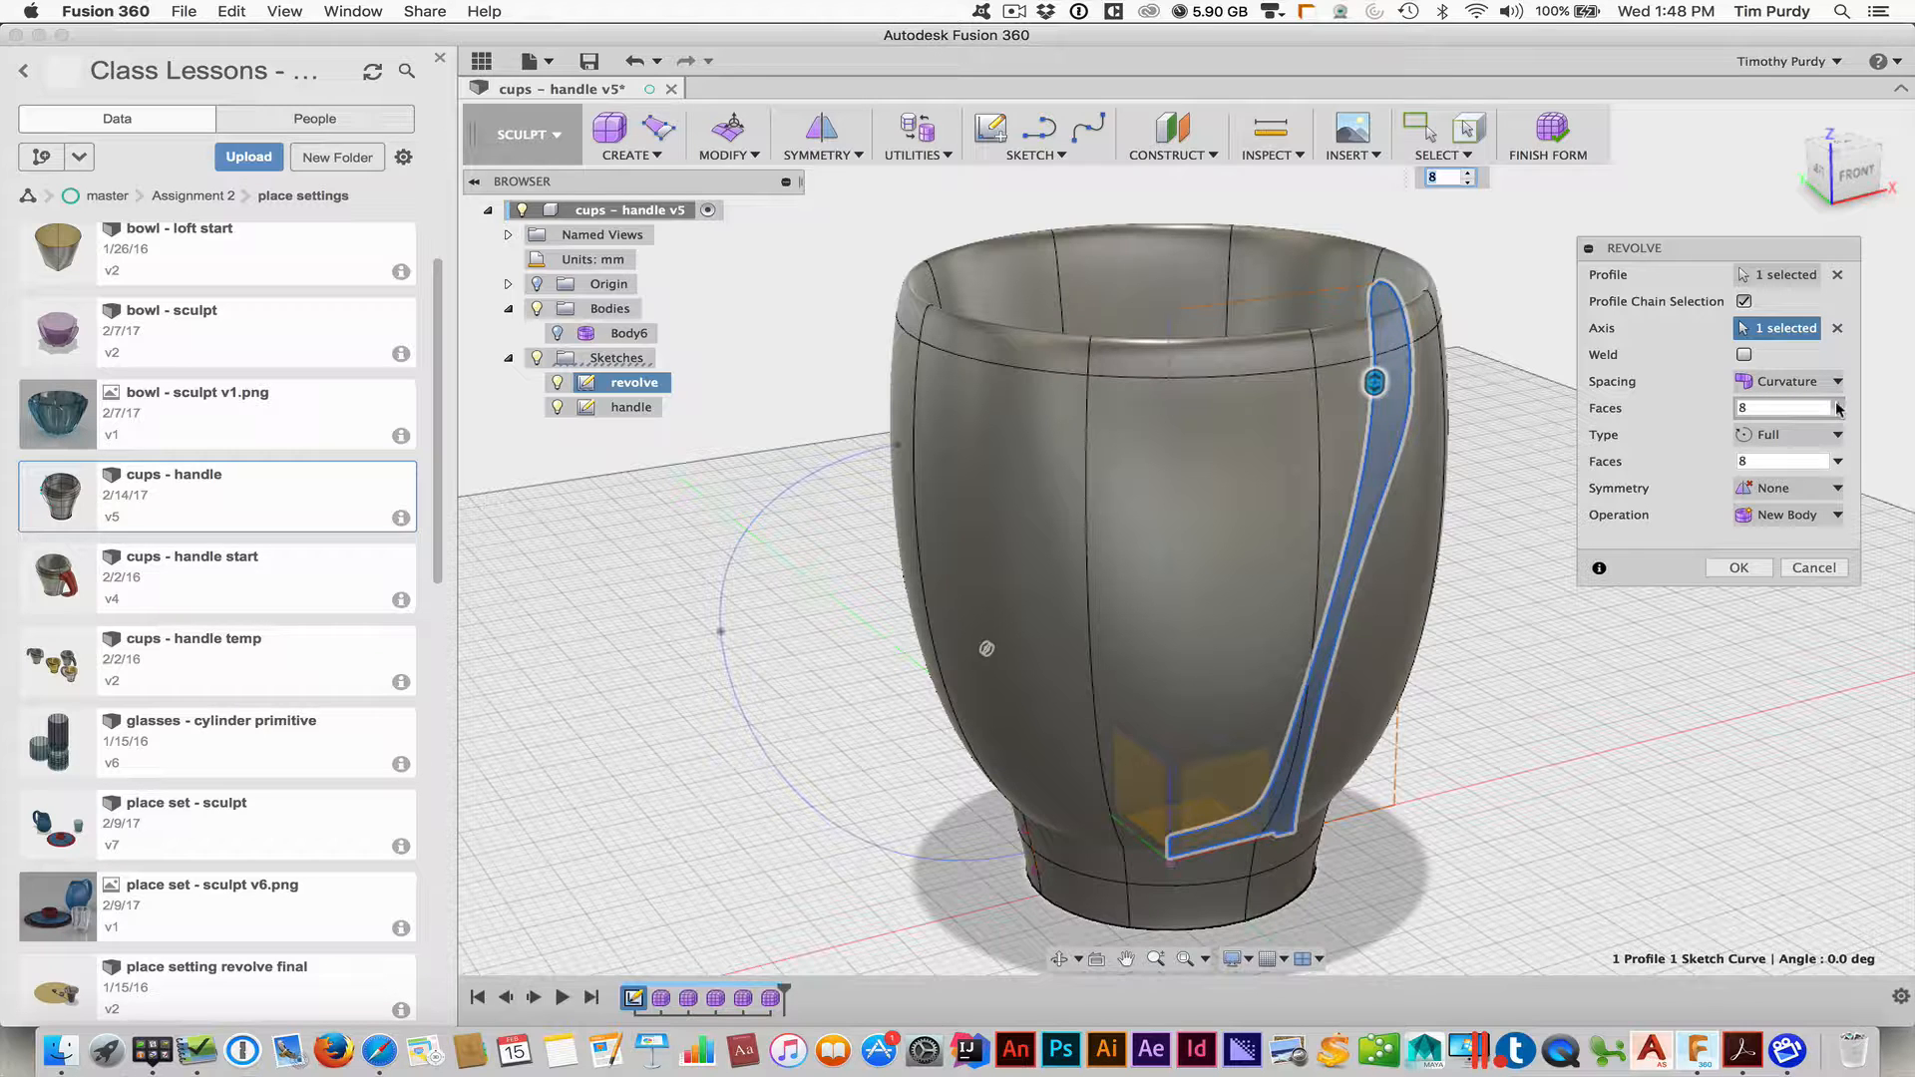
click(1743, 409)
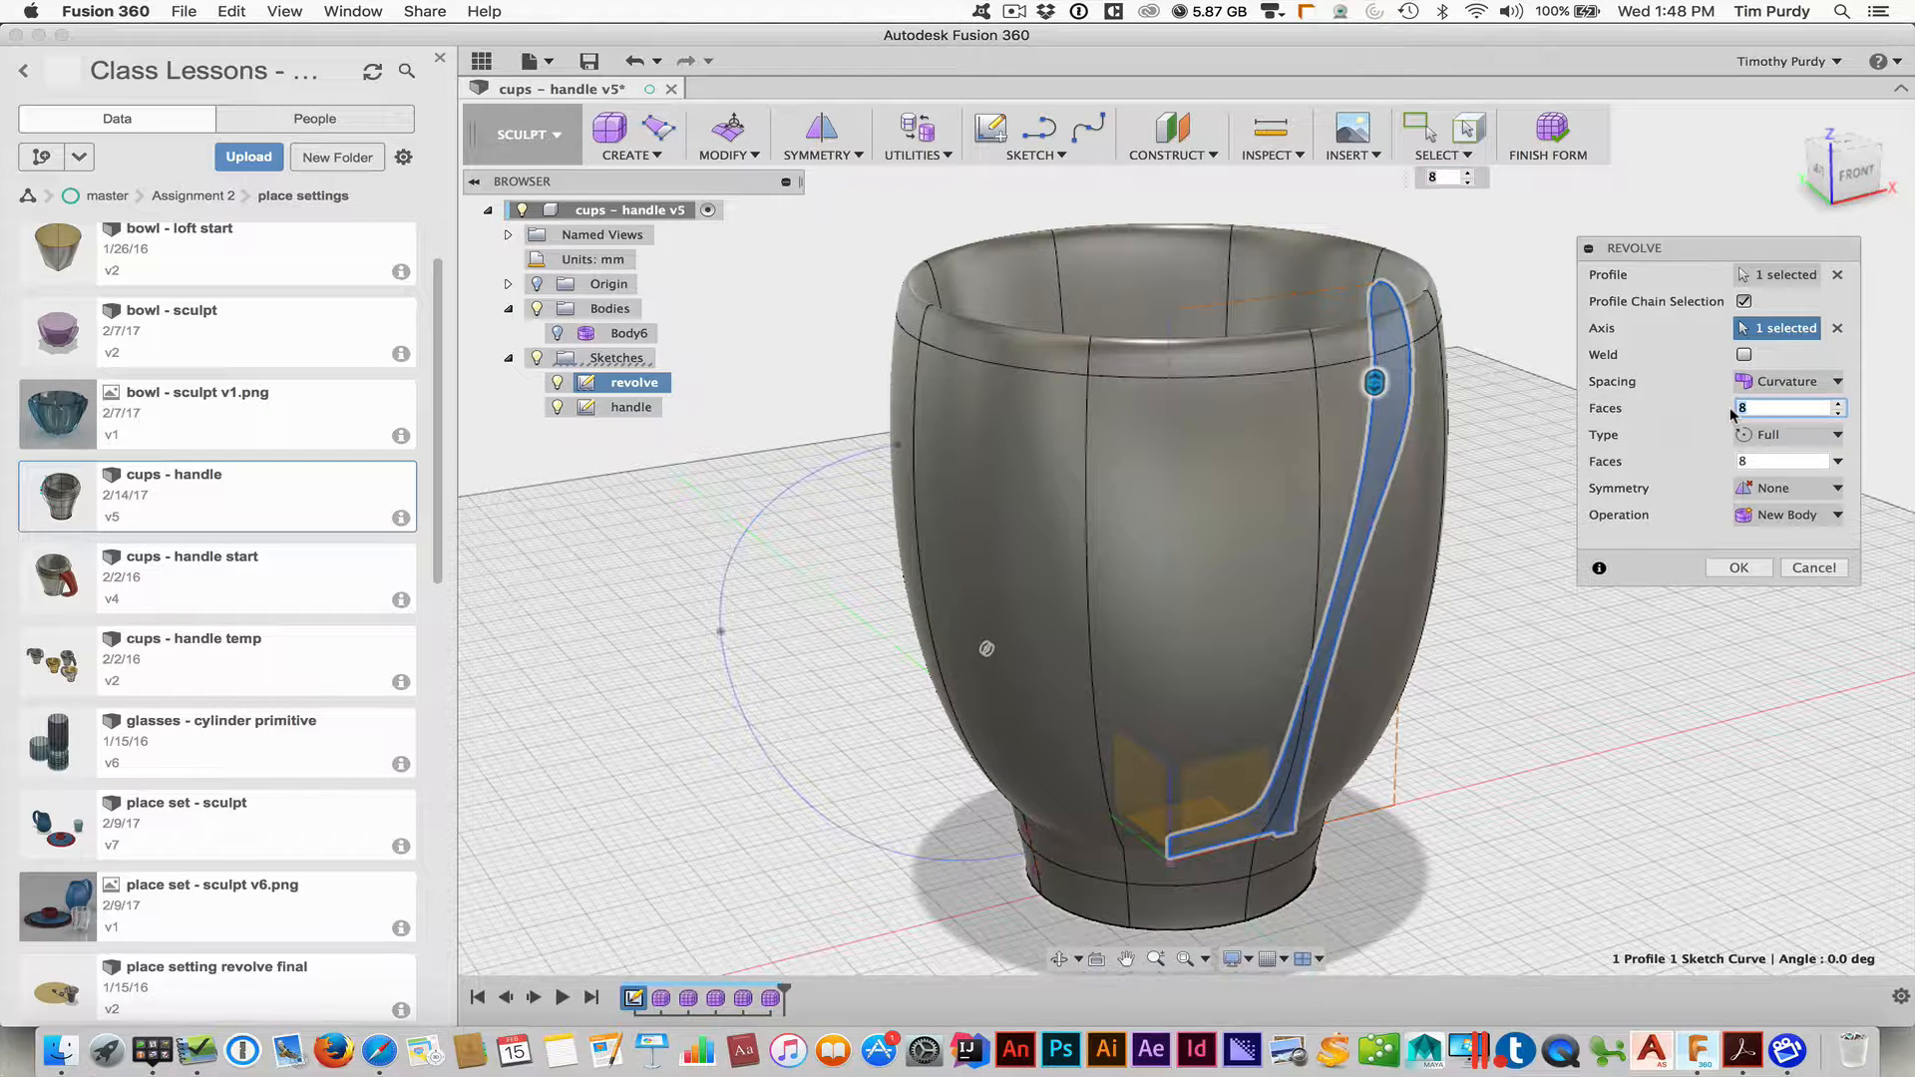
click(1839, 404)
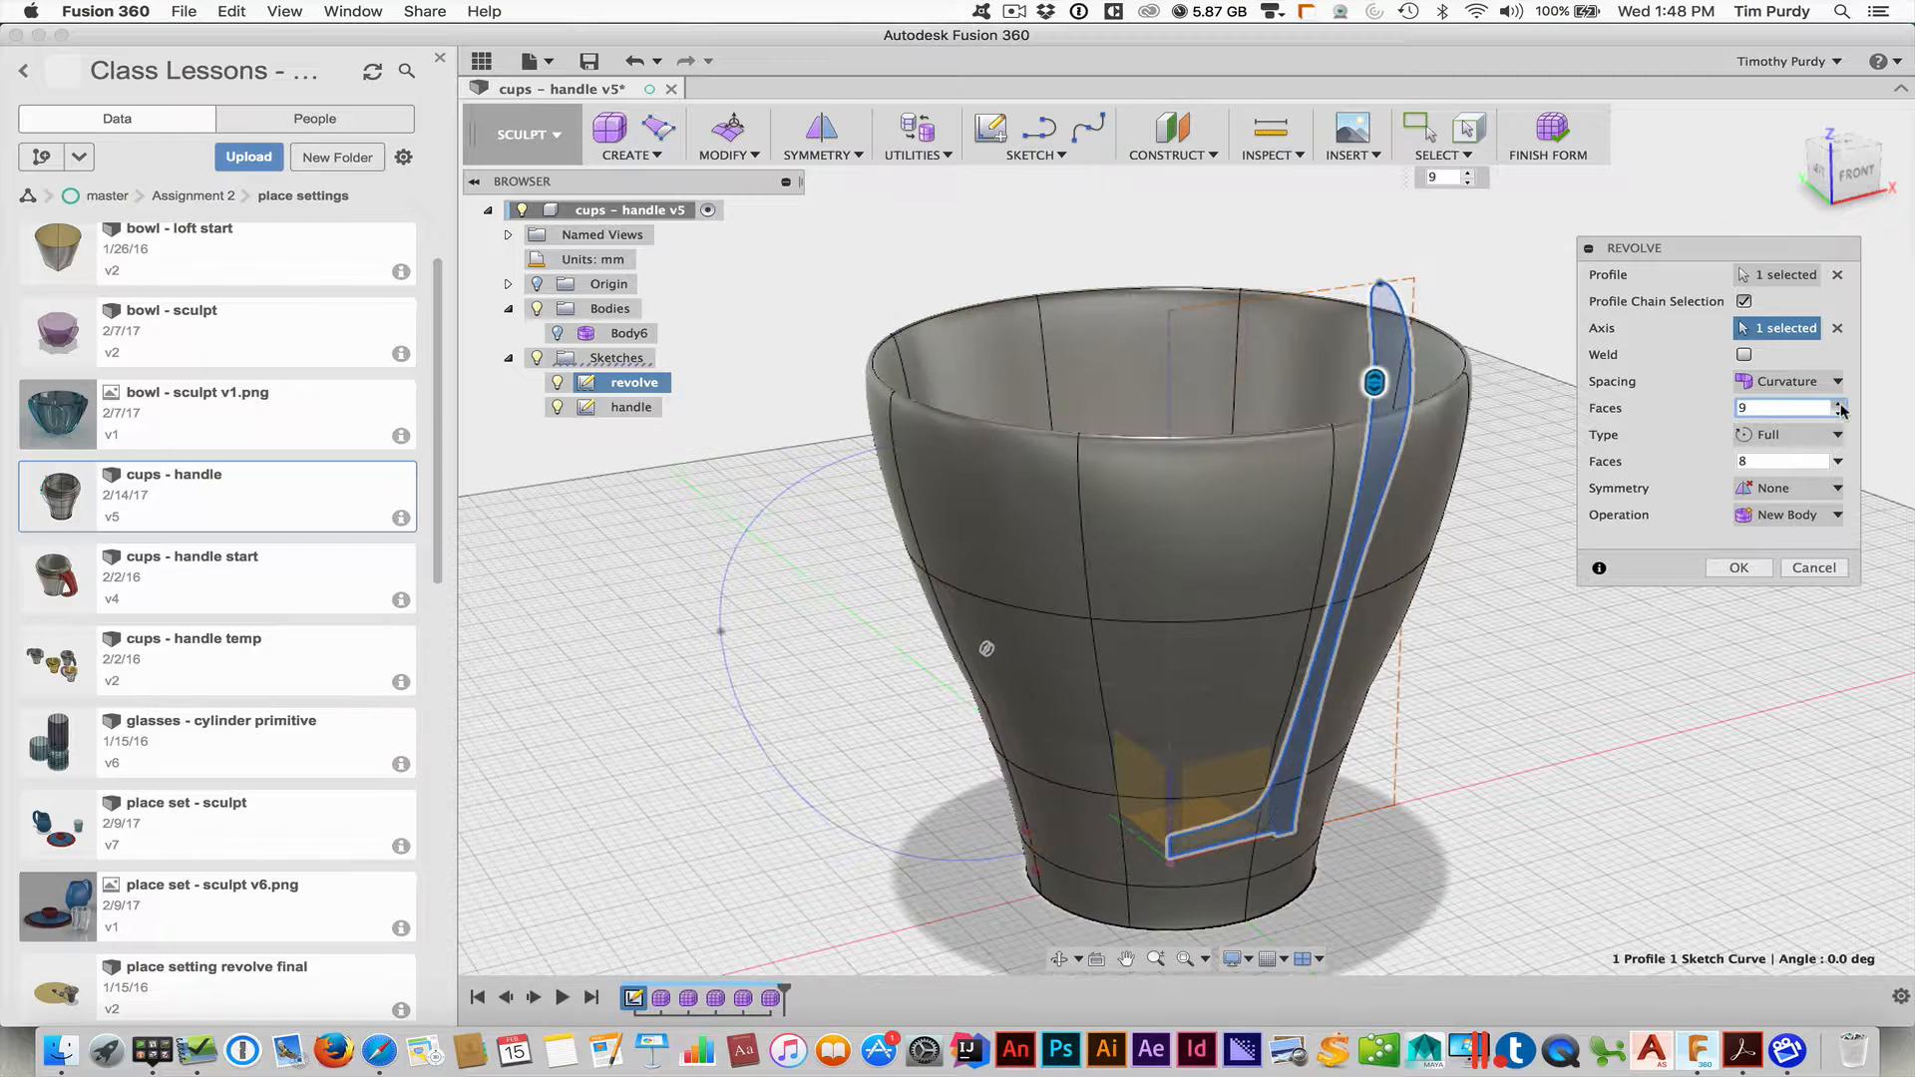
click(1840, 404)
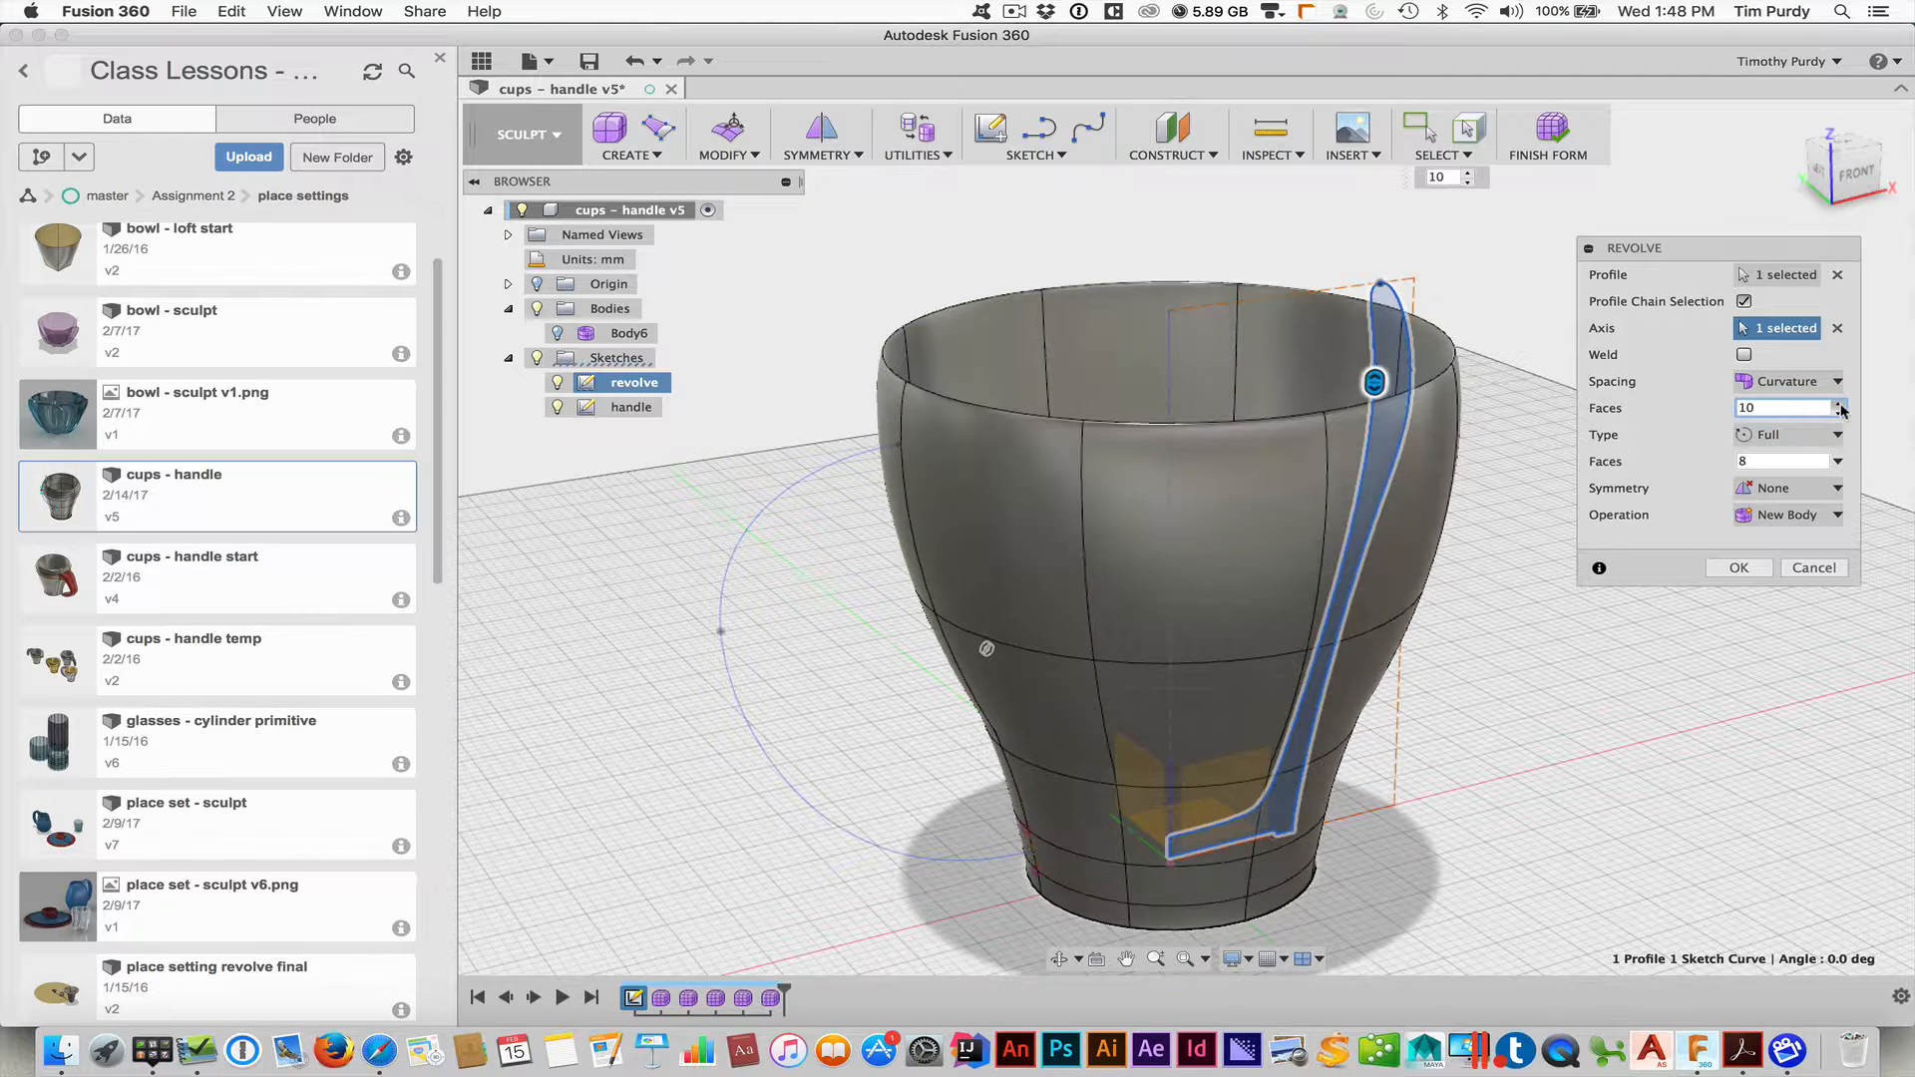
click(1840, 404)
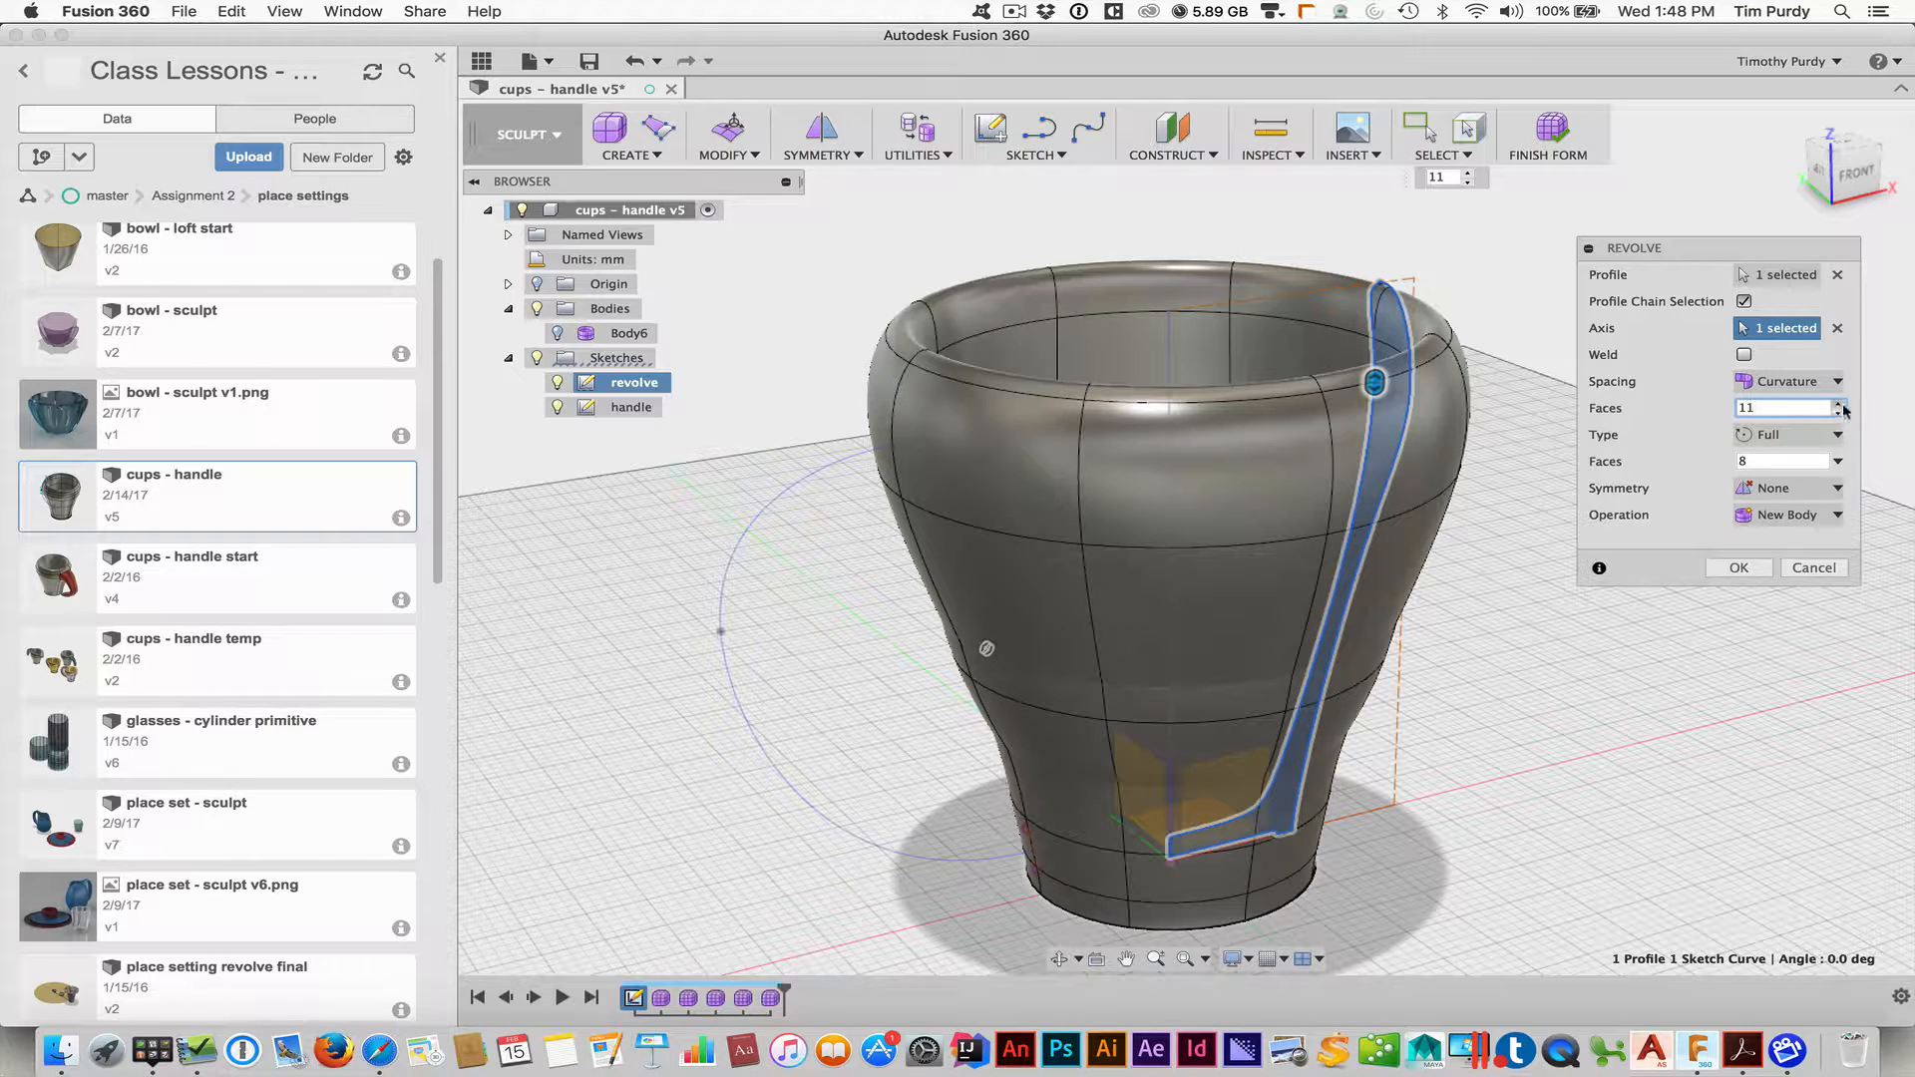
drag(1796, 408, 1715, 410)
text(21)
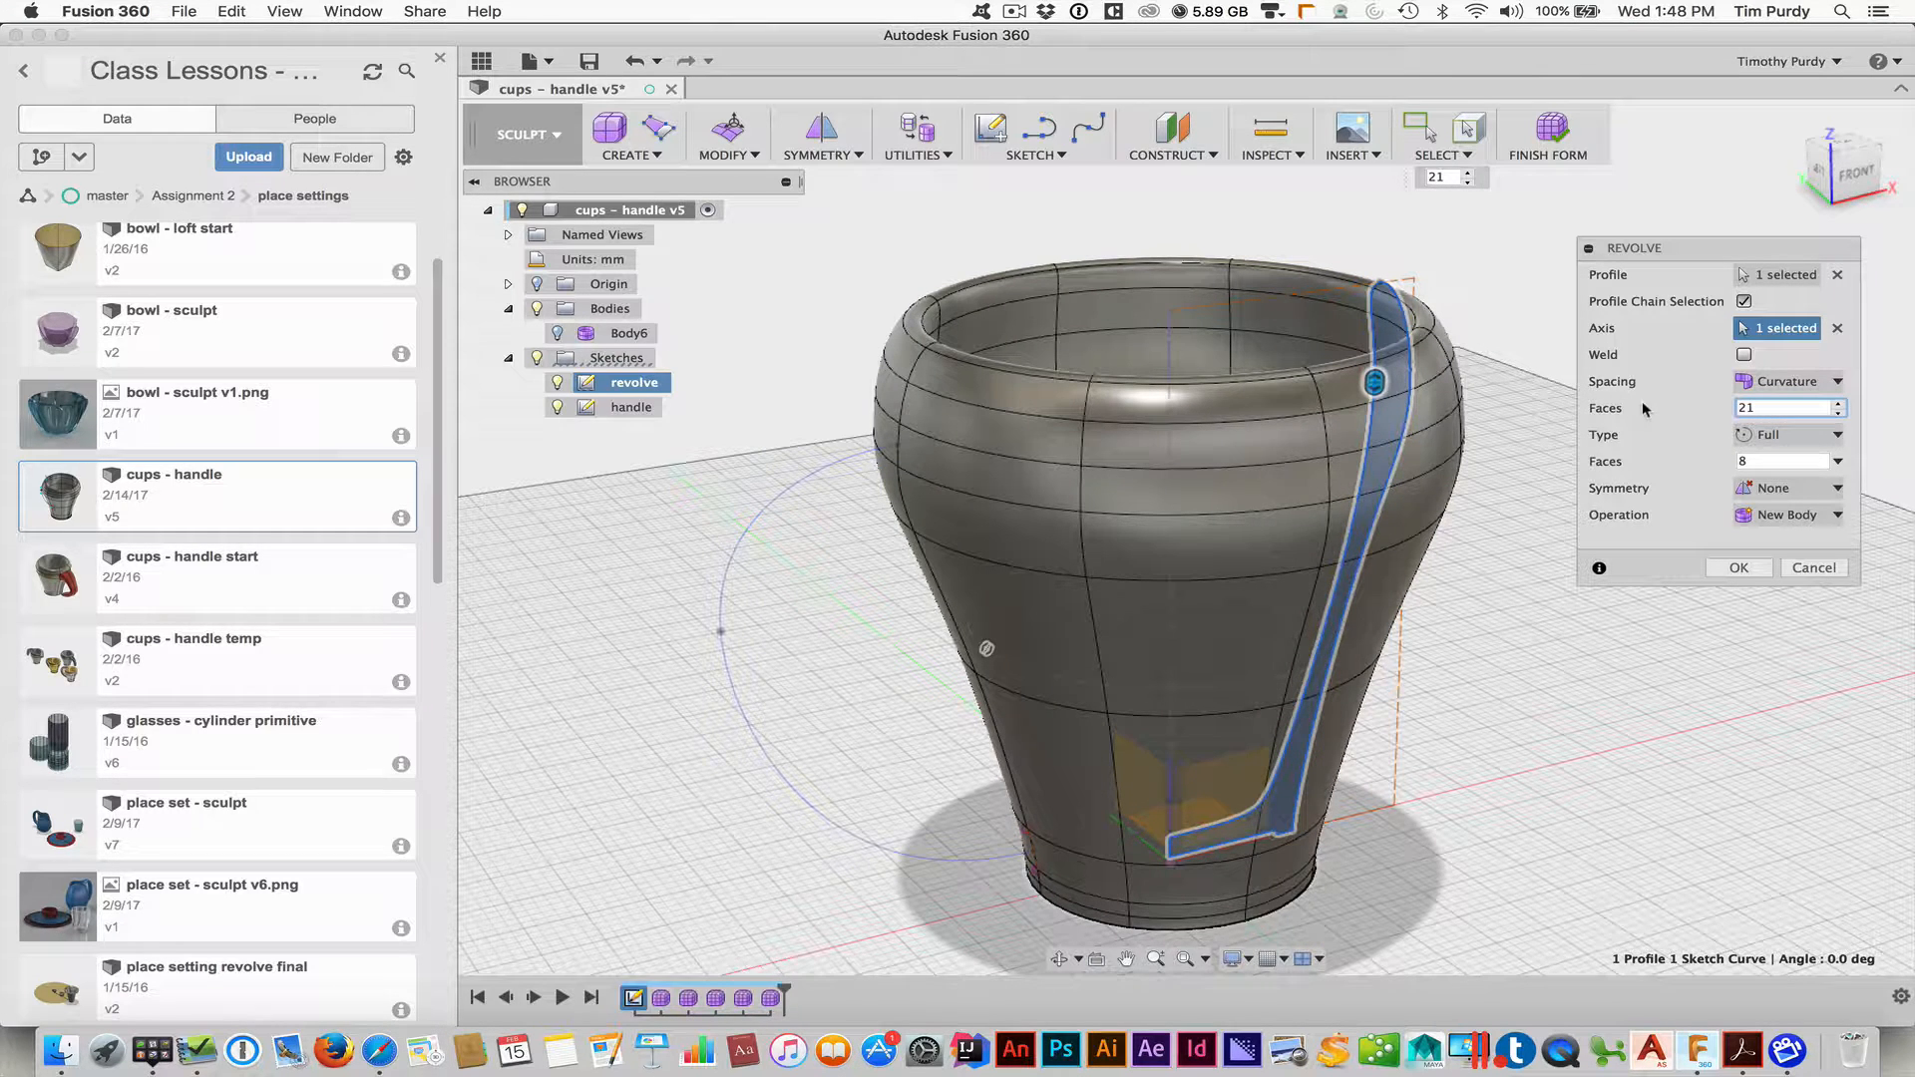
Try Uniform spacing for the revolve's profile faces, and return to Curvature spacing
mouse_move(848, 673)
shift+middle_down()
mouse_move(849, 656)
mouse_move(836, 667)
shift+middle_up()
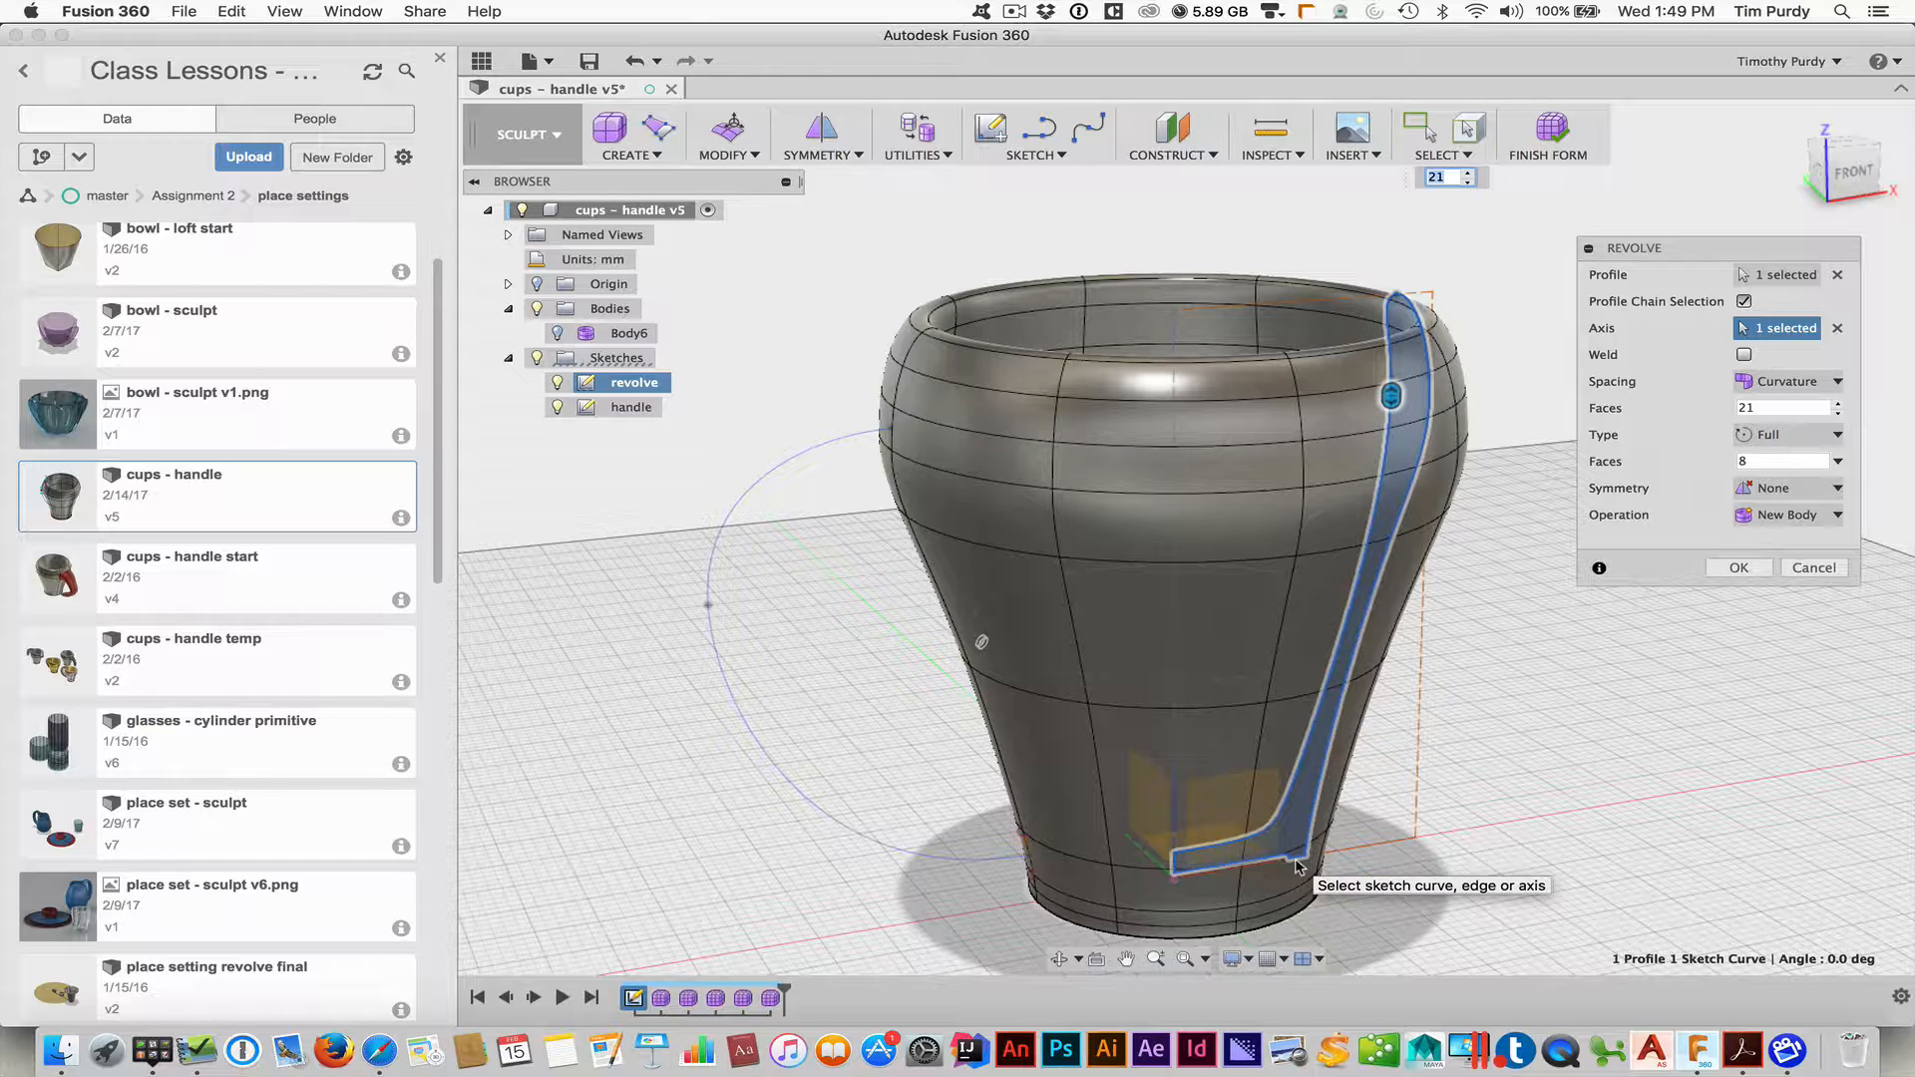
click(1786, 385)
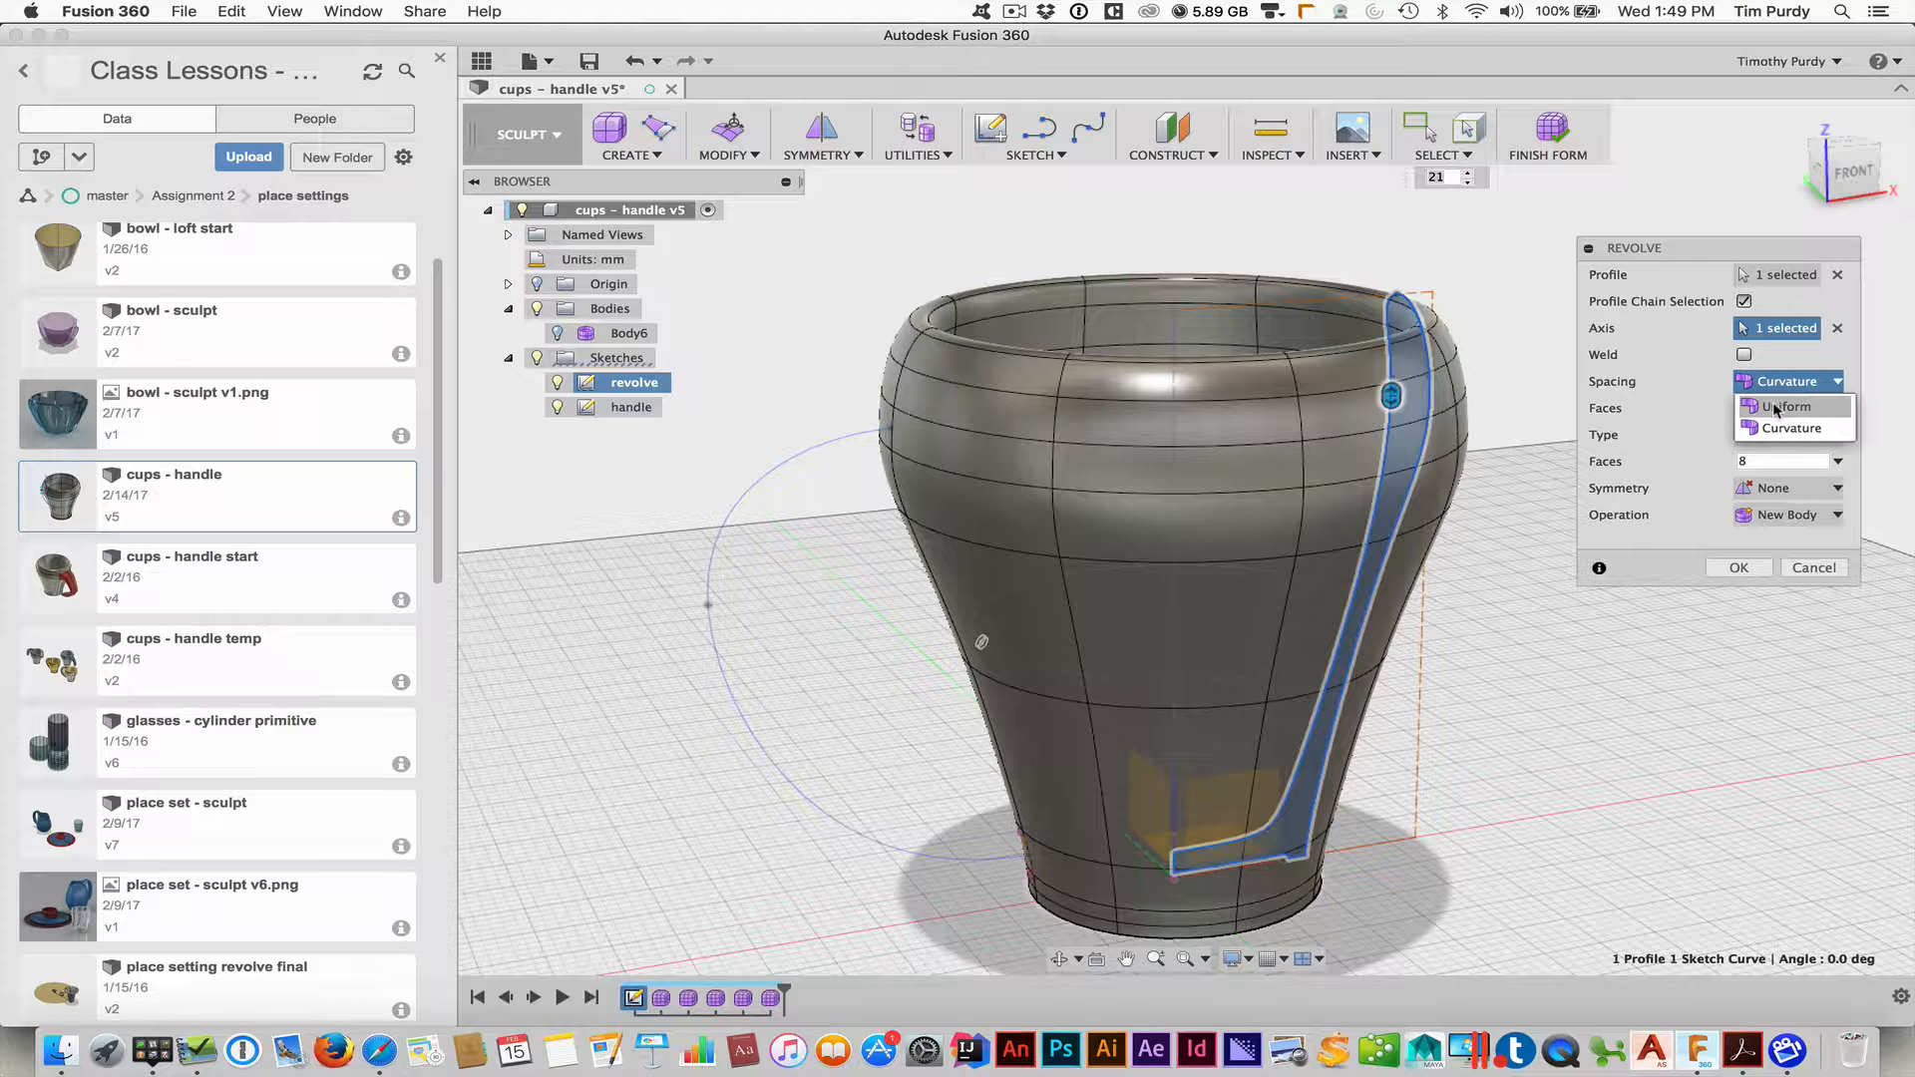
click(1775, 408)
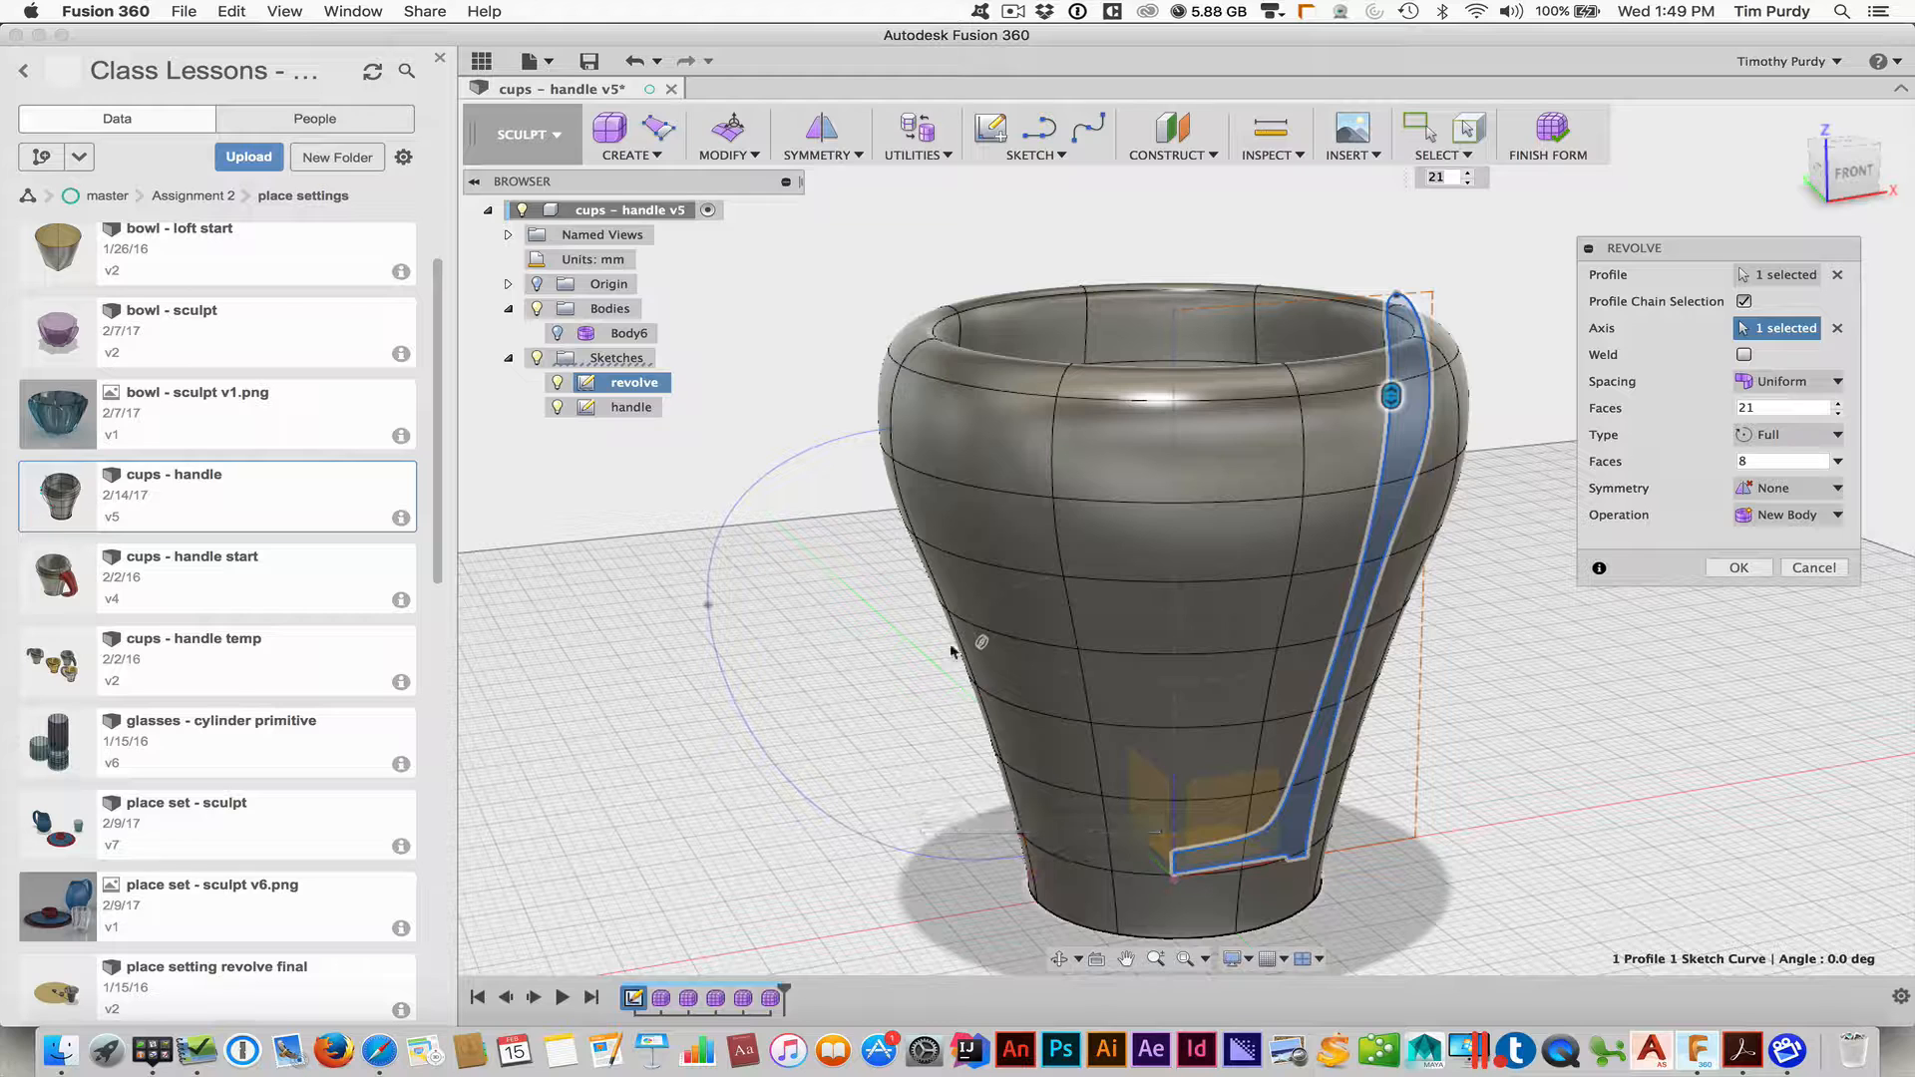
click(1782, 385)
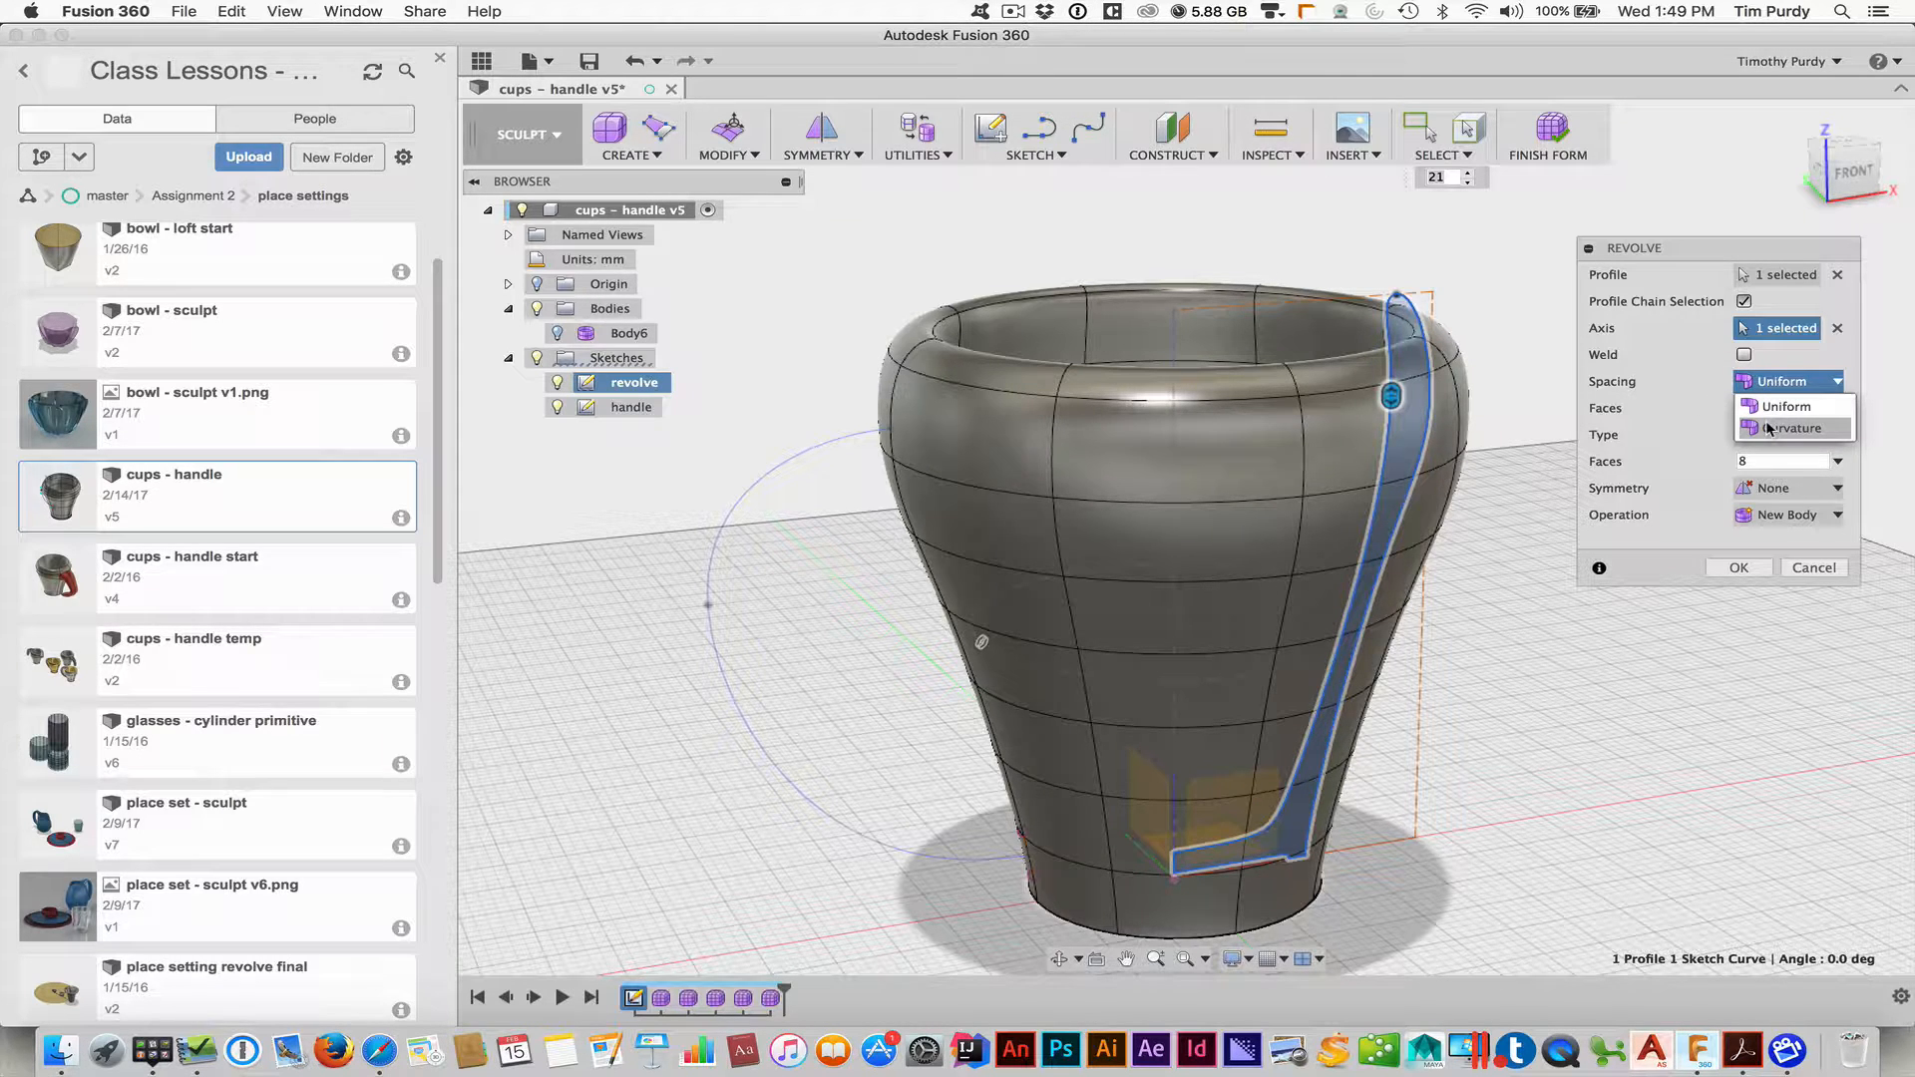
click(1767, 428)
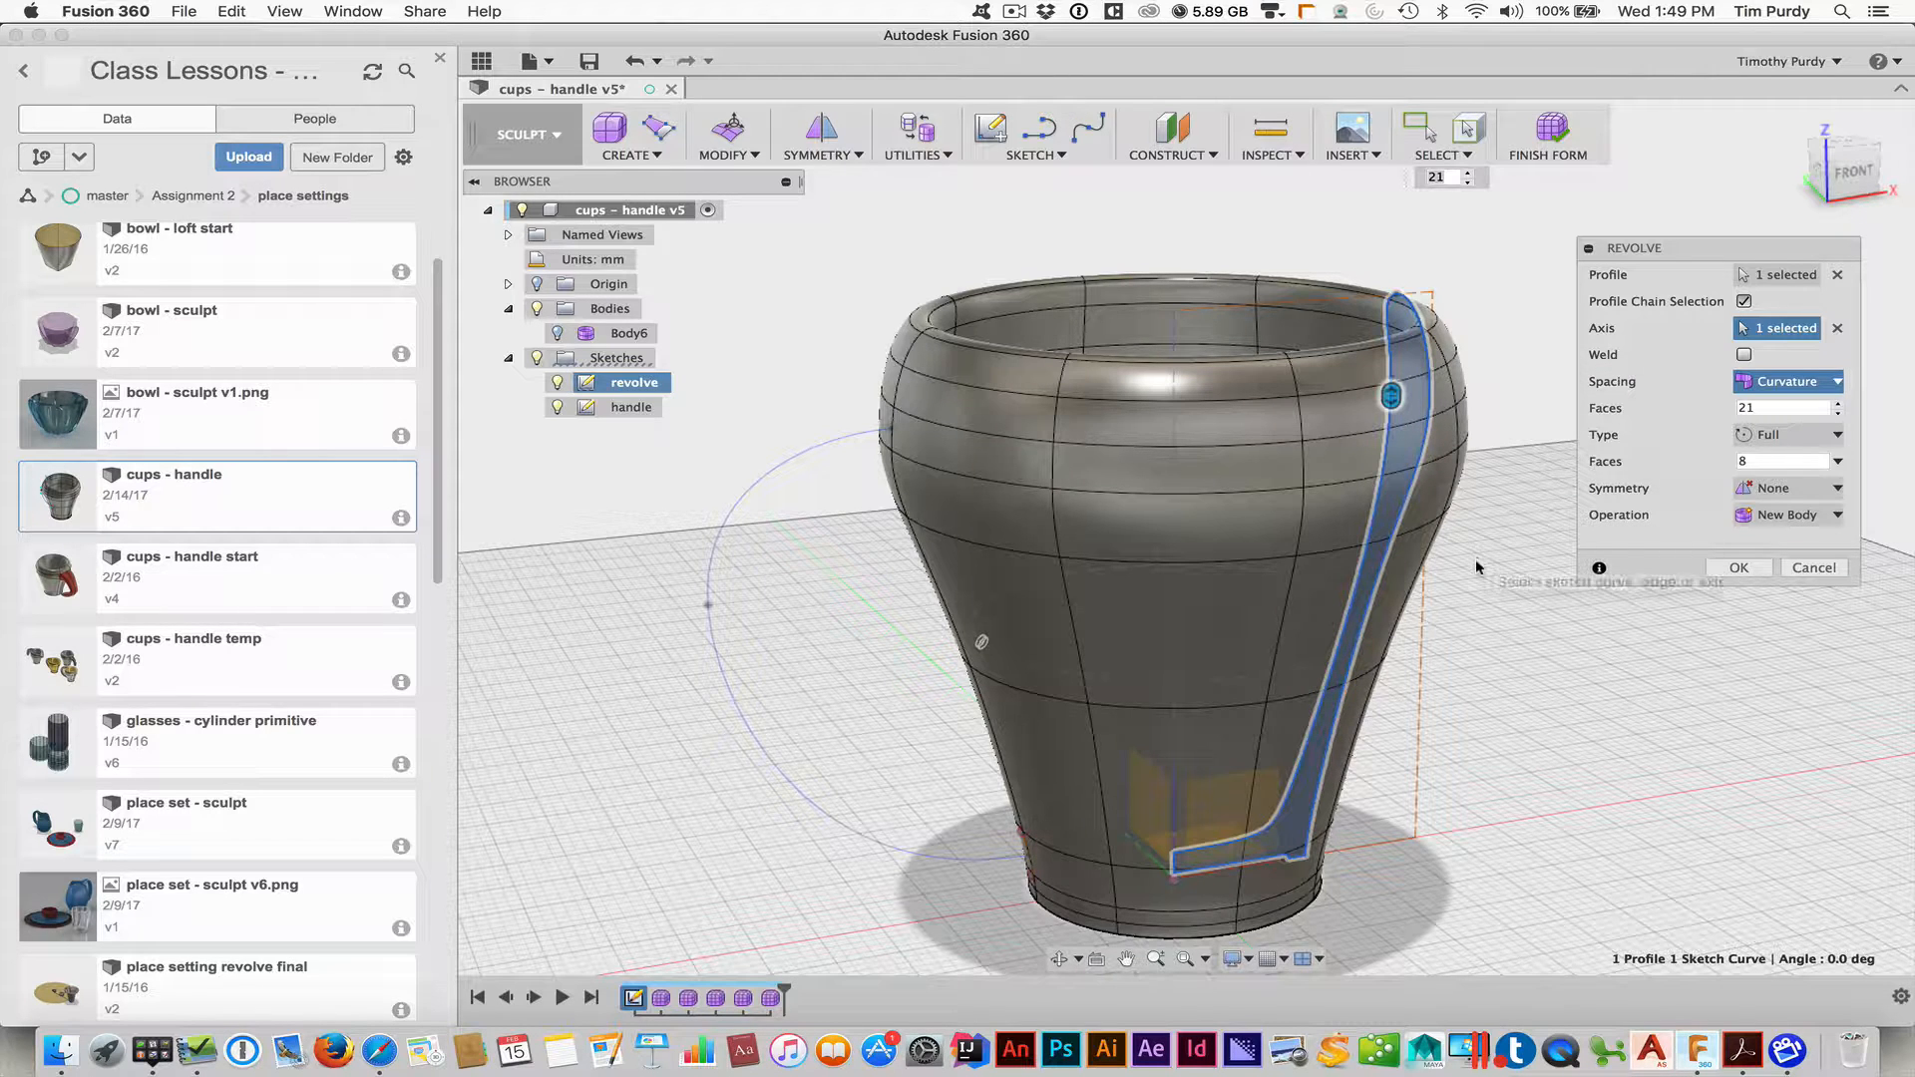
Set the number of faces around the revolve axis to 13 and inspect the cup where the handle path meets it
click(1839, 461)
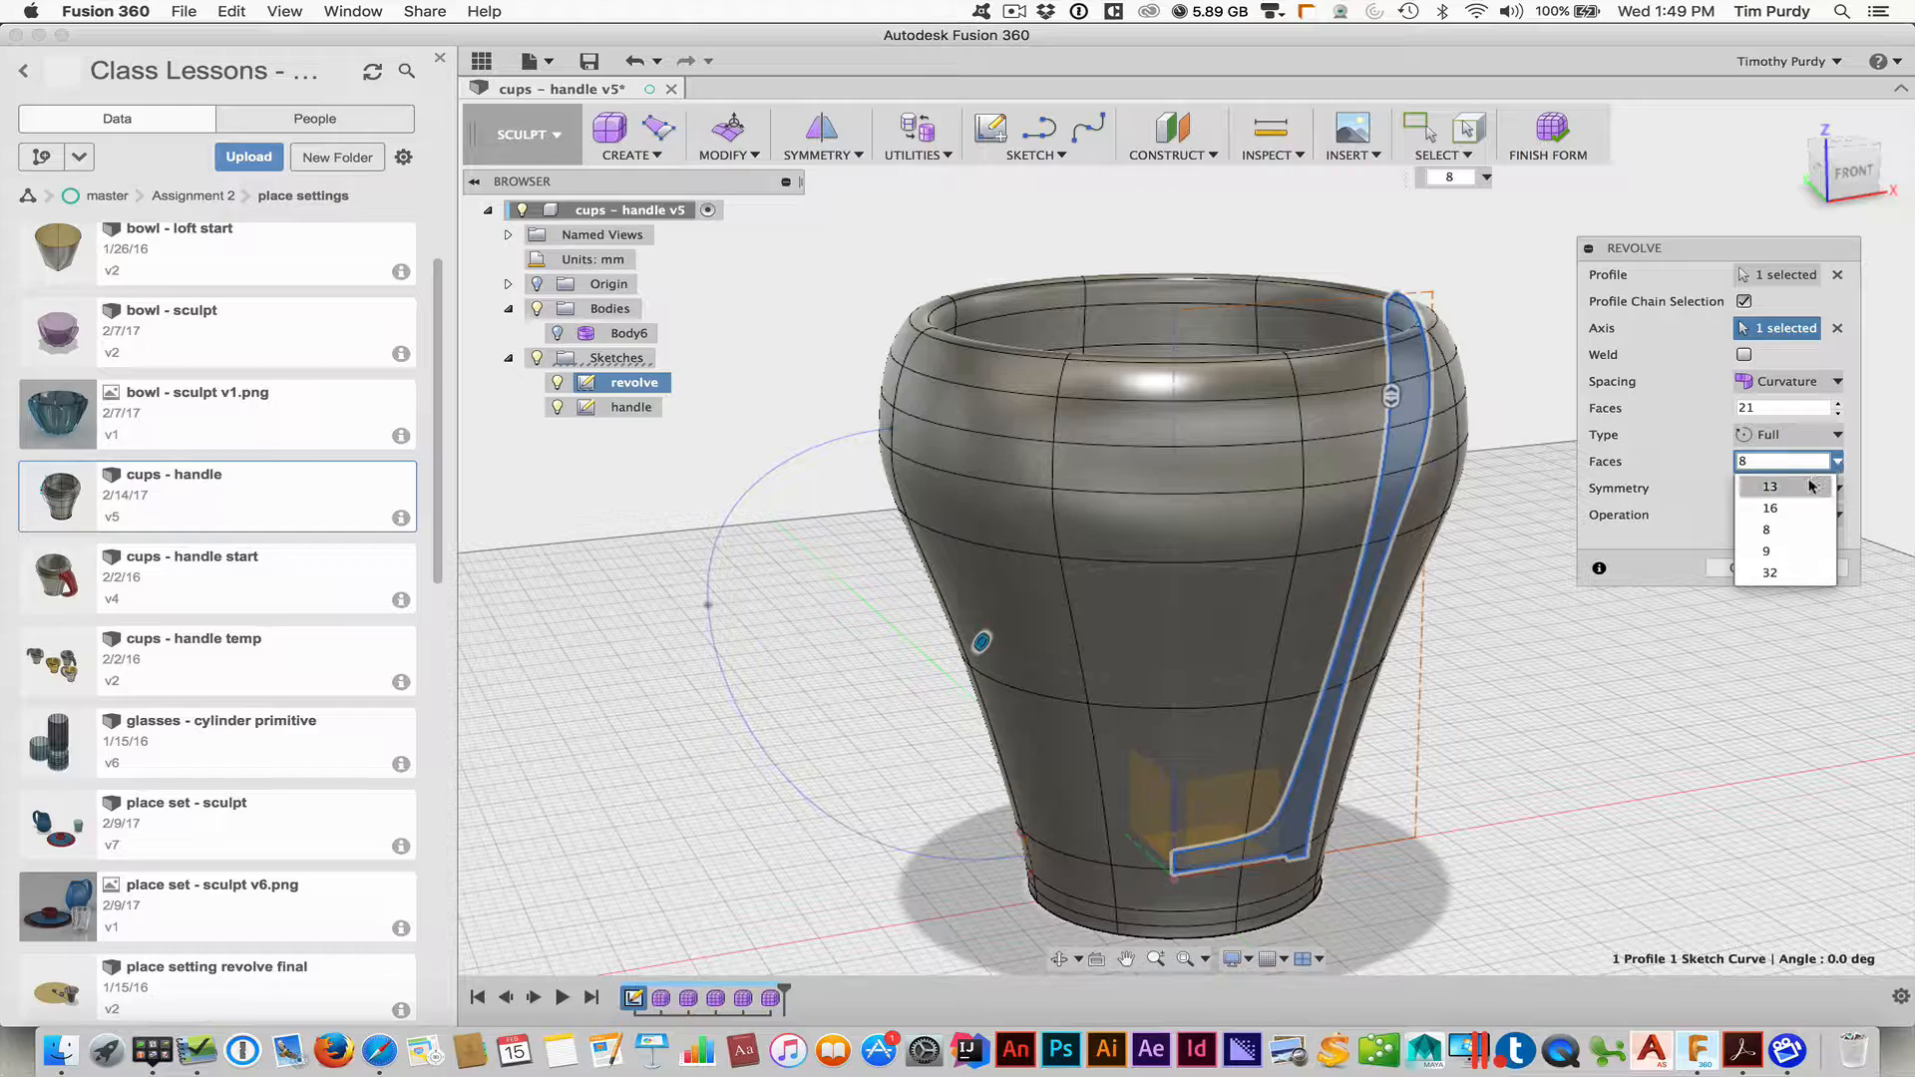
click(1811, 489)
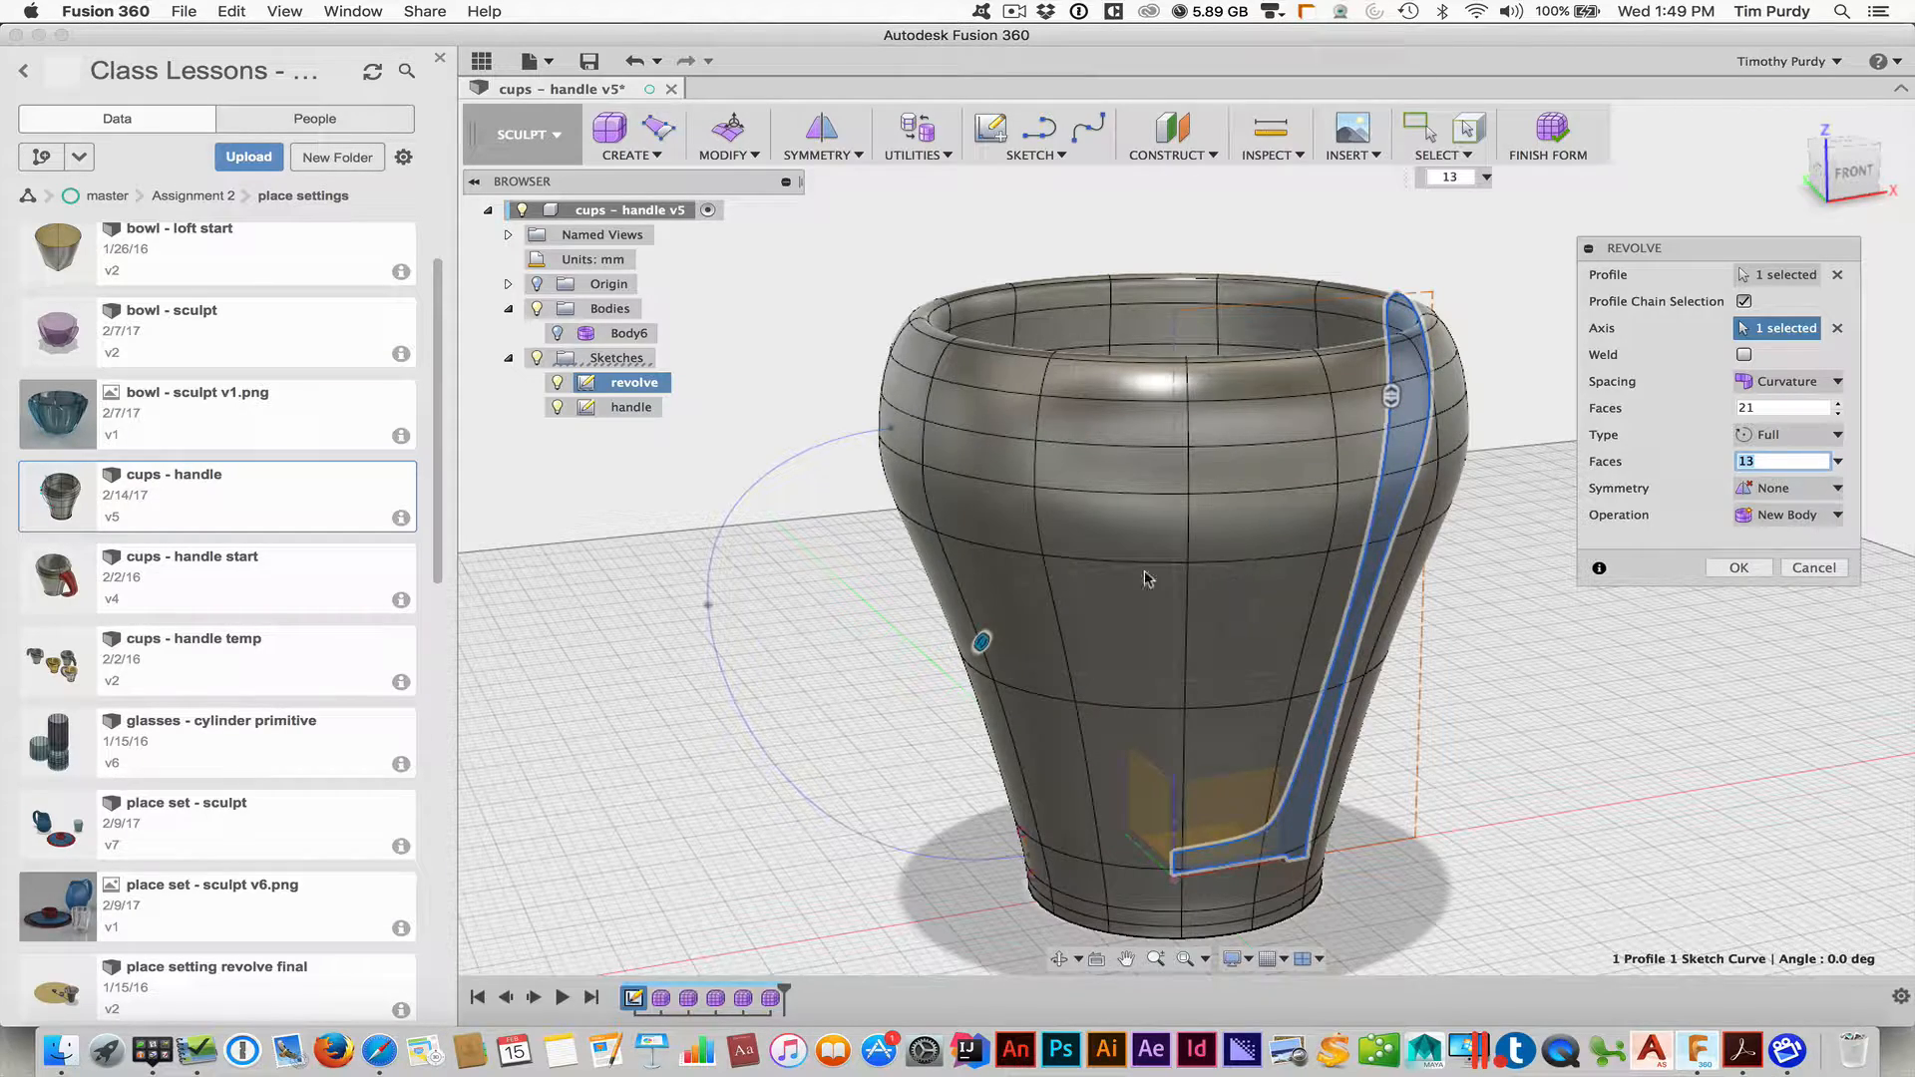
shift+middle_drag(1103, 609, 1094, 650)
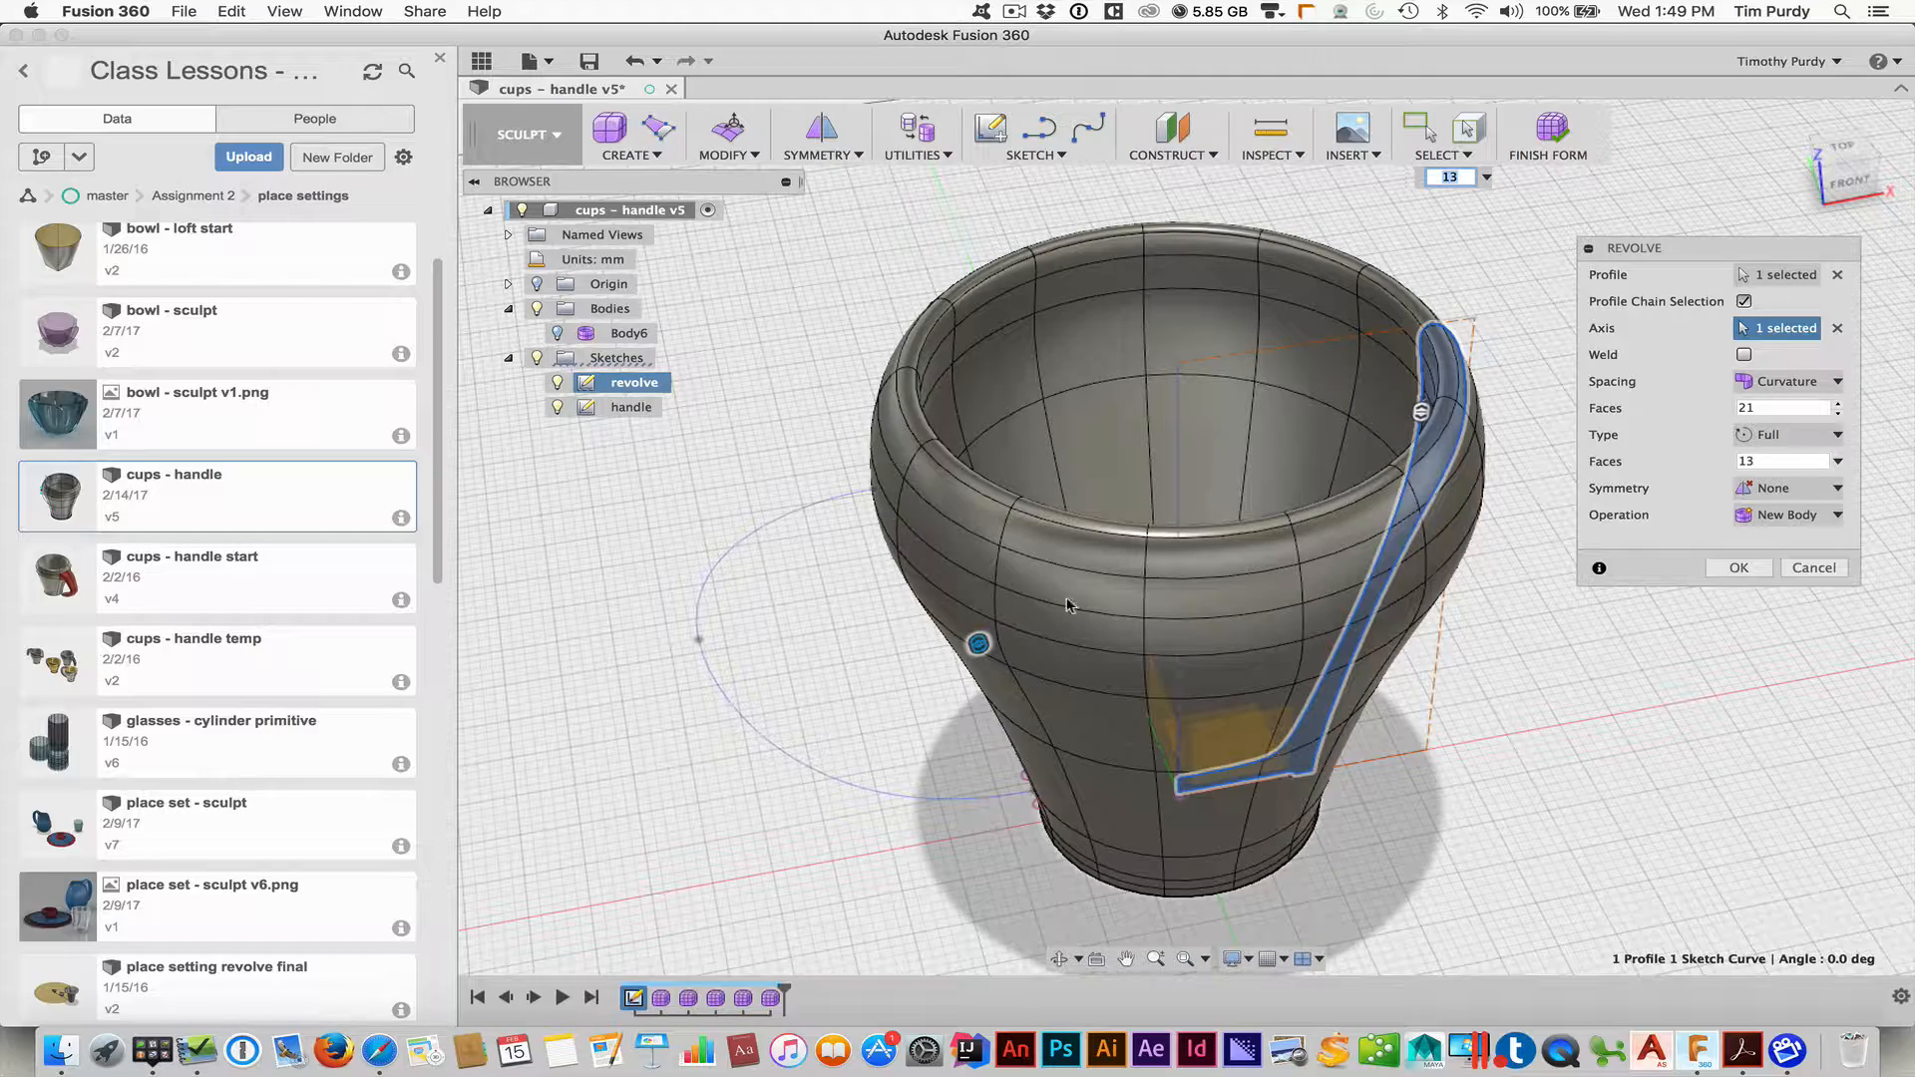
shift+middle_drag(895, 728, 1013, 488)
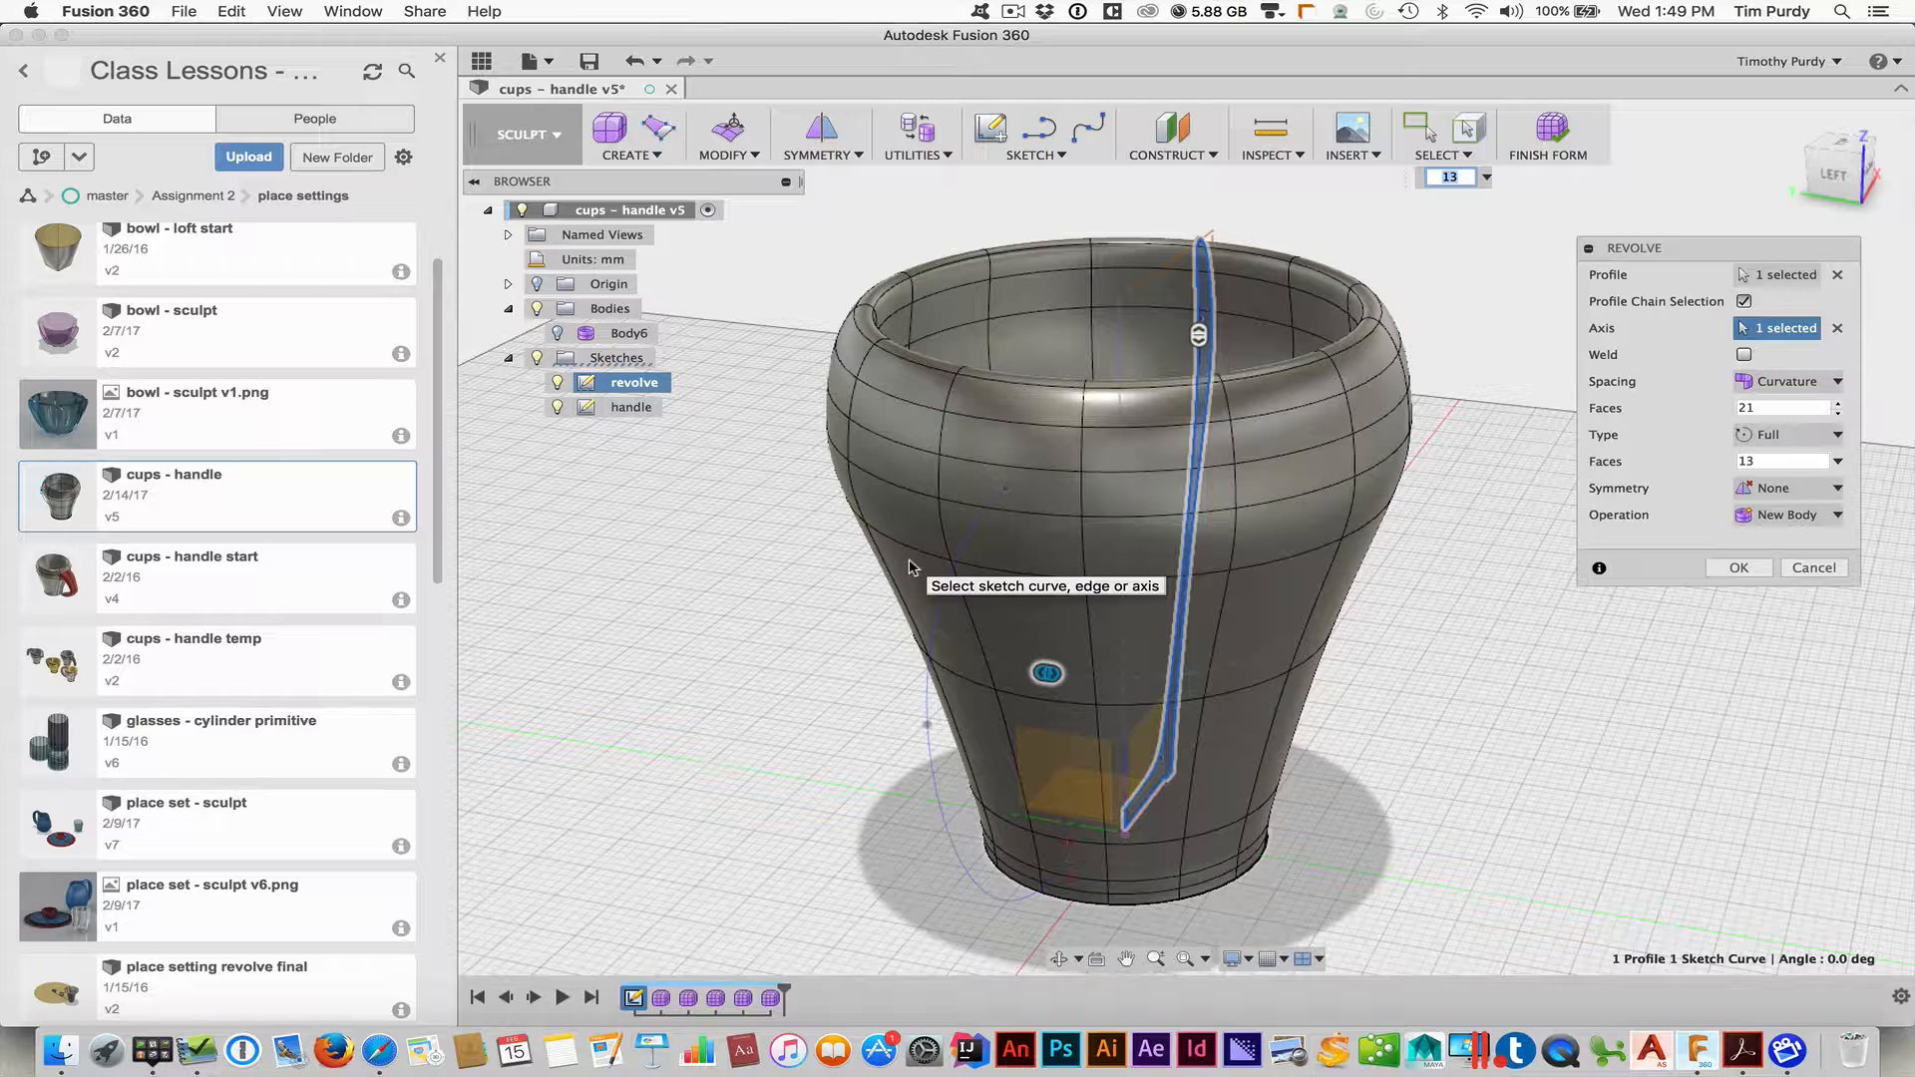
Try 11 faces around the revolve axis
click(1838, 464)
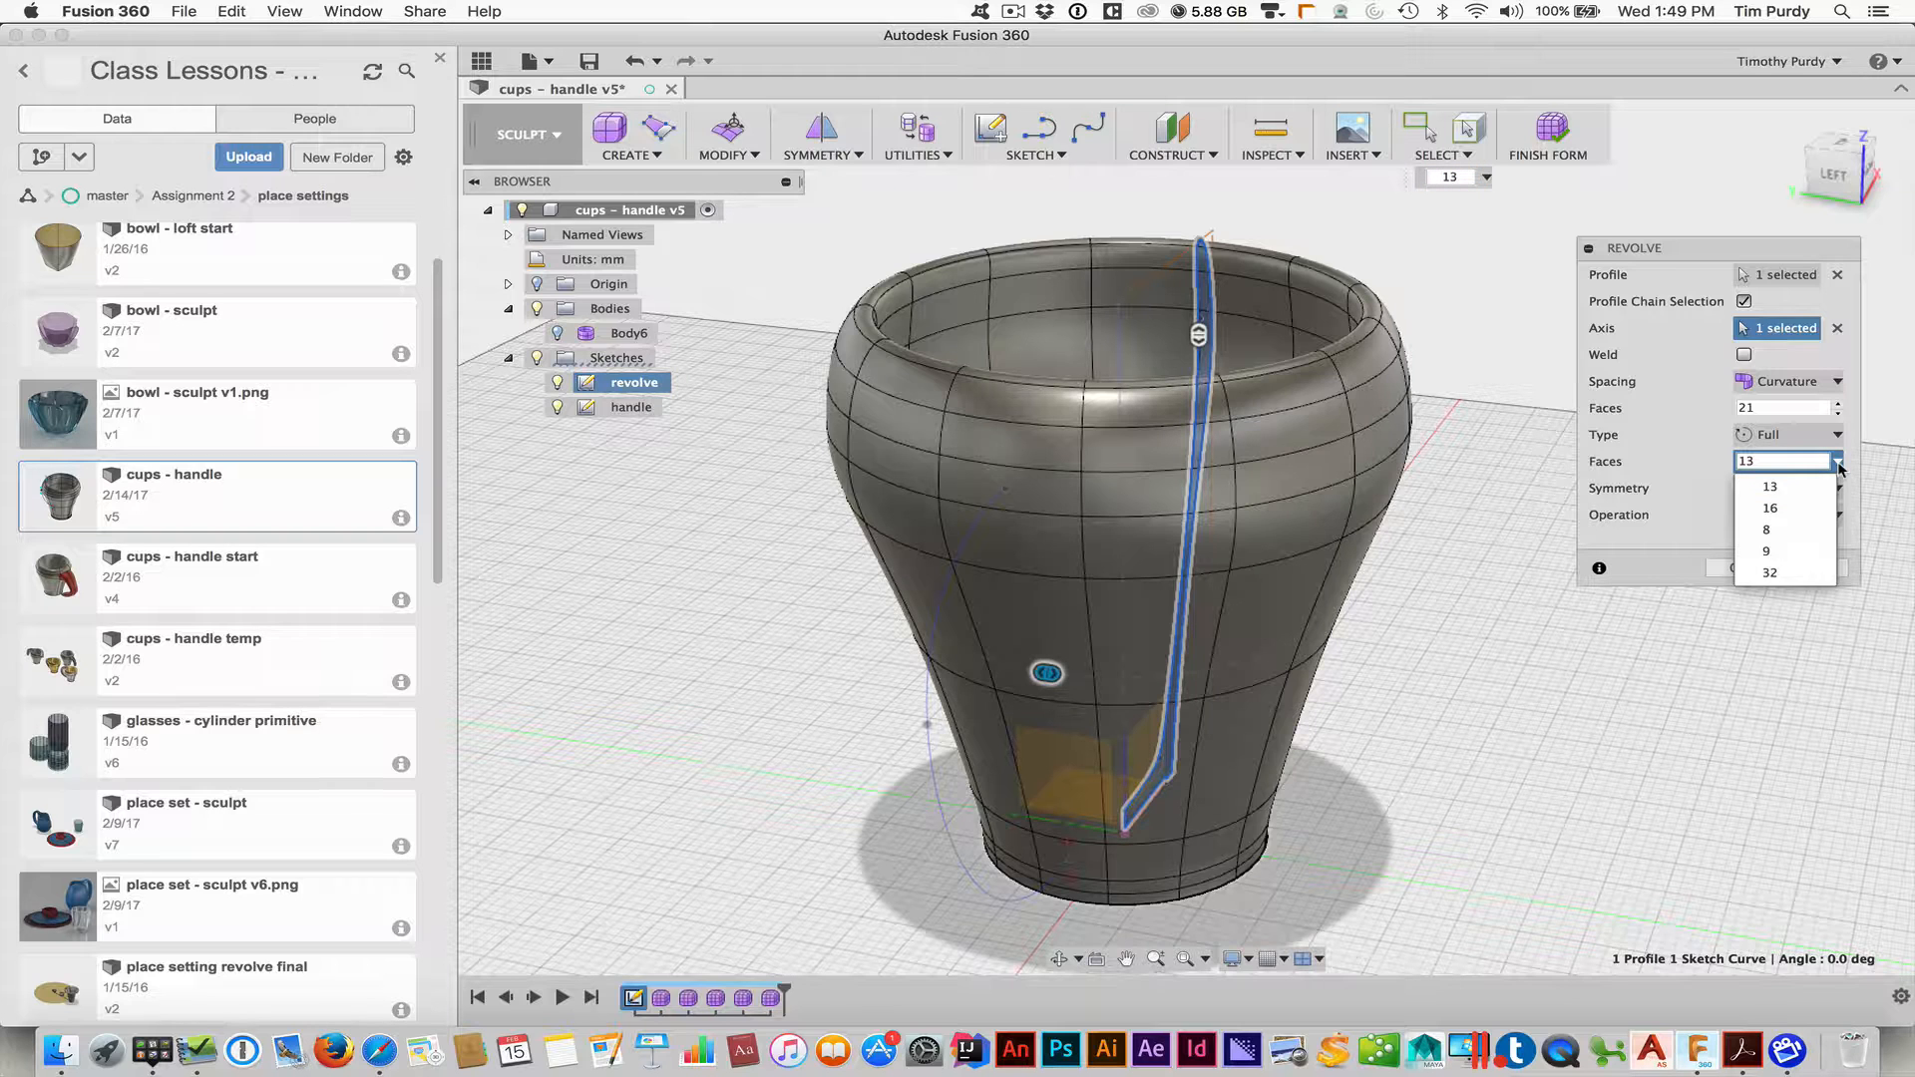
click(1790, 465)
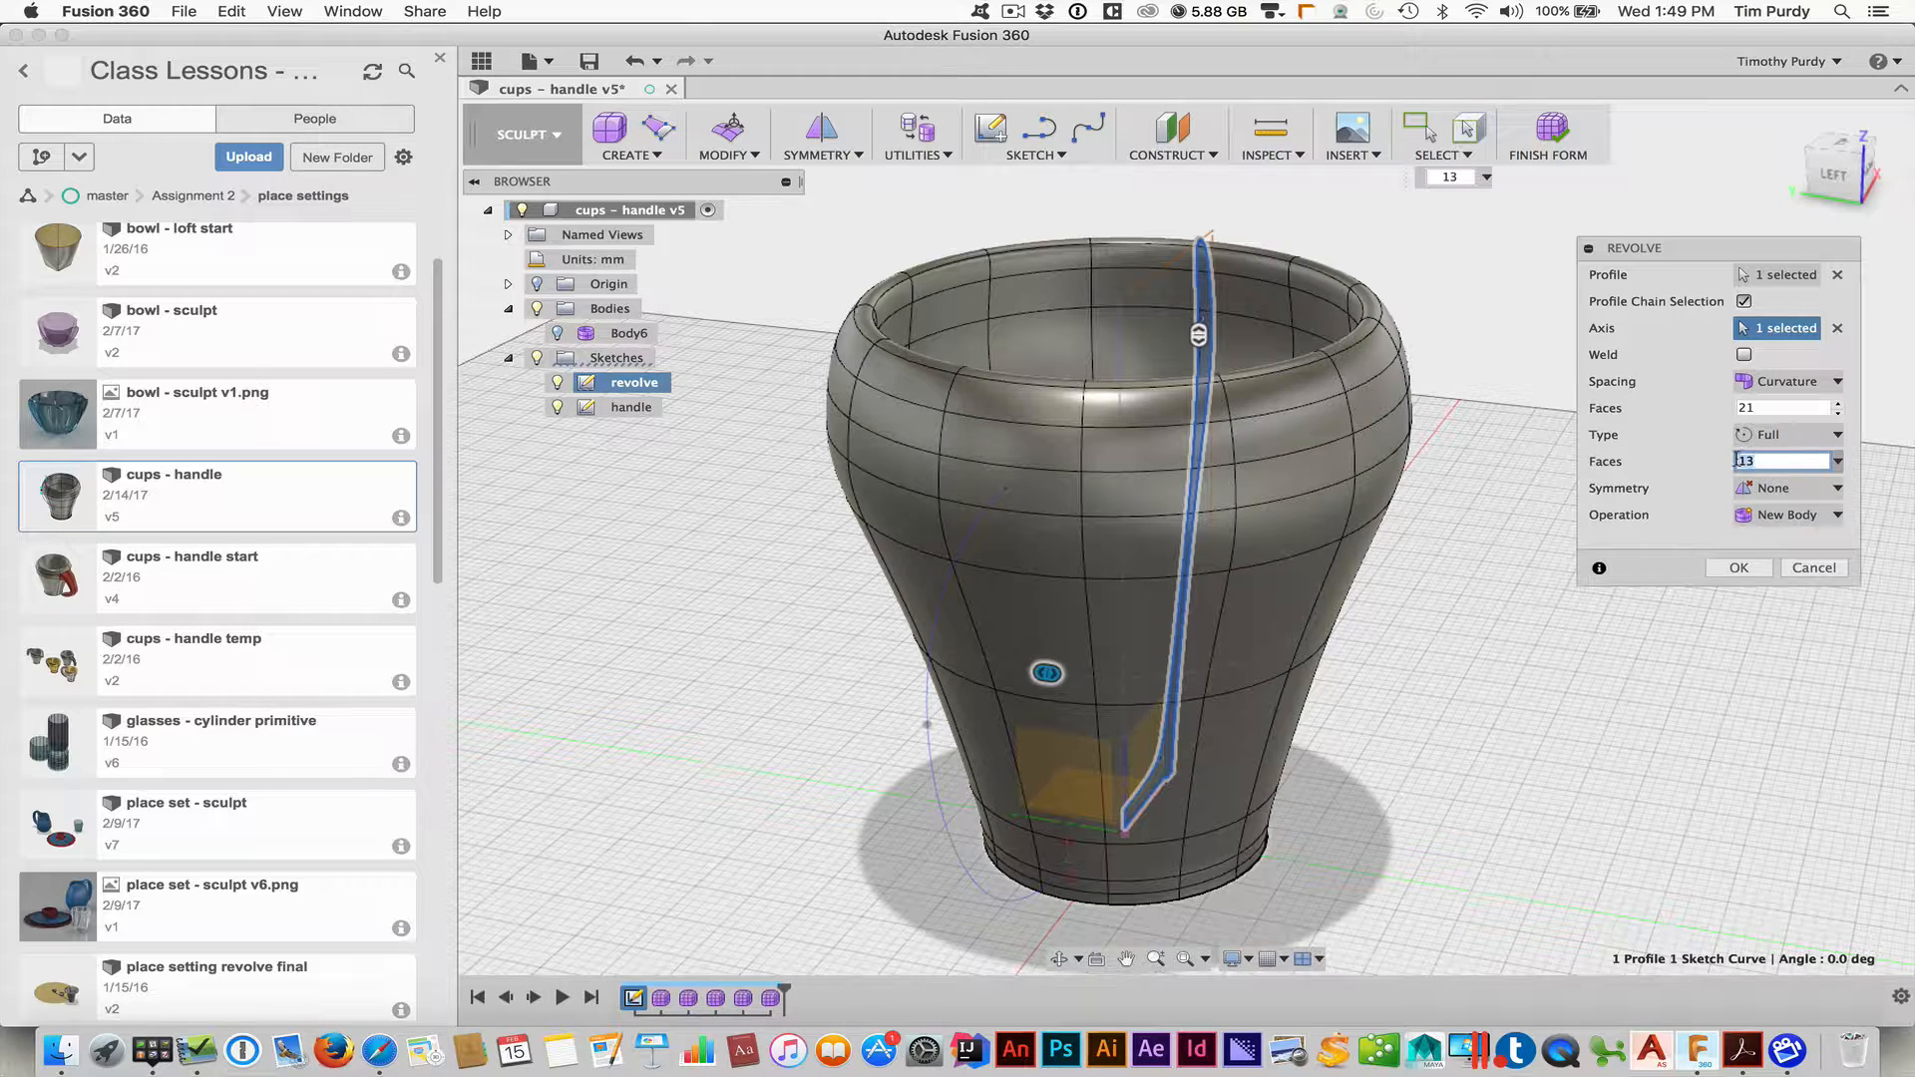
text(11)
key(shift+Tab)
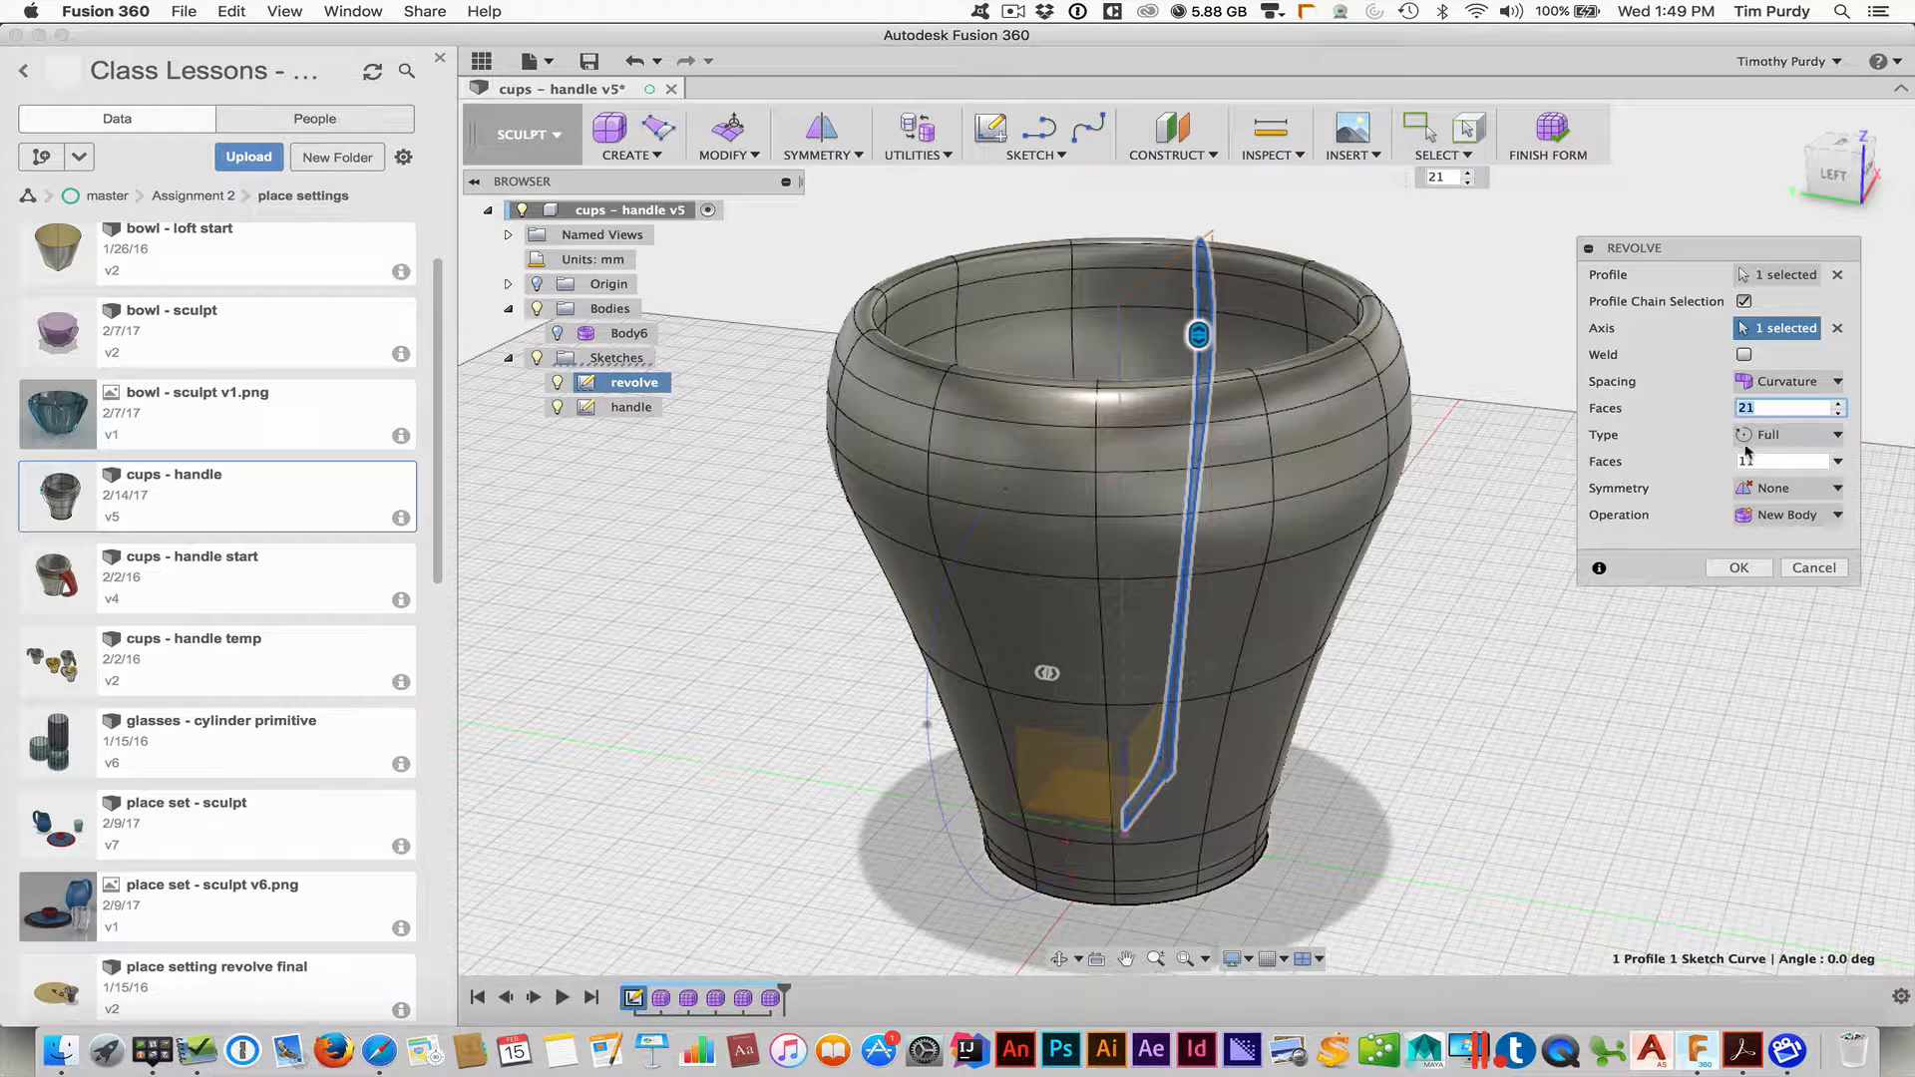
Set the number of faces around the revolve axis back to 13 and create the revolved cup body
click(1811, 460)
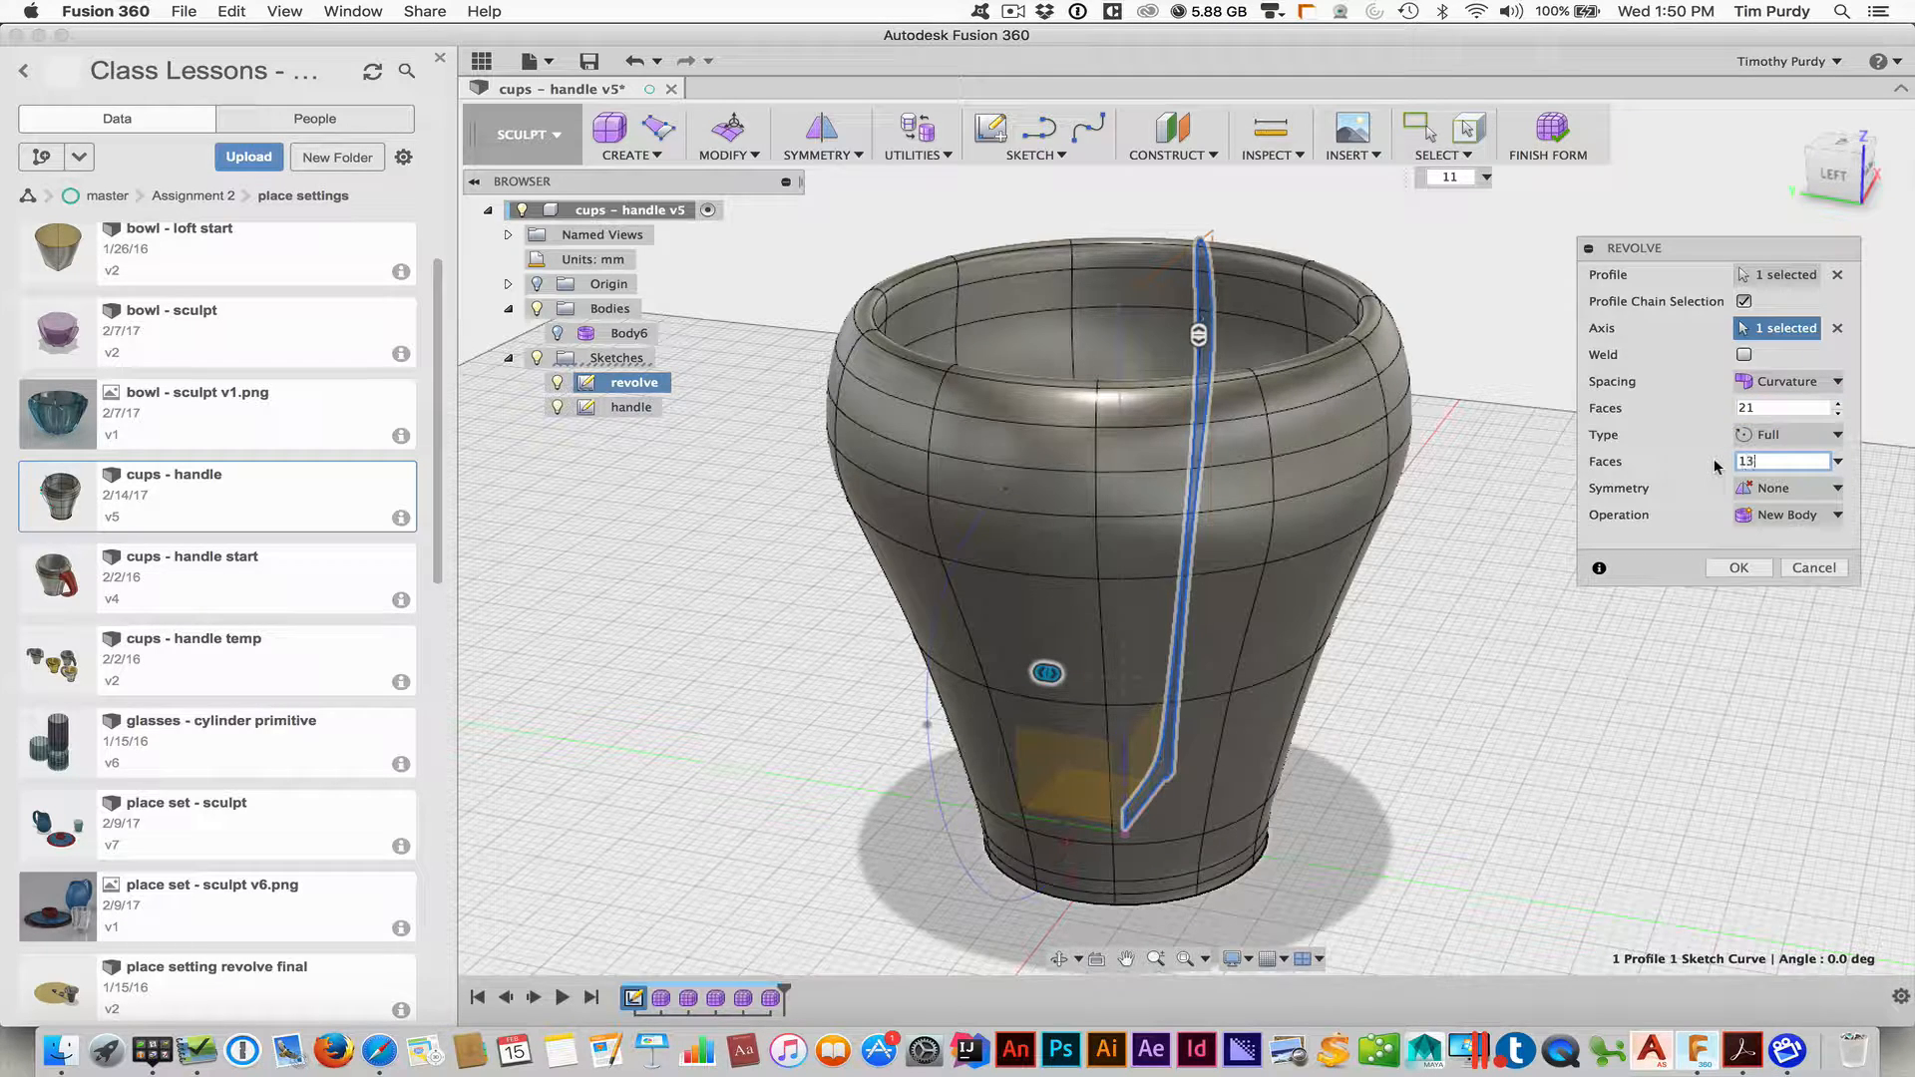
text(13)
key(shift+Tab)
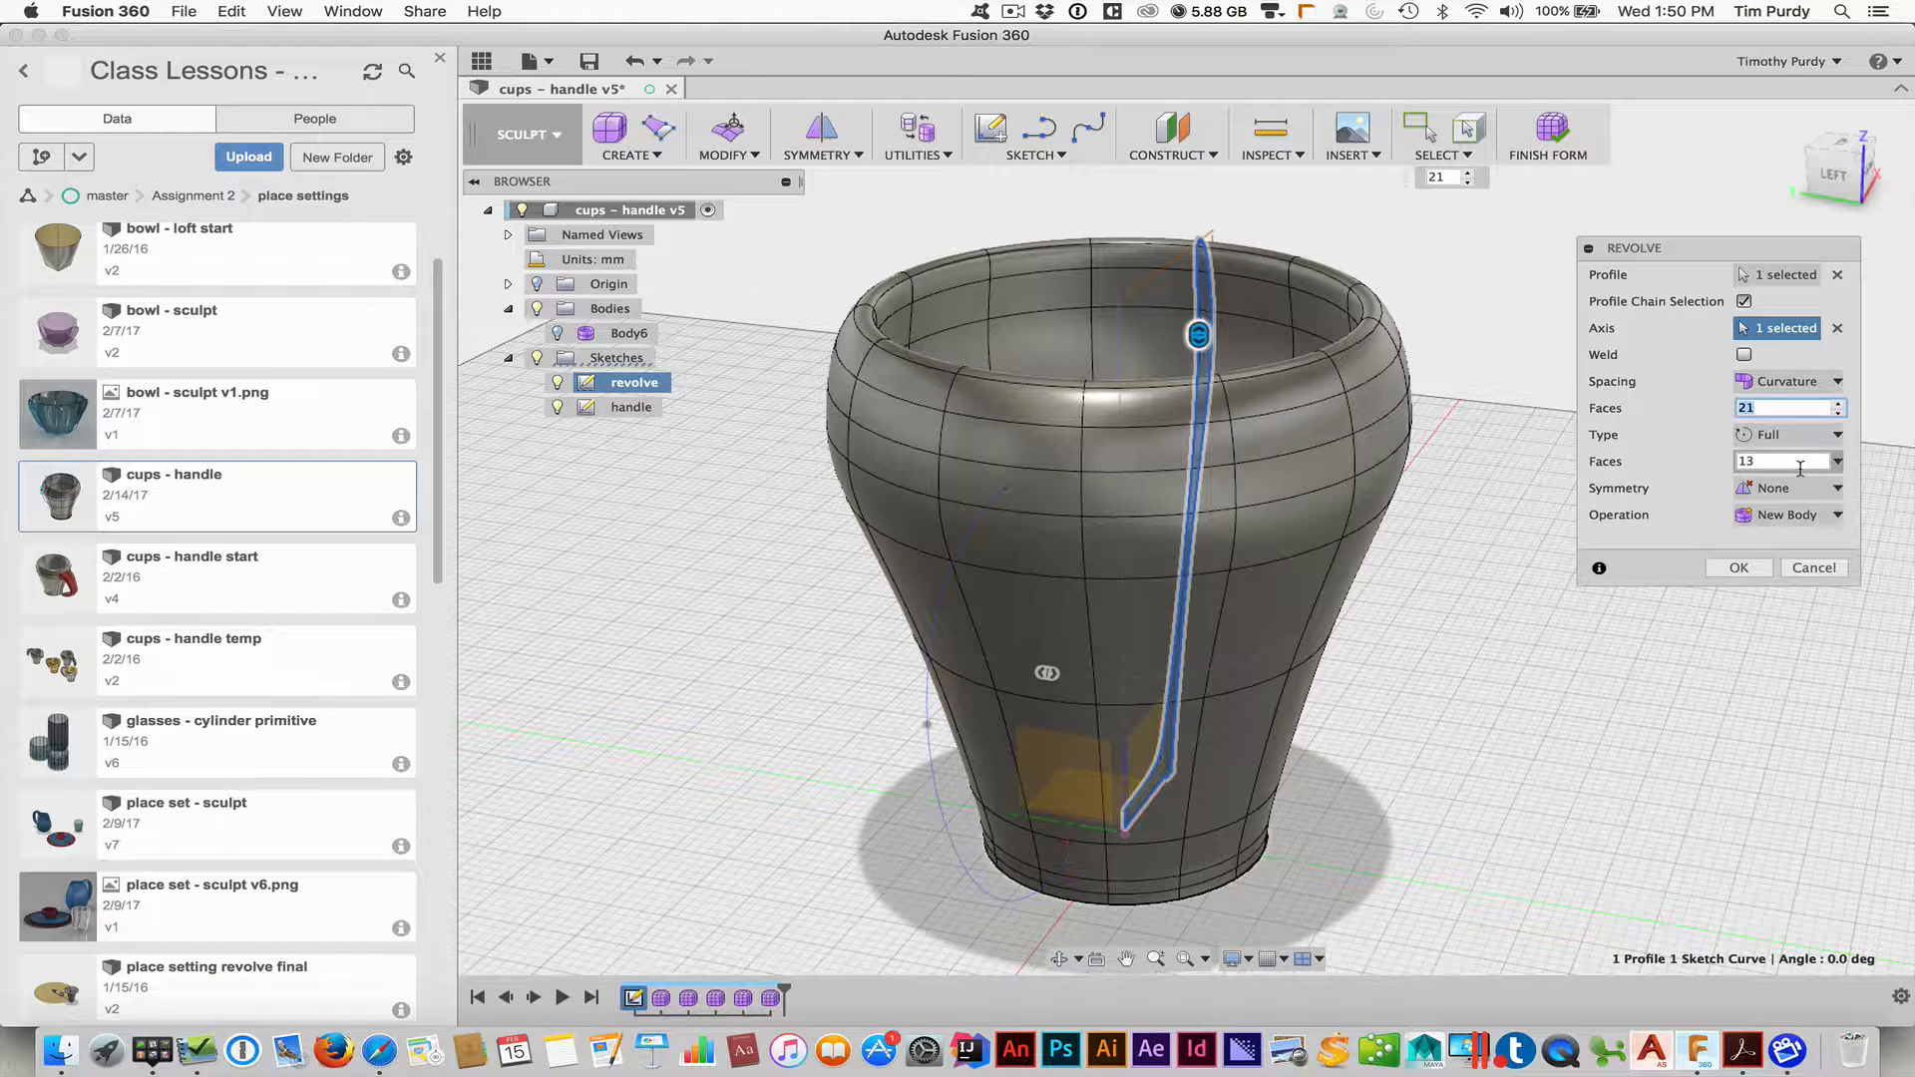
click(1741, 568)
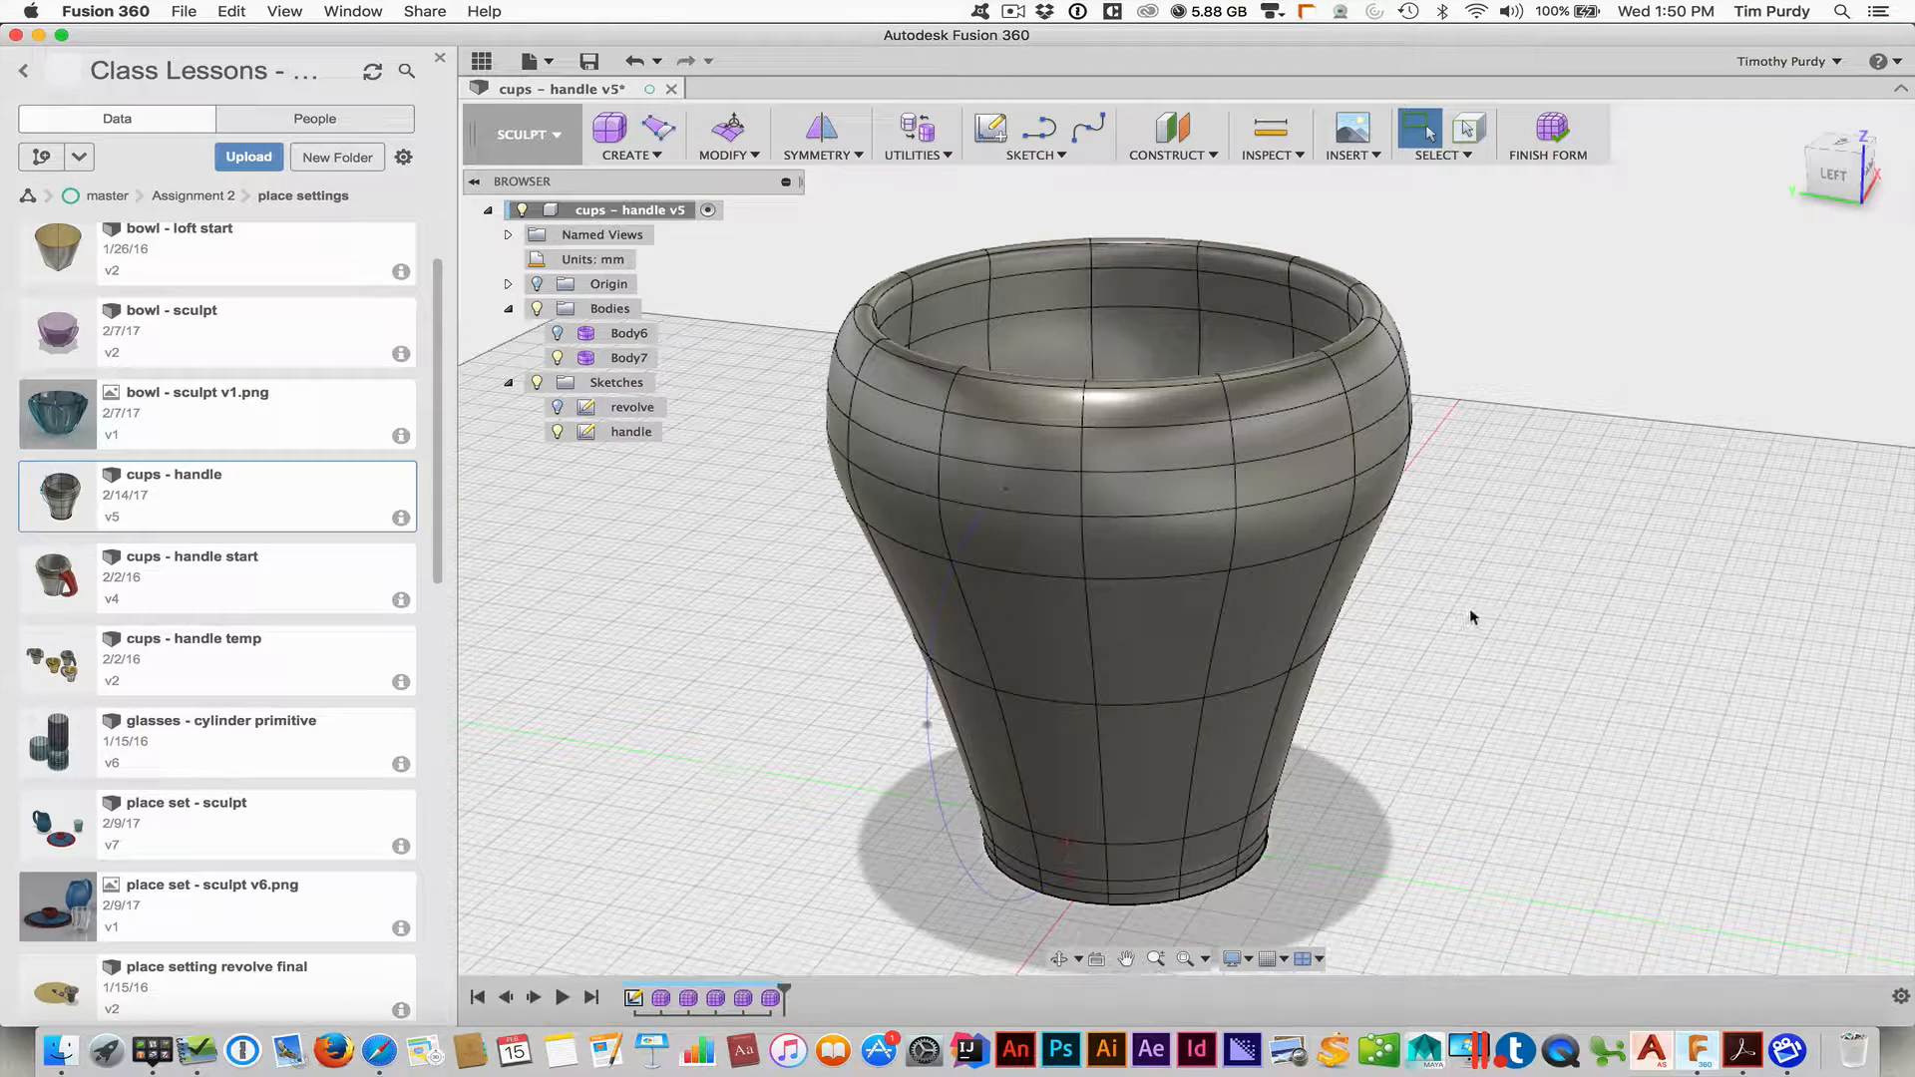
Delete the two cup faces where the handle path meets the body, one on the upper bulge and one near the base
middle_drag(1470, 618, 1557, 533)
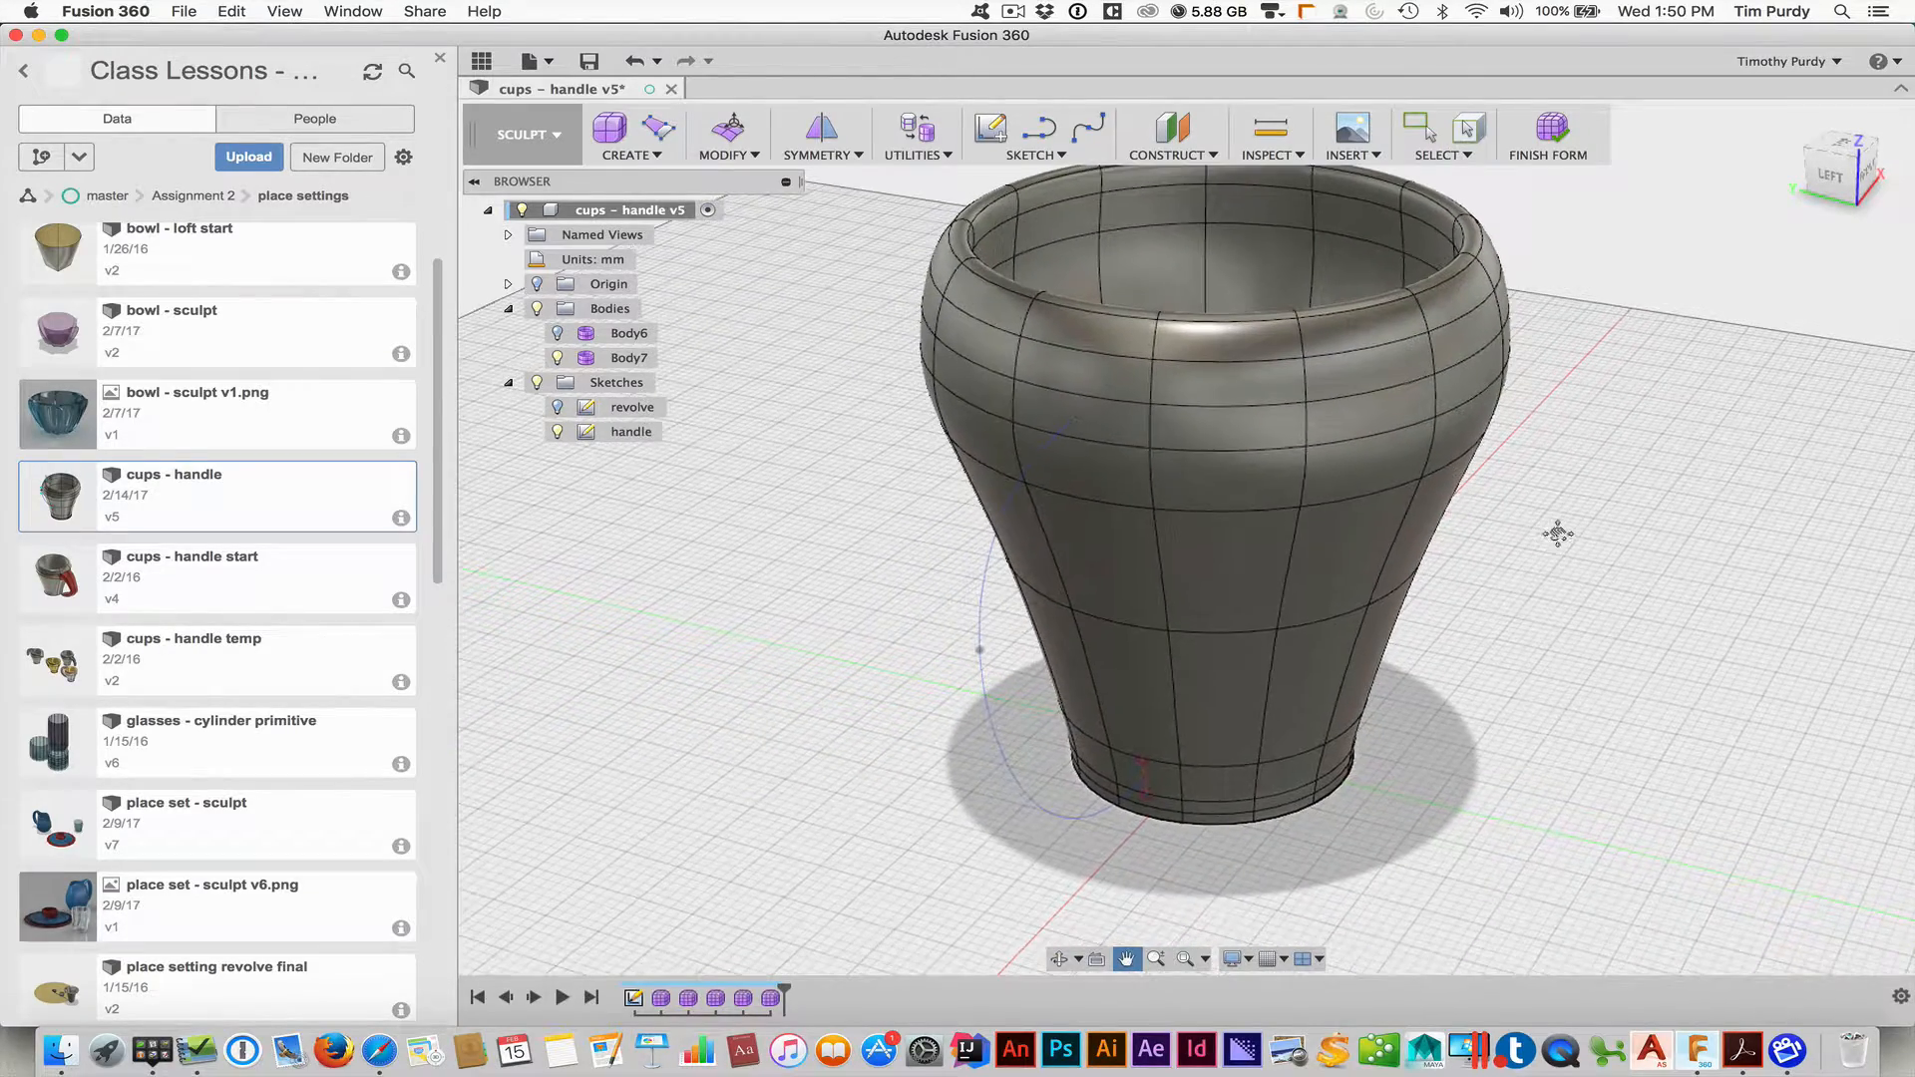
click(1117, 439)
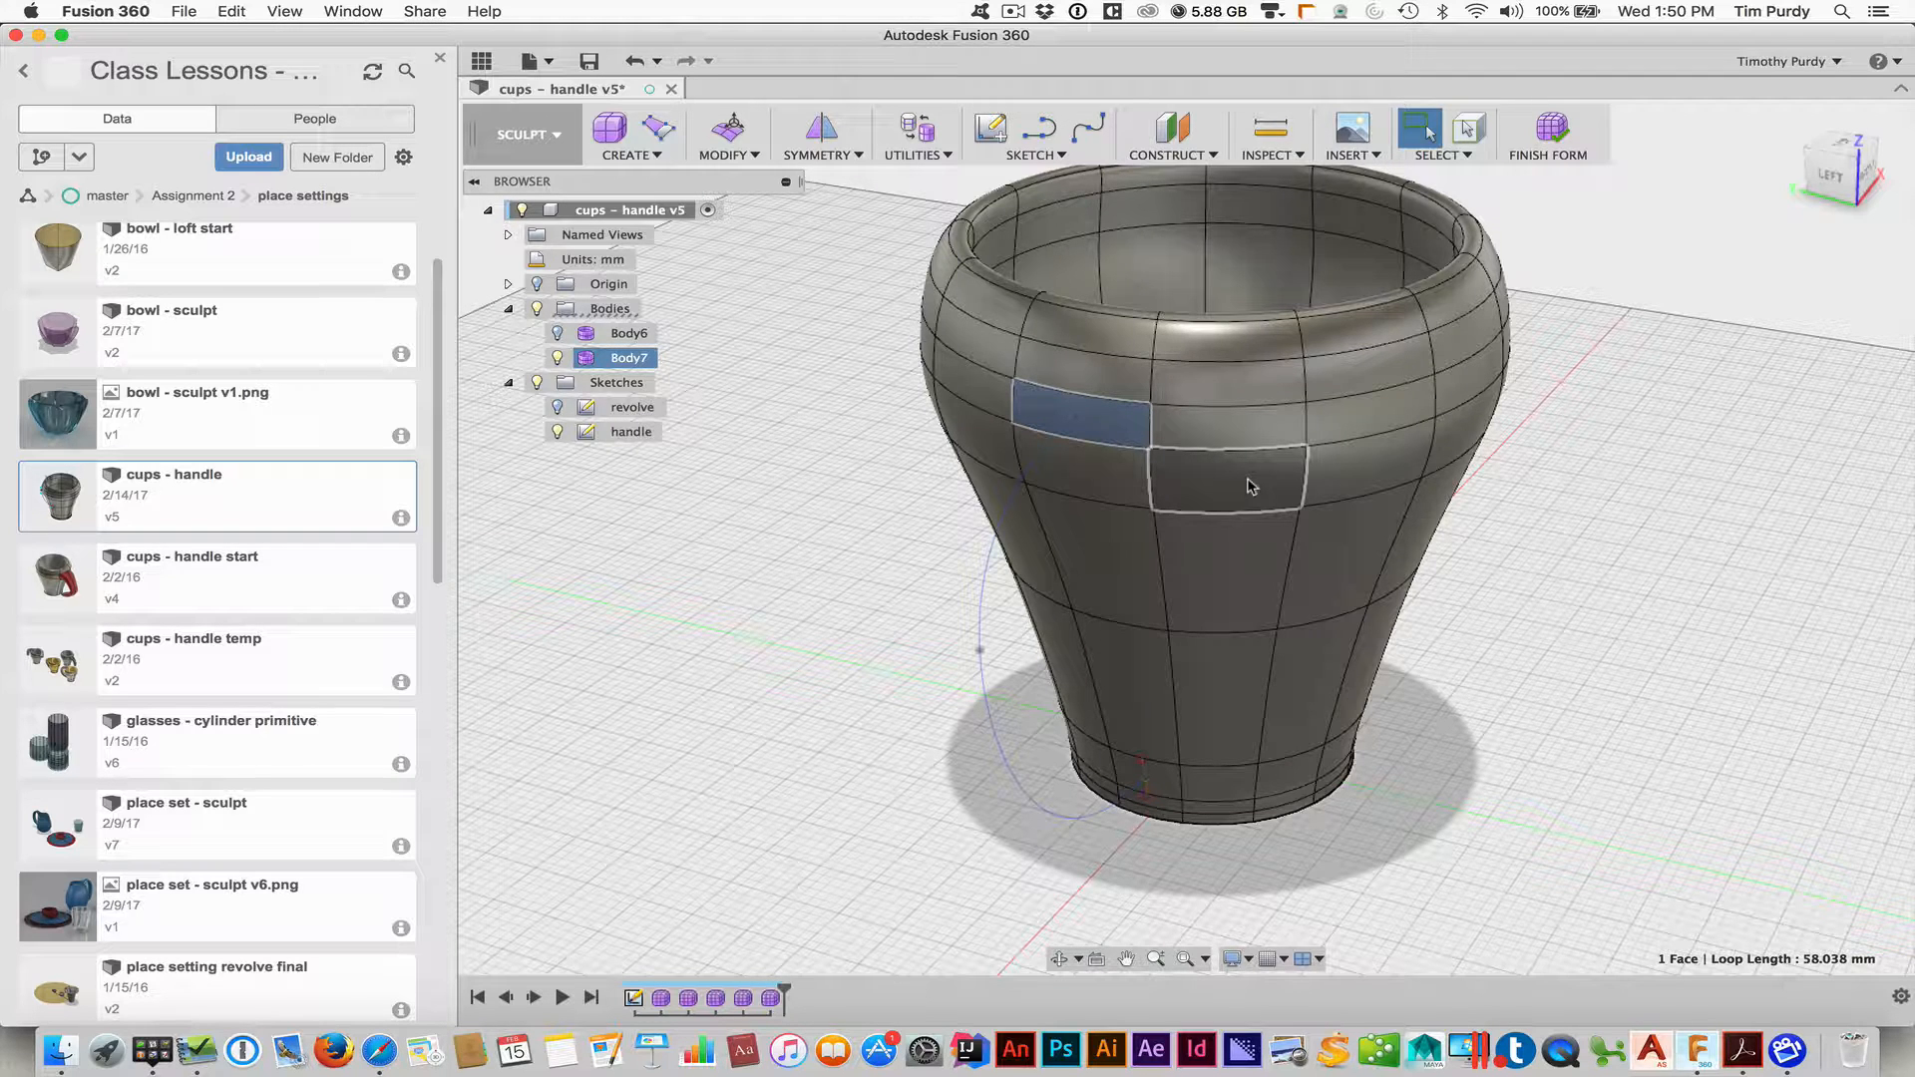
key(Delete)
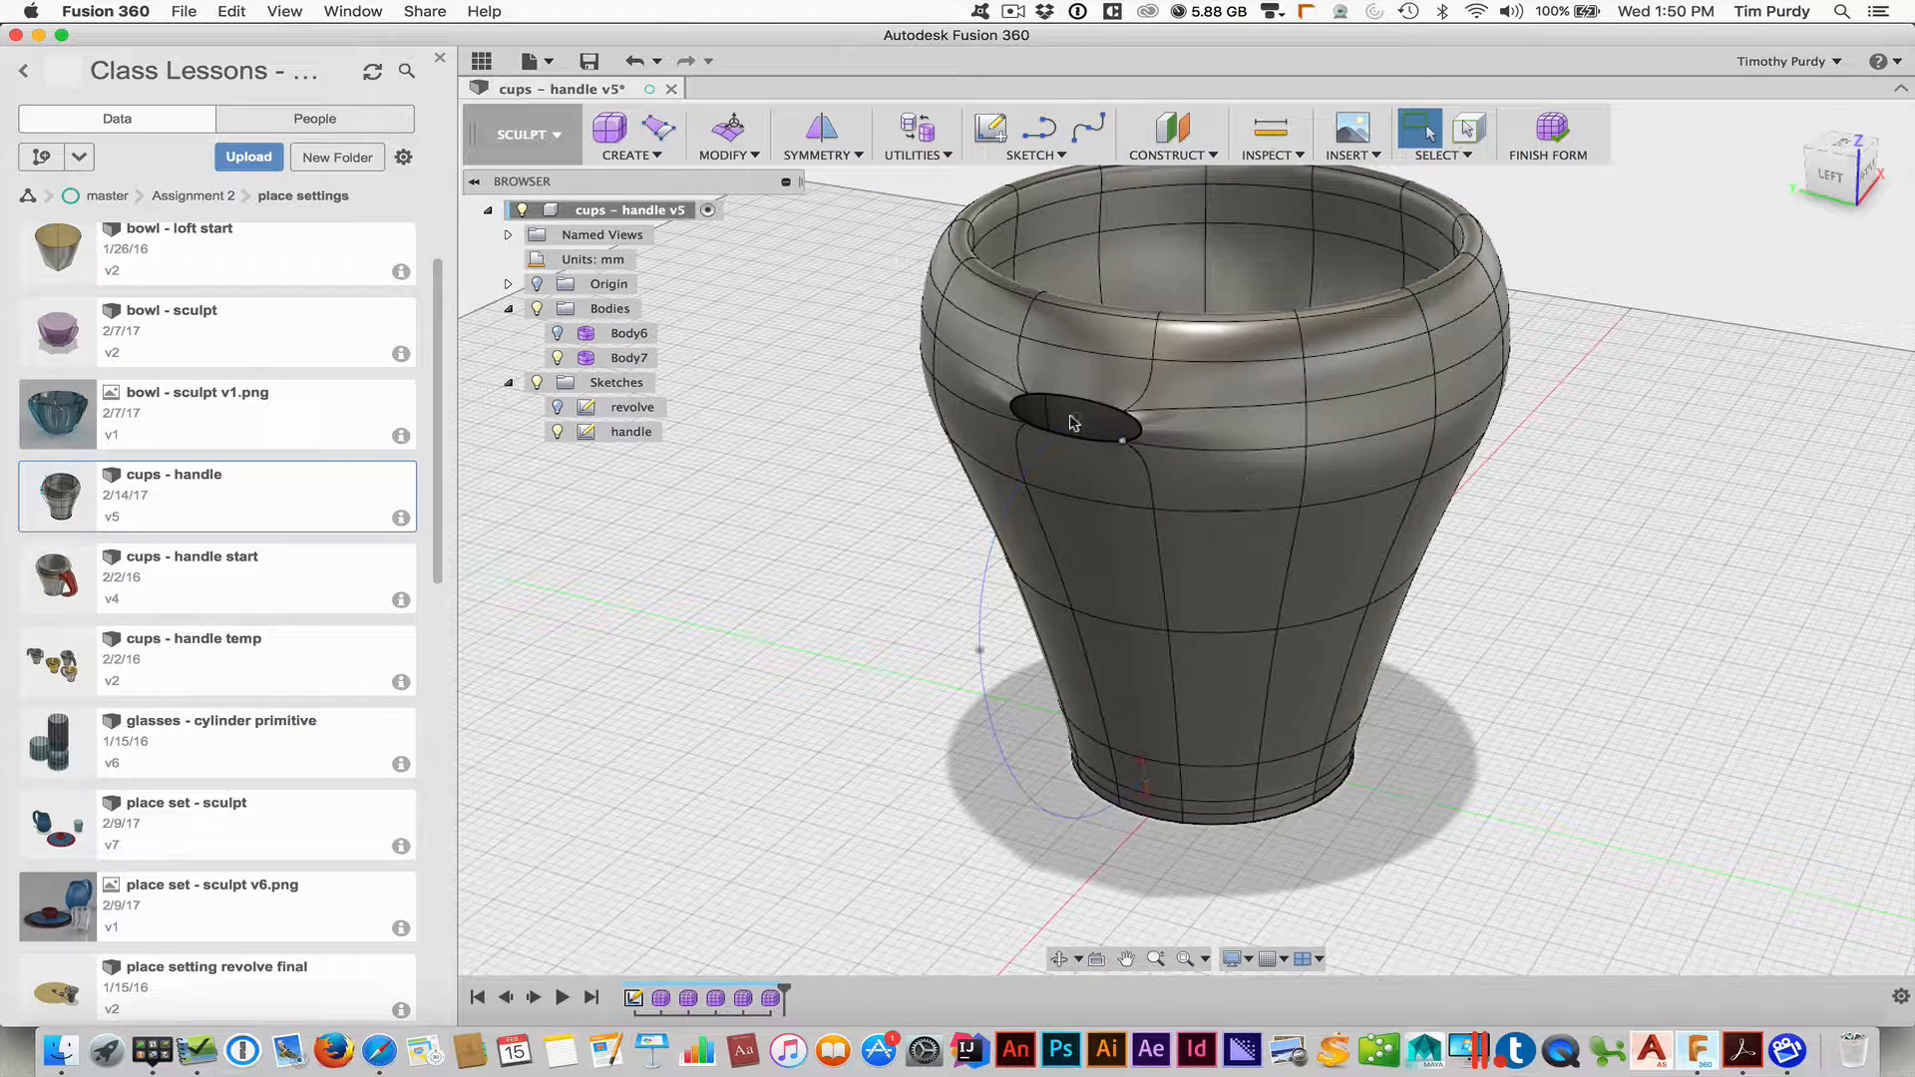
shift+middle_drag(1402, 806, 1400, 771)
click(1166, 810)
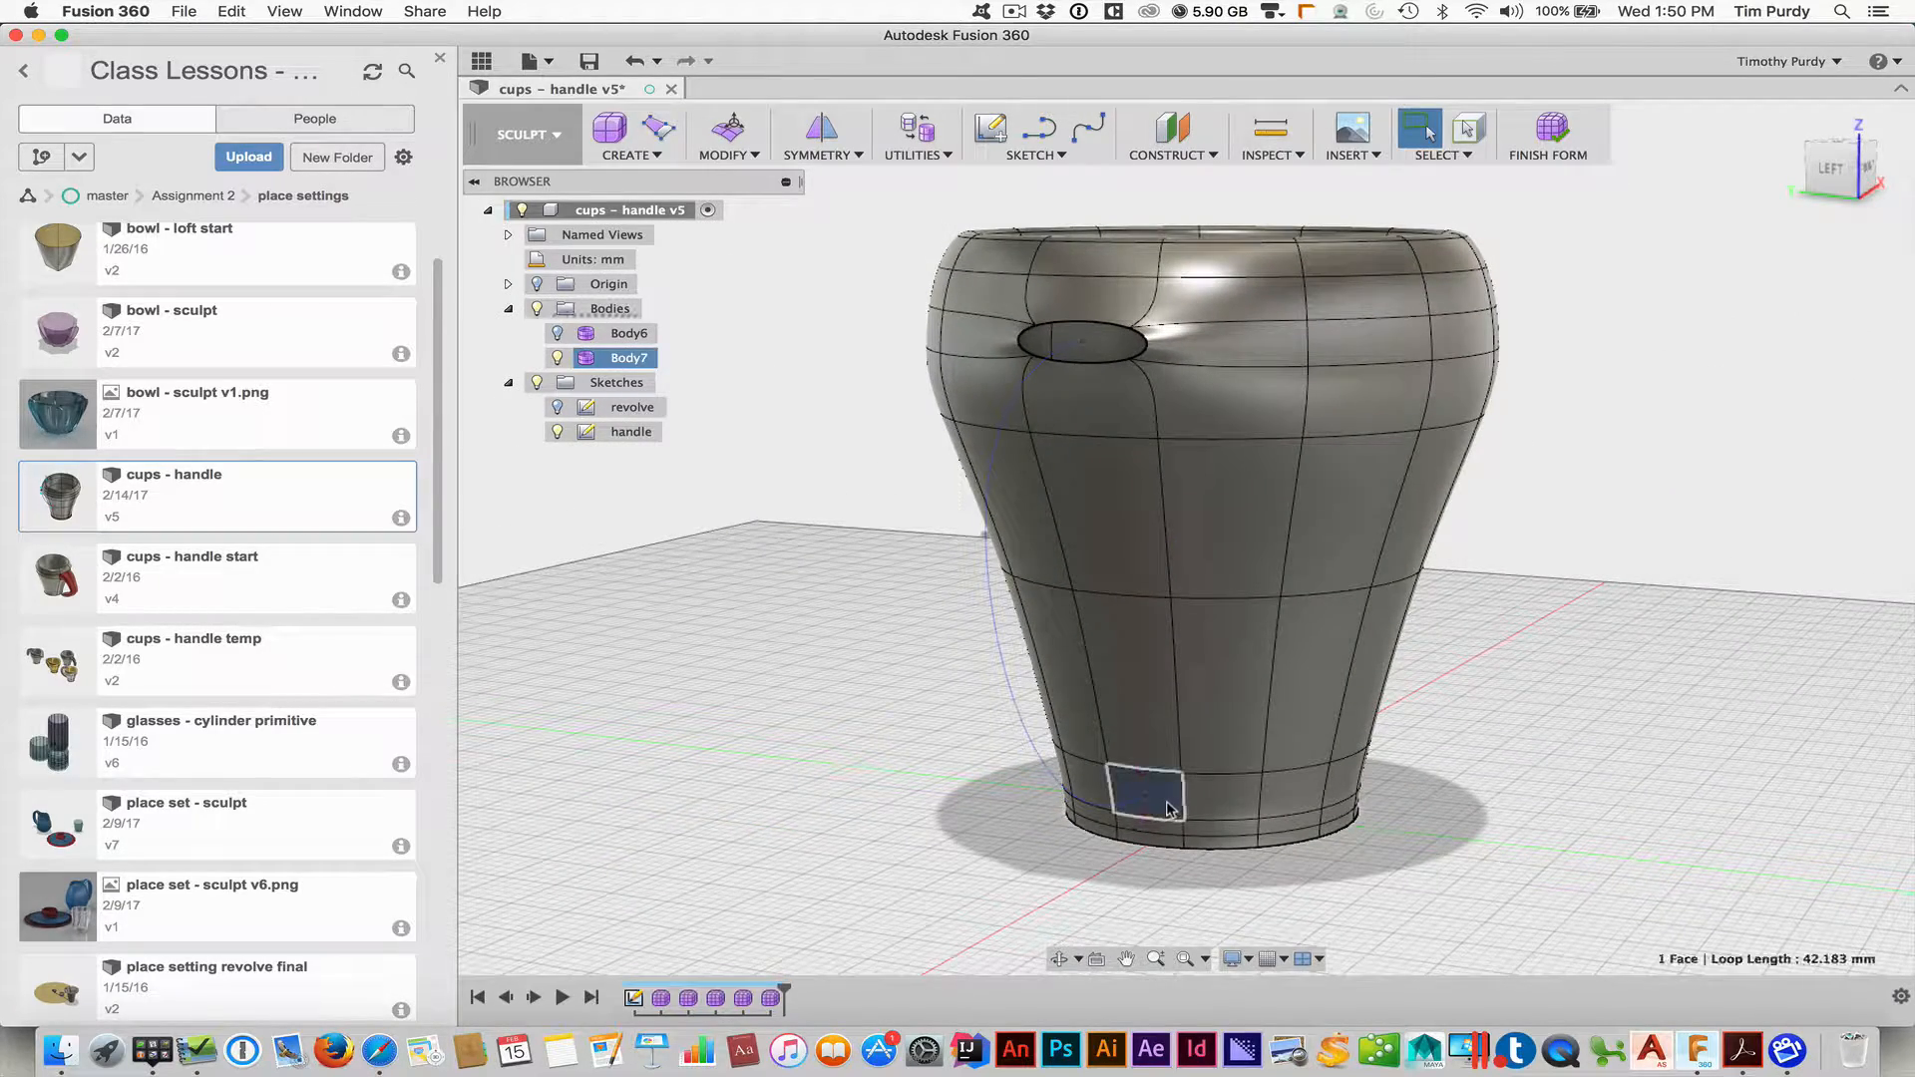
key(Delete)
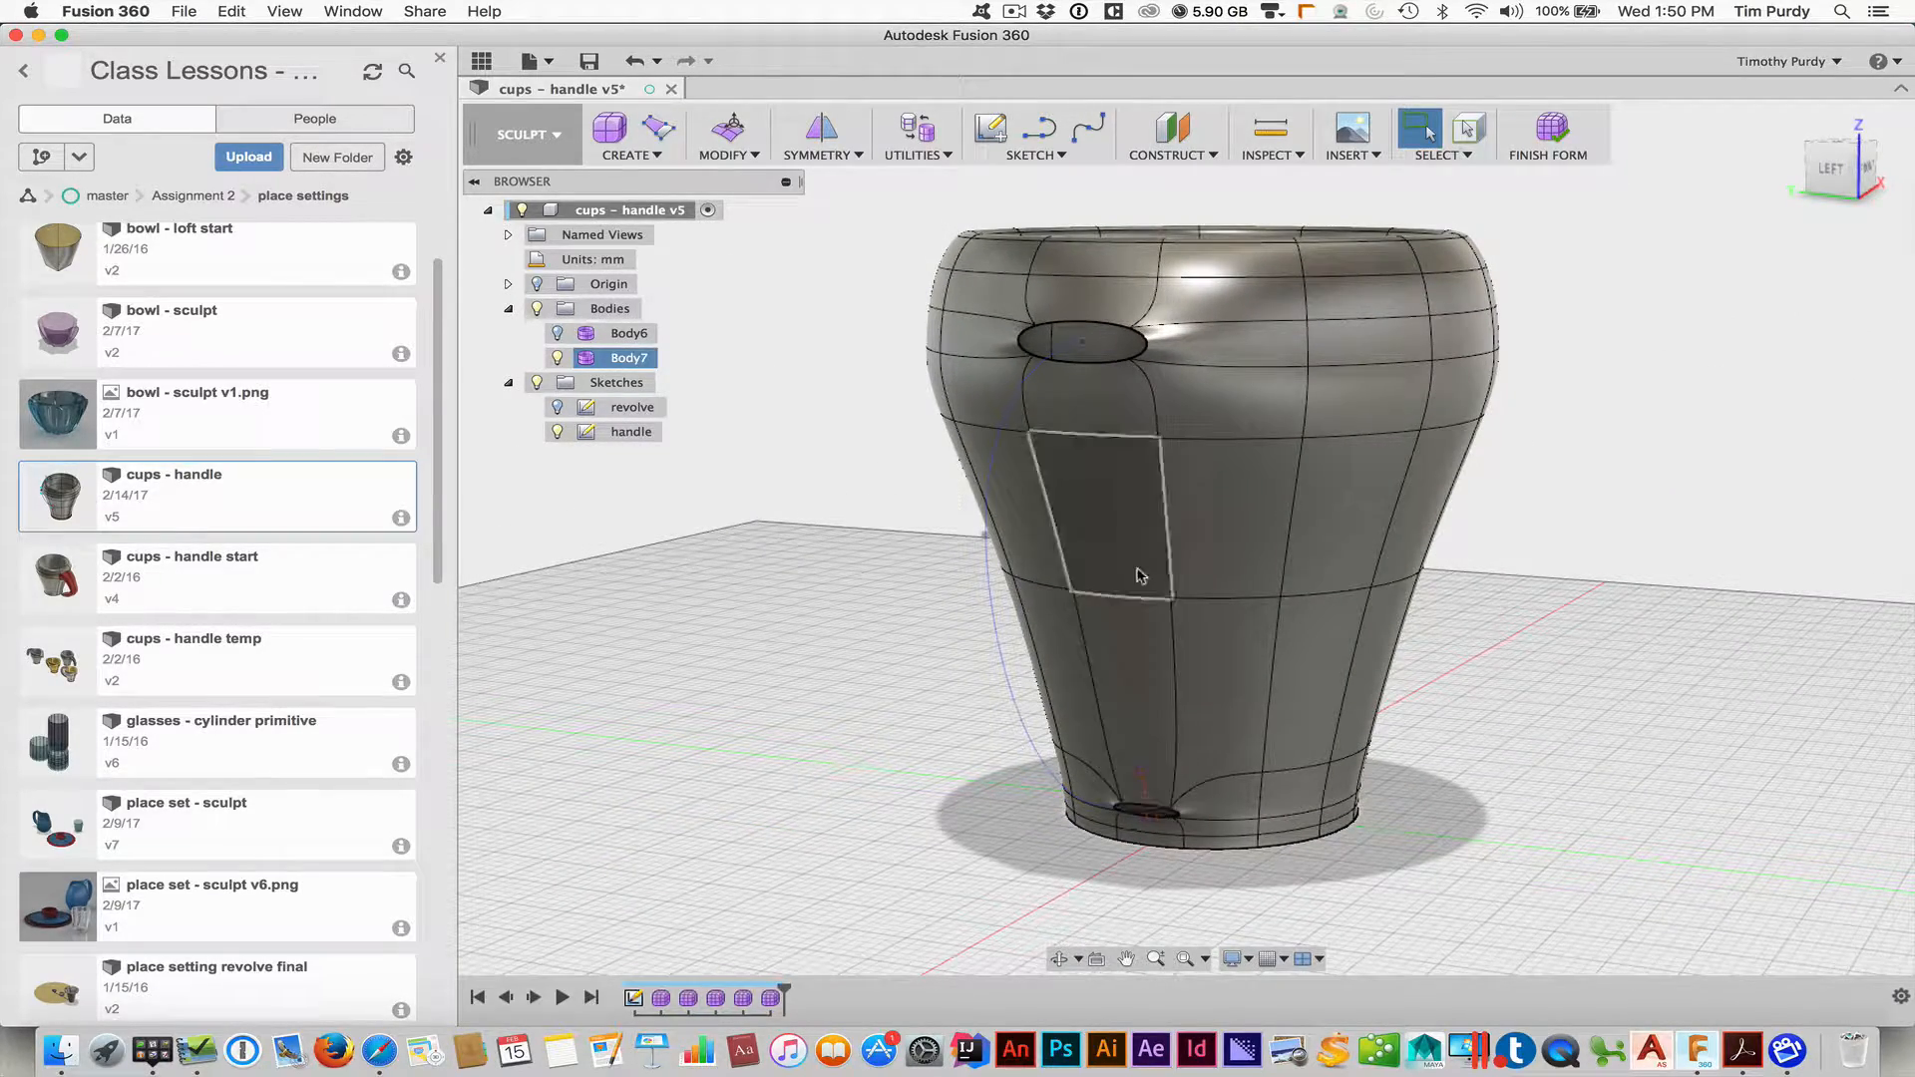
Stretch the edge loop of the opening near the base vertically with Edit Form to make the opening rounder
shift+middle_drag(1155, 875, 1140, 818)
key(Escape)
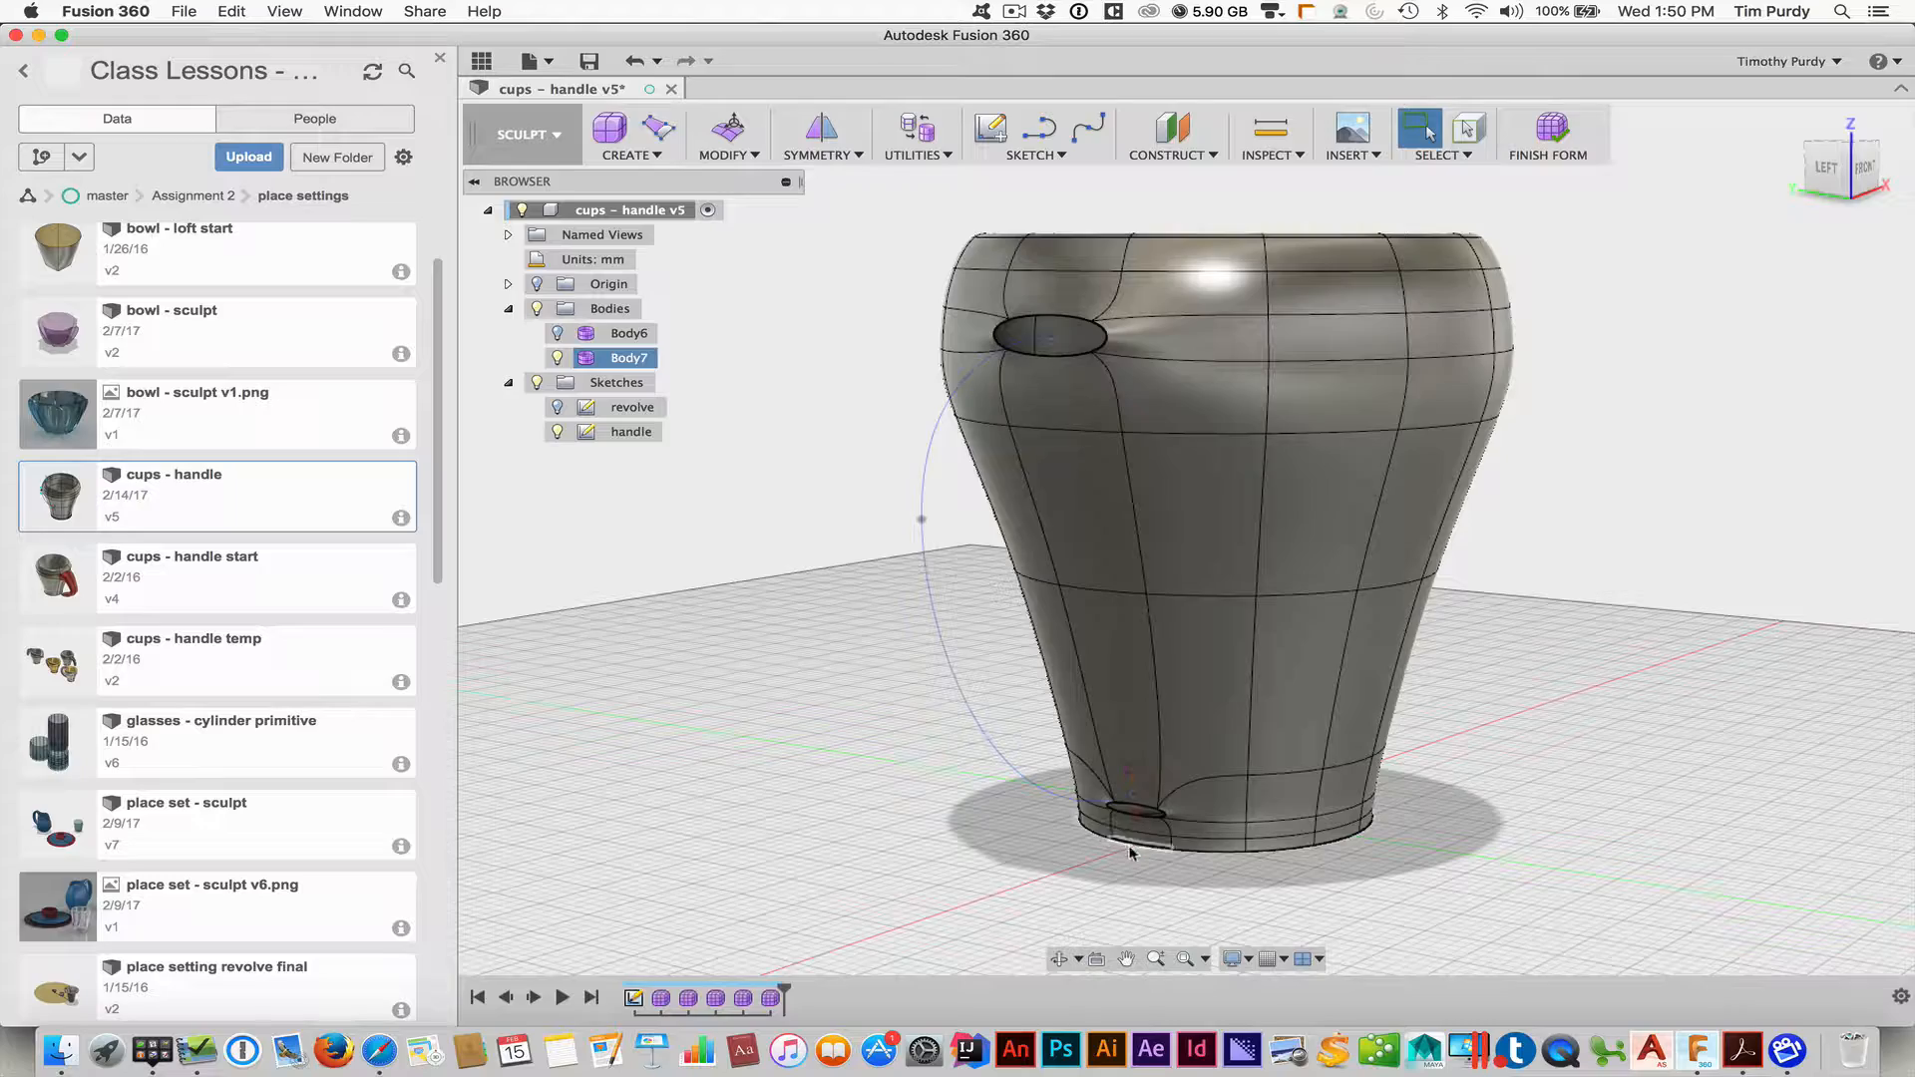
scroll(1130, 853, up, 3)
scroll(1462, 795, up, 3)
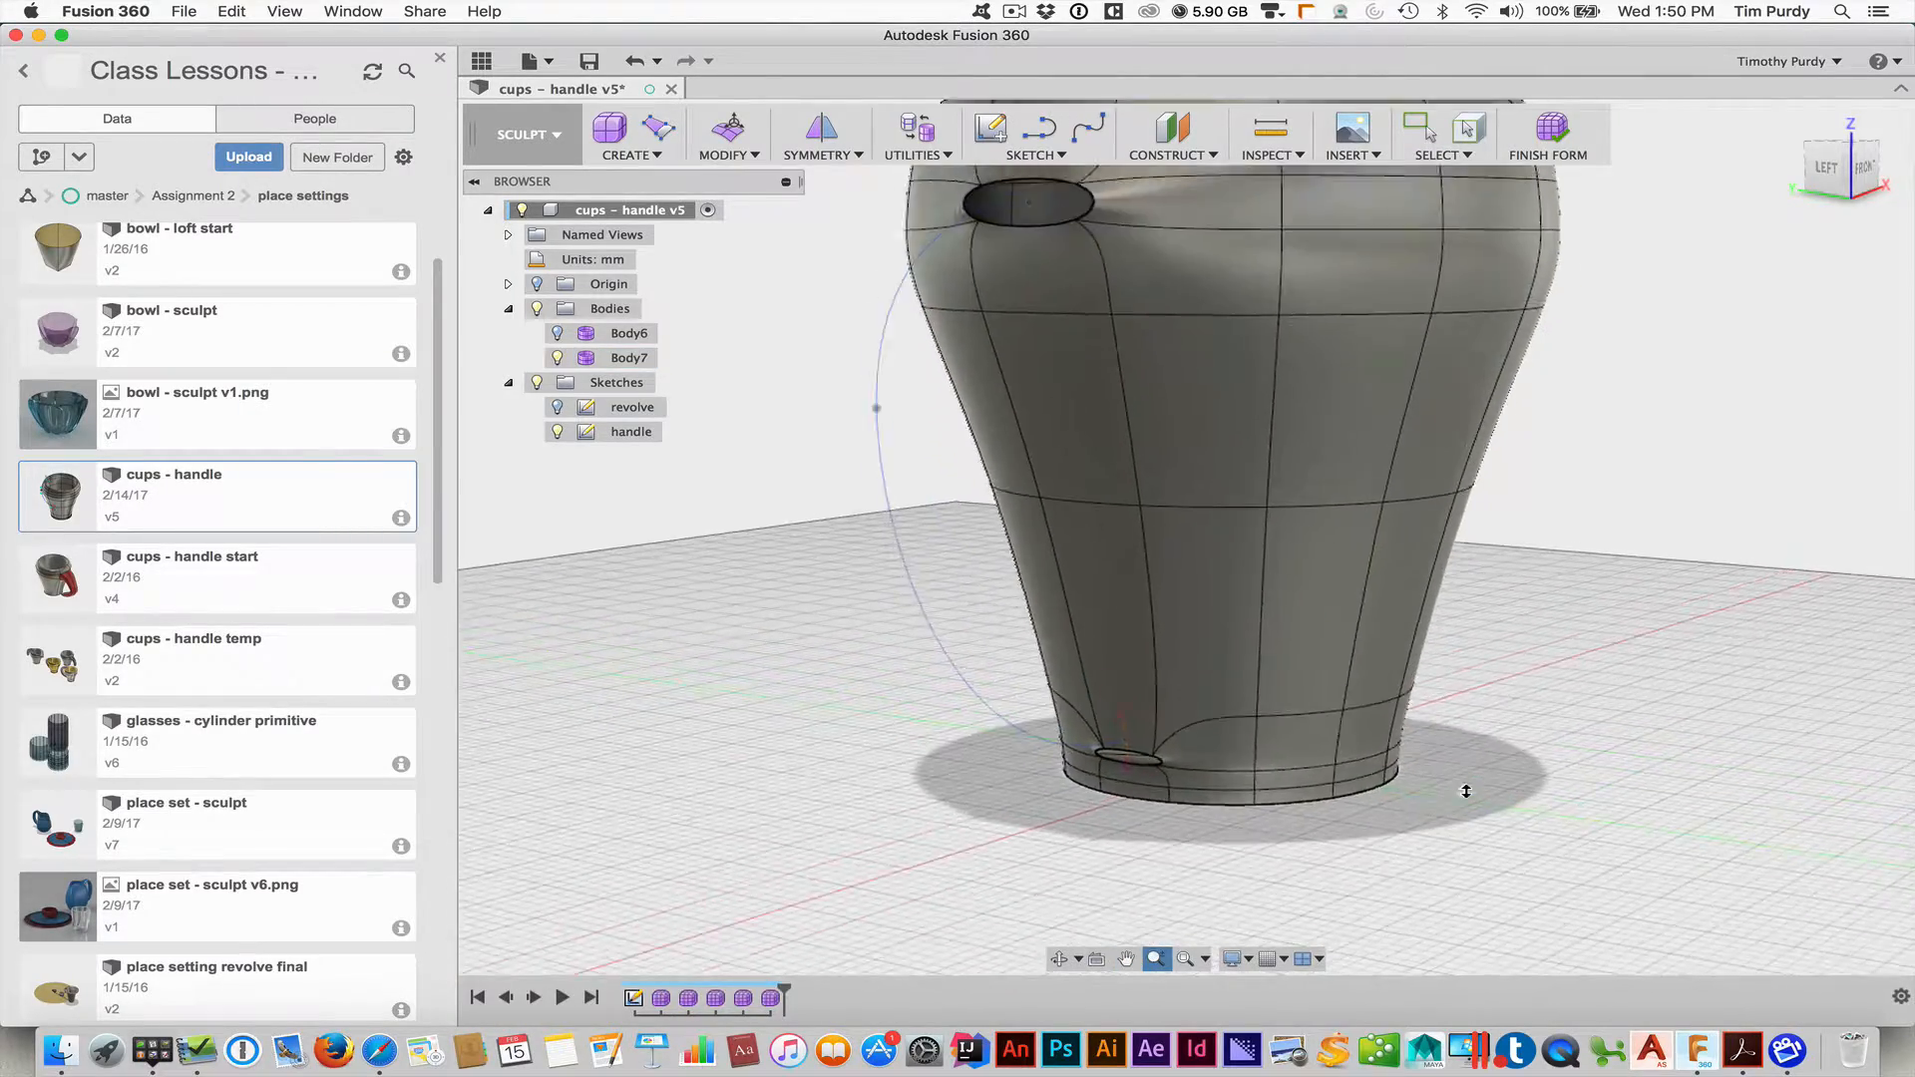
scroll(1466, 791, up, 4)
middle_drag(1515, 718, 1566, 477)
scroll(1566, 477, down, 1)
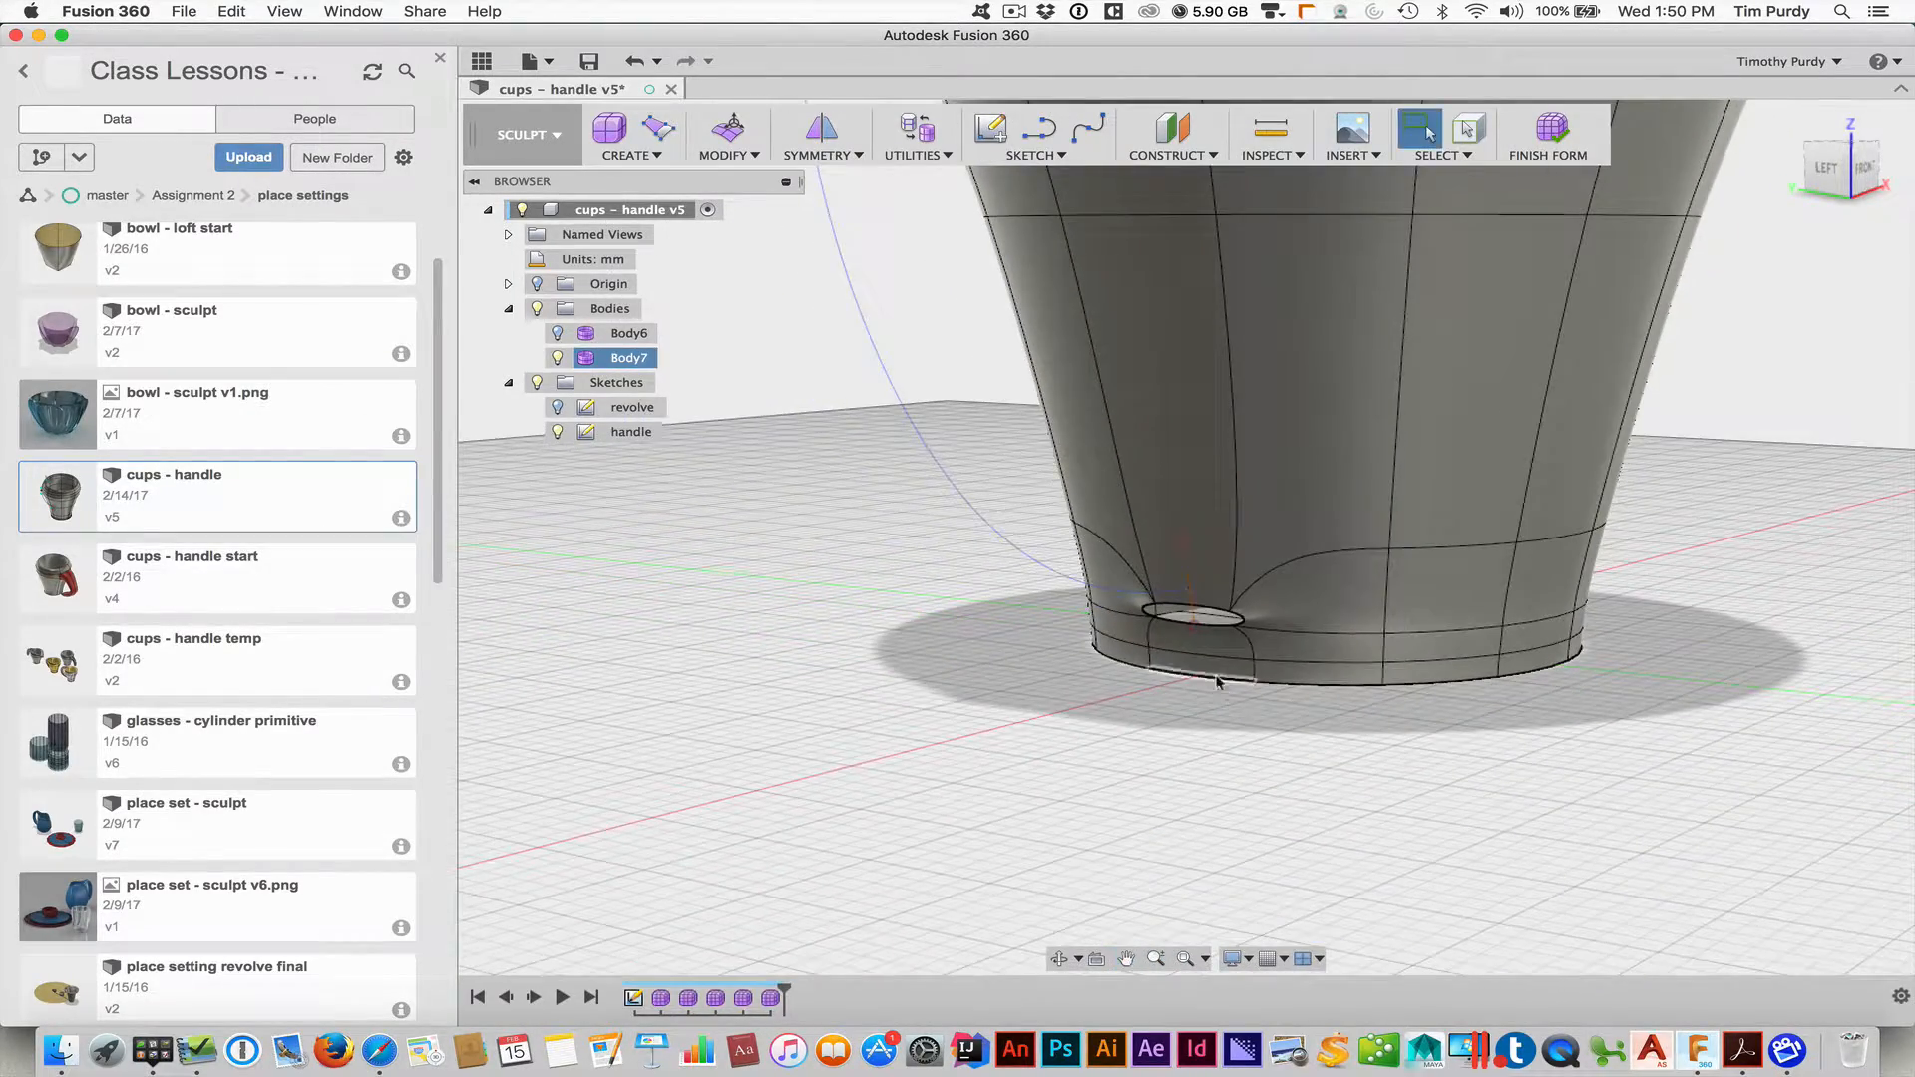
double_click(1209, 613)
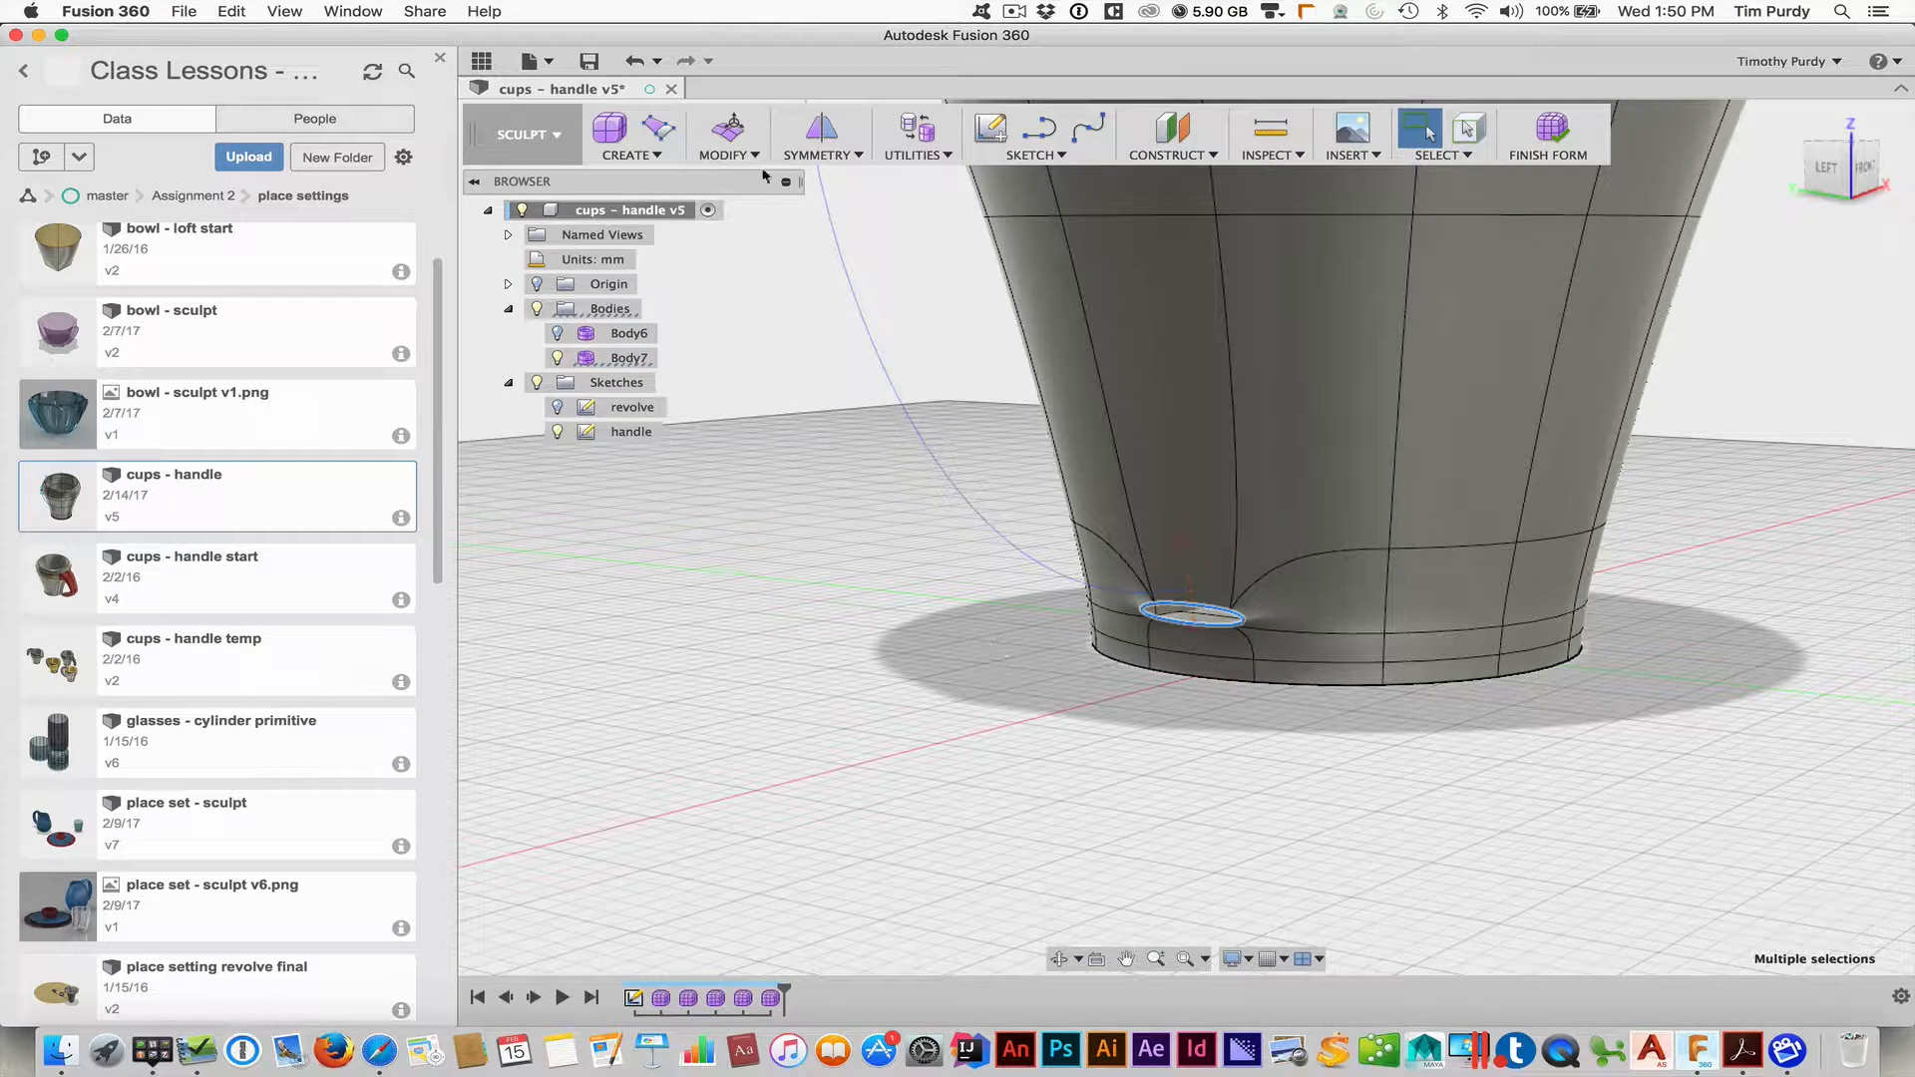
click(728, 127)
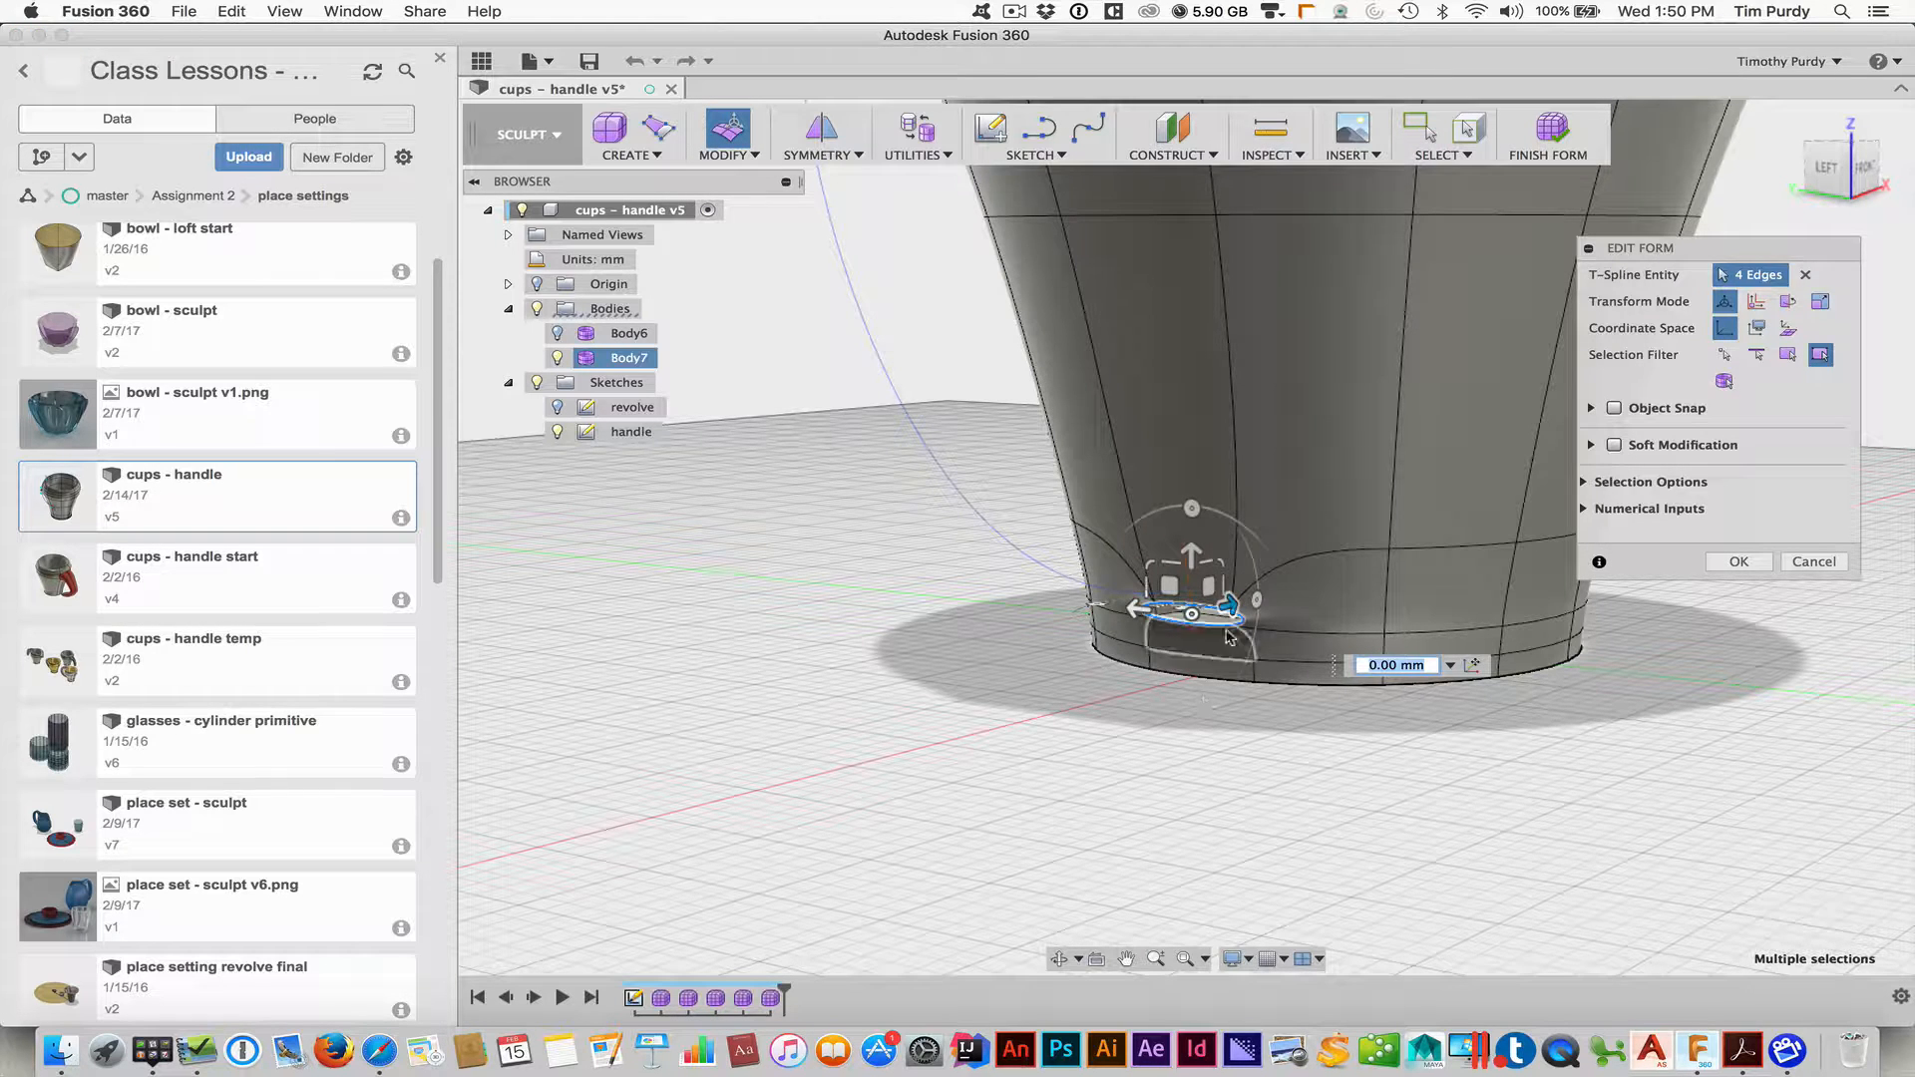
click(1205, 561)
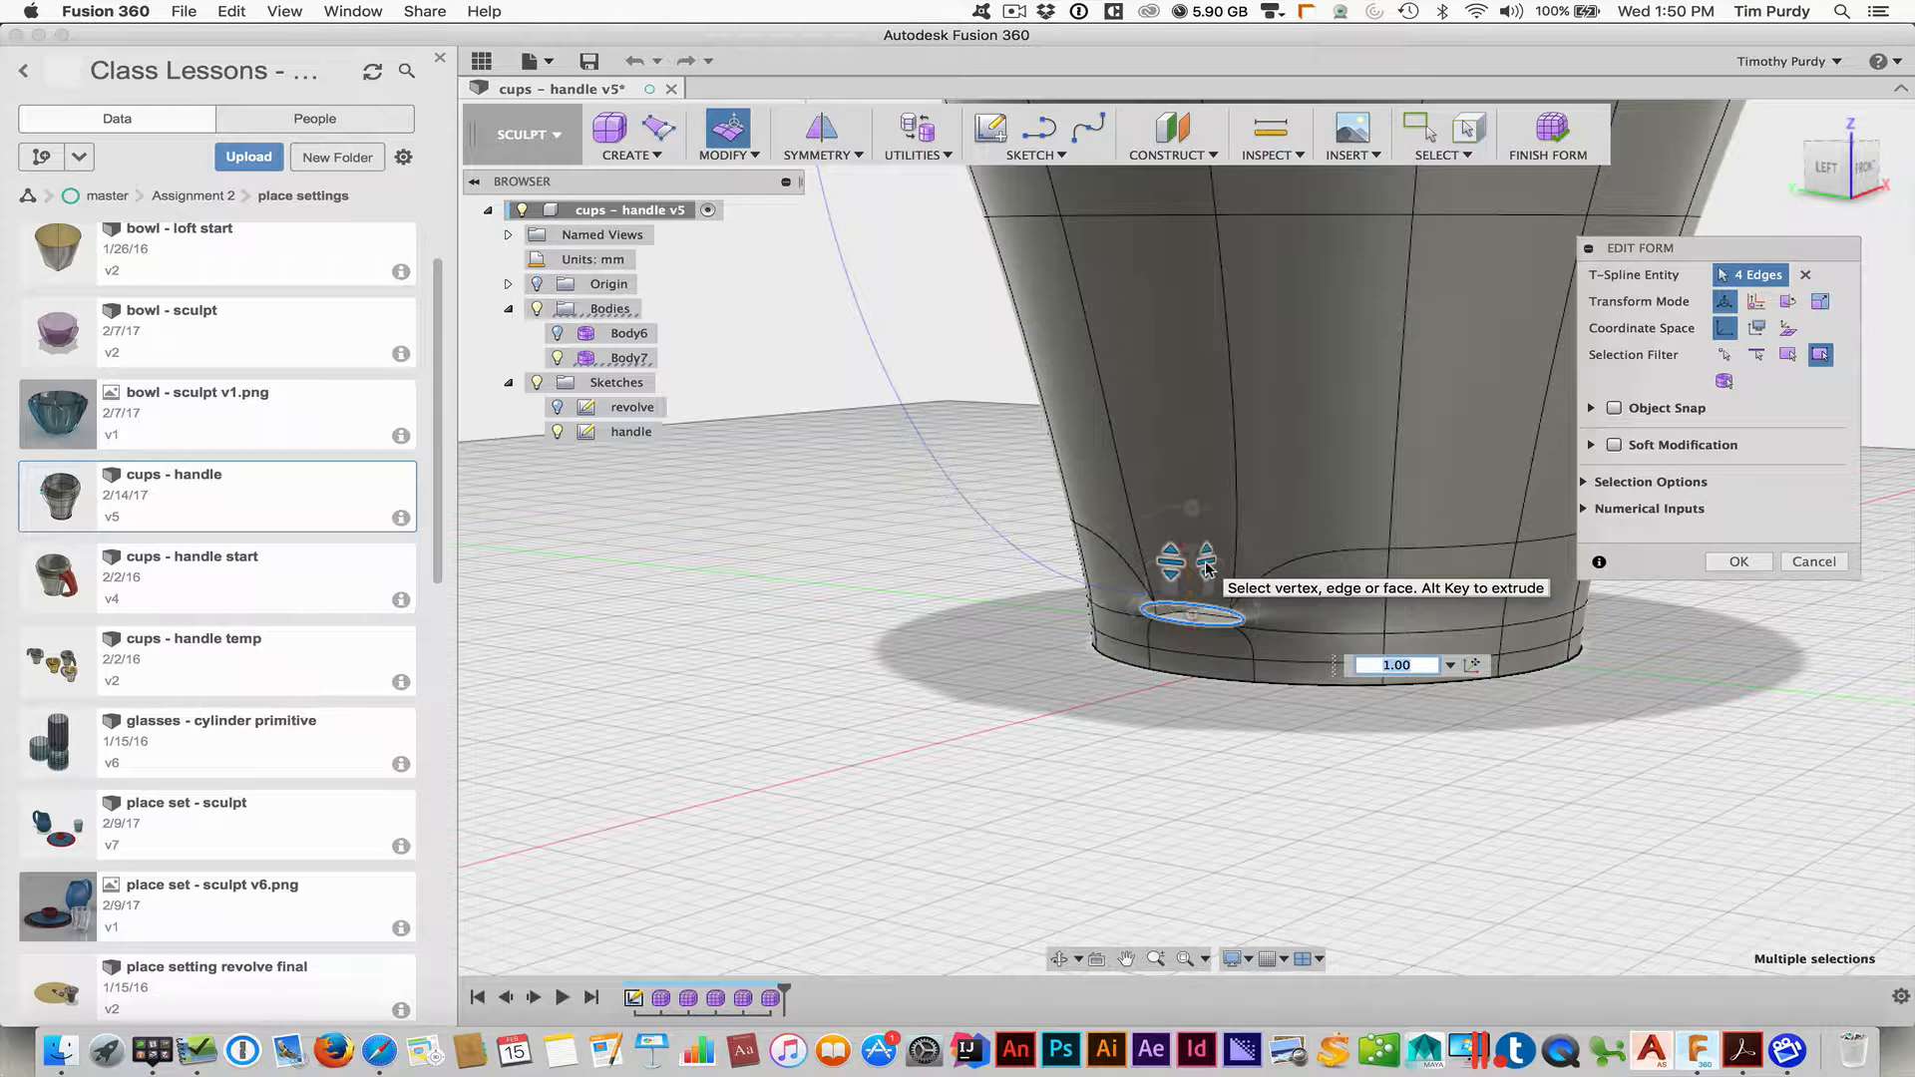
mouse_move(1205, 561)
mouse_down()
mouse_move(1215, 512)
mouse_move(1191, 543)
mouse_move(1190, 525)
mouse_up()
Try rotating the lower opening's edge loop by about -6.6 degrees, and undo the rotation
shift+middle_drag(1115, 685, 1035, 689)
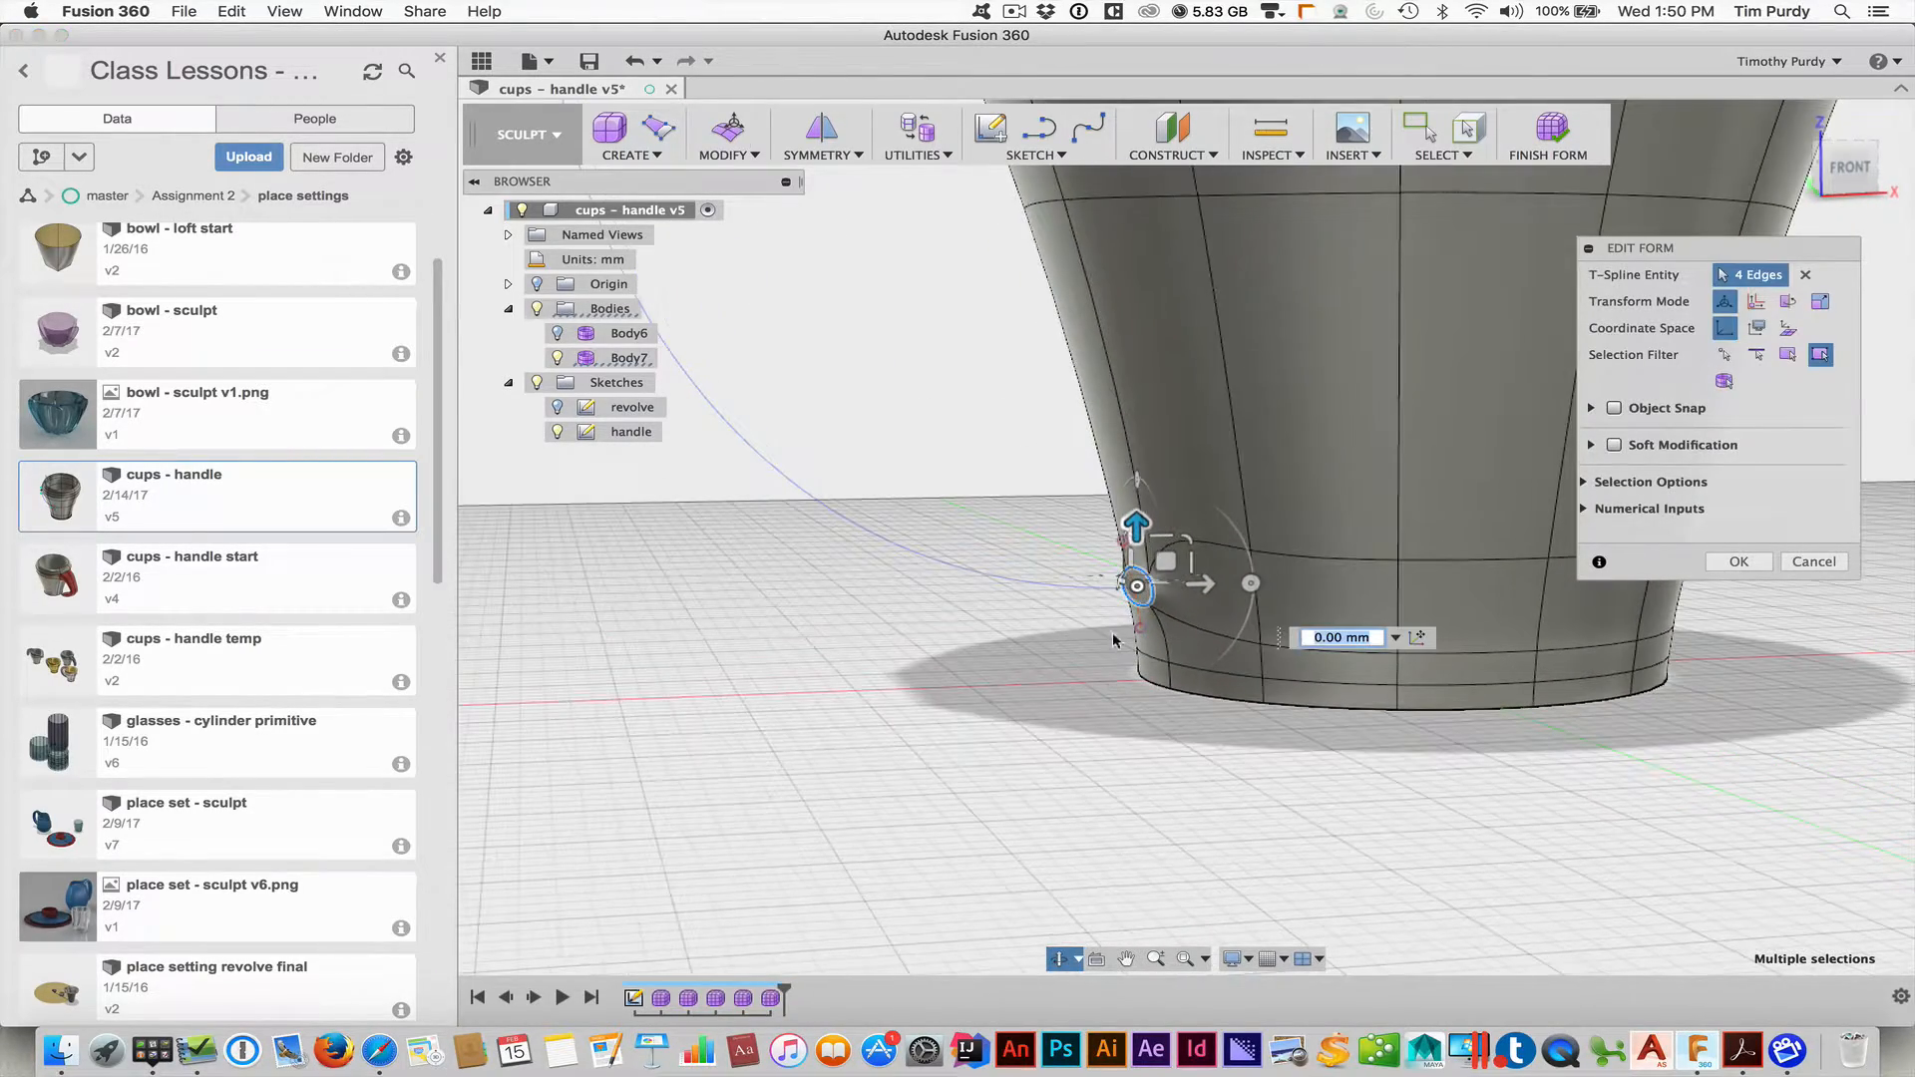
drag(1254, 583, 1161, 516)
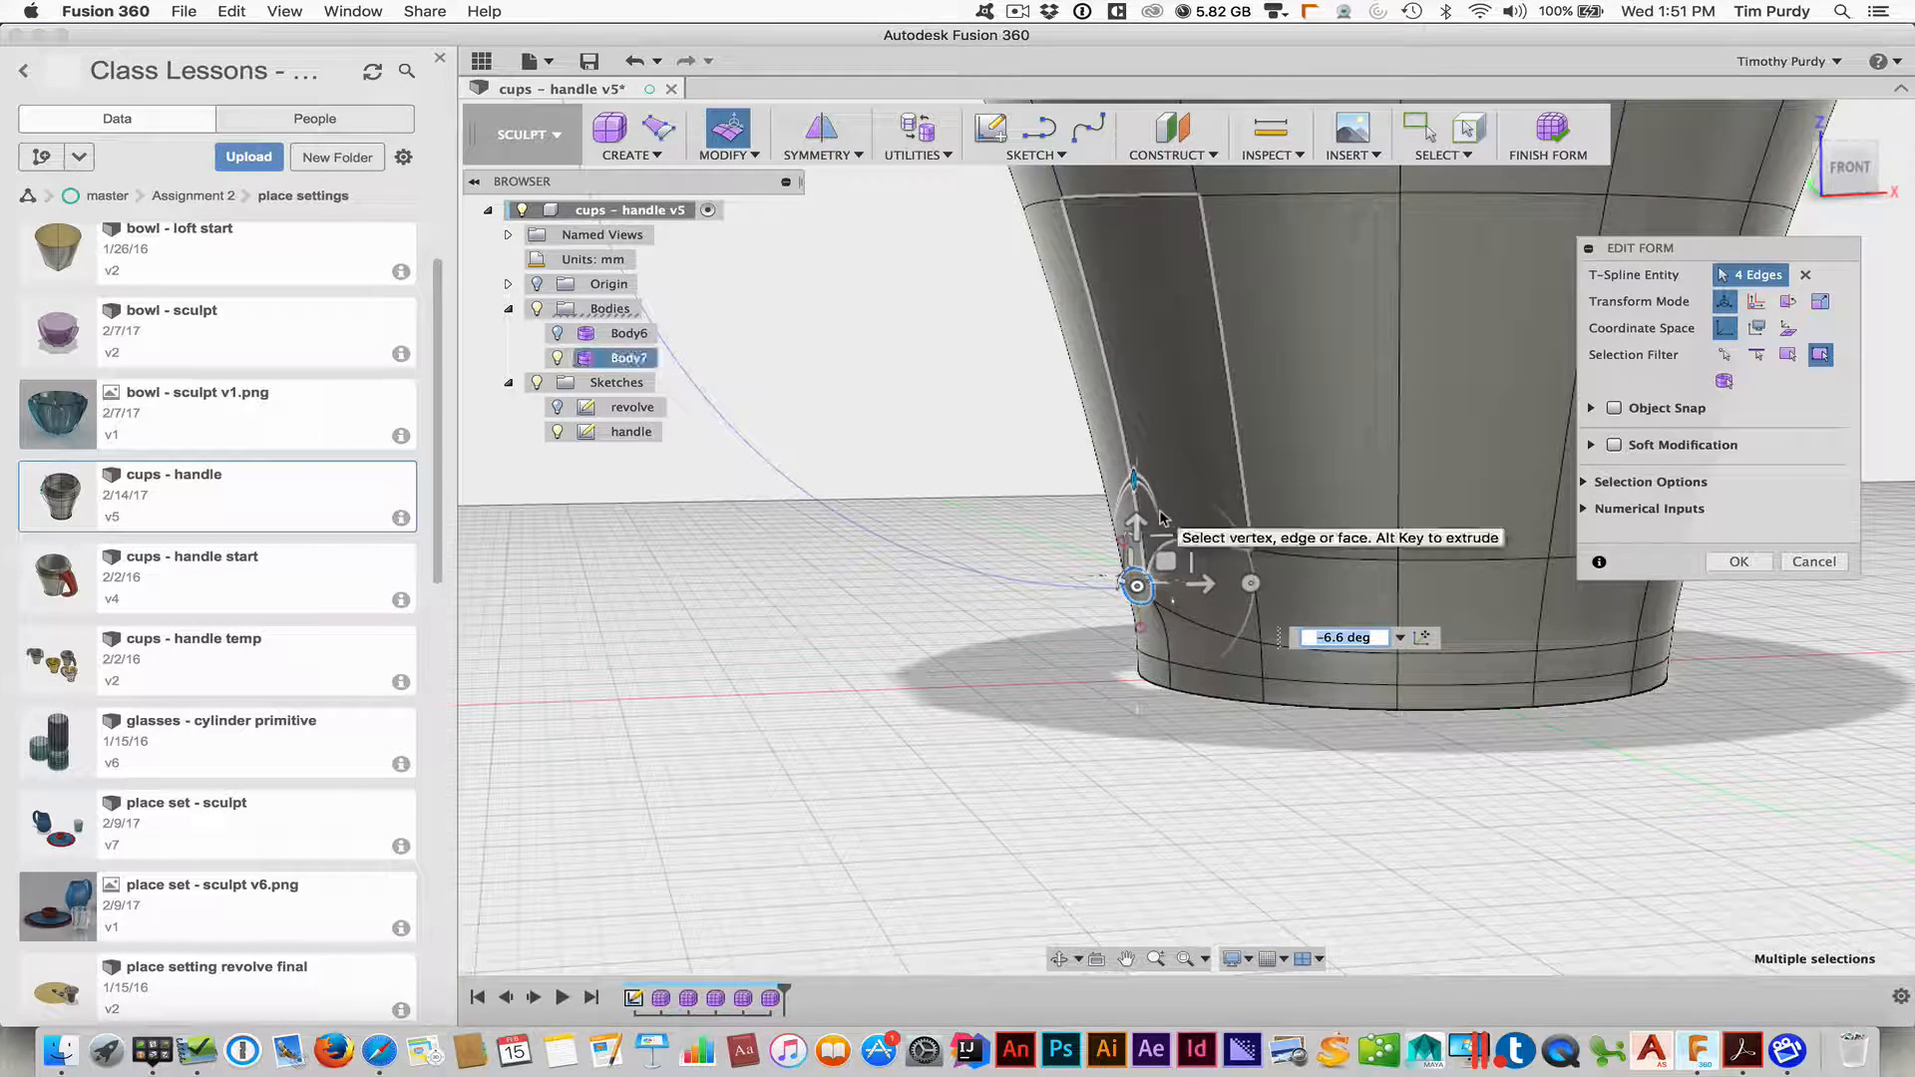
key(super+z)
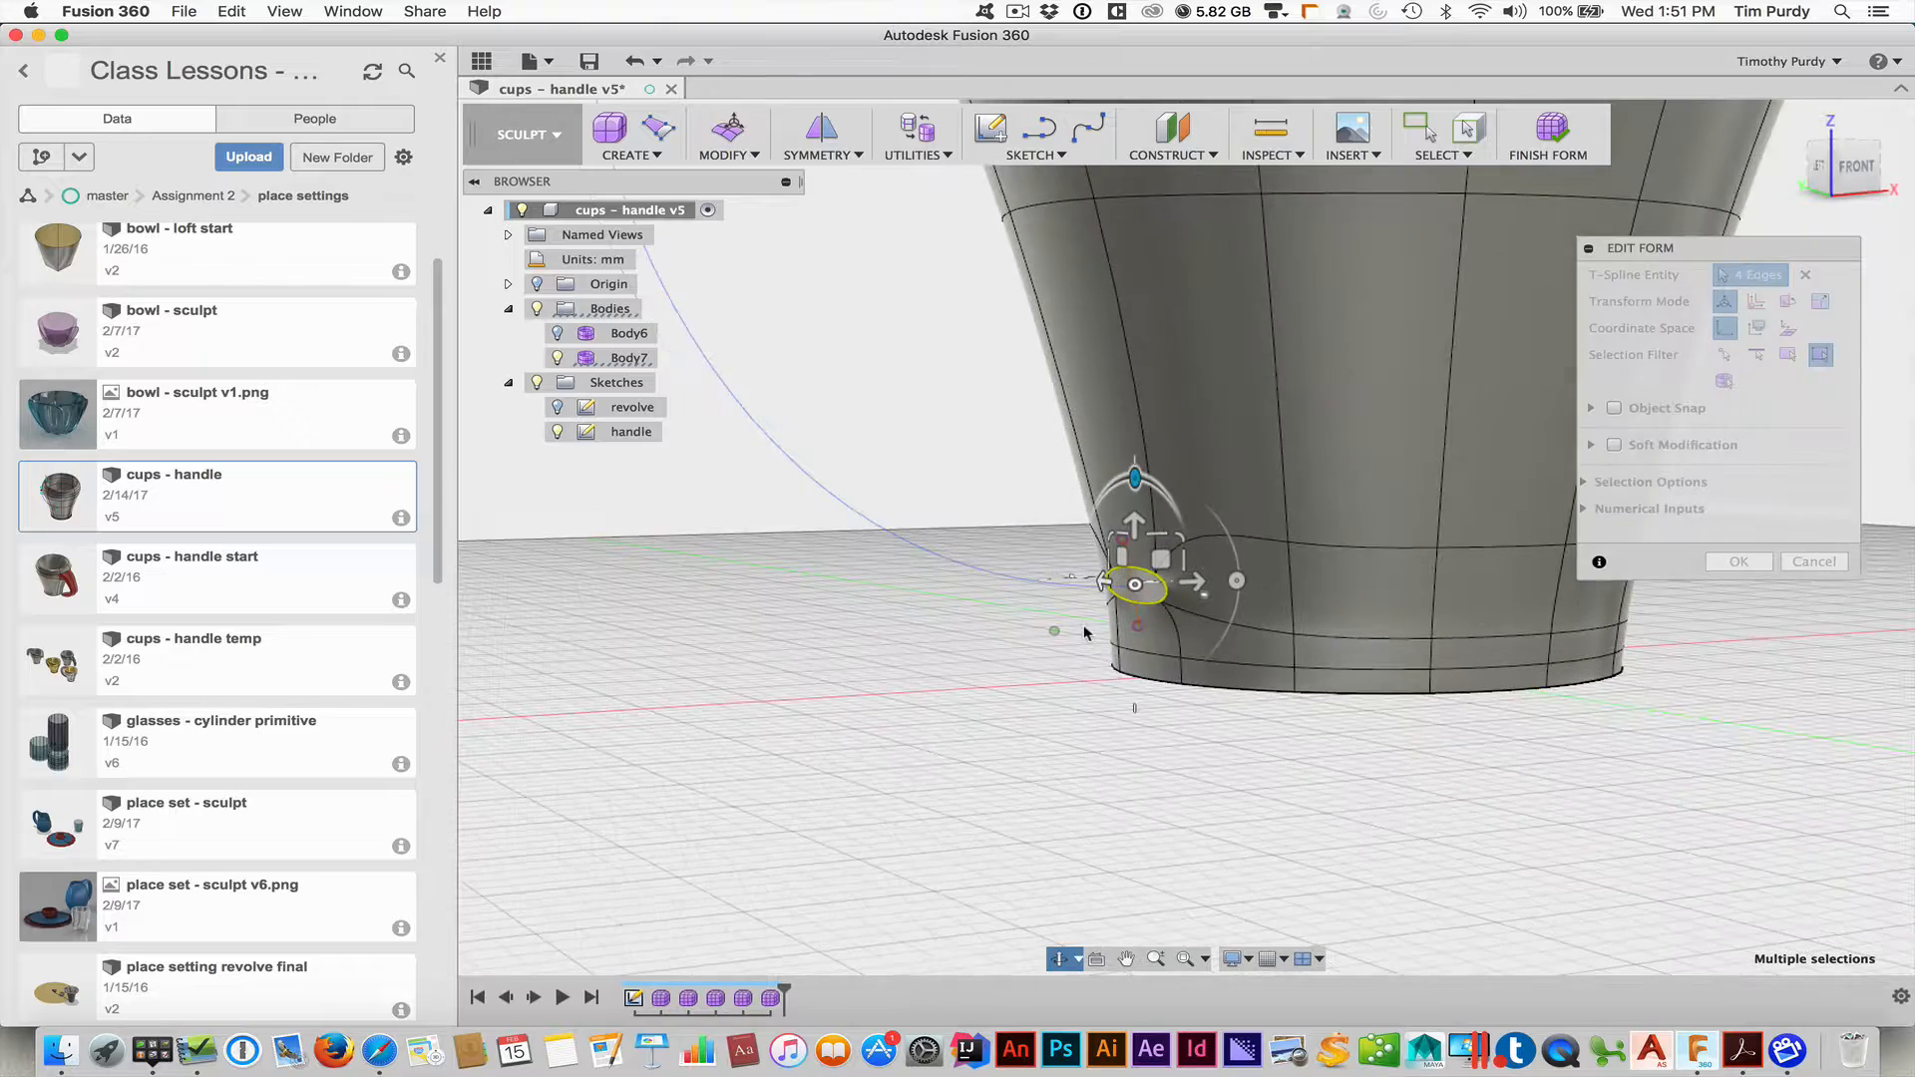
Scale the lower opening's edge loop slightly more in the vertical direction and finish the form edit
drag(1165, 530, 1160, 517)
middle_drag(1210, 763, 1203, 842)
scroll(1203, 842, down, 2)
scroll(1346, 808, down, 3)
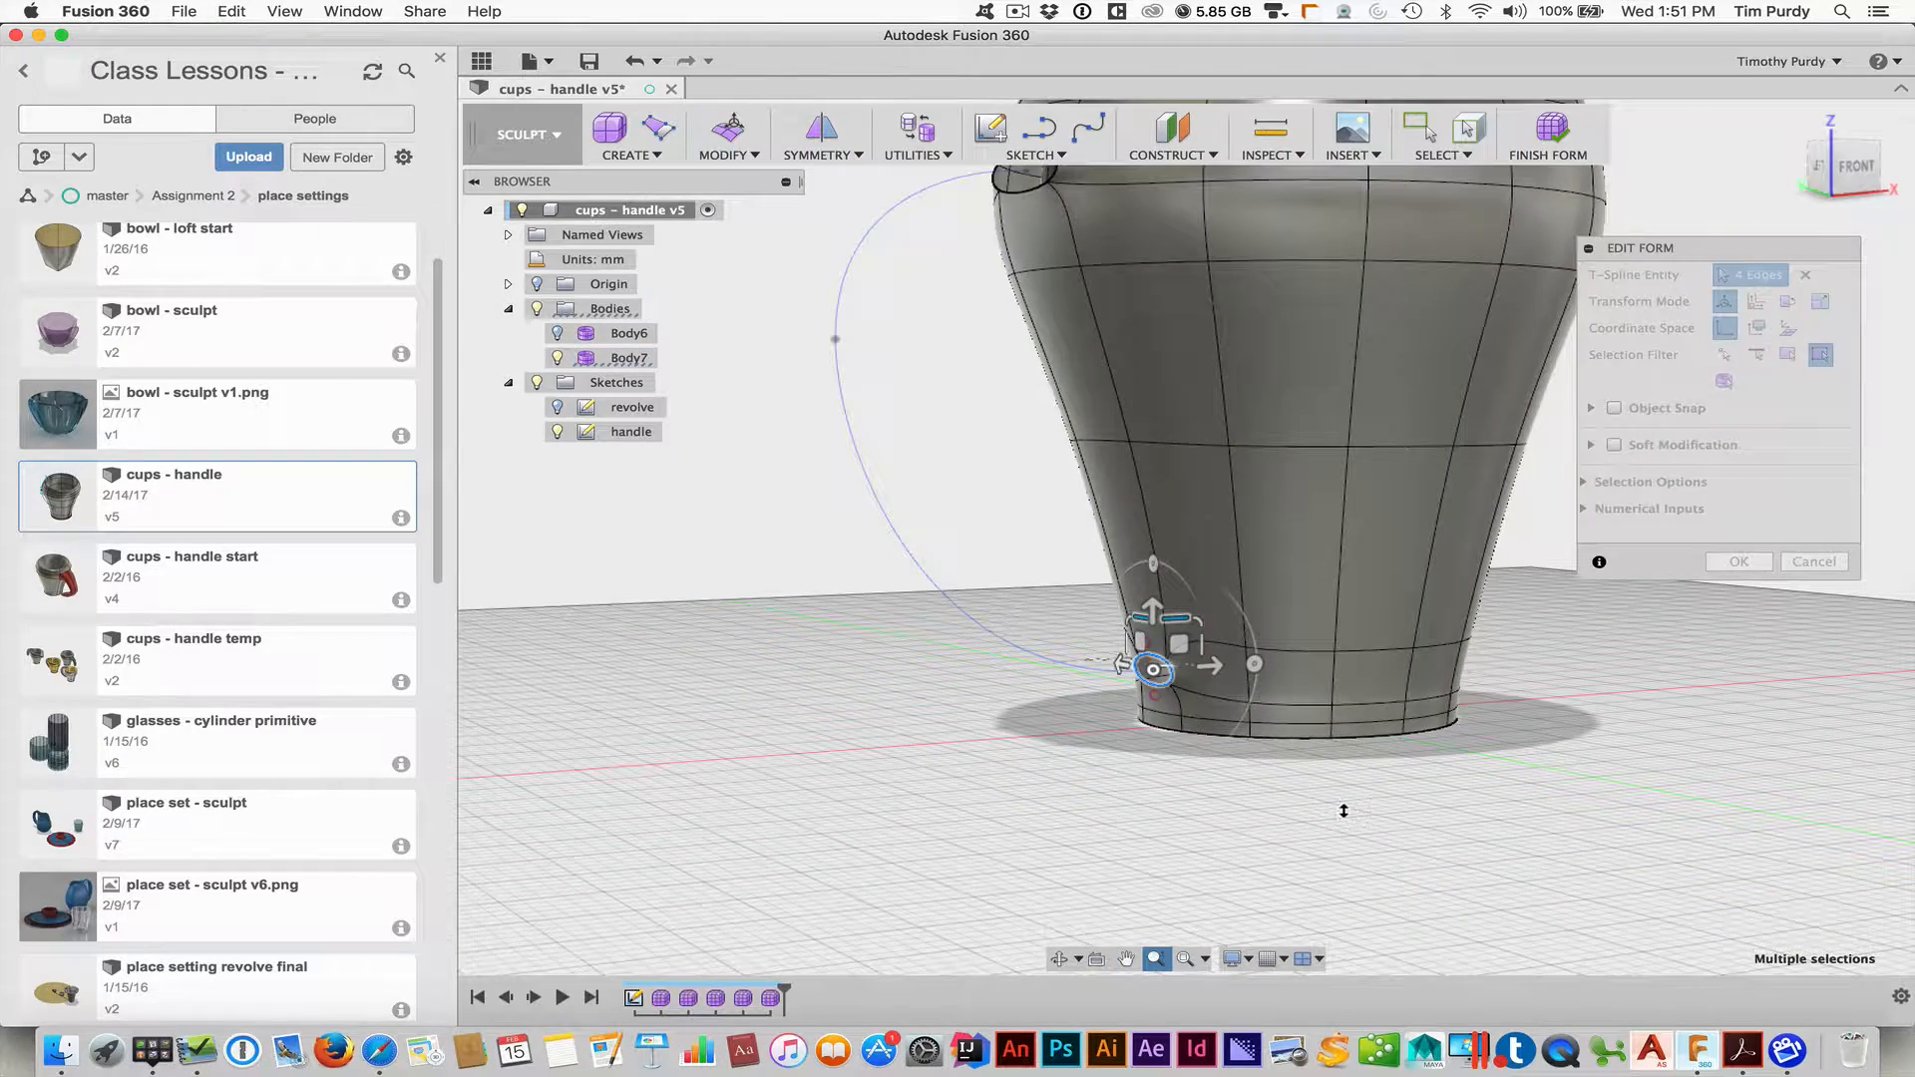
middle_drag(1315, 808, 1331, 859)
click(1736, 560)
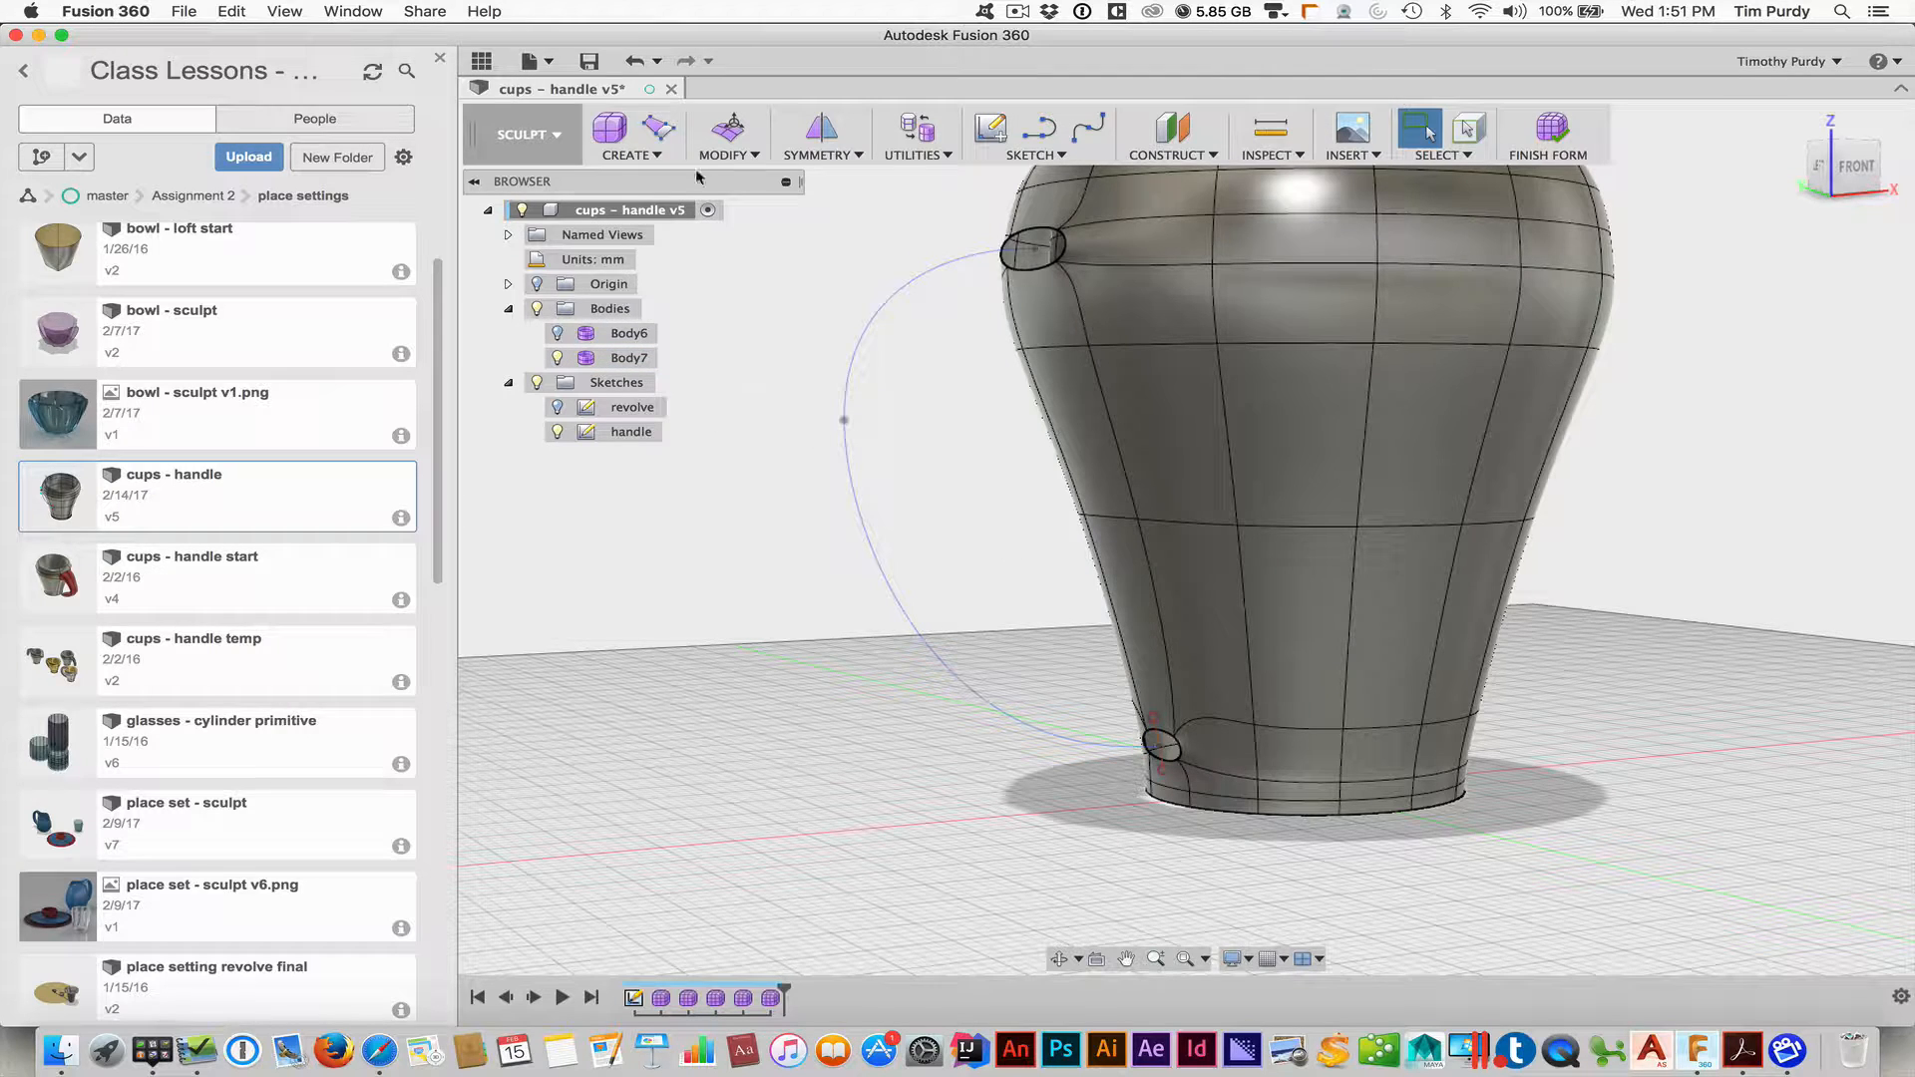
Start a Bridge with the upper opening's edges as side one and the lower opening's edges as side two
click(726, 152)
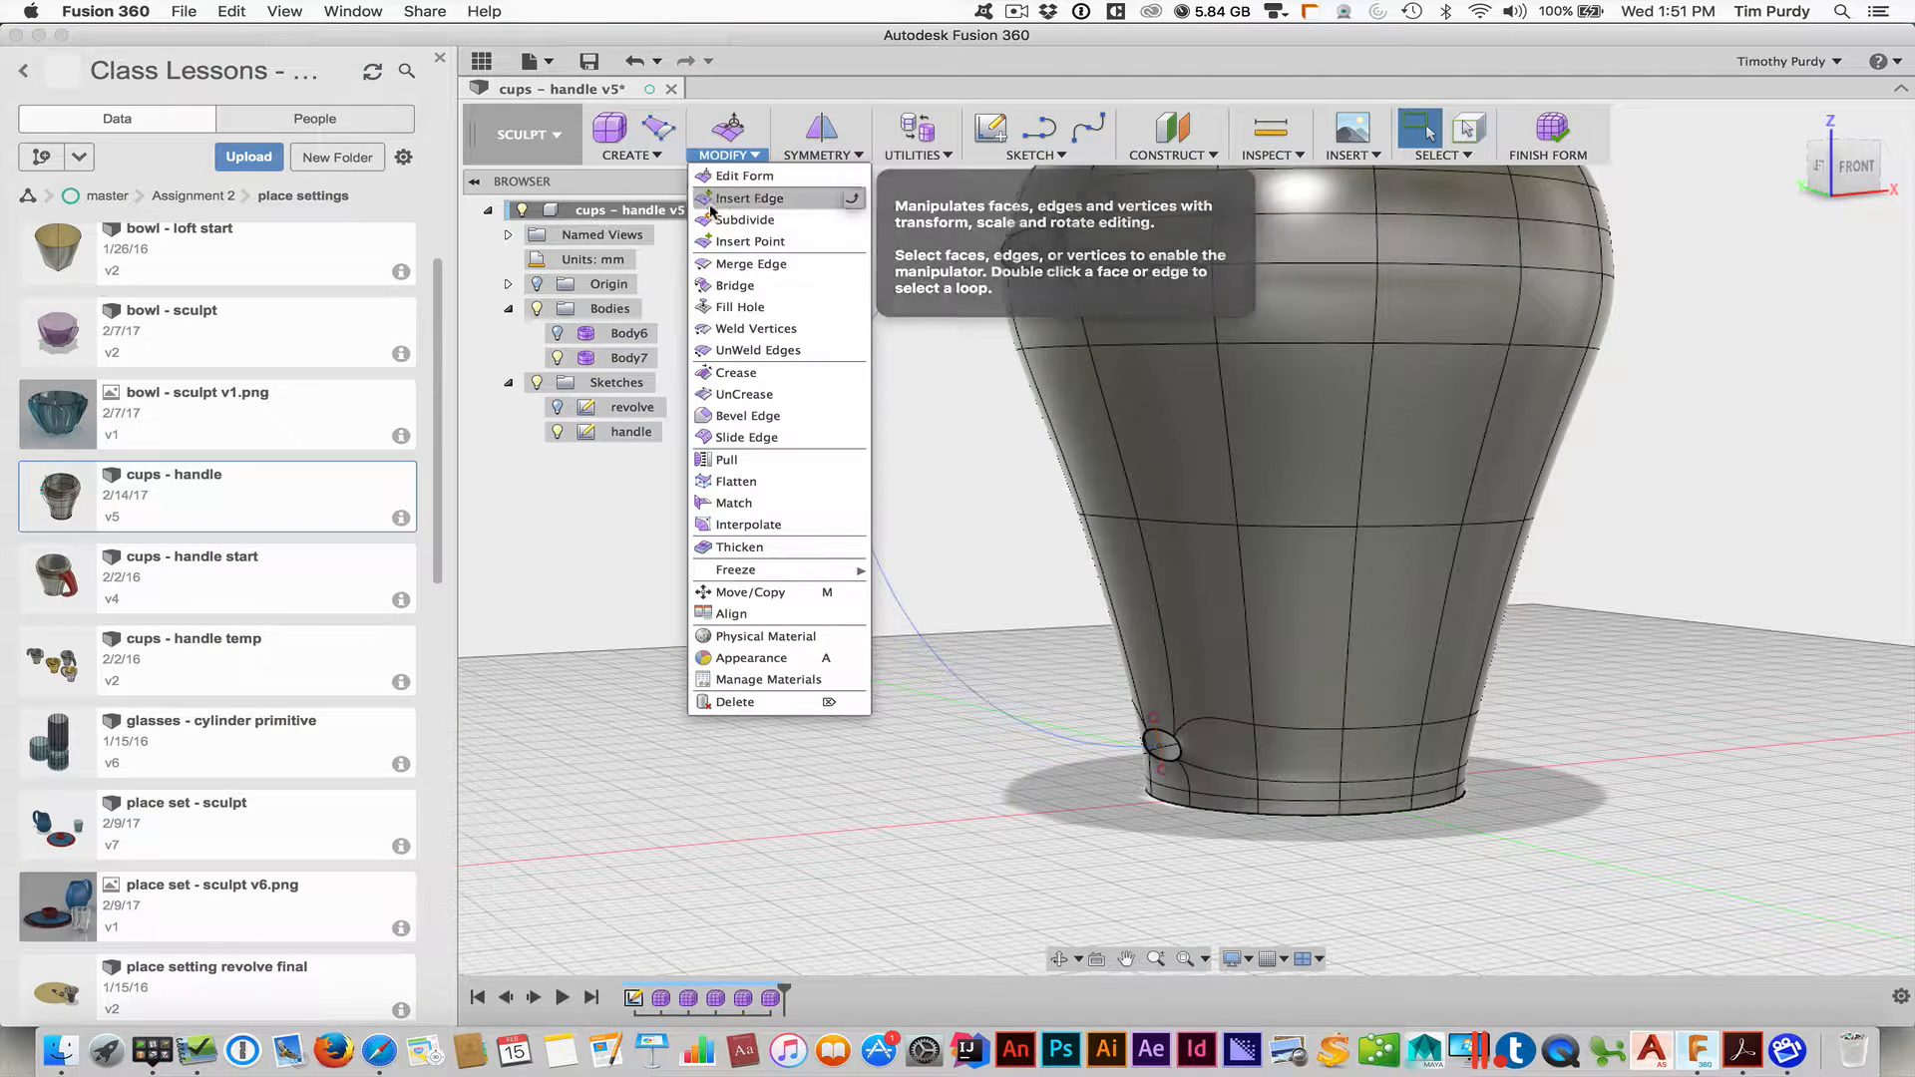
click(734, 285)
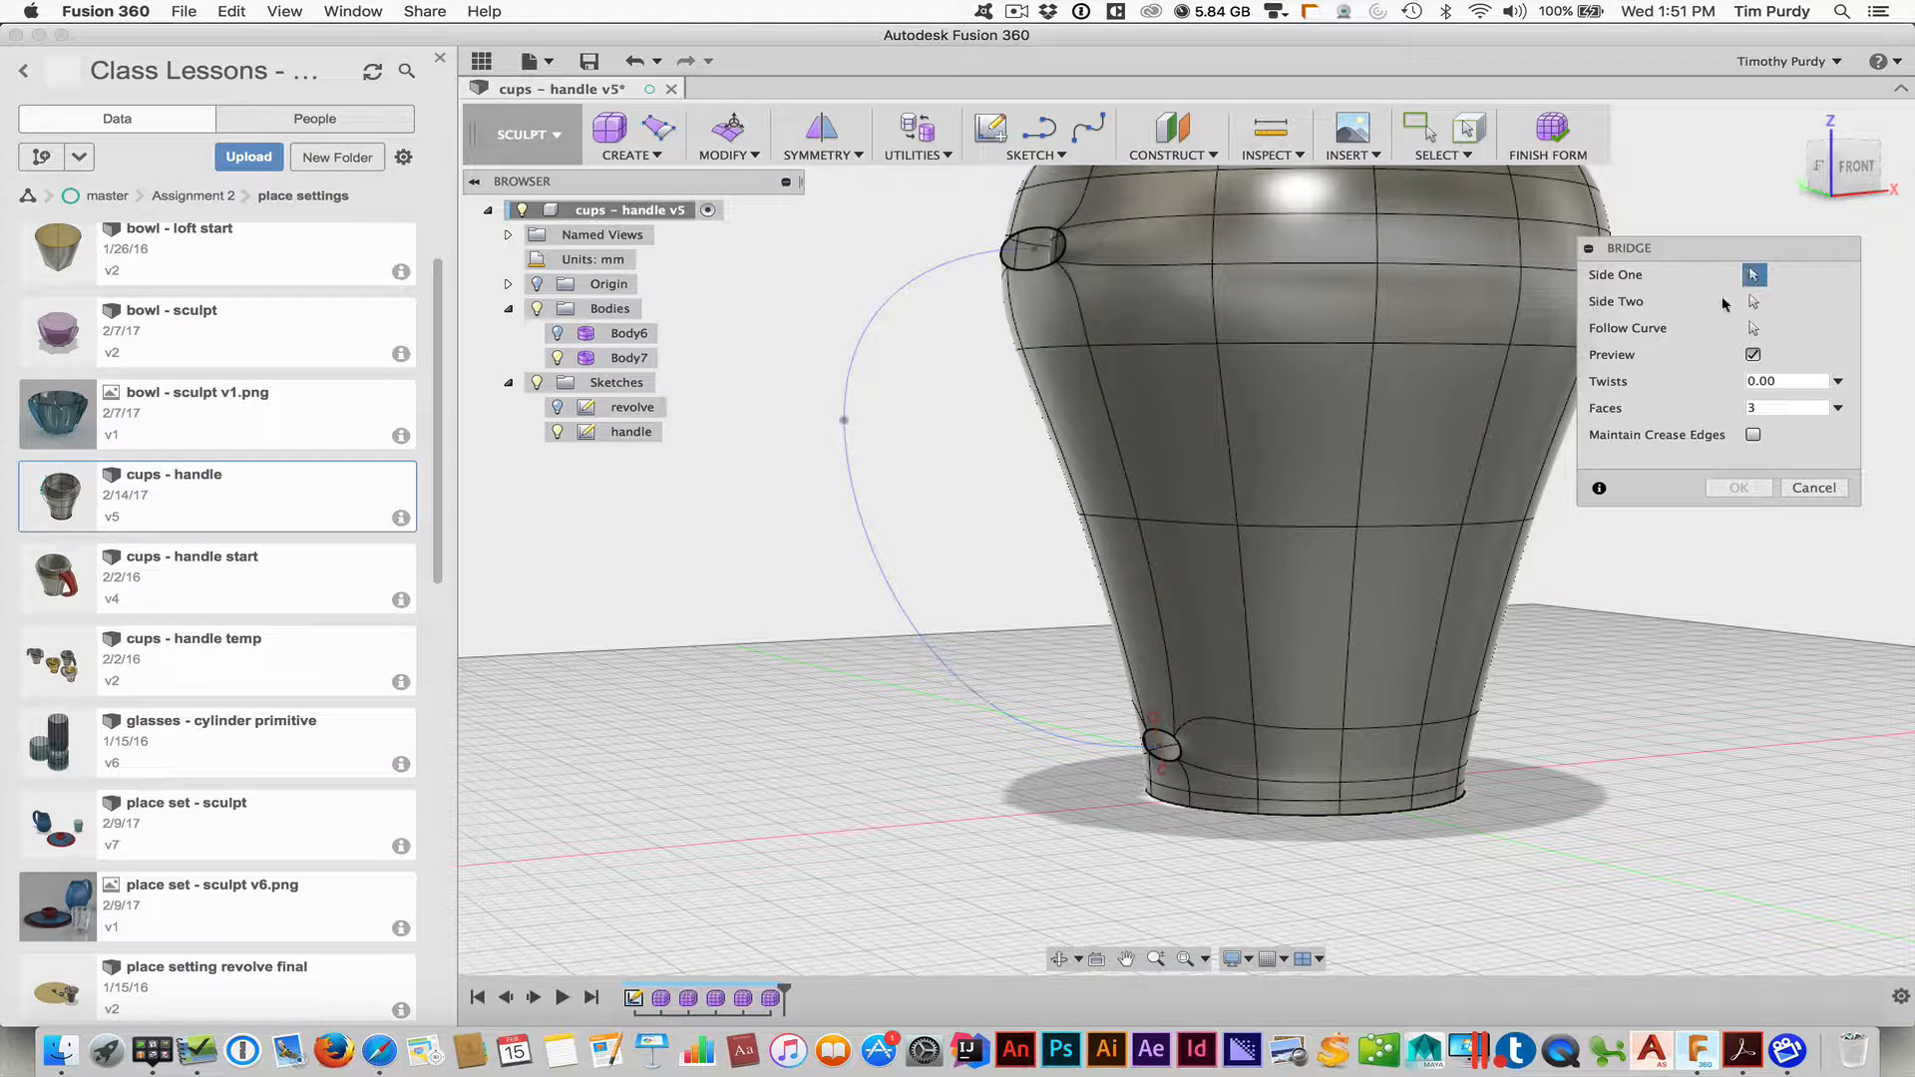
click(1037, 232)
click(1753, 302)
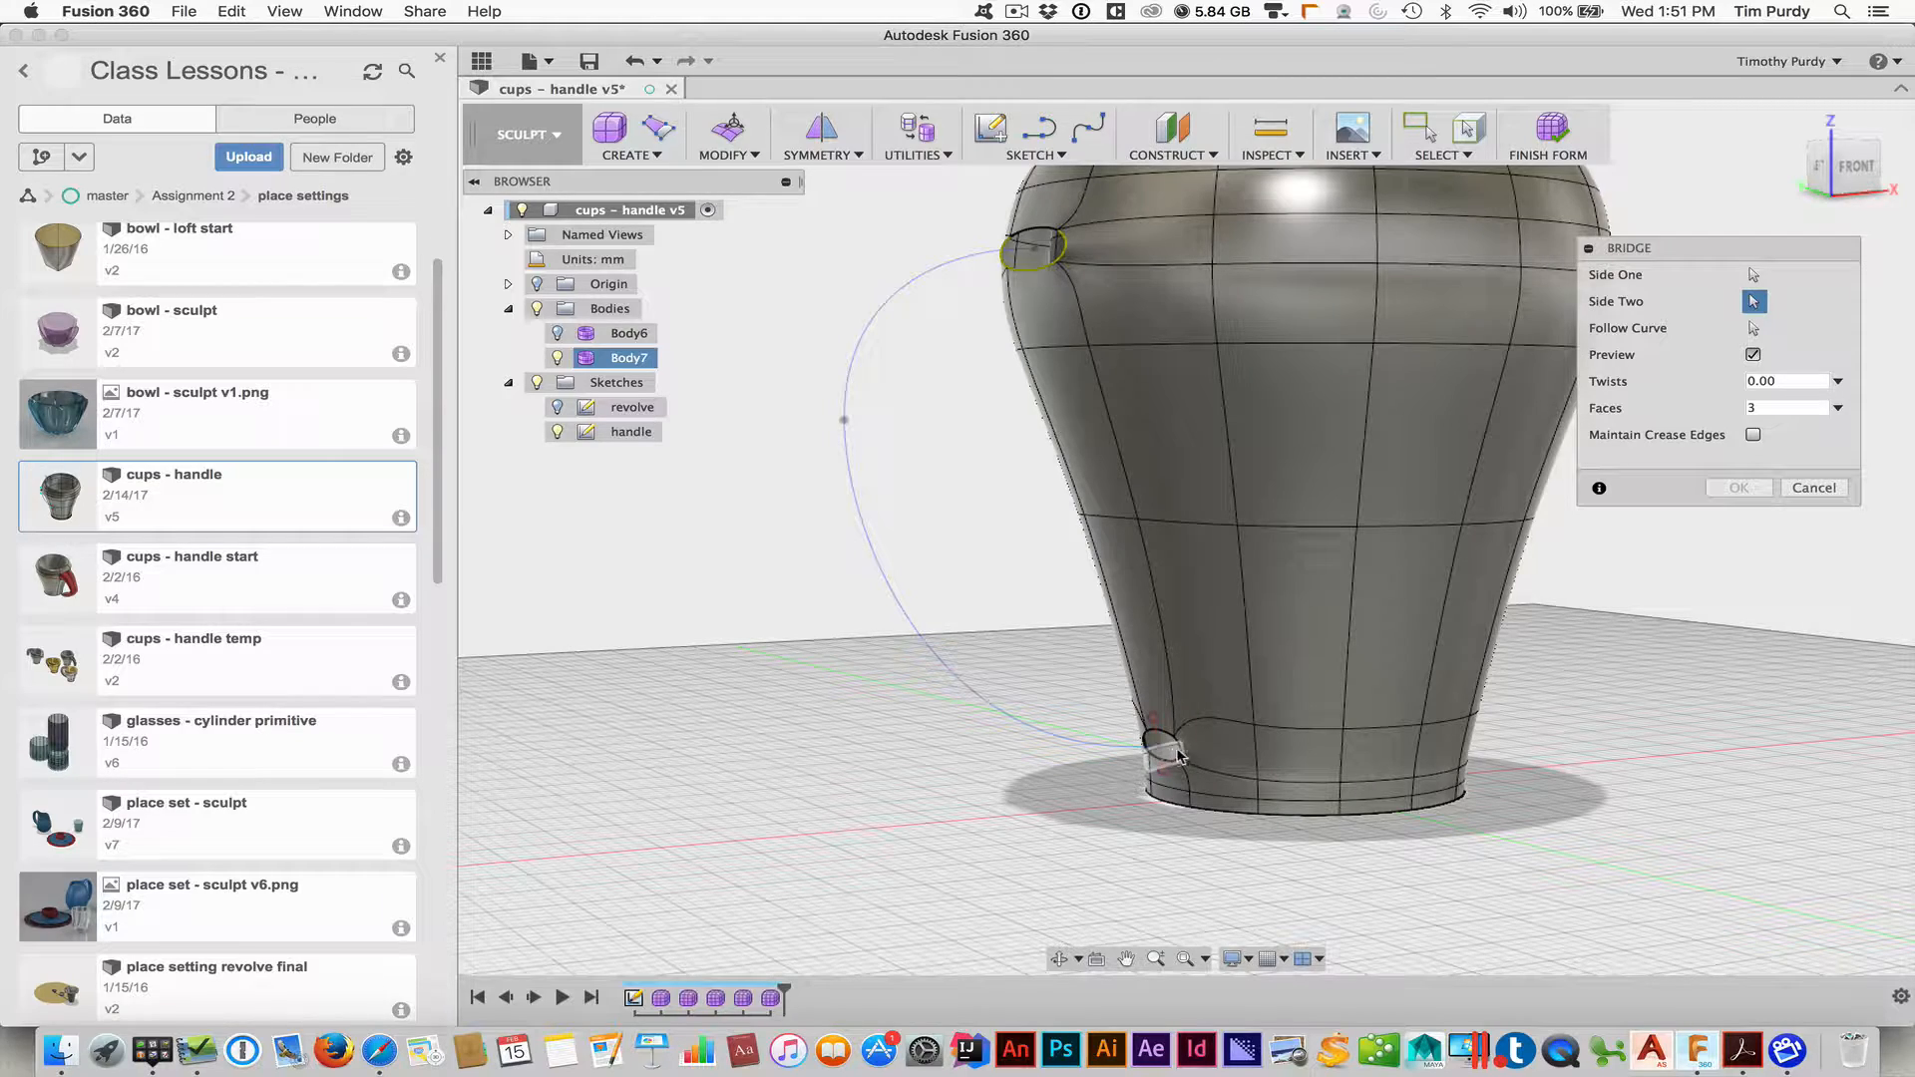
scroll(1171, 758, up, 3)
scroll(1171, 766, up, 2)
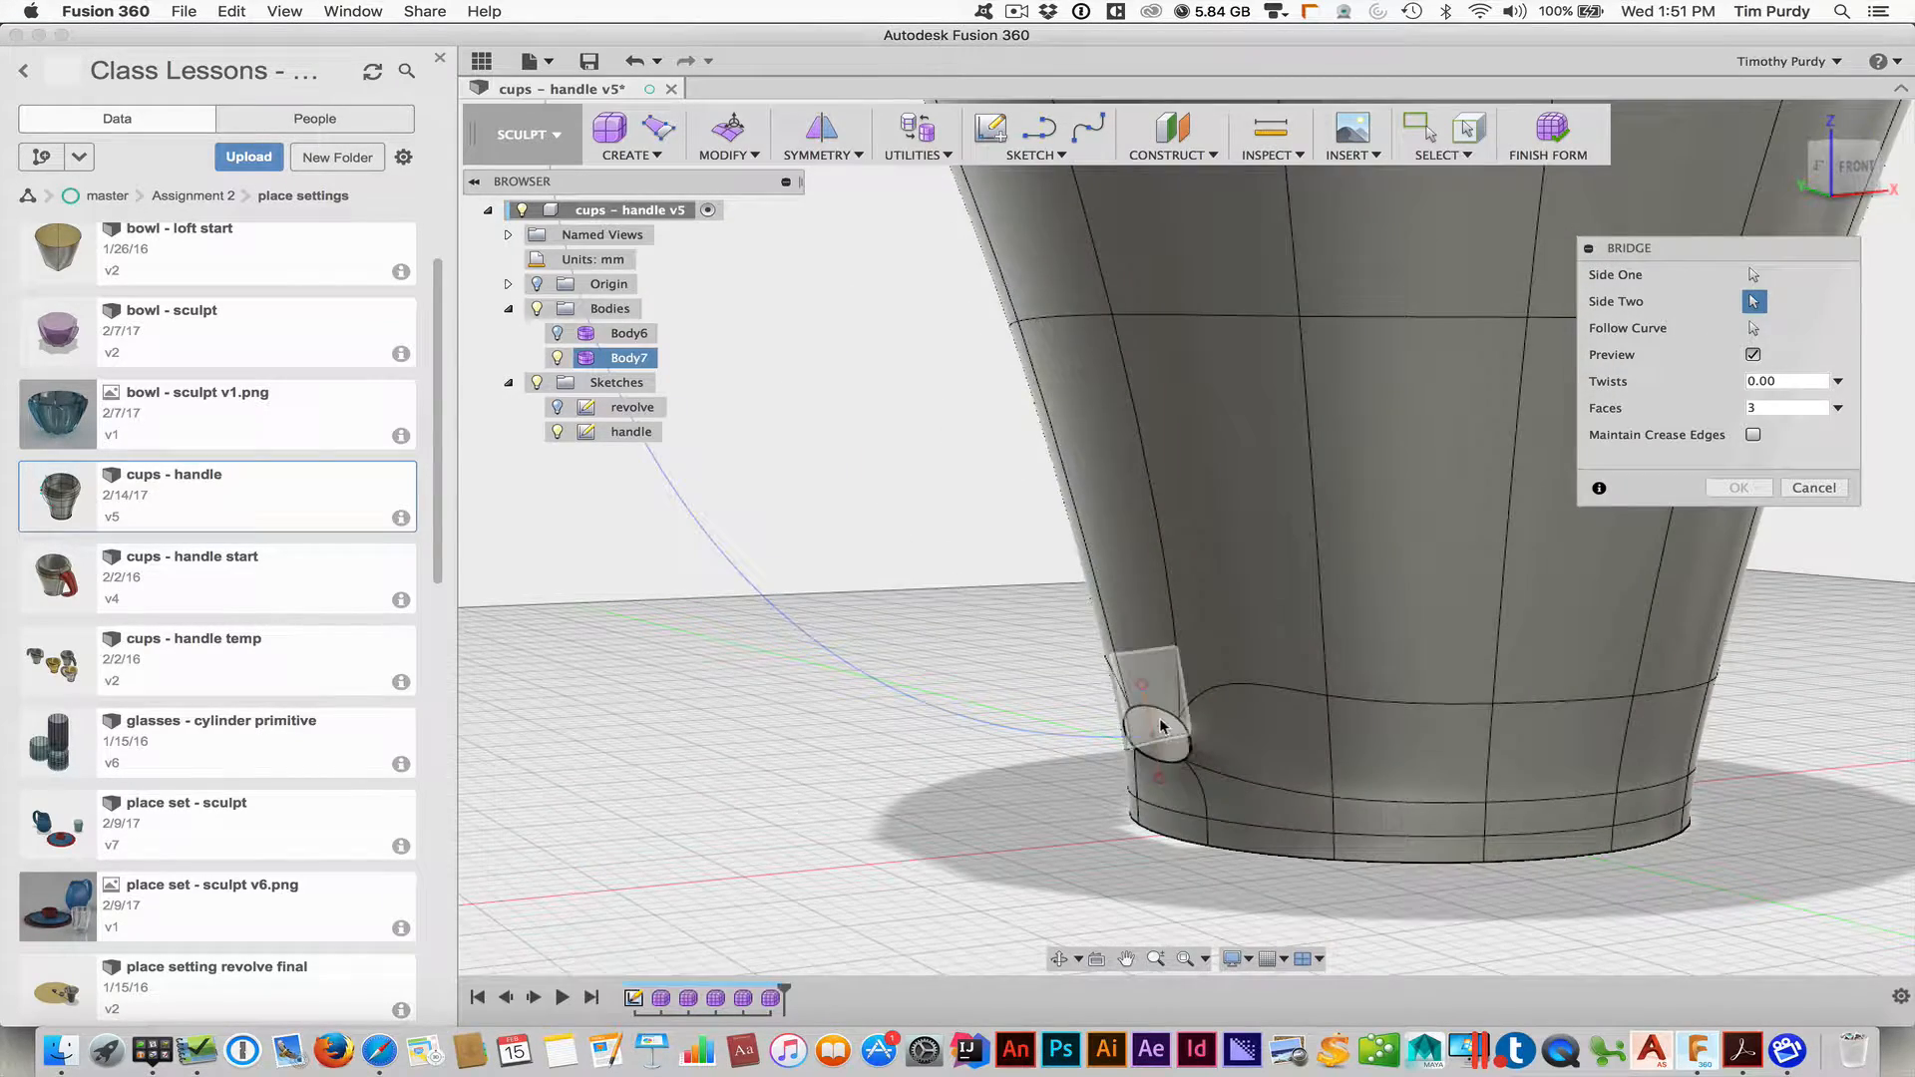
click(1155, 716)
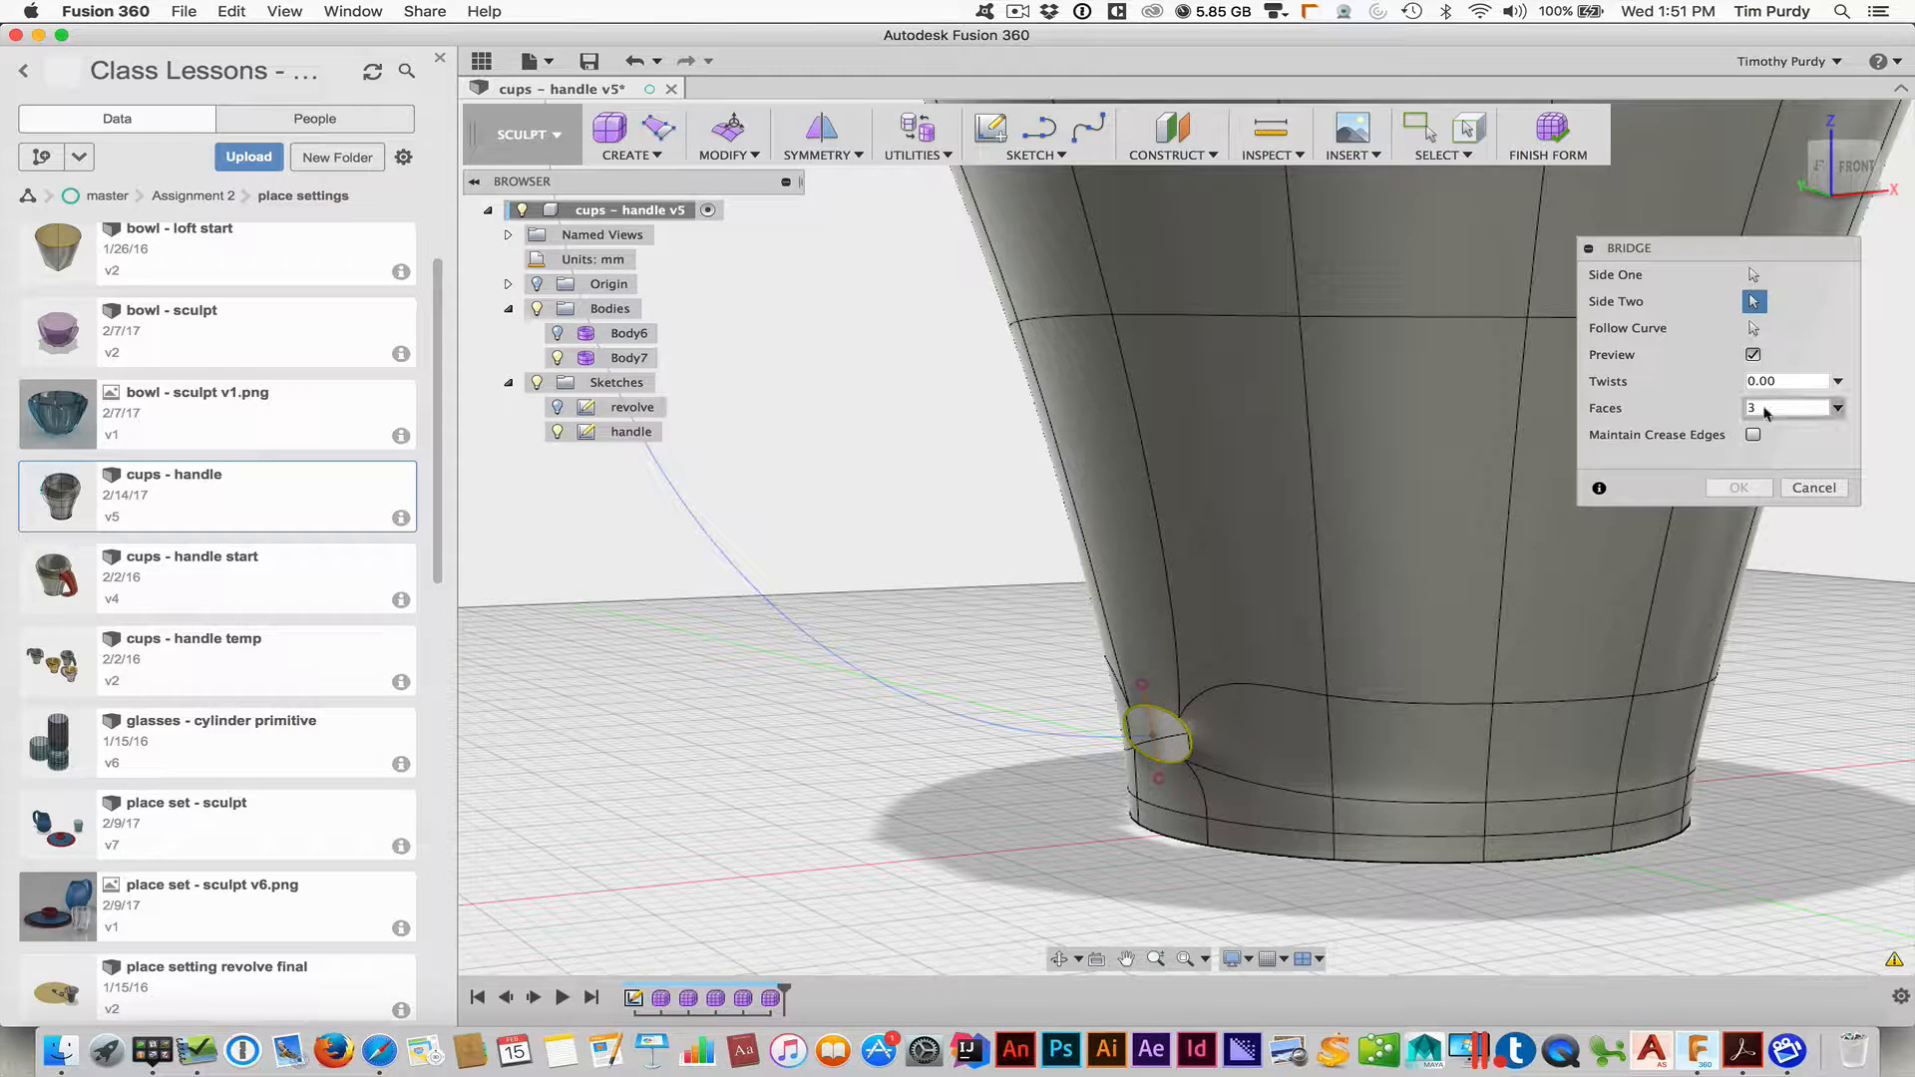
Add the upper opening's missing top edge to side one of the bridge
scroll(1324, 480, down, 5)
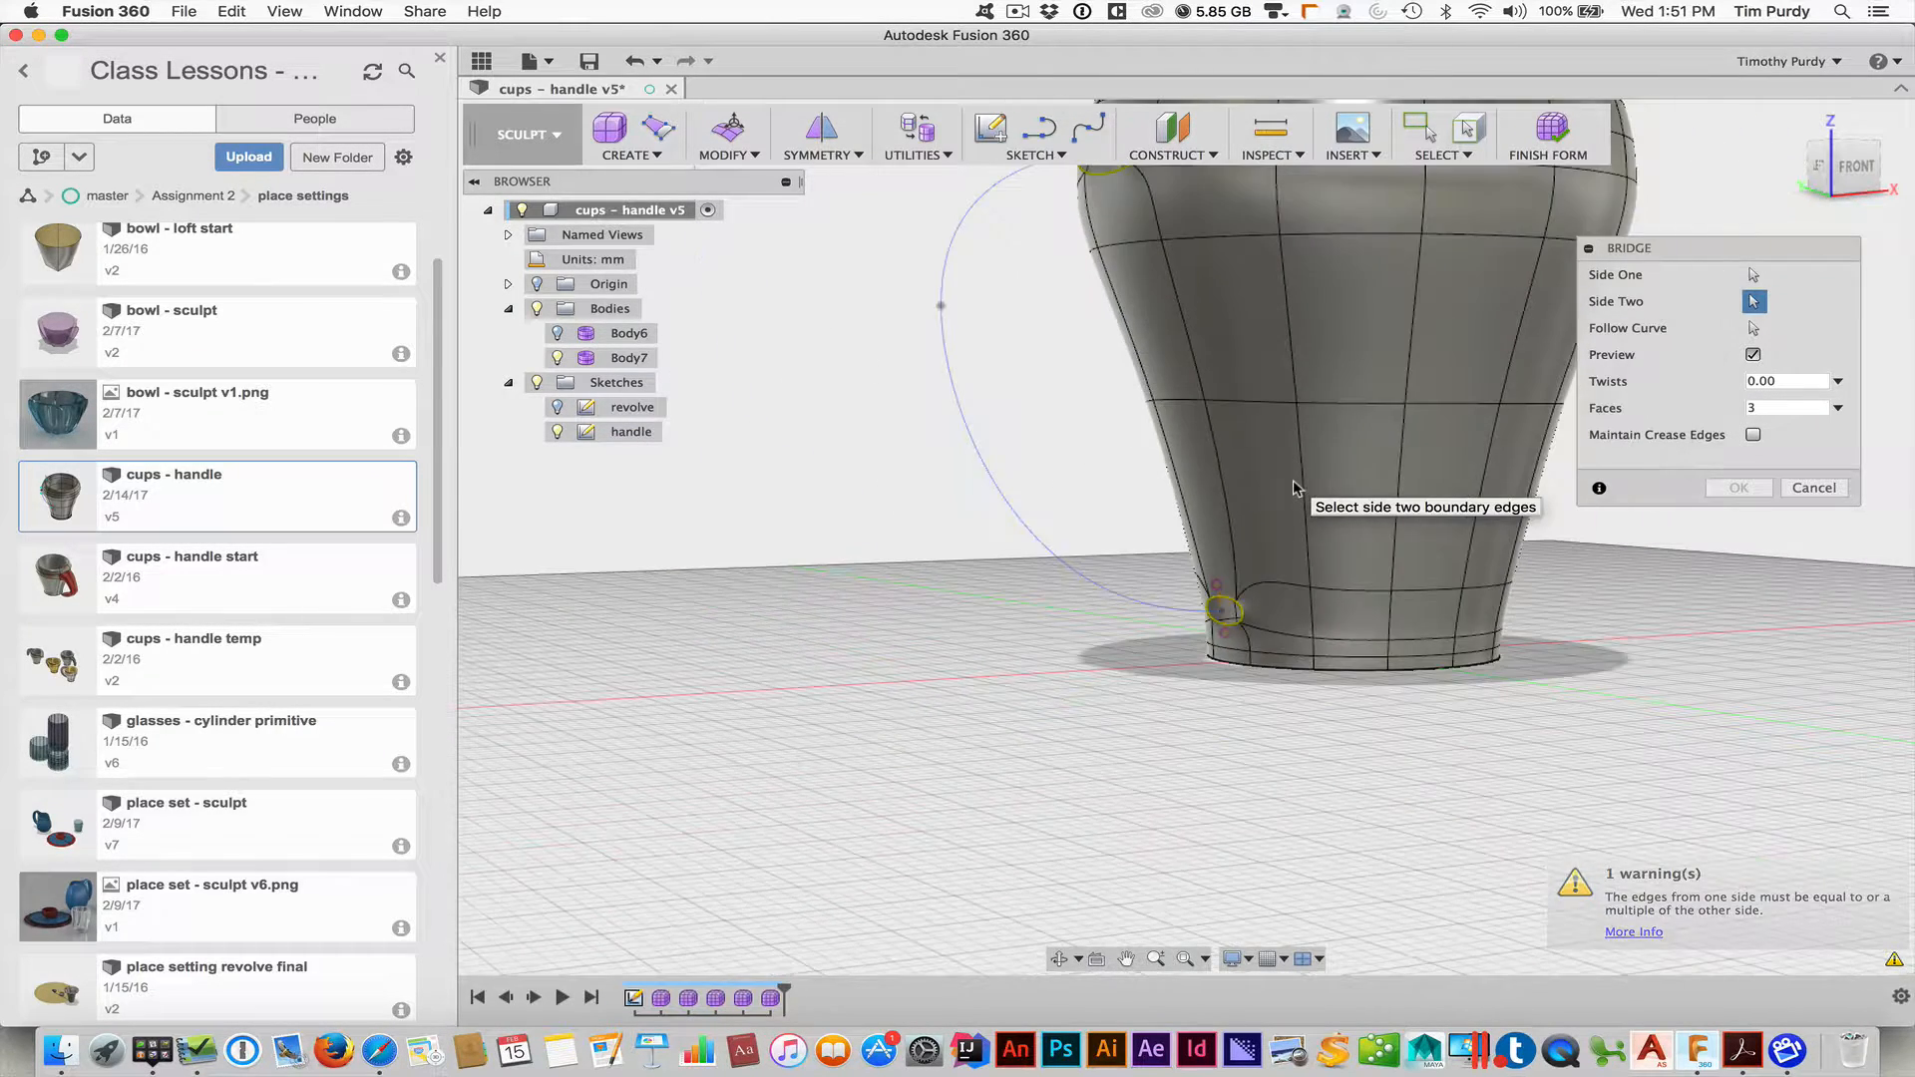
middle_drag(1297, 488, 1241, 736)
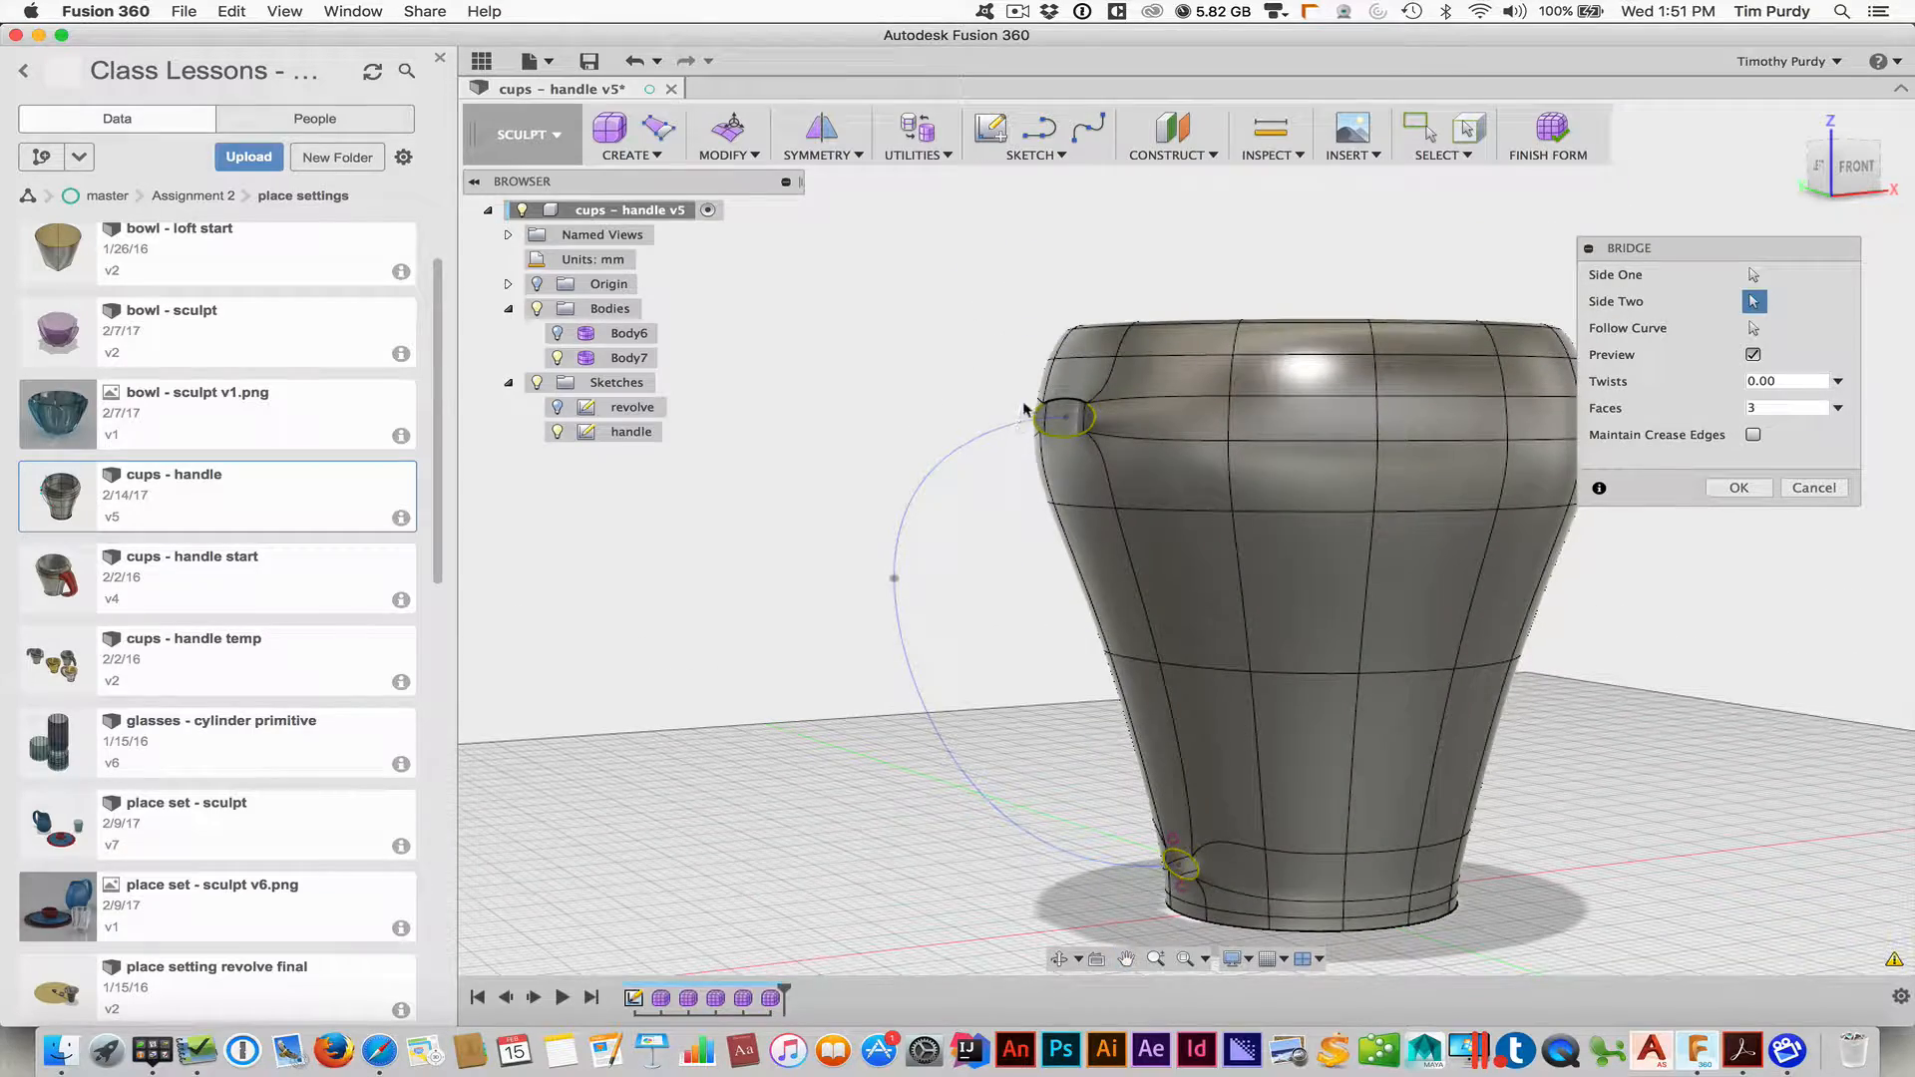
shift+middle_drag(1032, 490, 1093, 467)
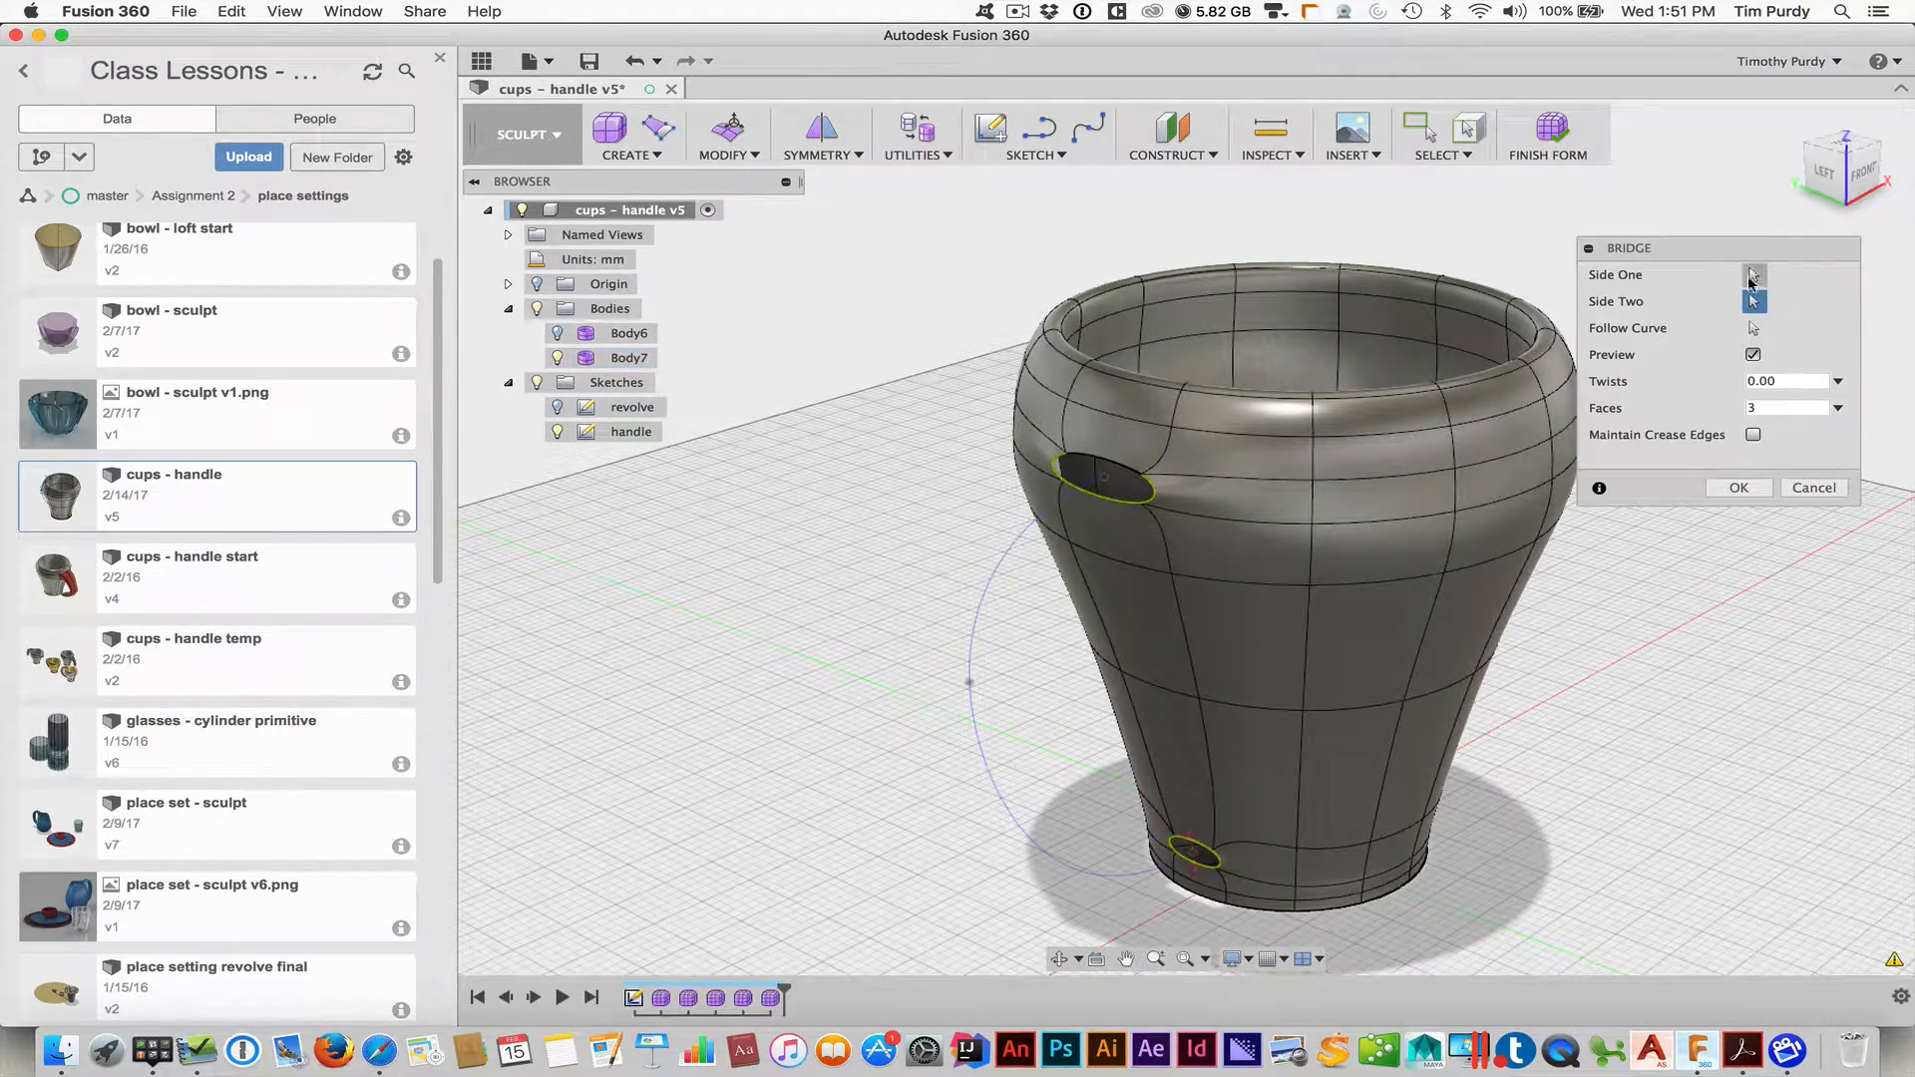
click(1119, 465)
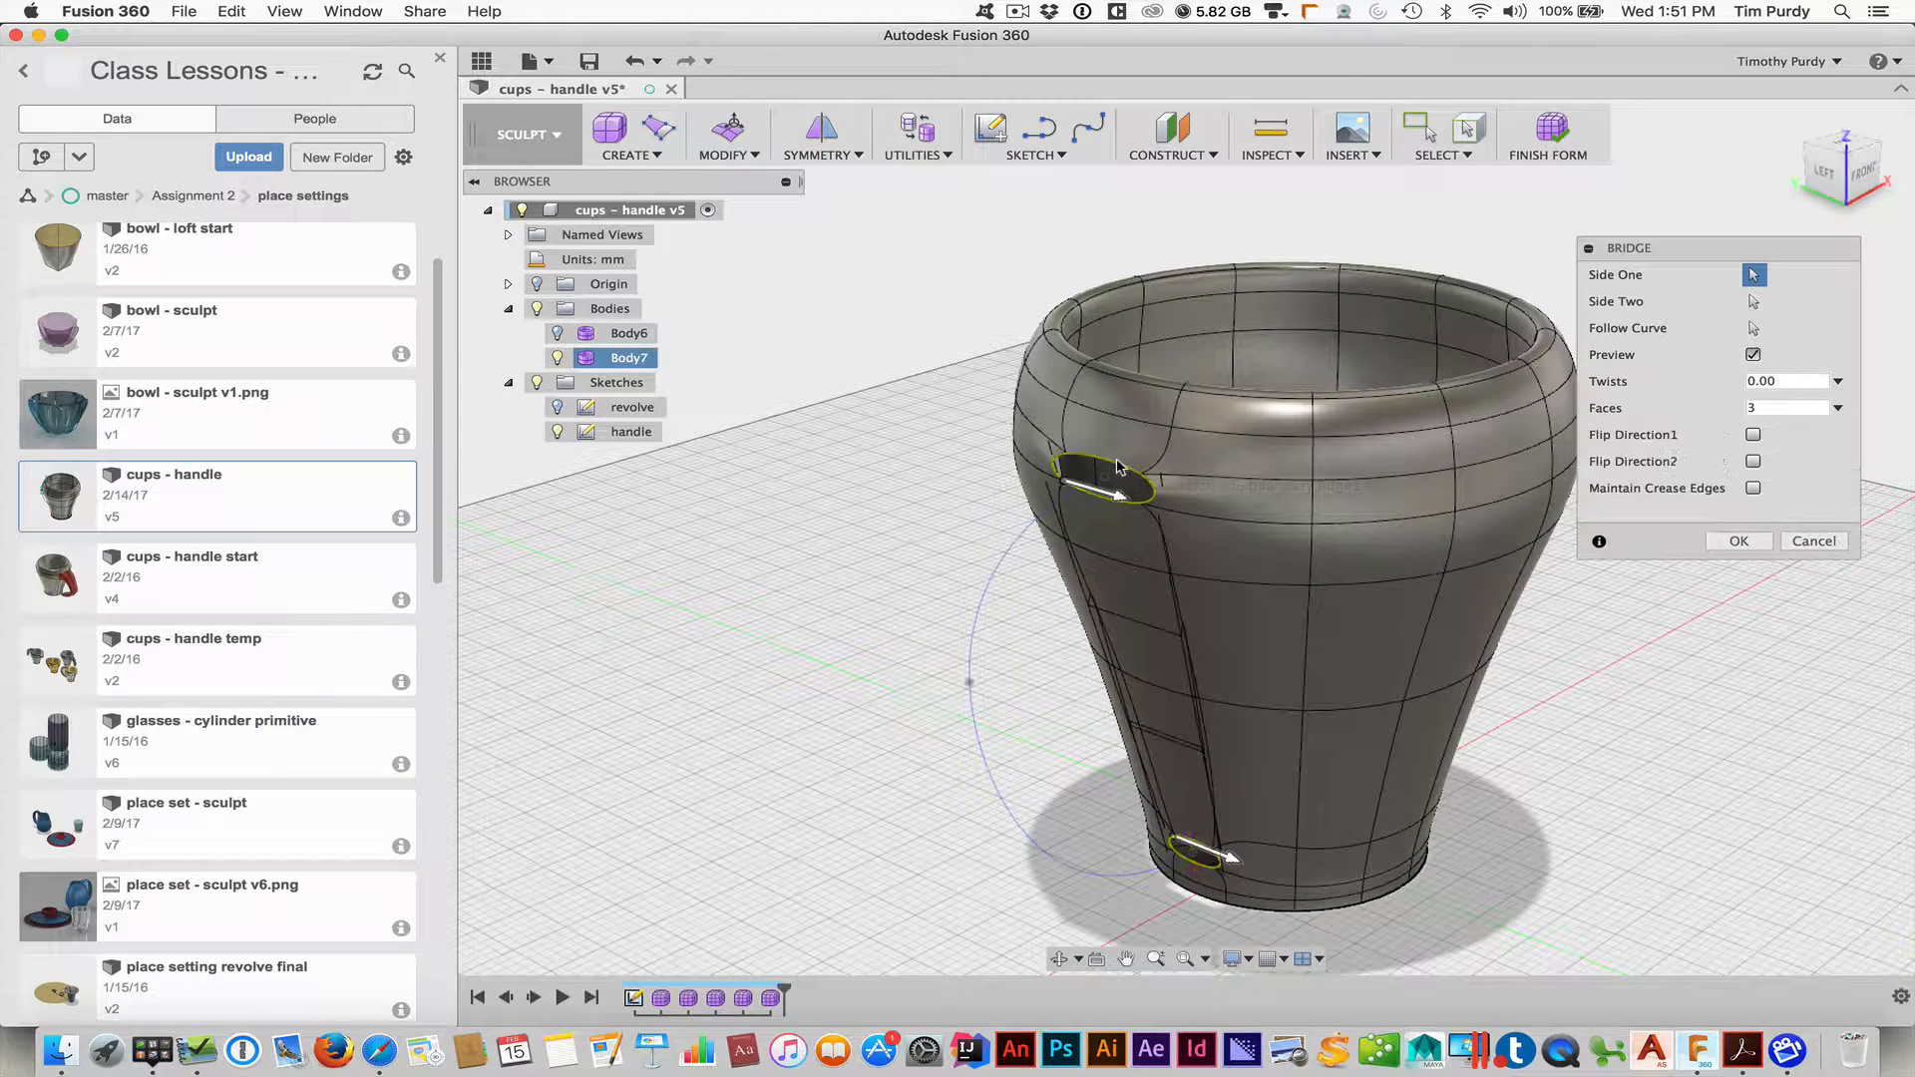
Make the bridge follow the curve of the handle sketch
shift+middle_drag(1523, 759, 1180, 632)
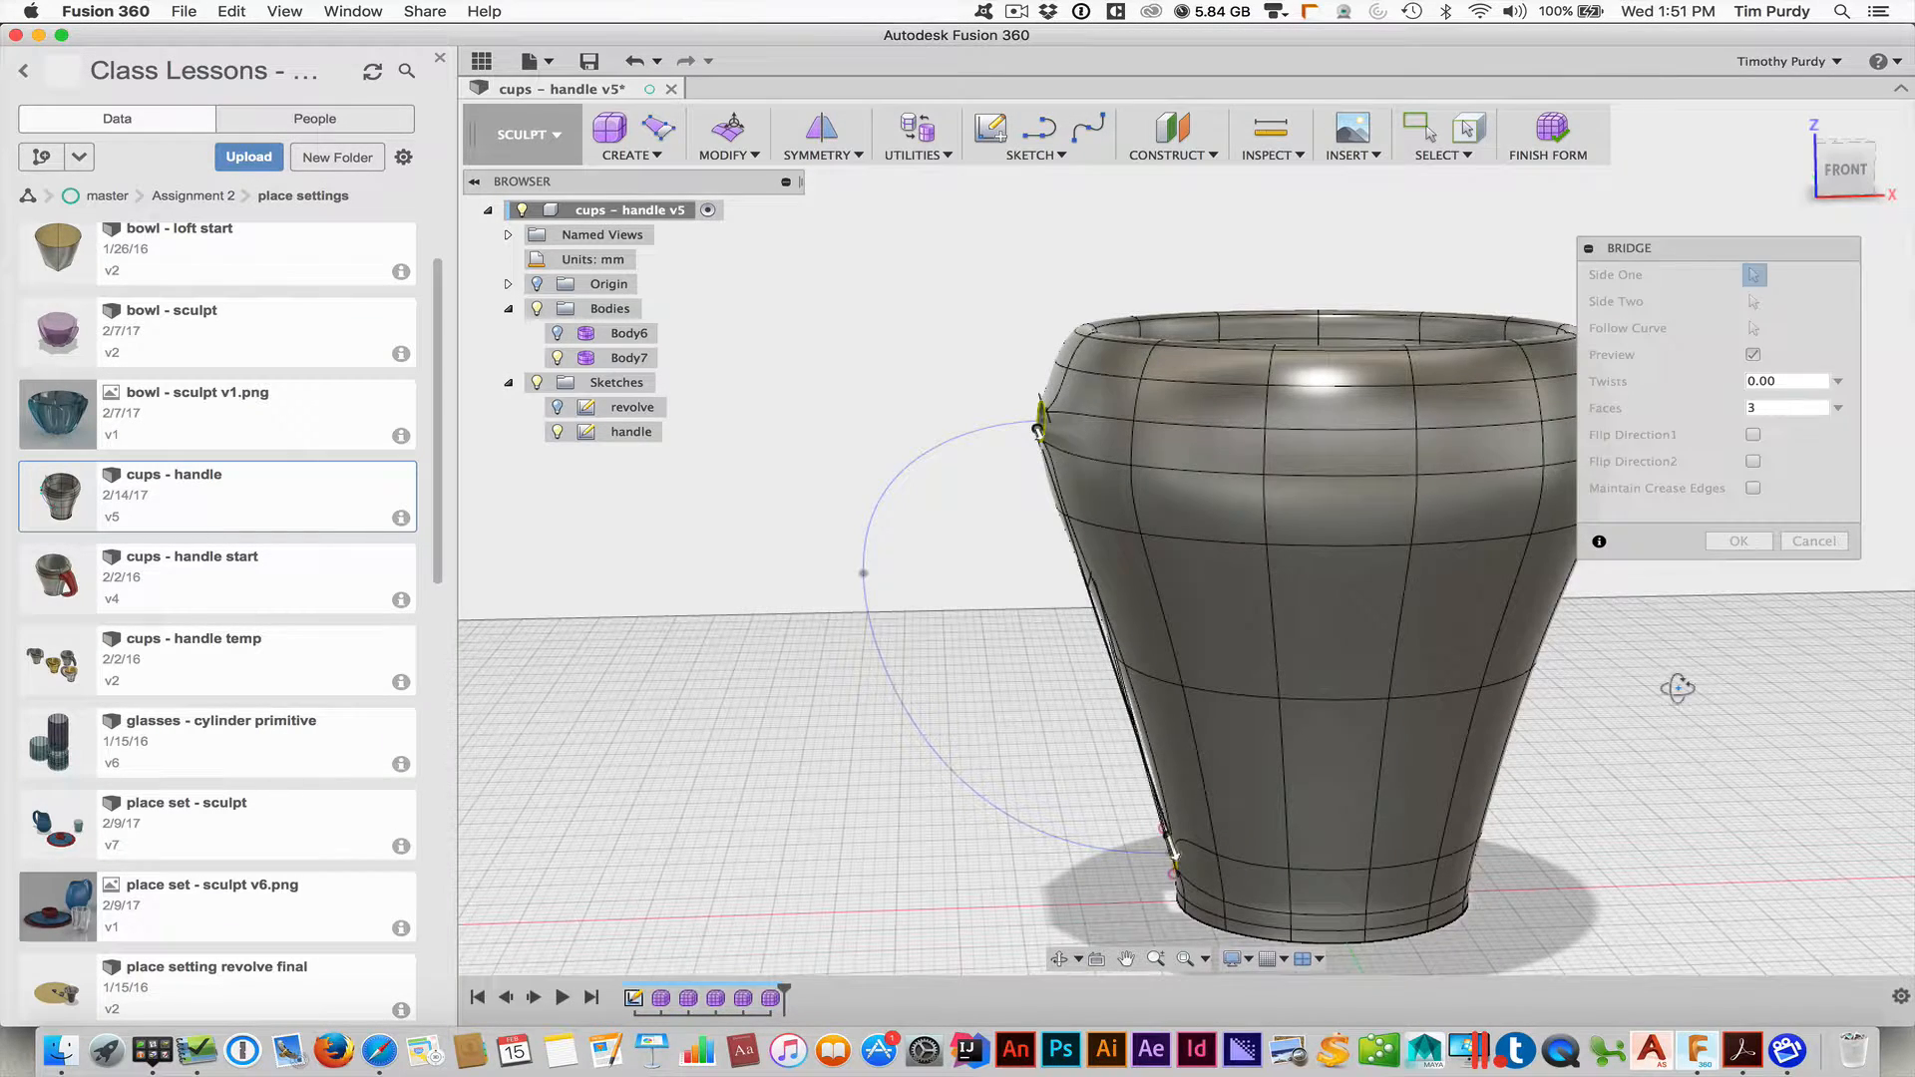
shift+middle_drag(1675, 693, 1714, 684)
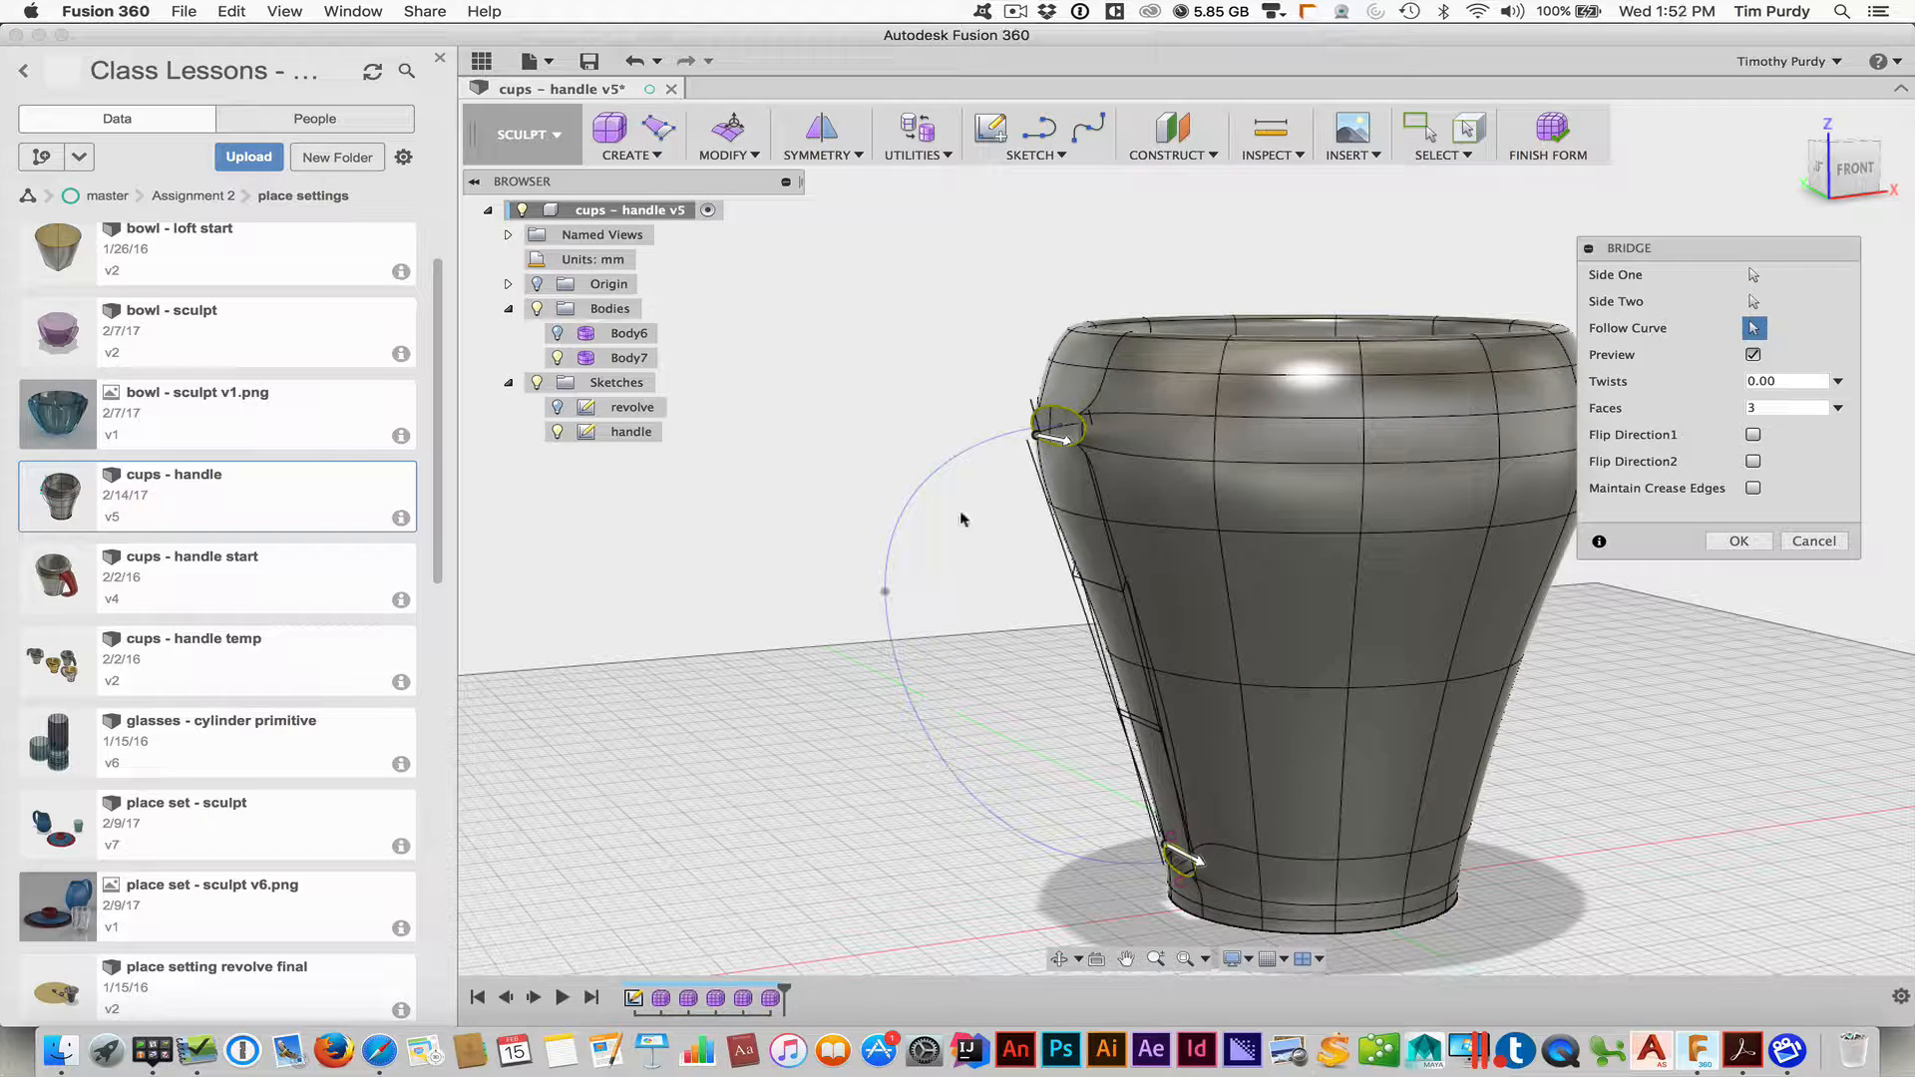
click(908, 504)
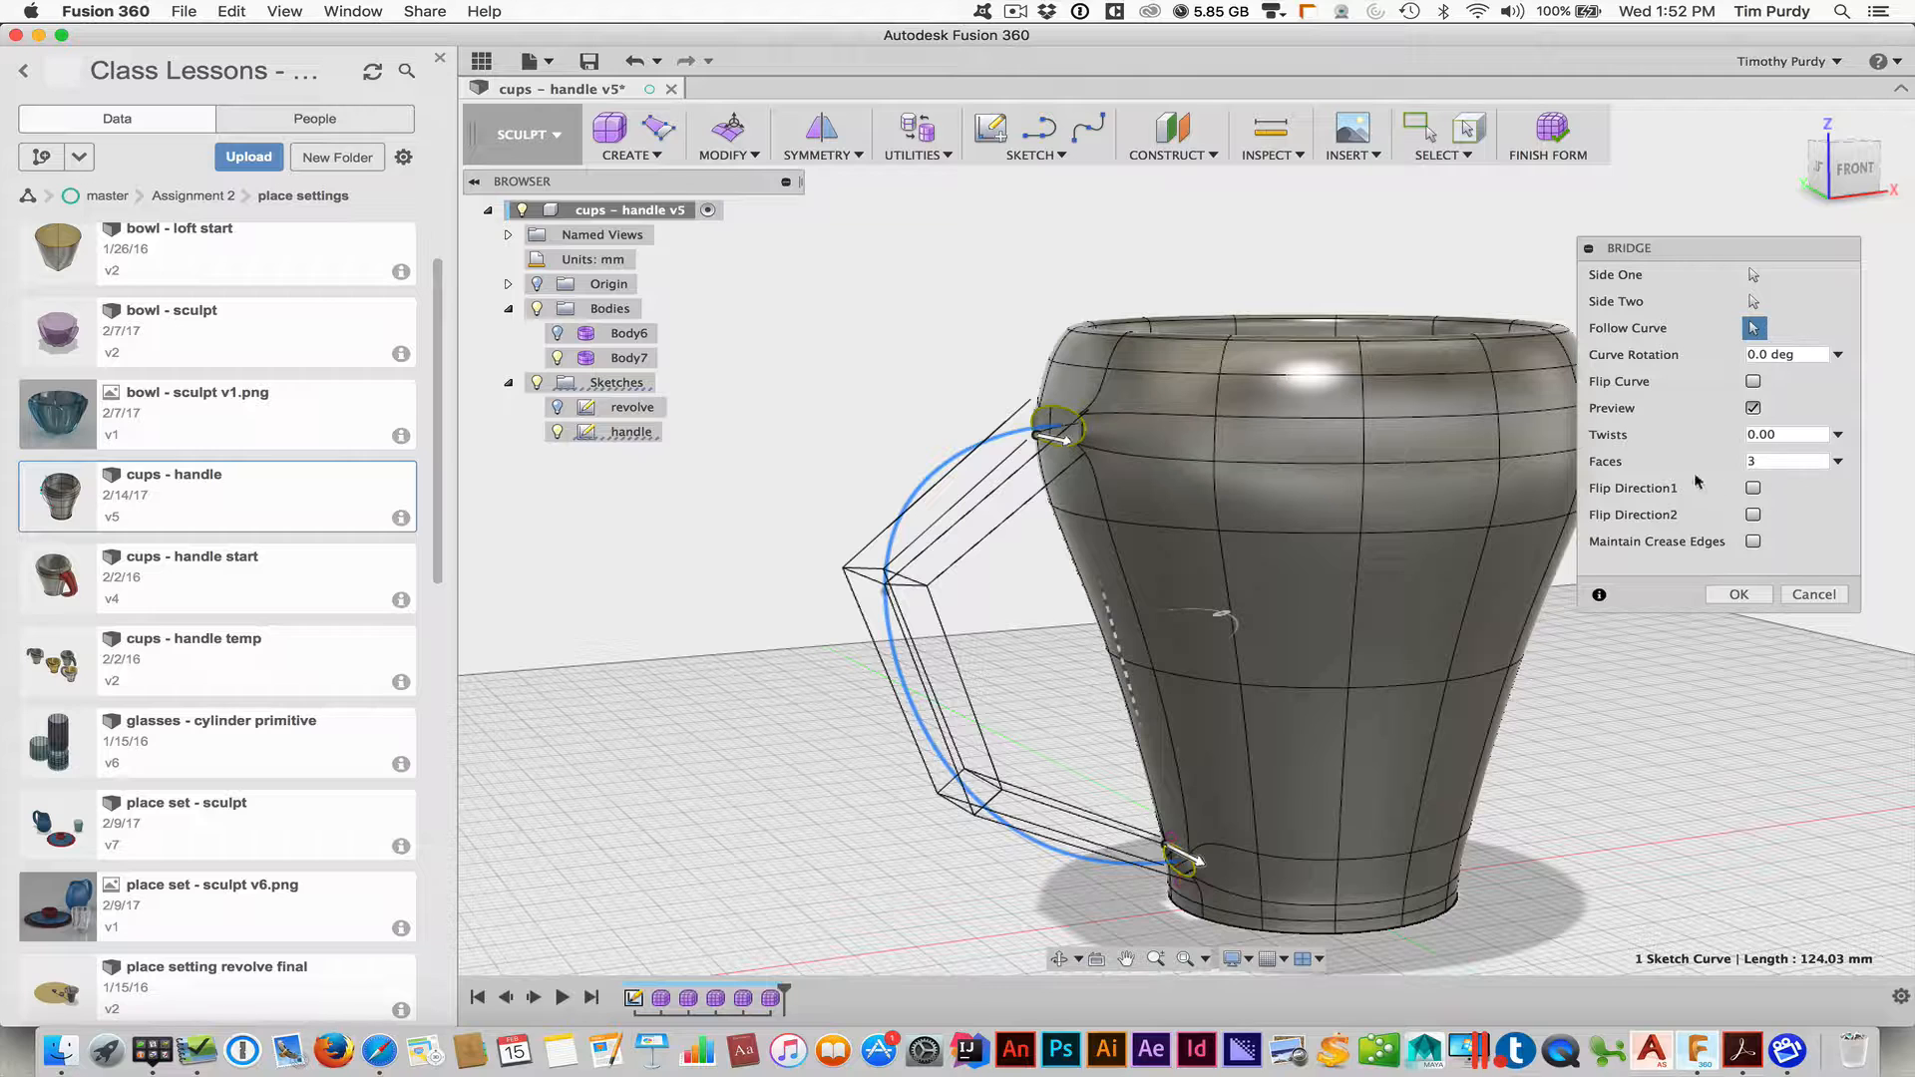
Set the number of faces in the handle bridge to 6
click(1840, 462)
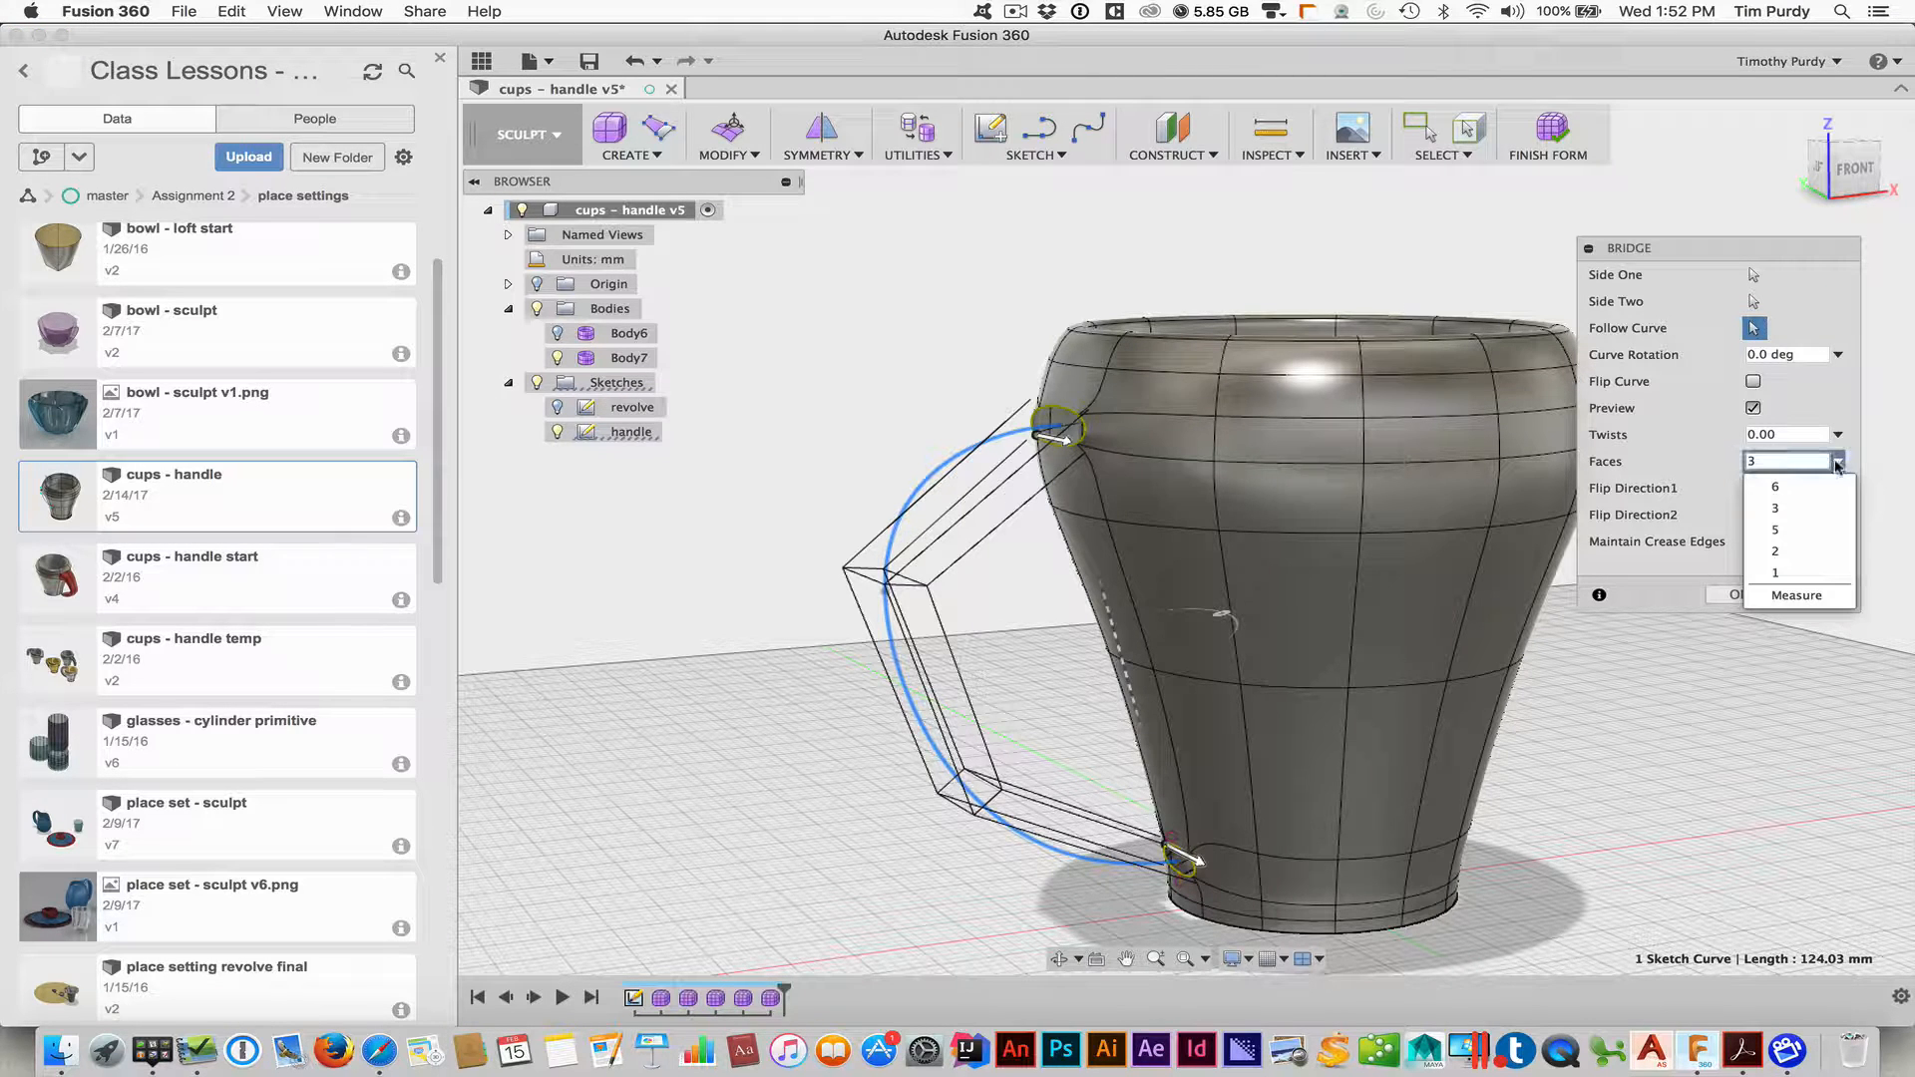
click(1821, 485)
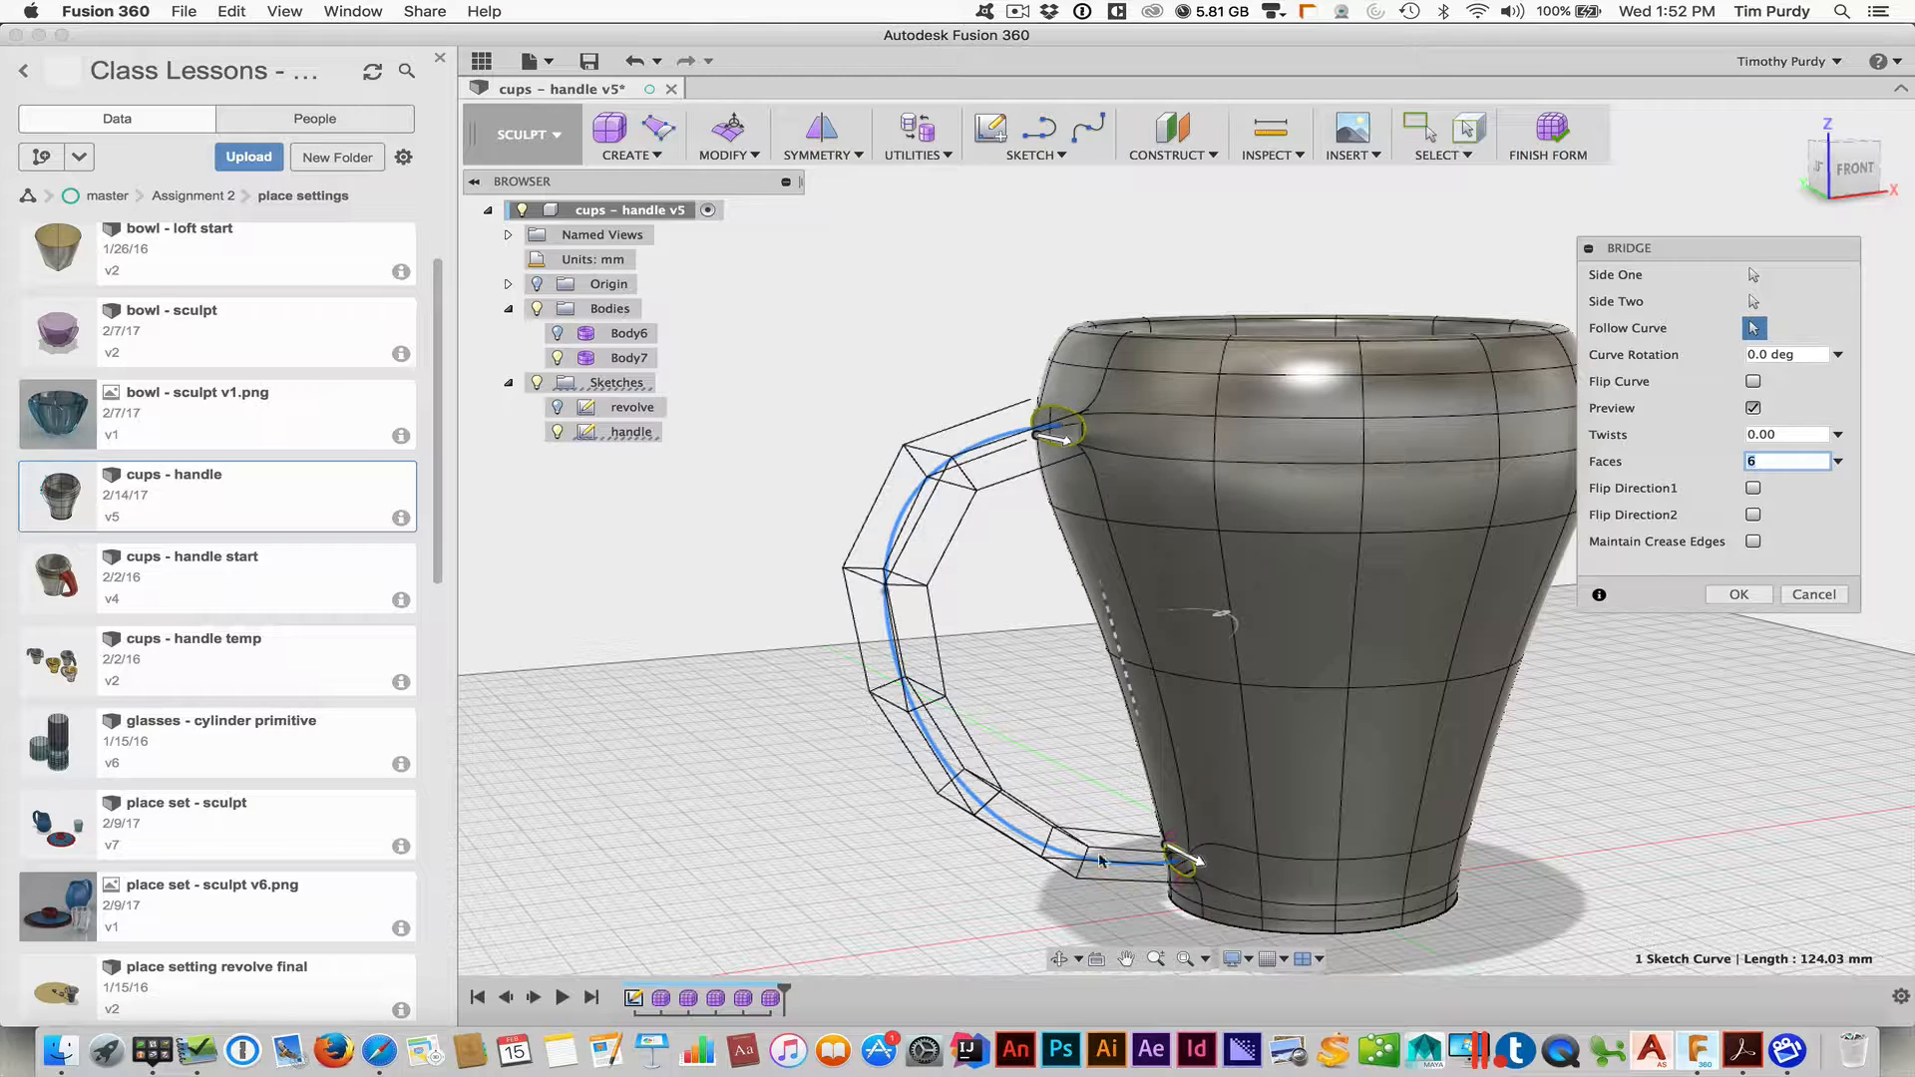
shift+middle_drag(750, 680, 757, 684)
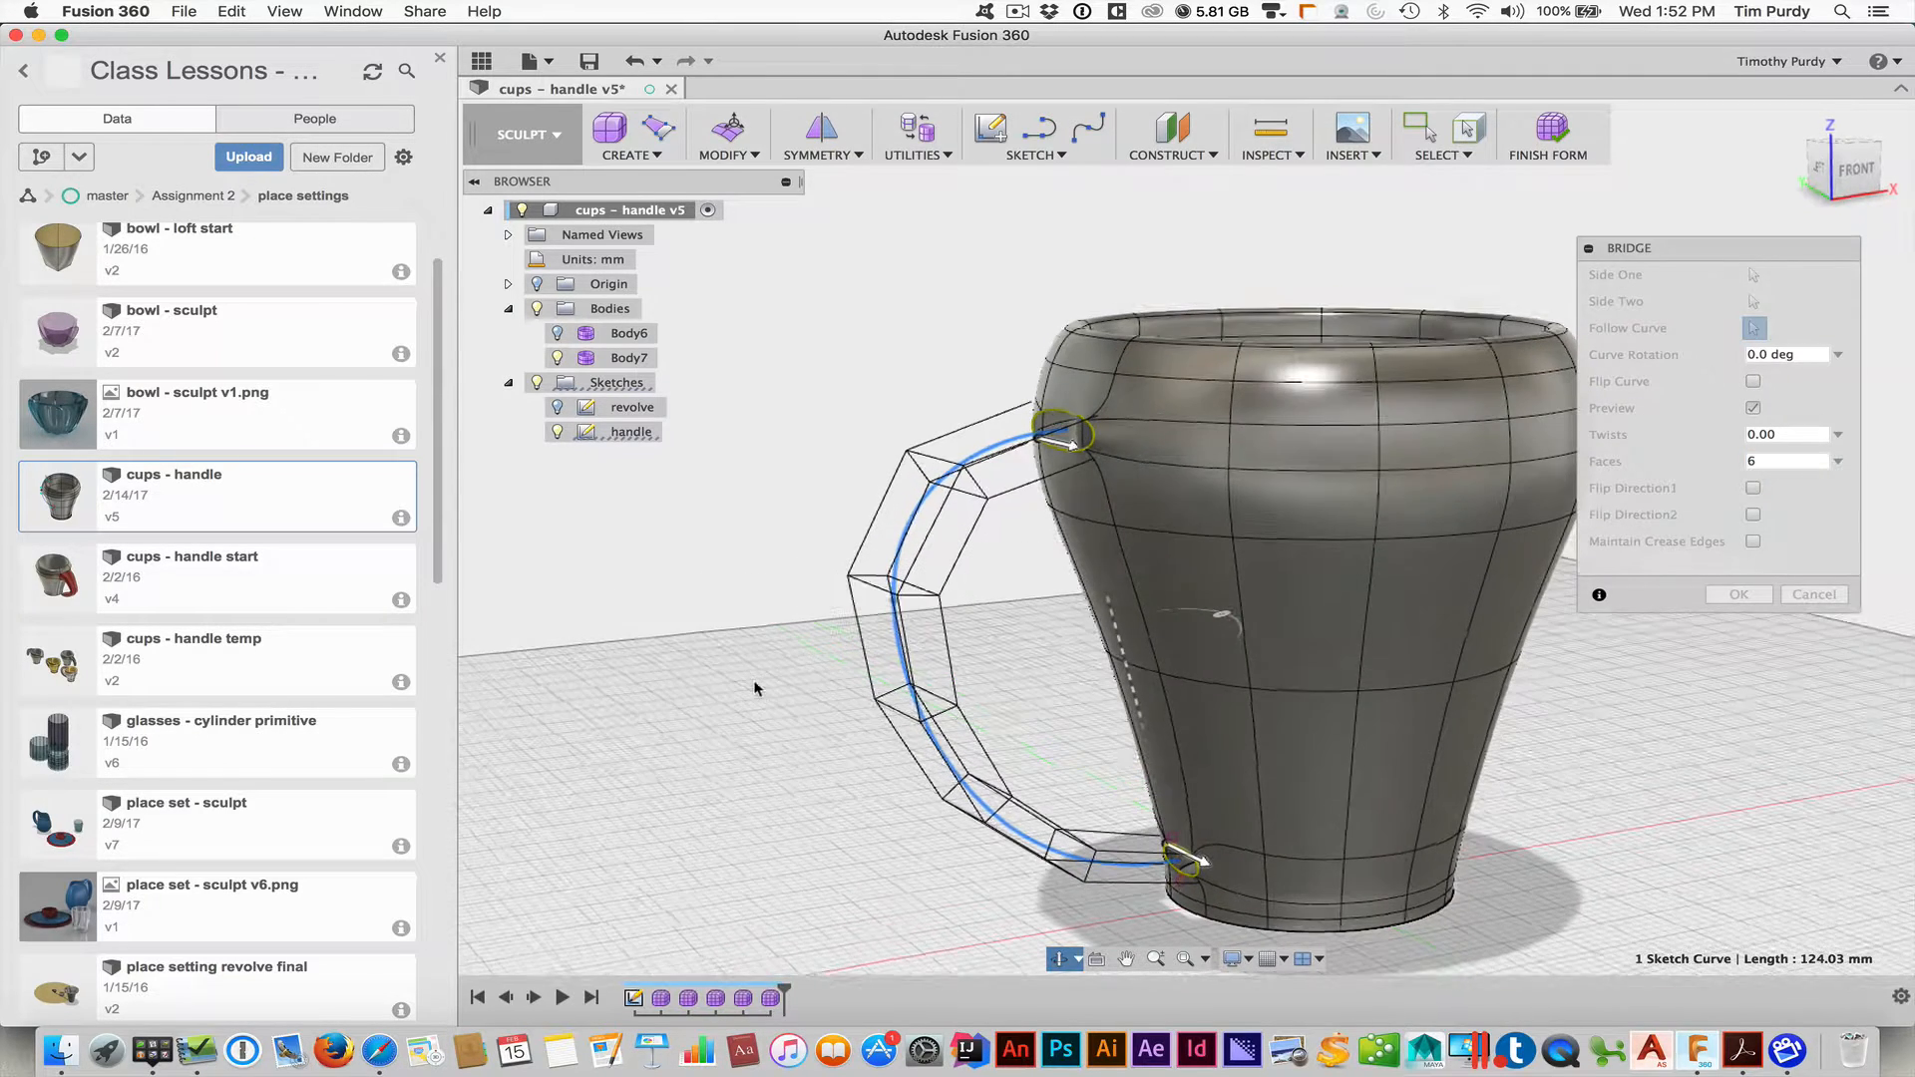
Try flipping the bridge's guide curve, and turn Flip Curve back off
click(1754, 382)
shift+middle_drag(1352, 569, 1317, 549)
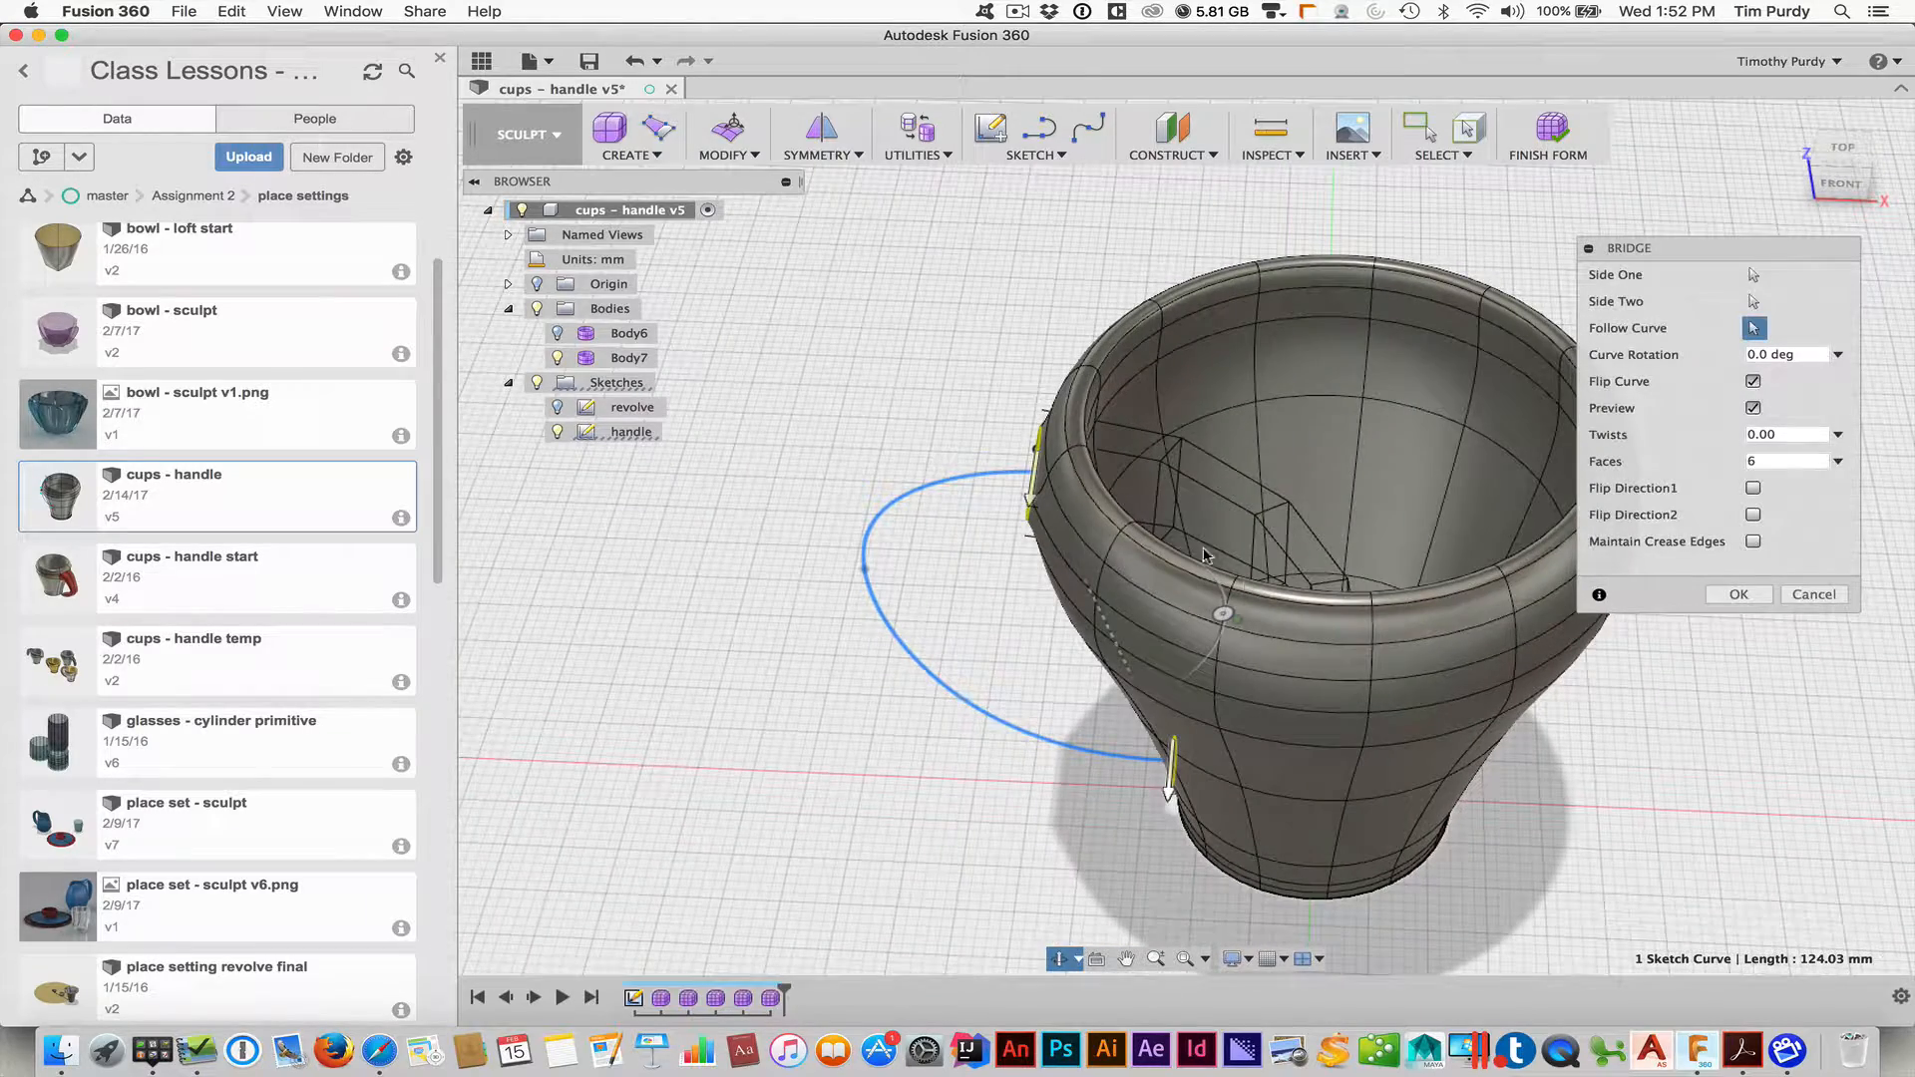
click(1753, 382)
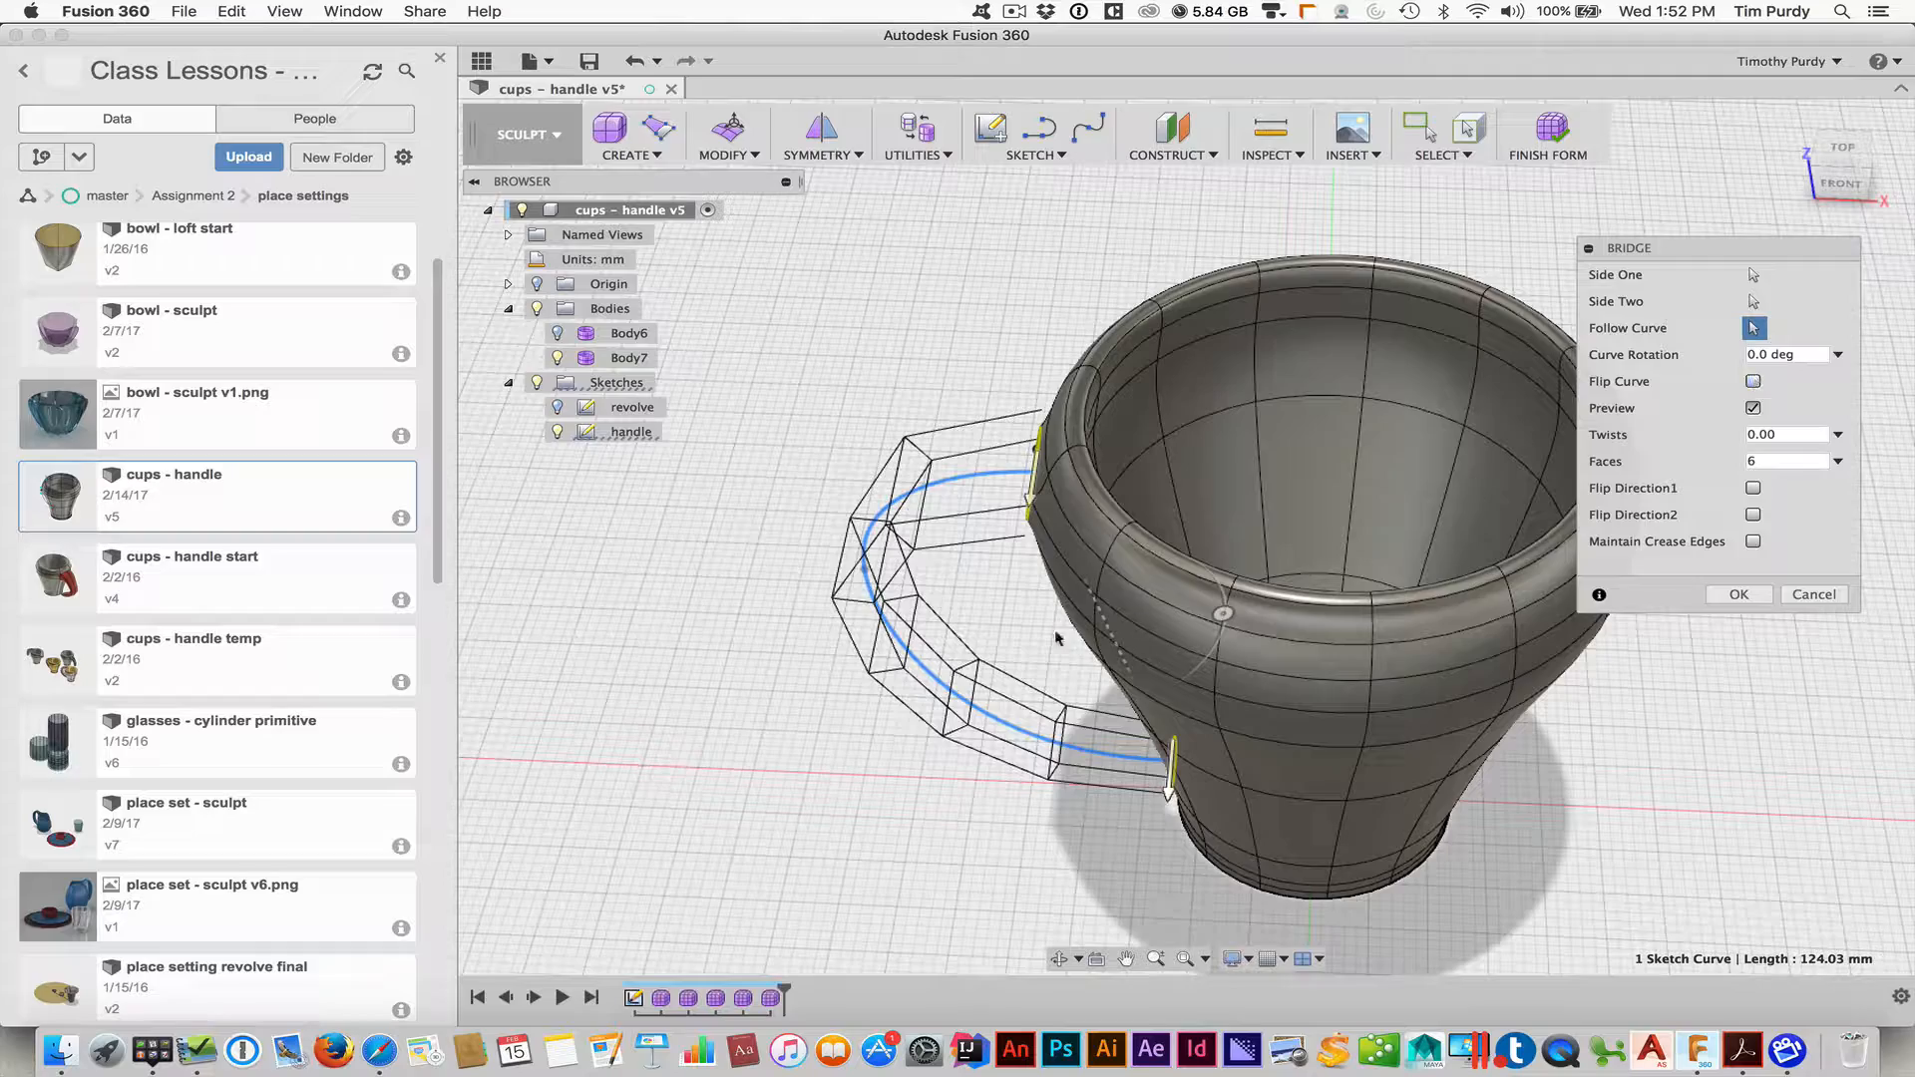
shift+middle_drag(1036, 635, 1083, 613)
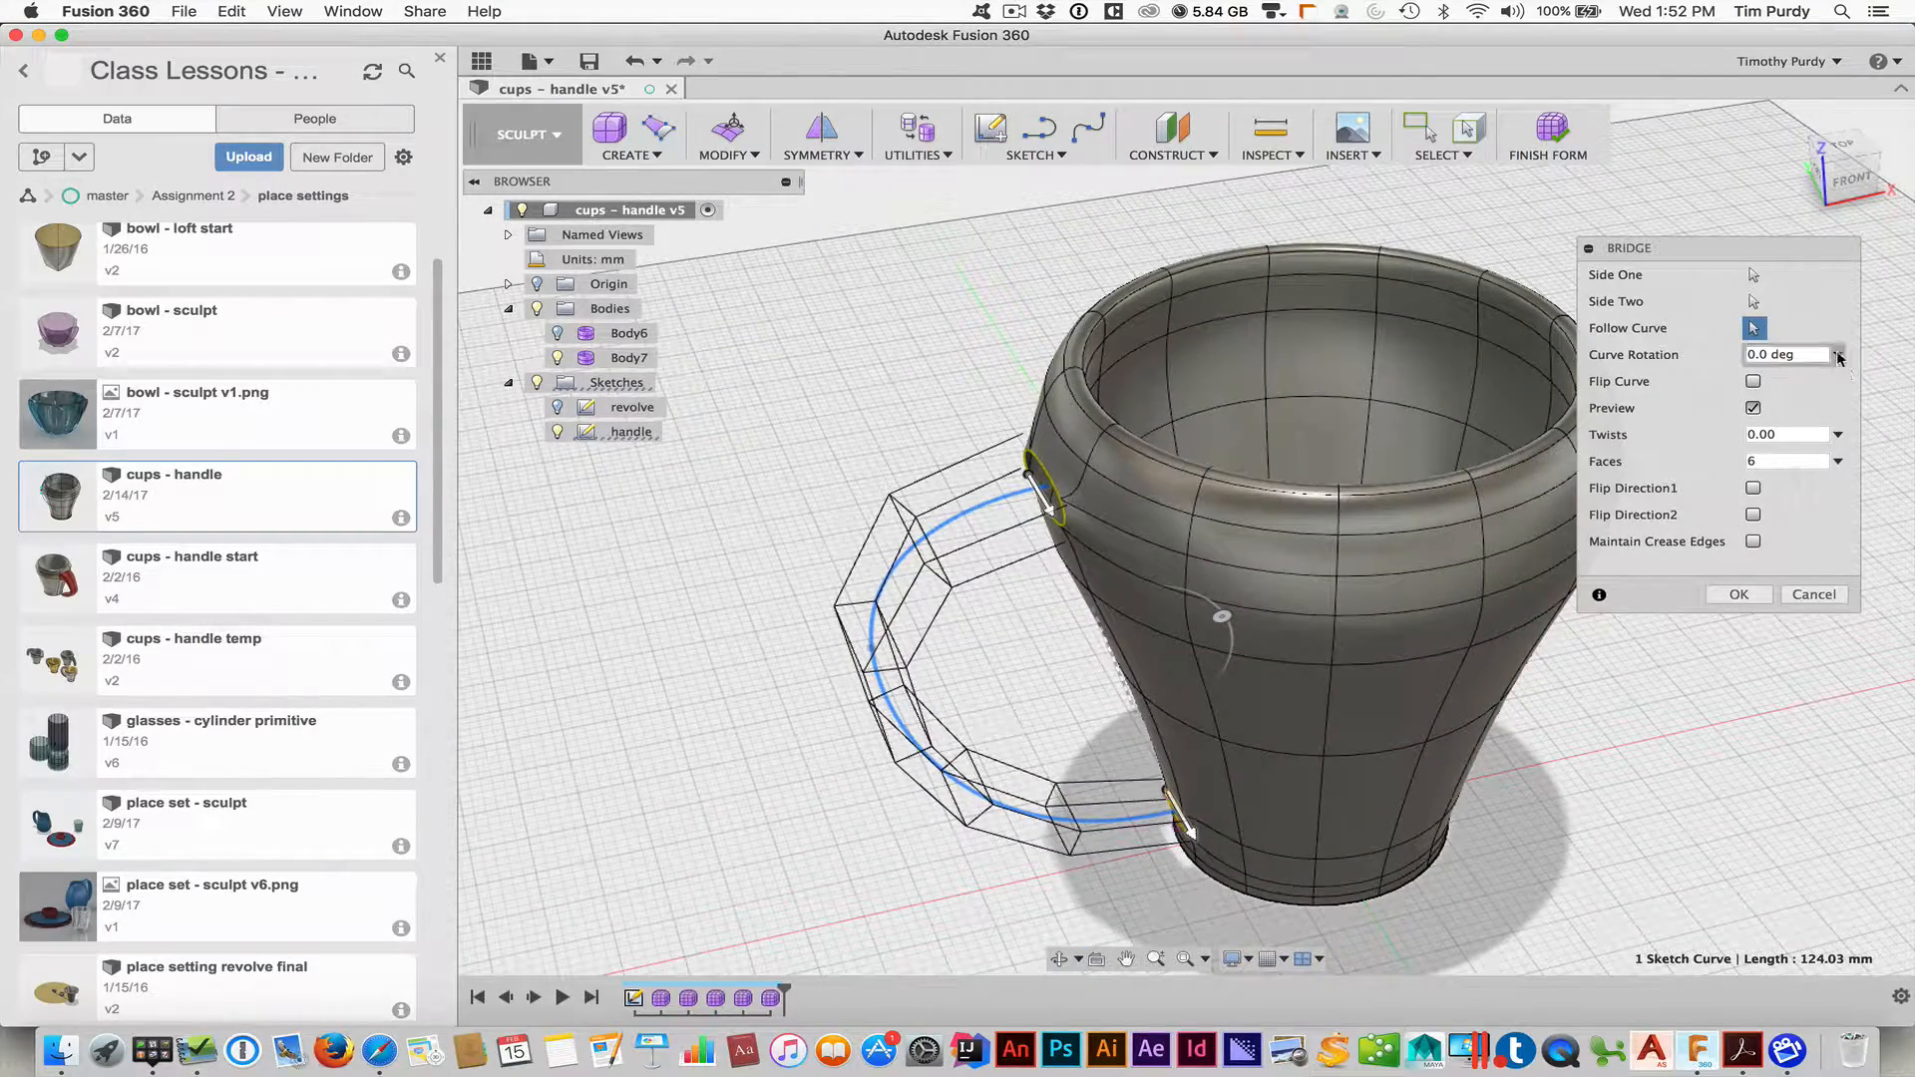
Try a curve rotation of 45 degrees on the handle bridge and inspect the preview from the side
click(1837, 355)
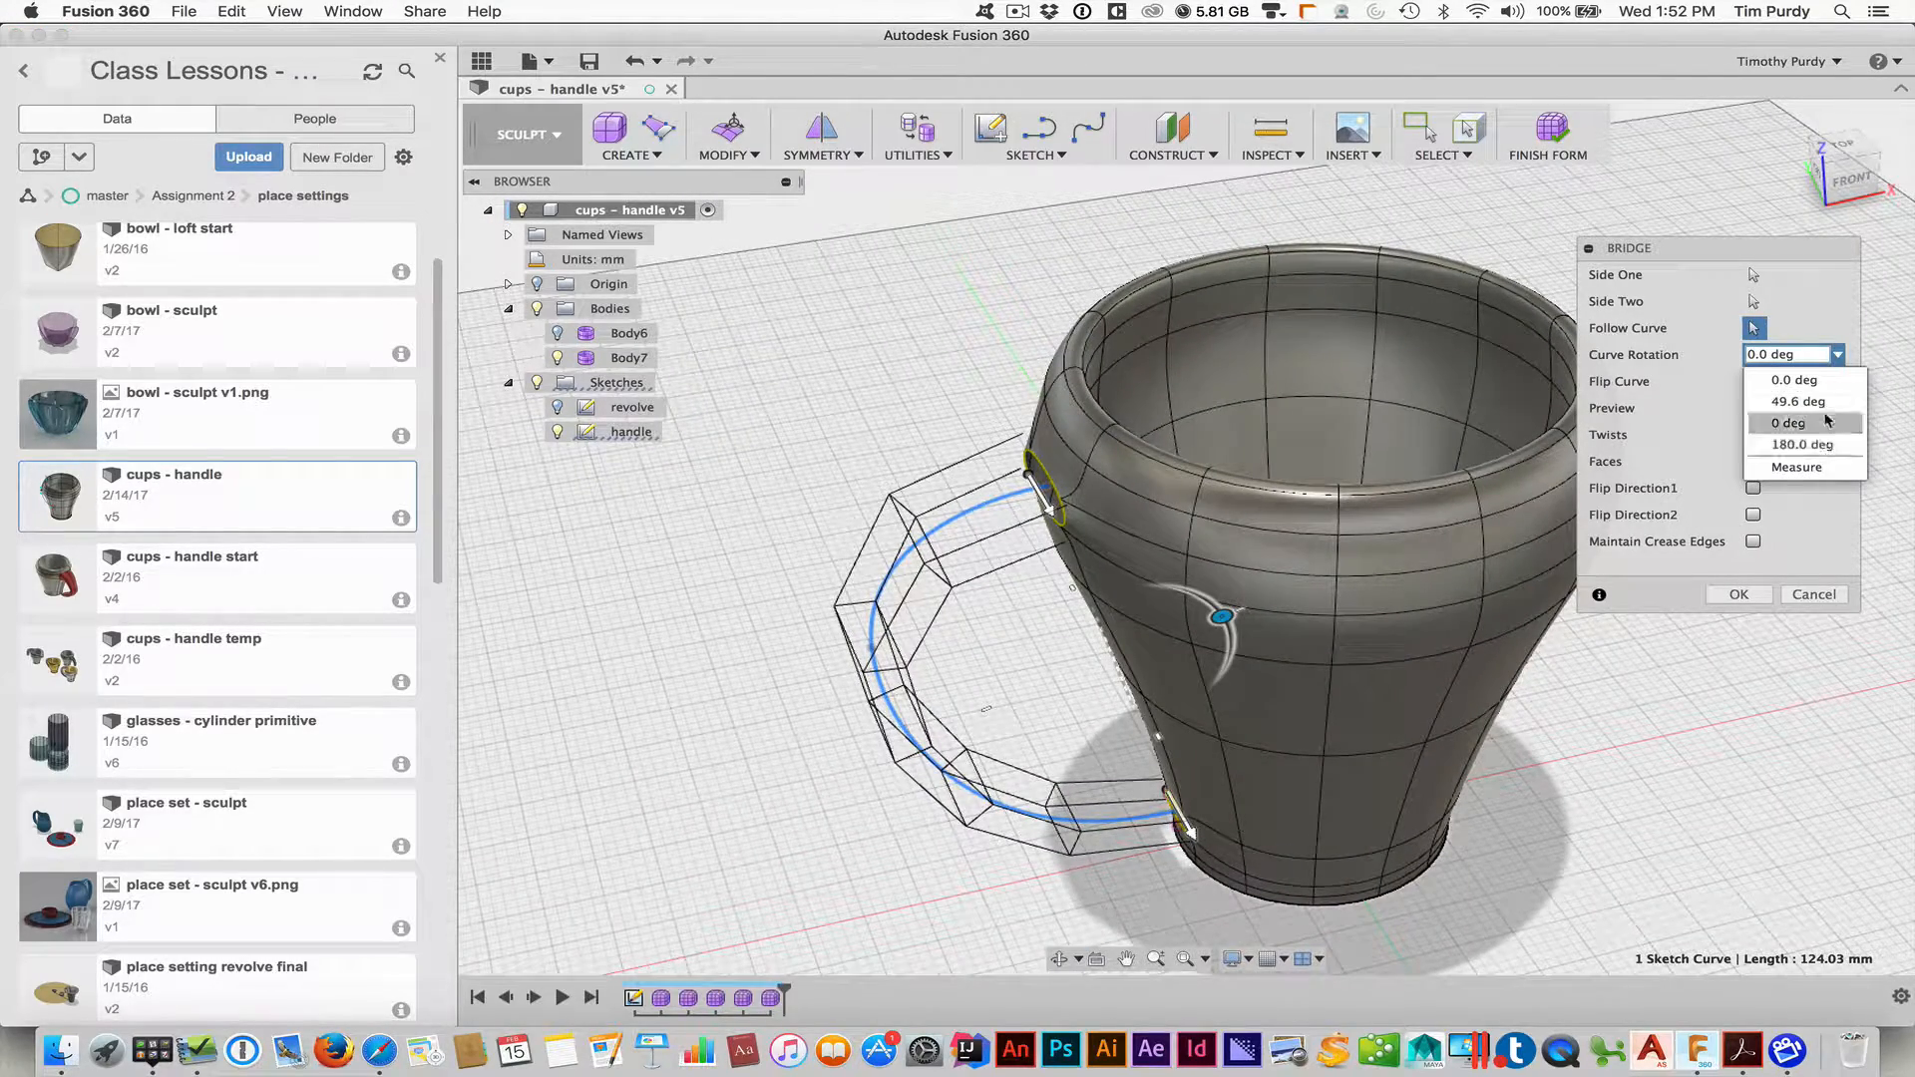
click(1837, 356)
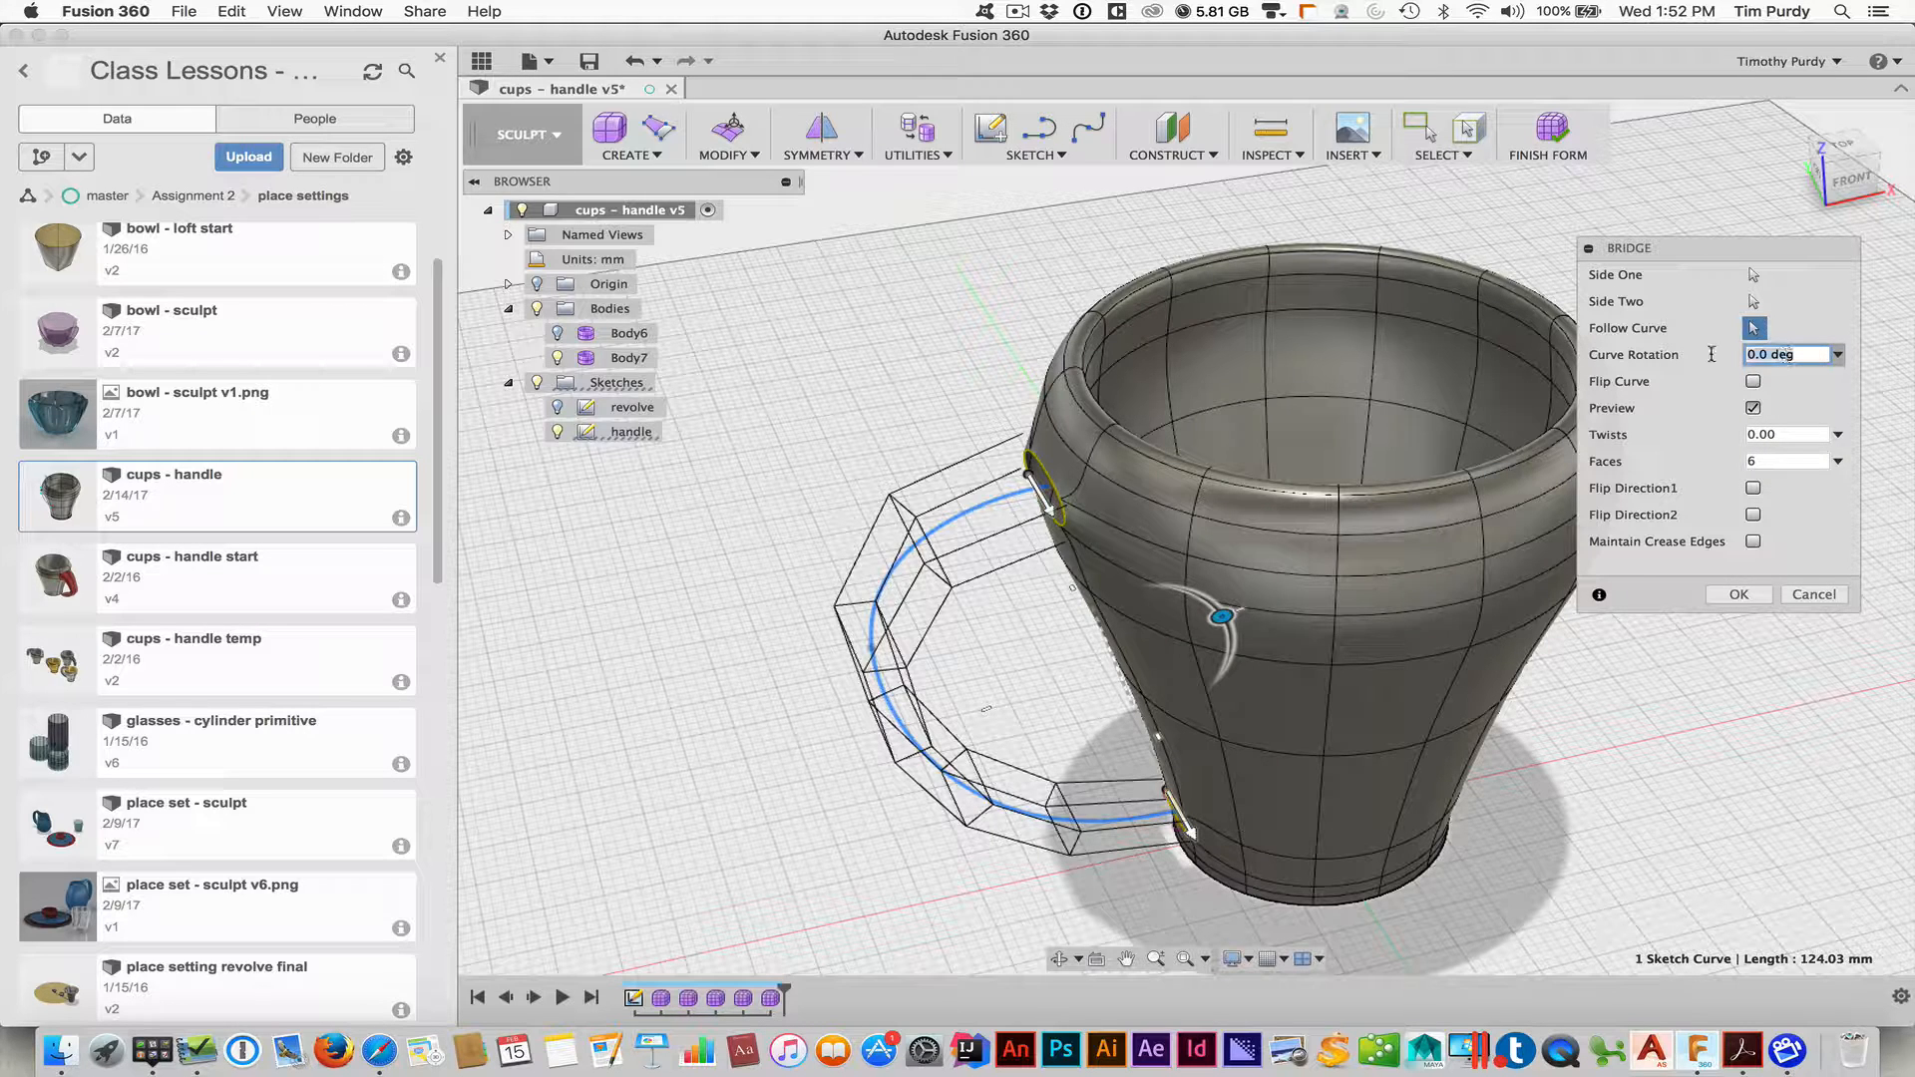
key(Tab)
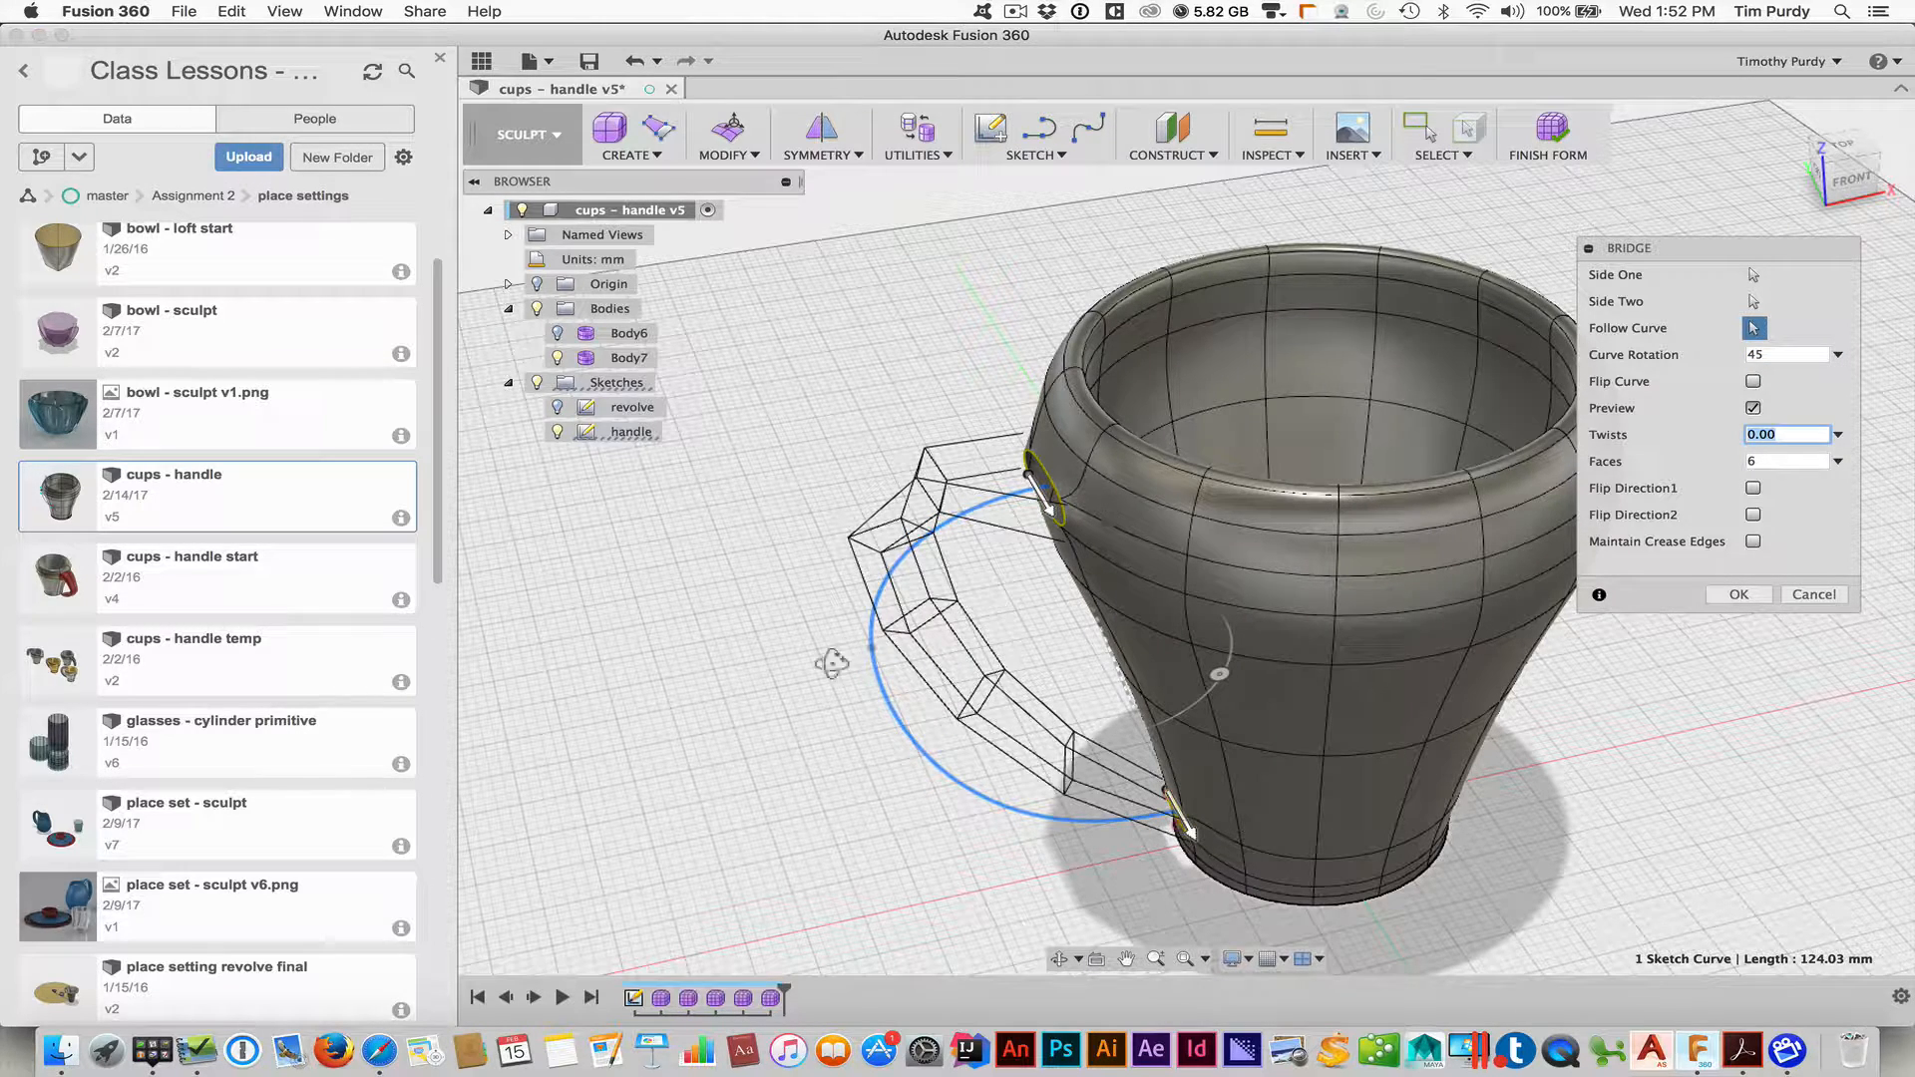
shift+middle_drag(831, 663, 950, 611)
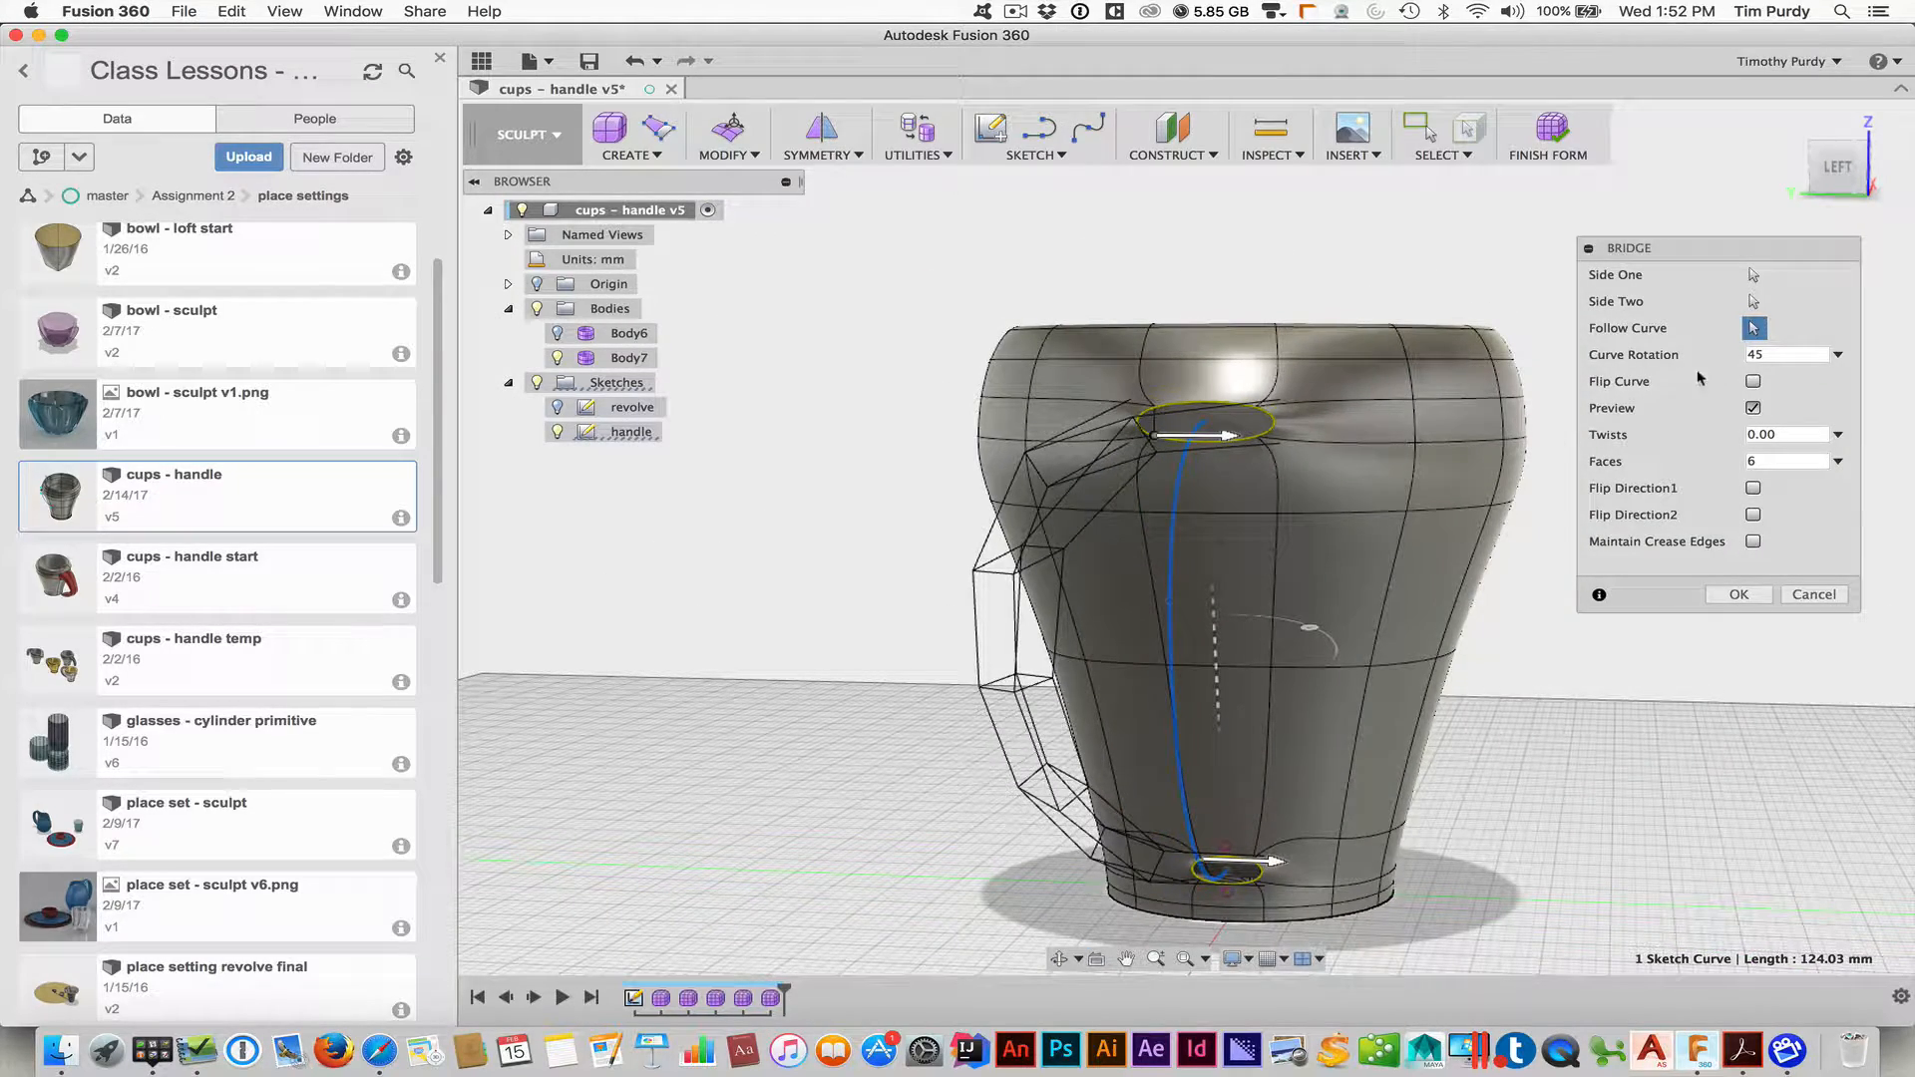
Set the bridge's curve rotation back to 0 degrees
click(1784, 352)
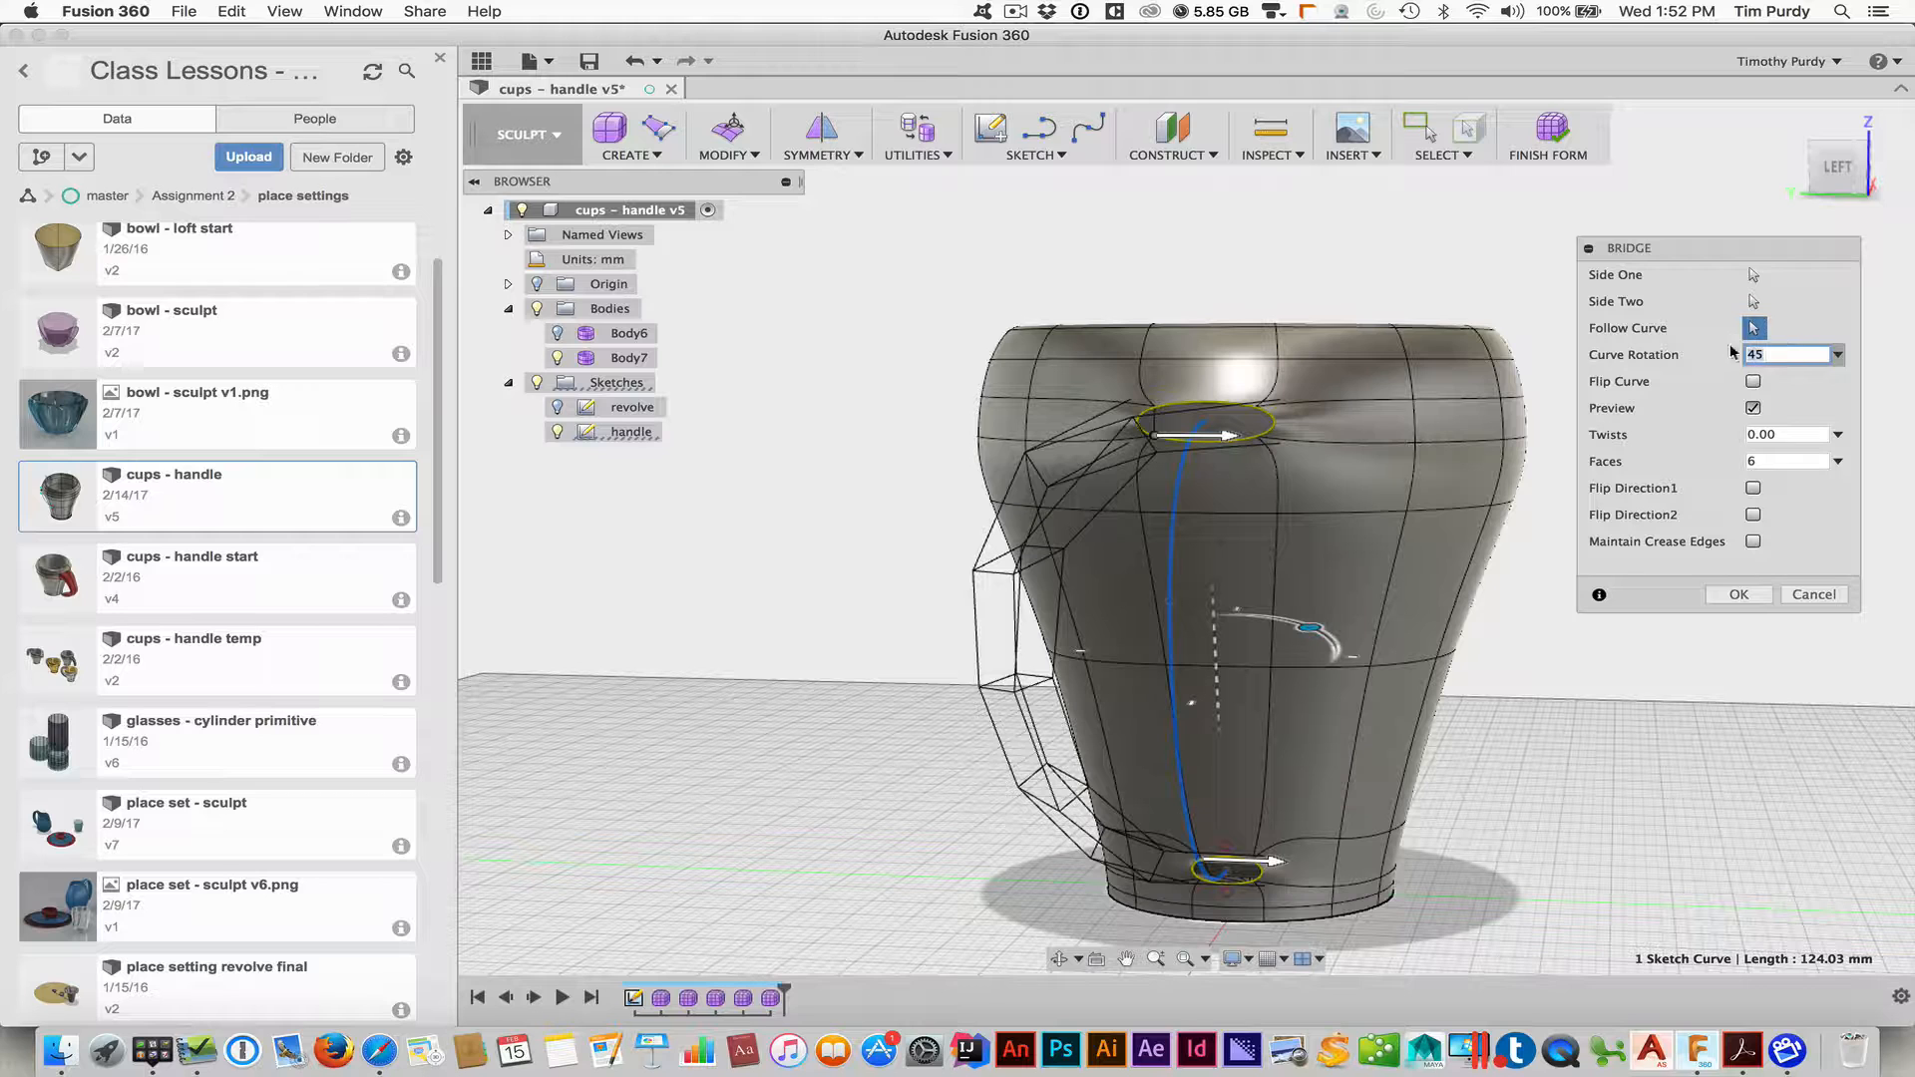
key(BackSpace)
key(BackSpace)
text(0)
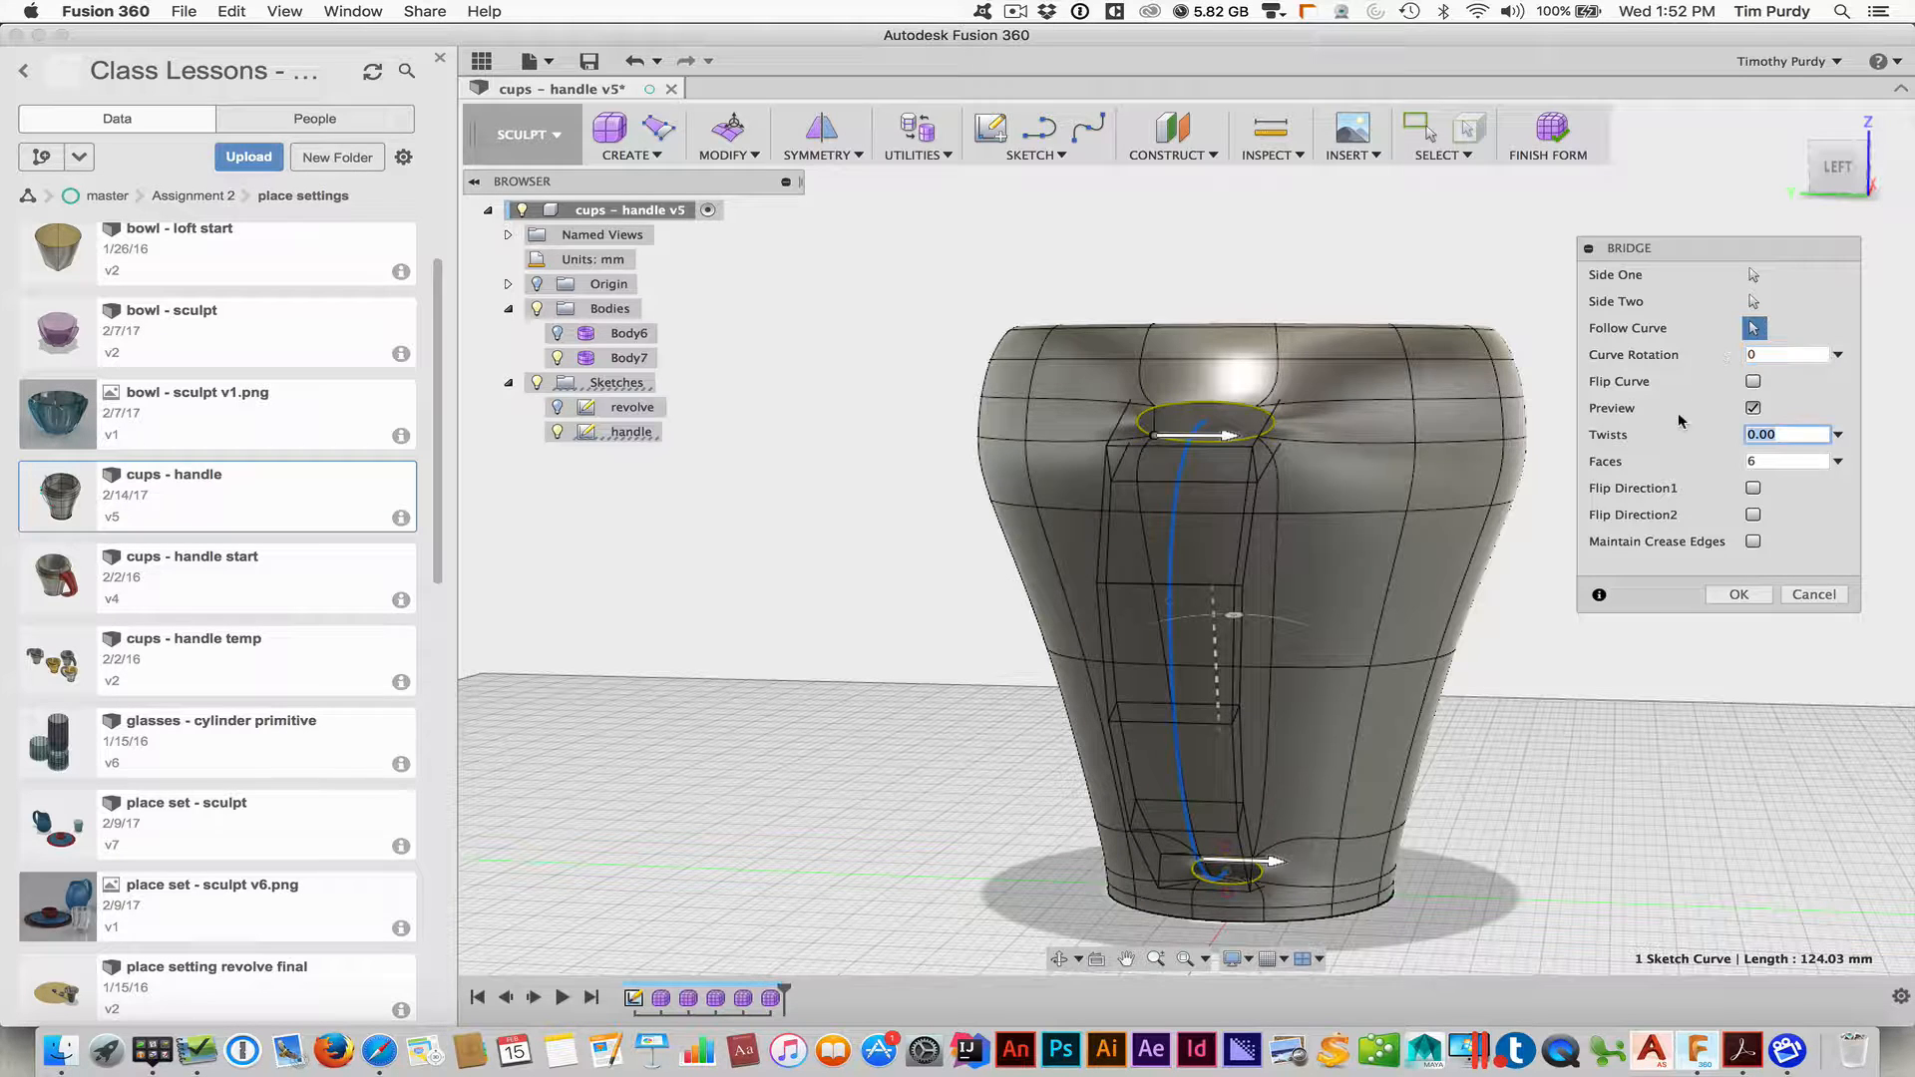
key(Tab)
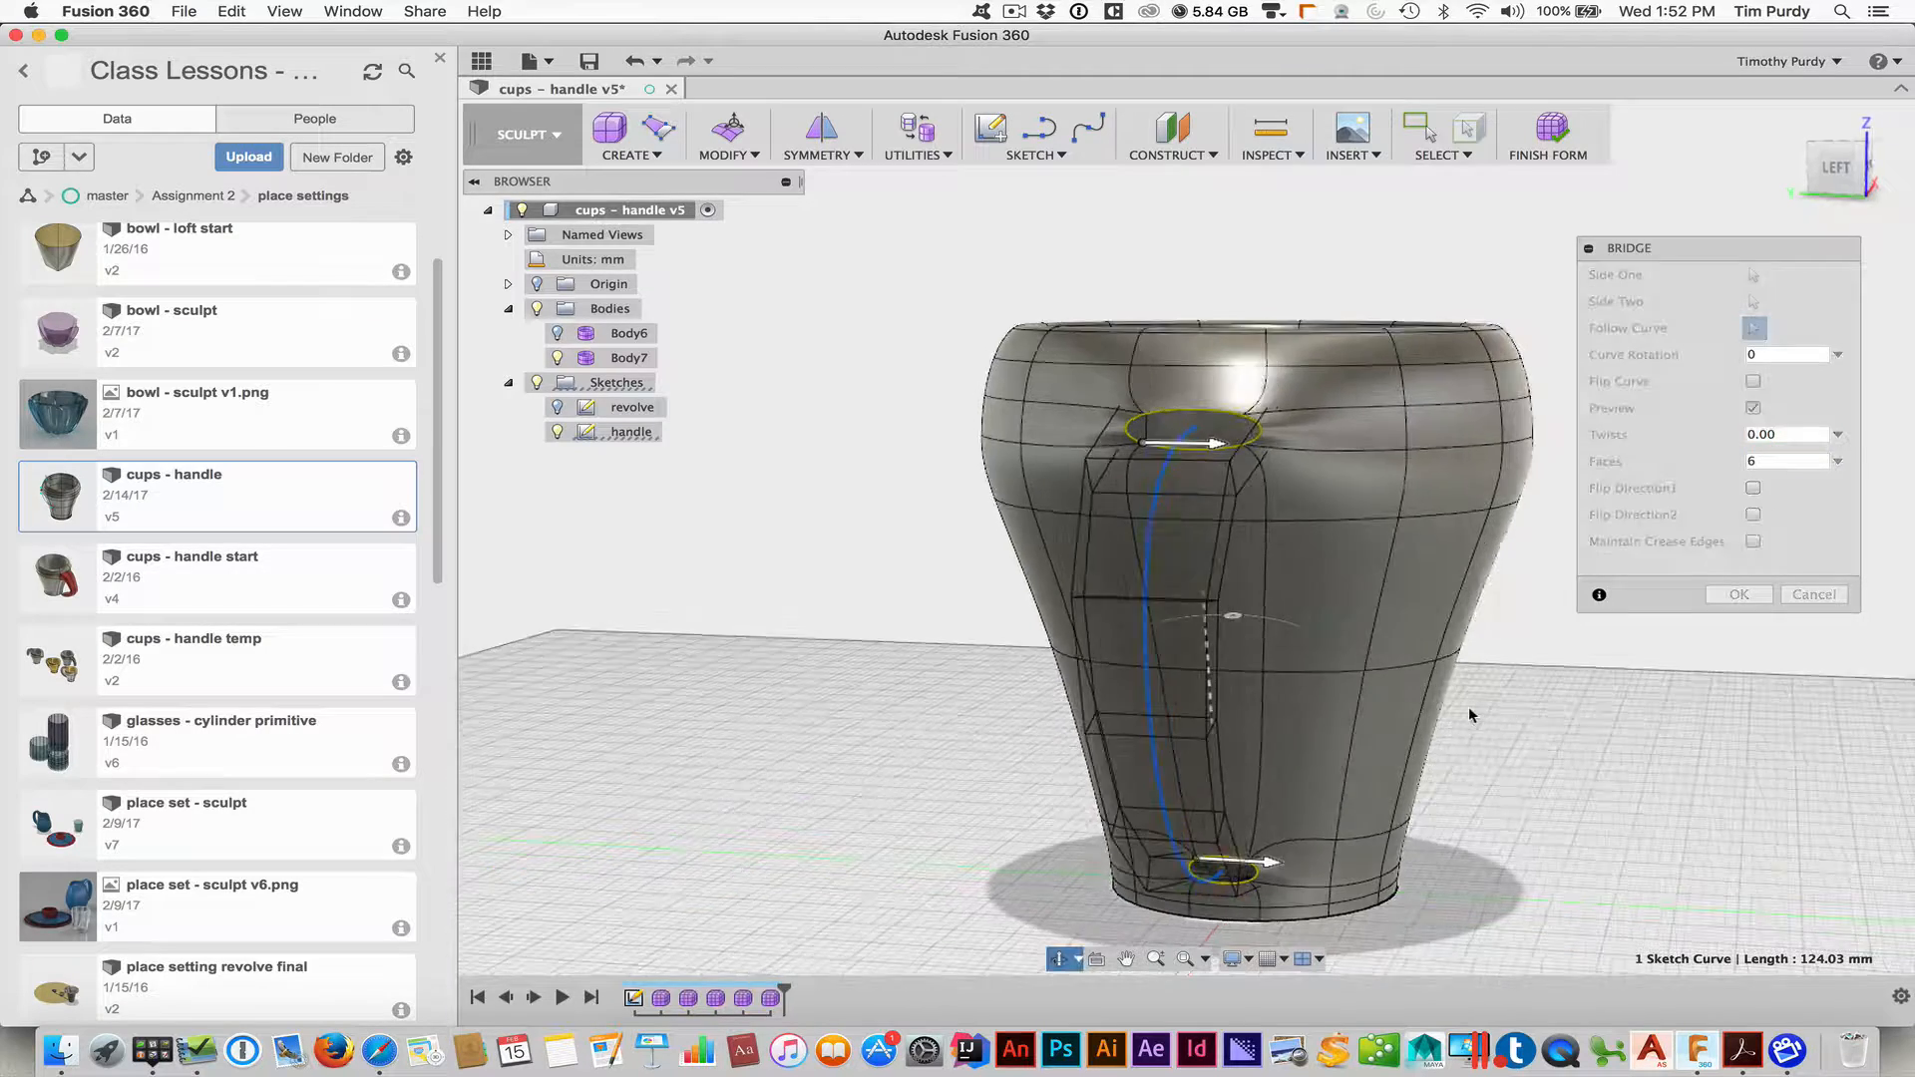
Try reversing the bridge direction at both the upper and lower openings, and turn both direction flips back off
shift+middle_drag(1468, 706, 1650, 573)
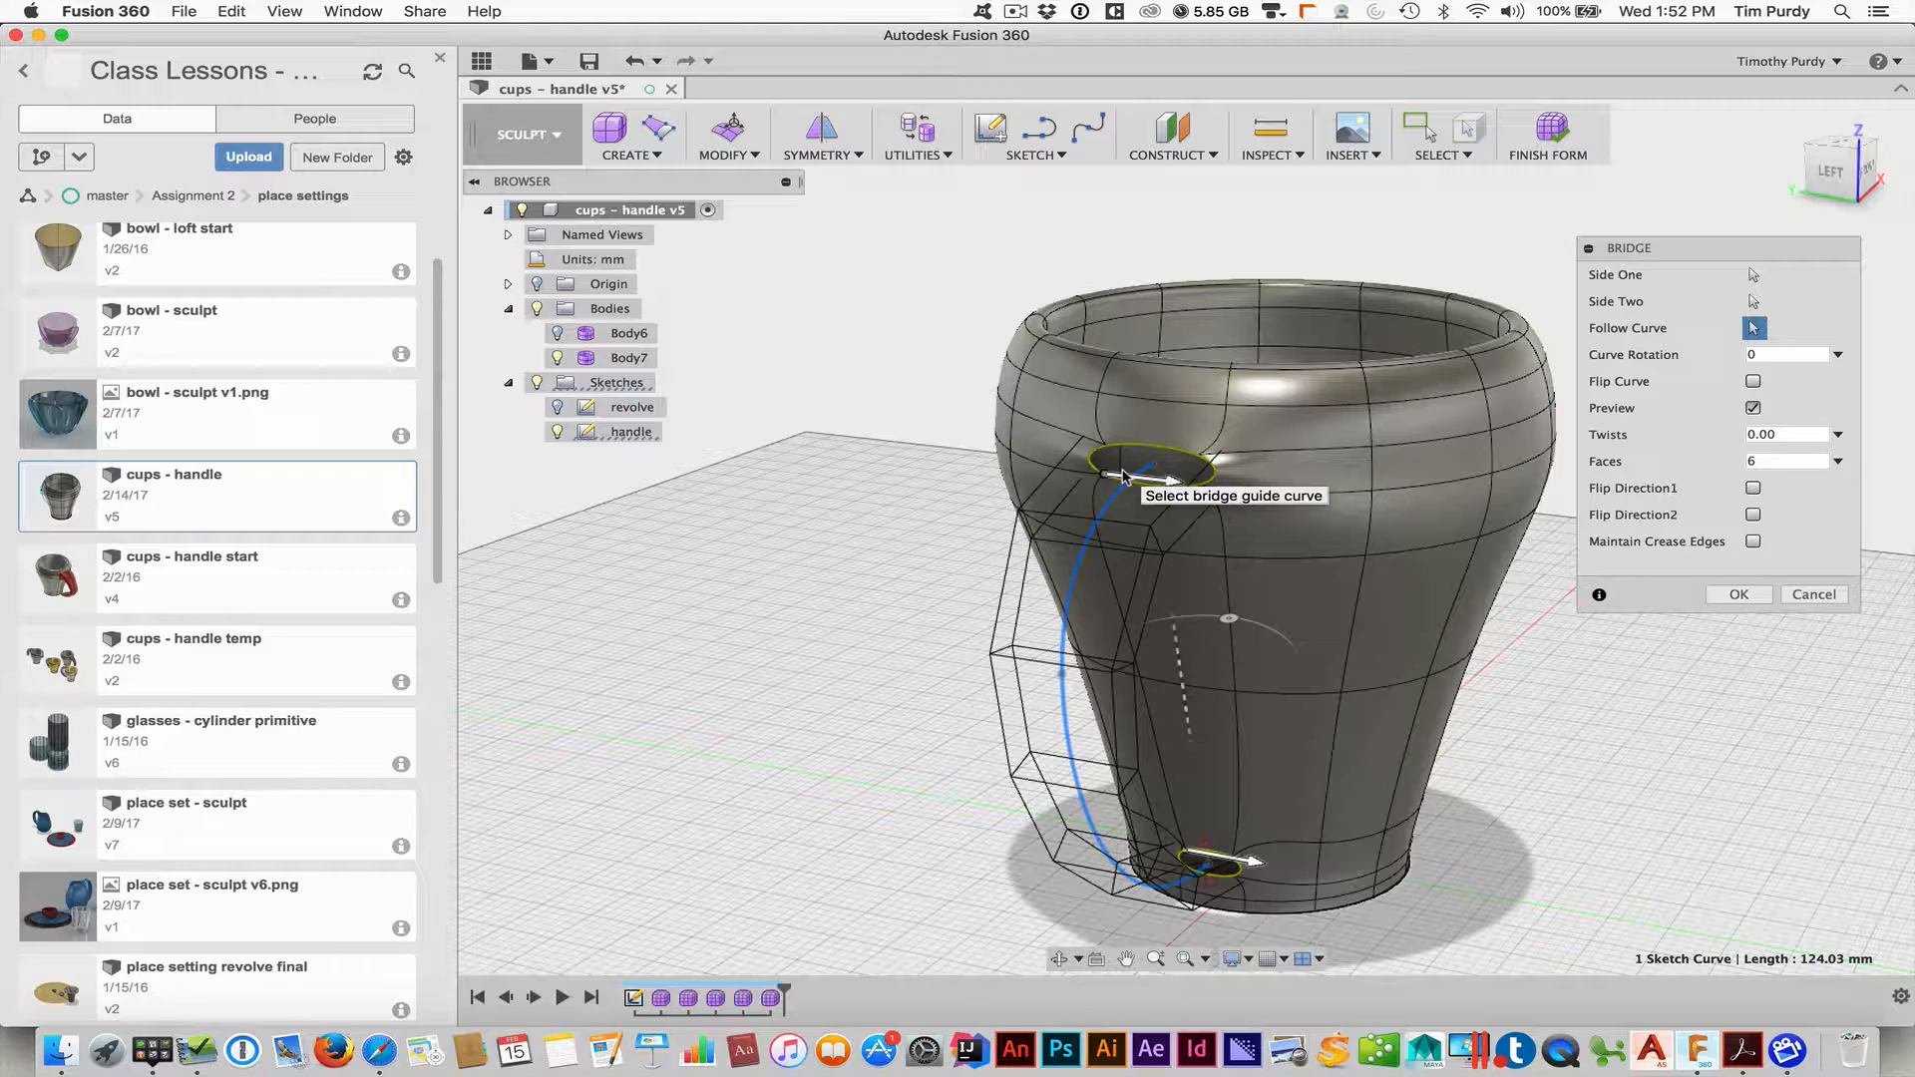
click(1752, 488)
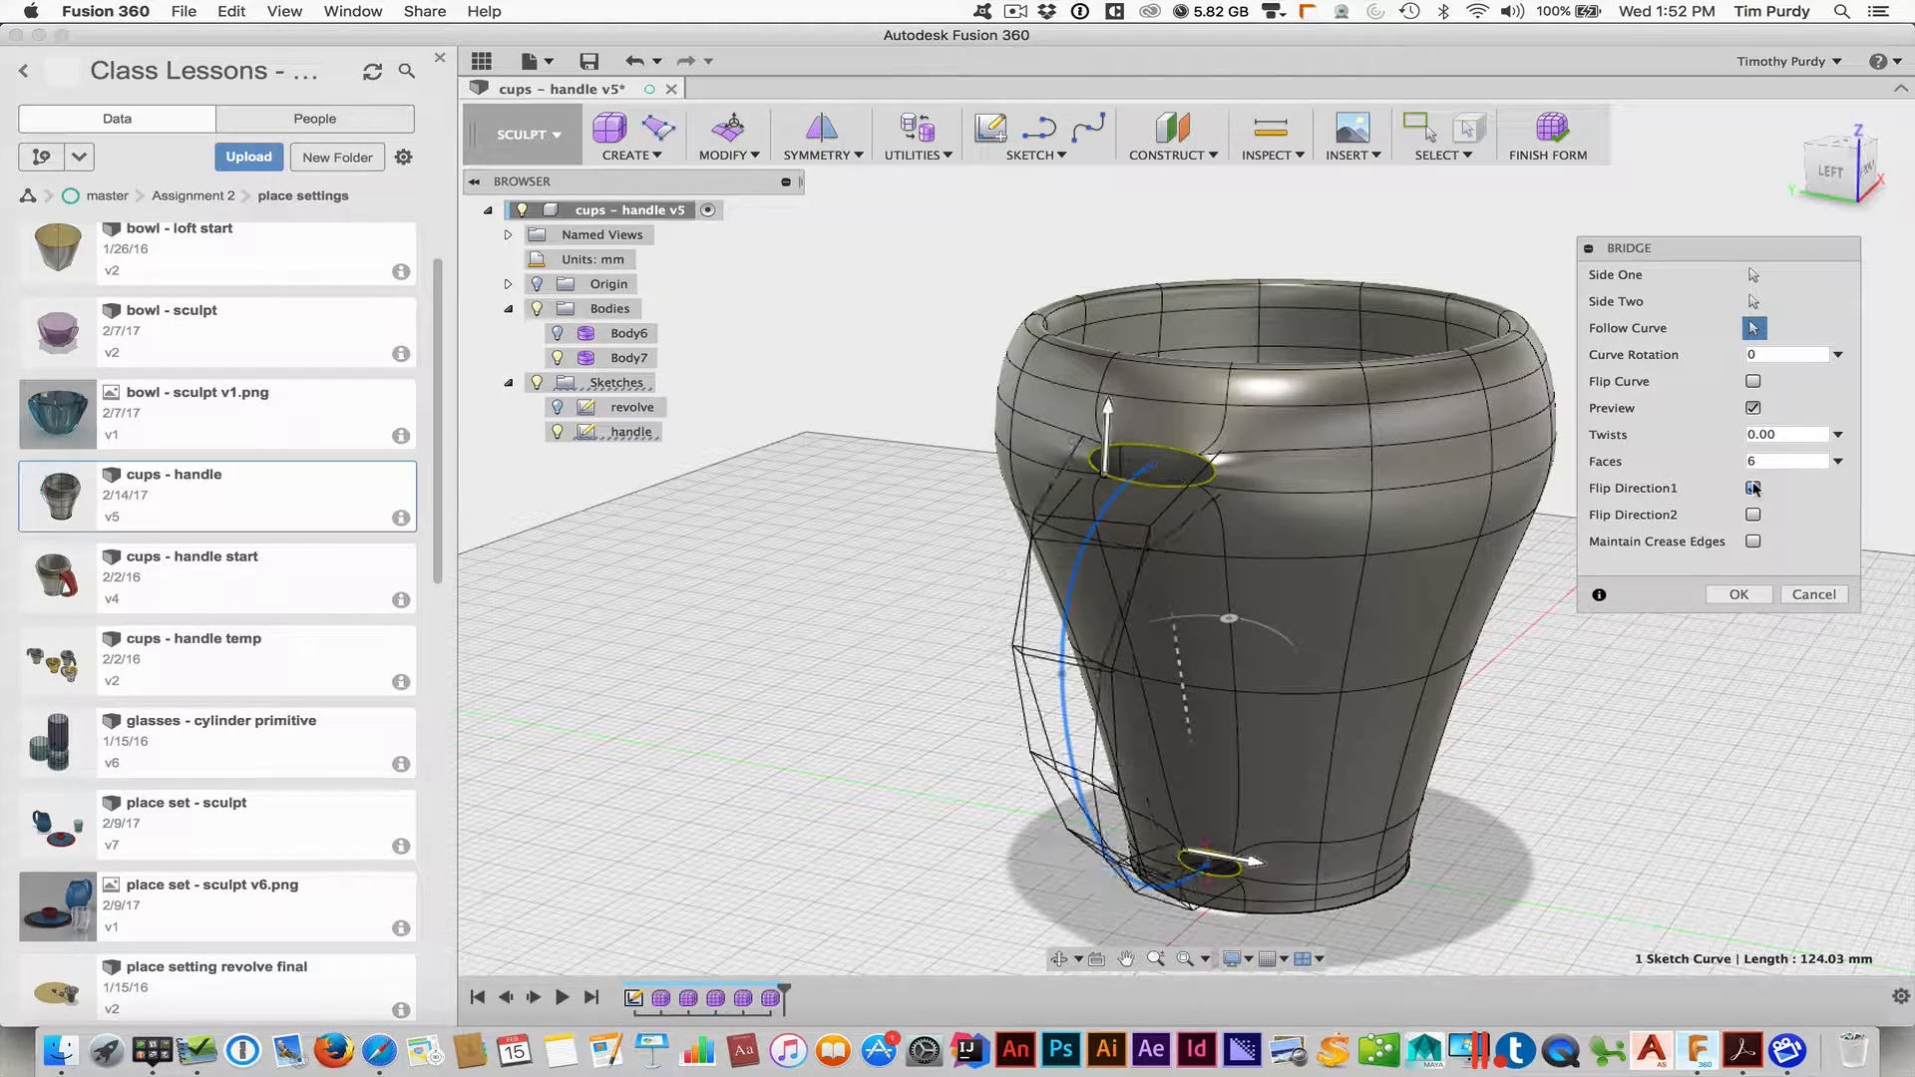
shift+middle_drag(1022, 875, 1020, 843)
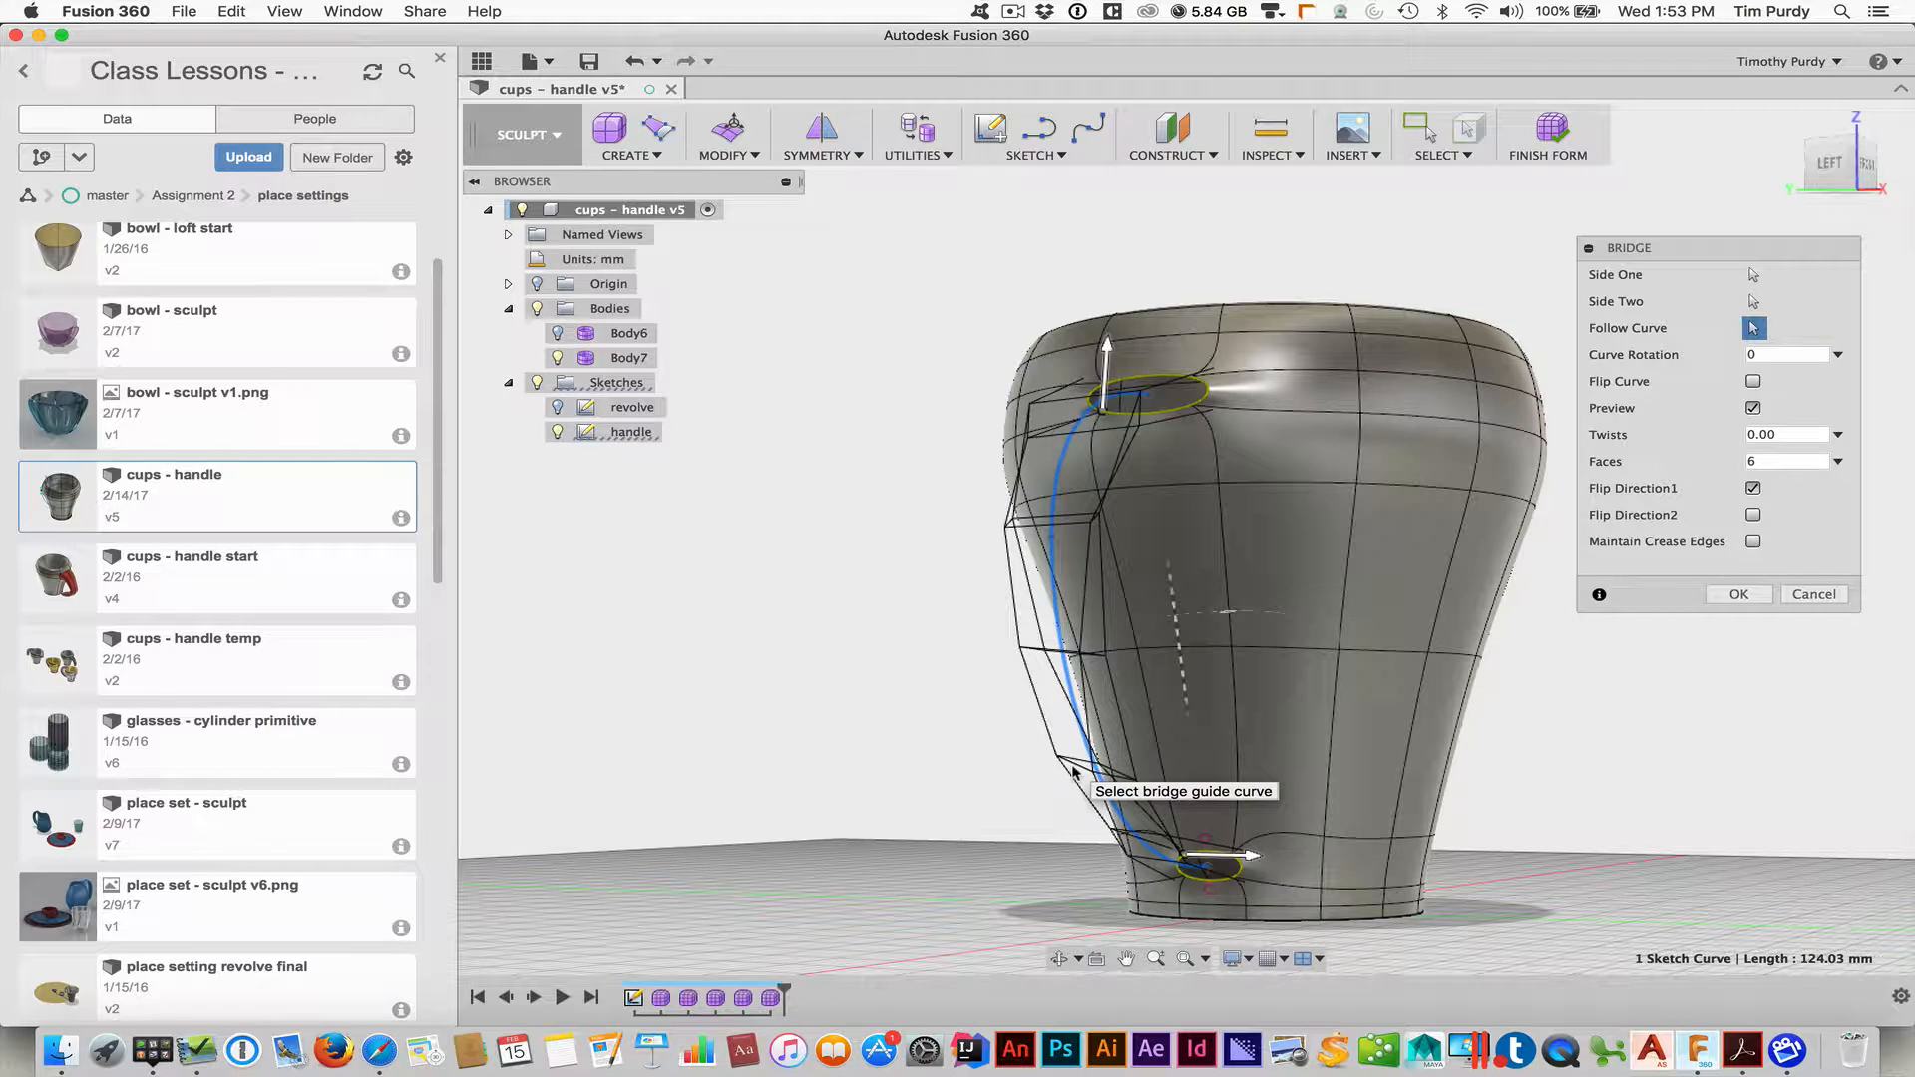
click(1753, 515)
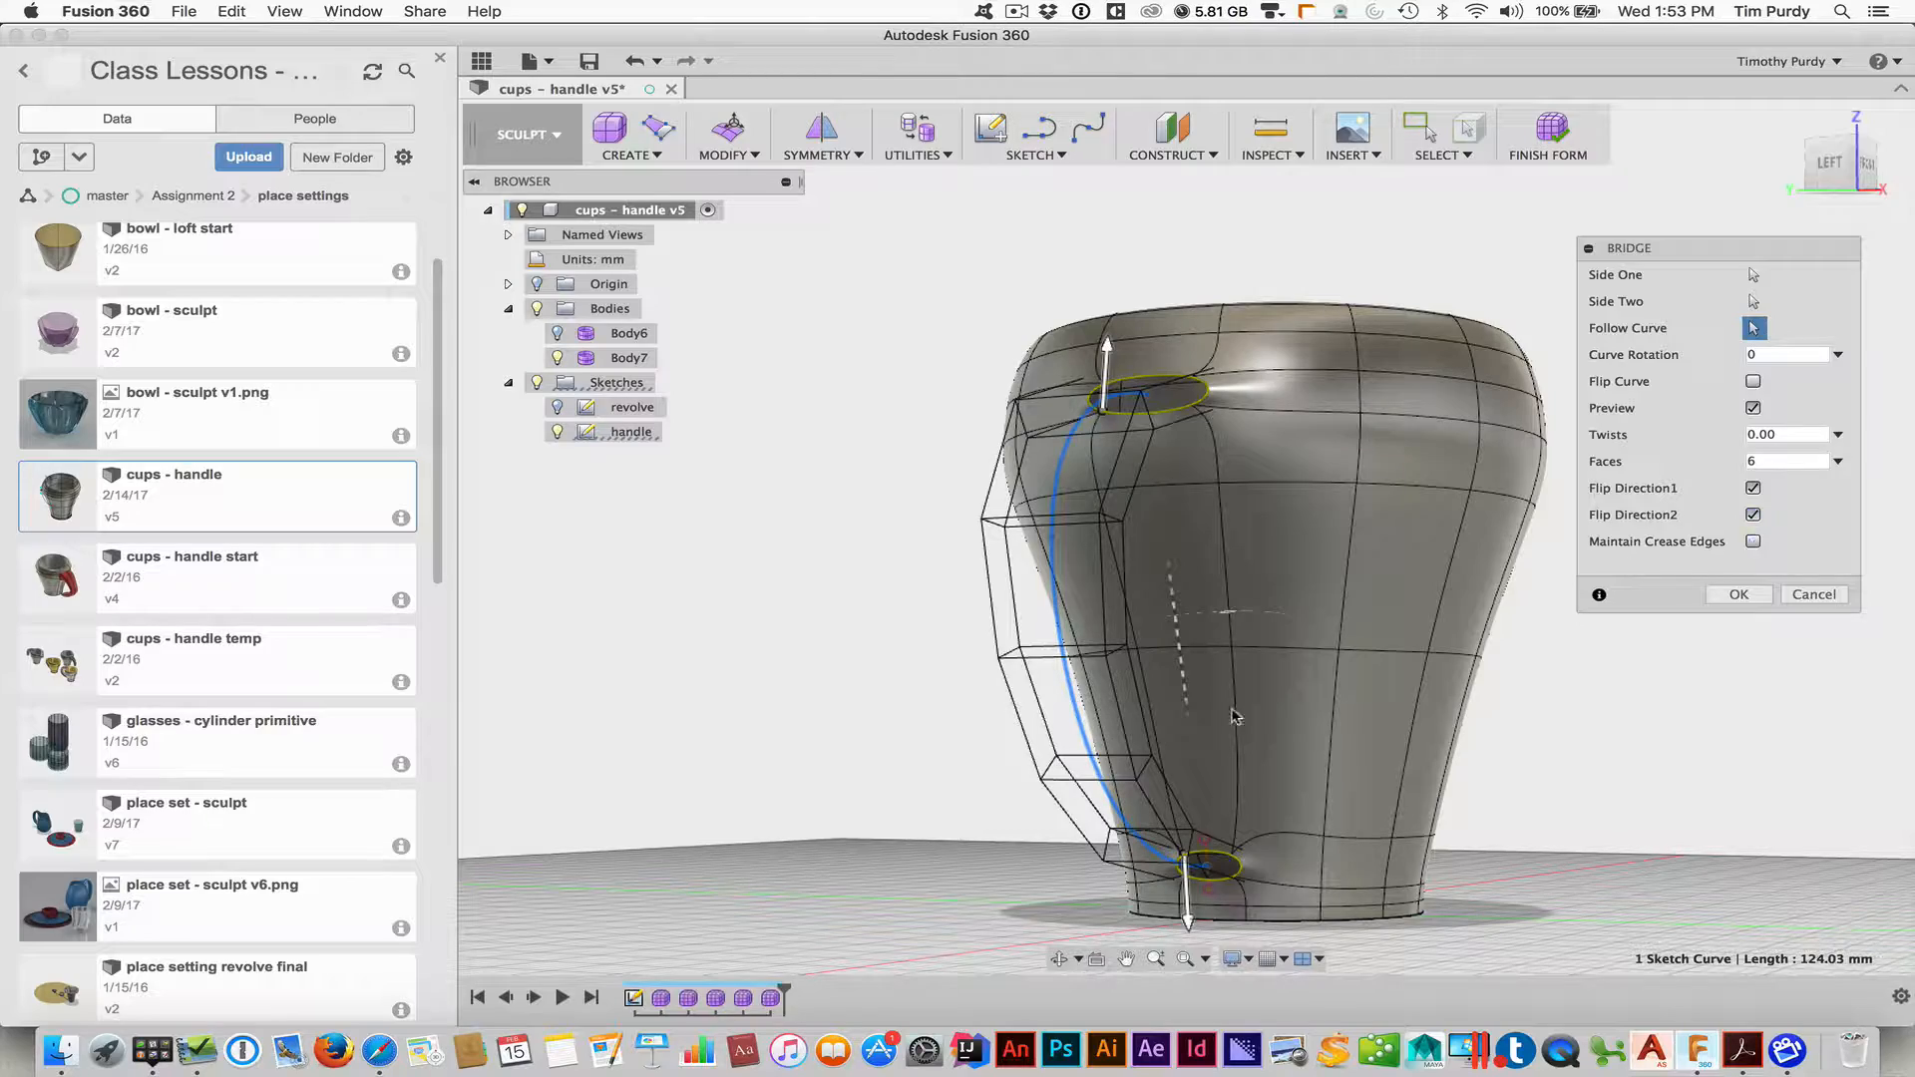
shift+middle_drag(1095, 749, 1035, 784)
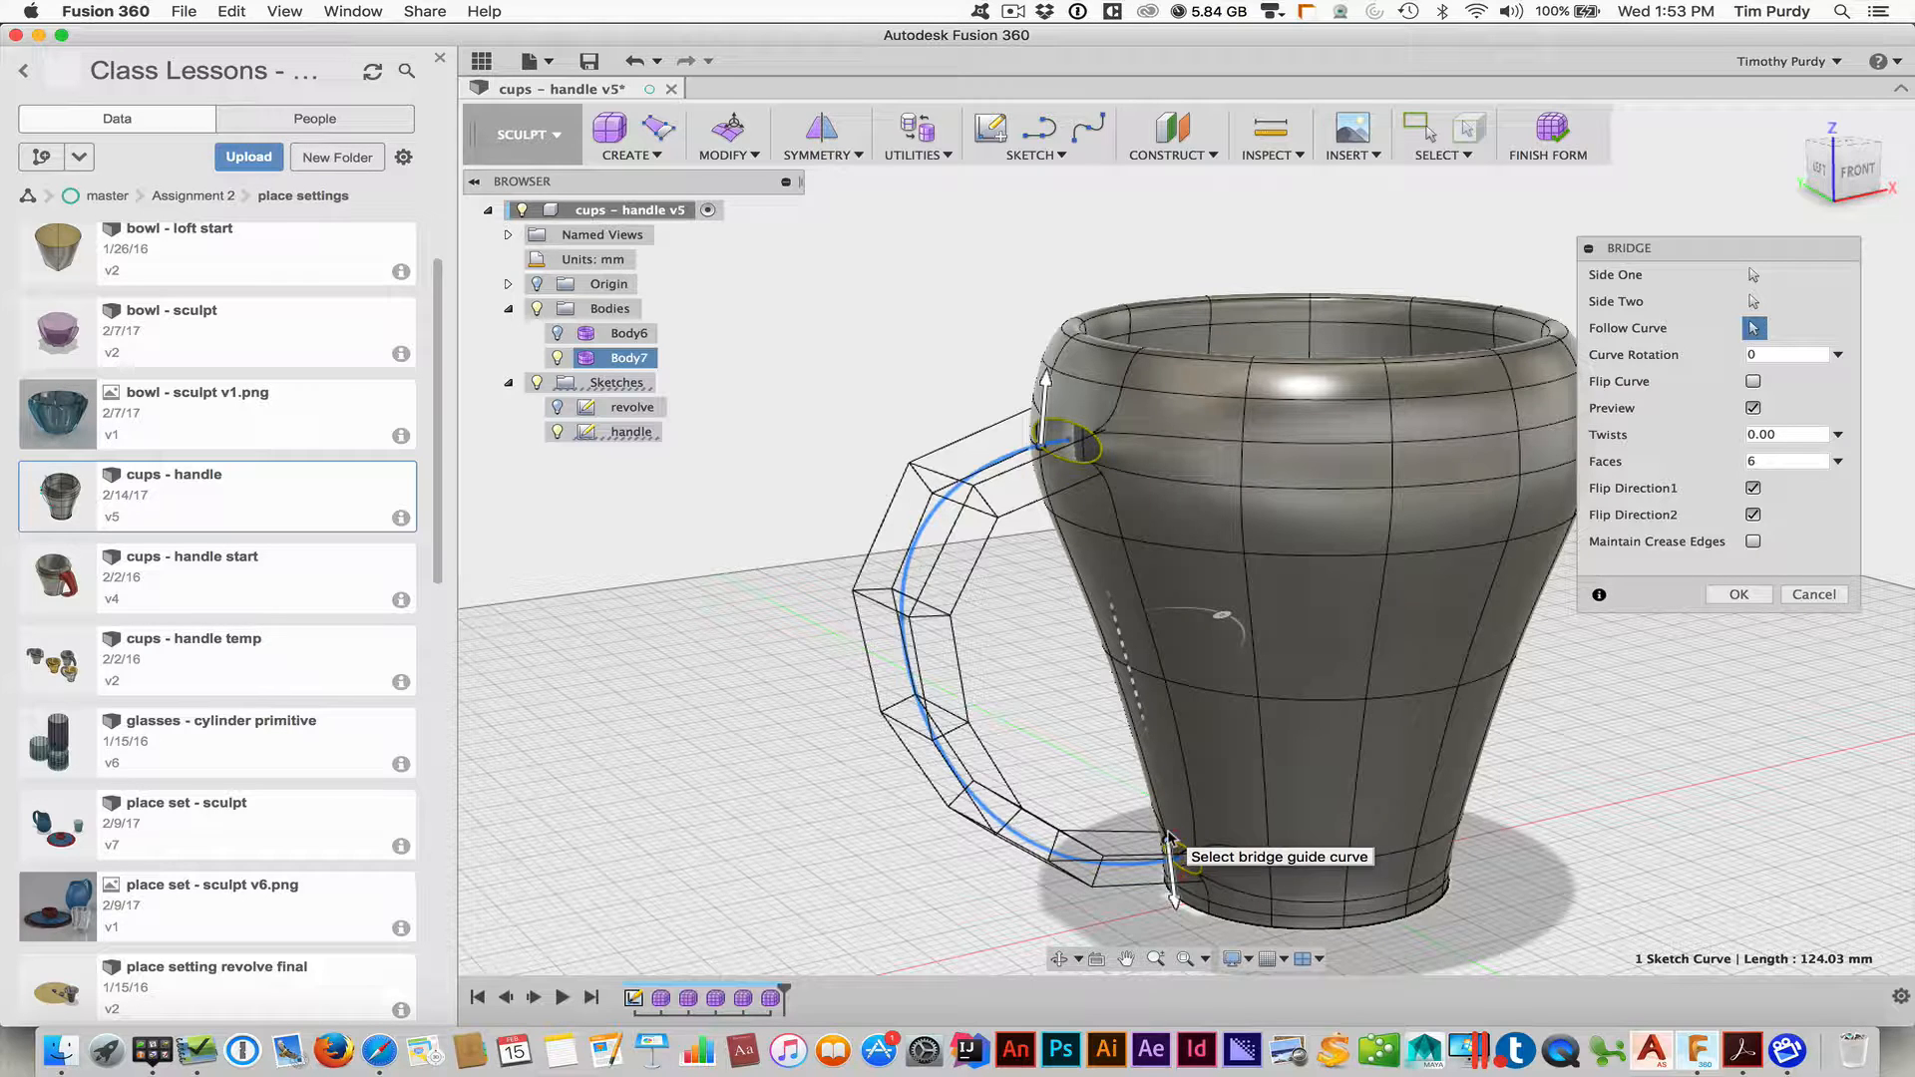
click(1754, 488)
click(1754, 516)
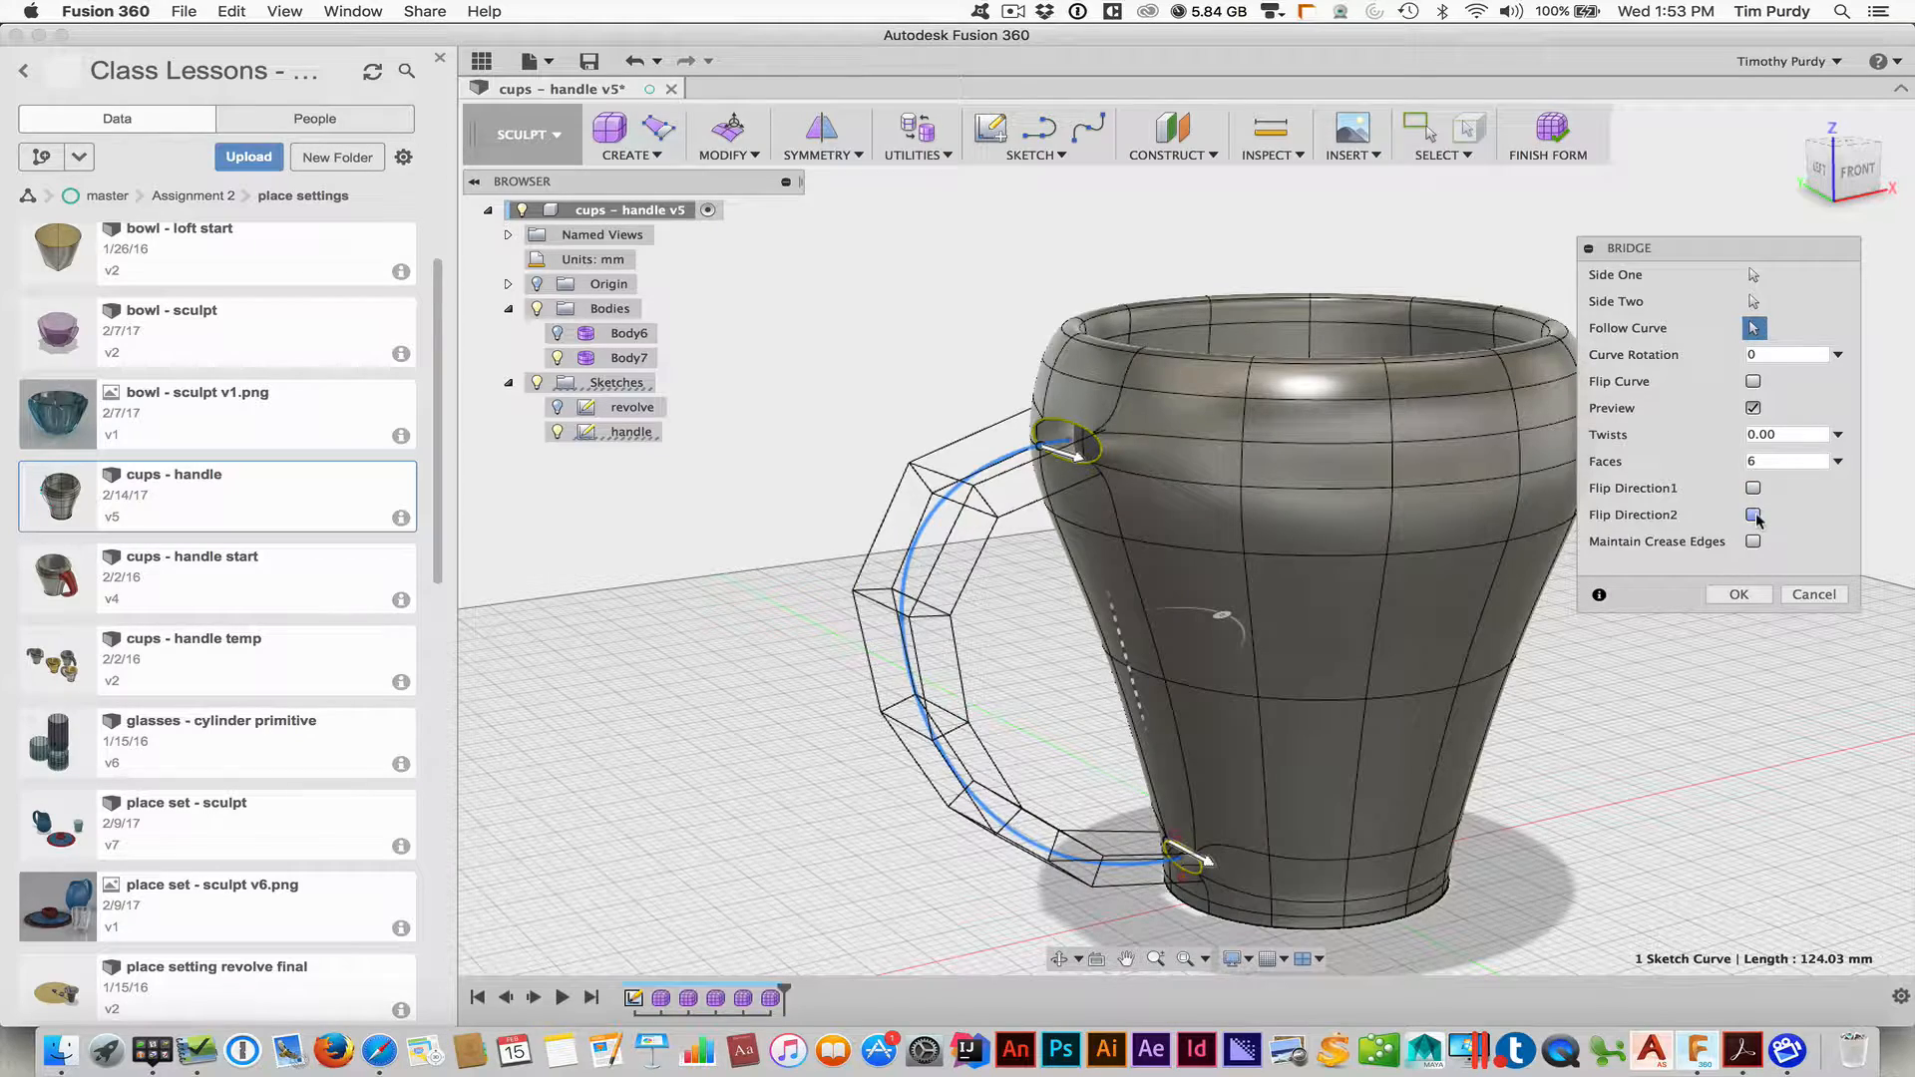
Complete the bridge between the two openings to form the cup's handle
shift+middle_drag(883, 669, 906, 662)
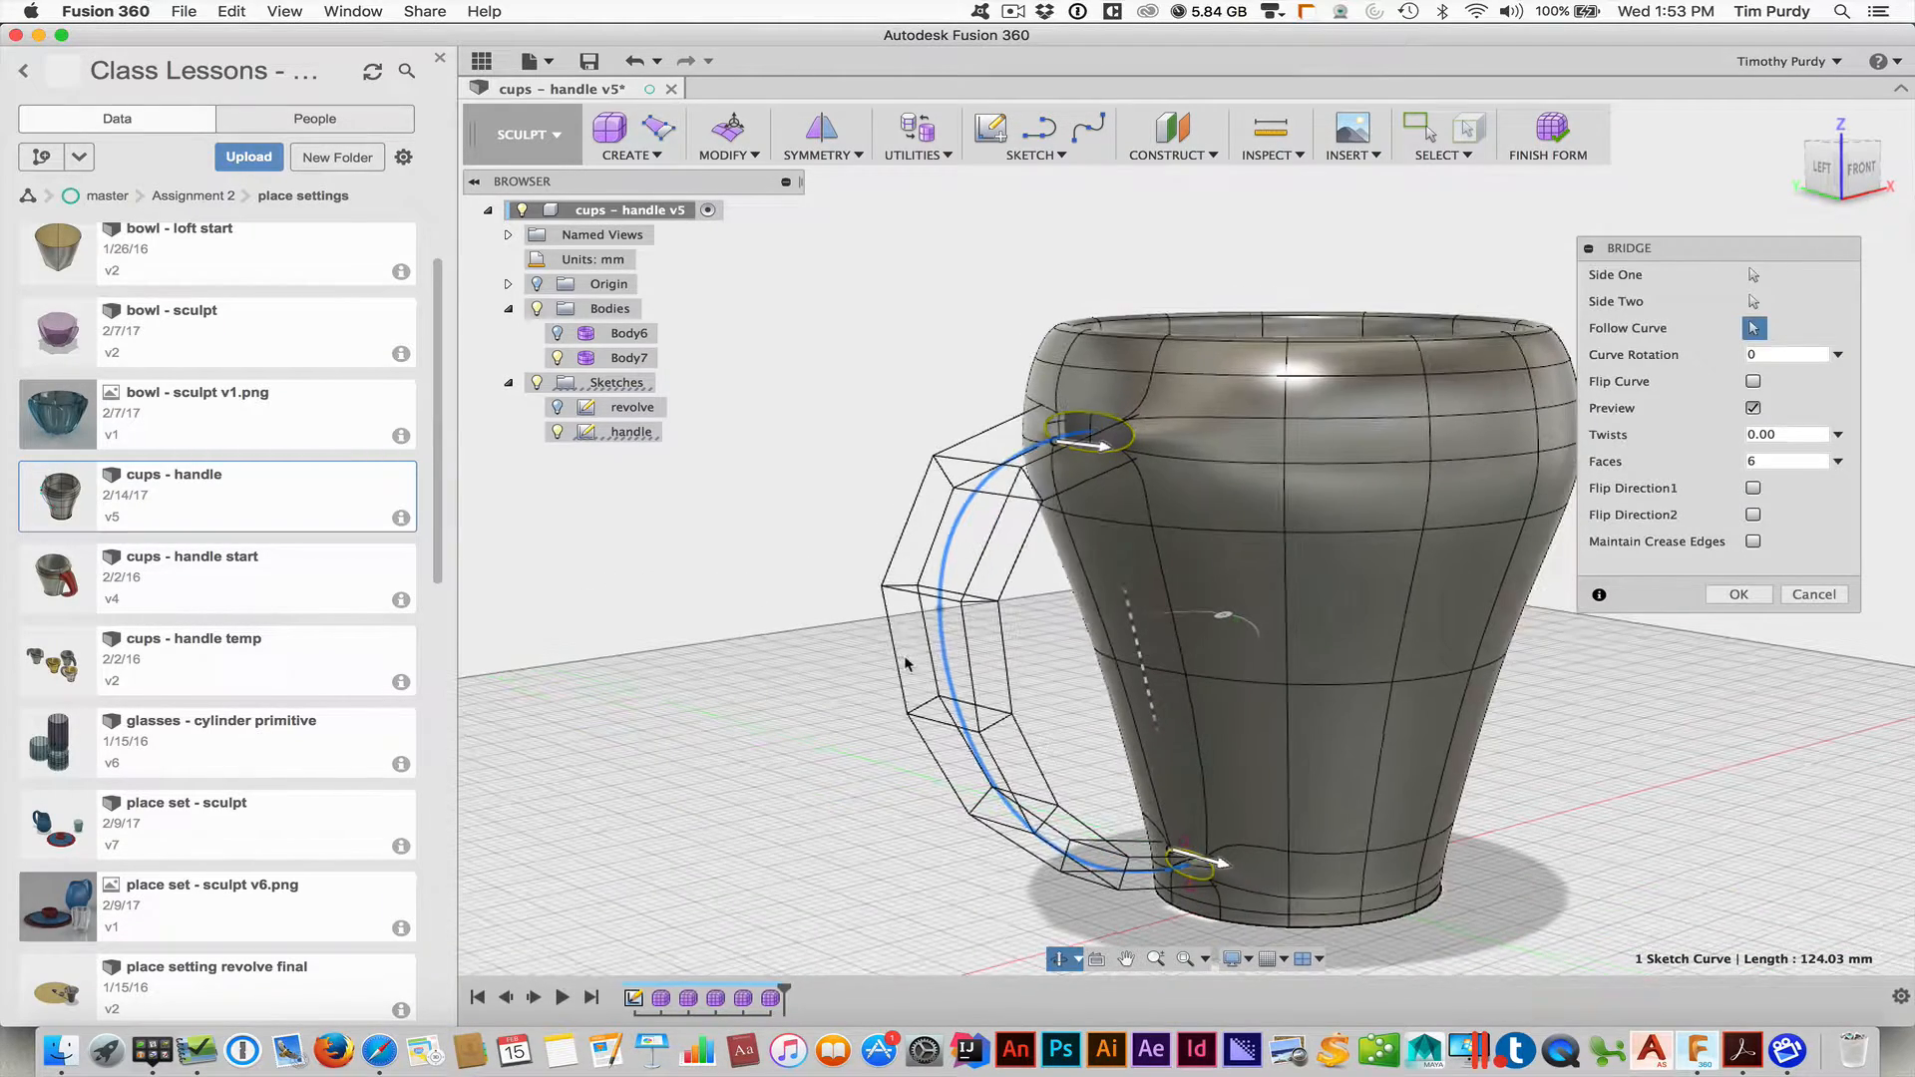
click(1738, 595)
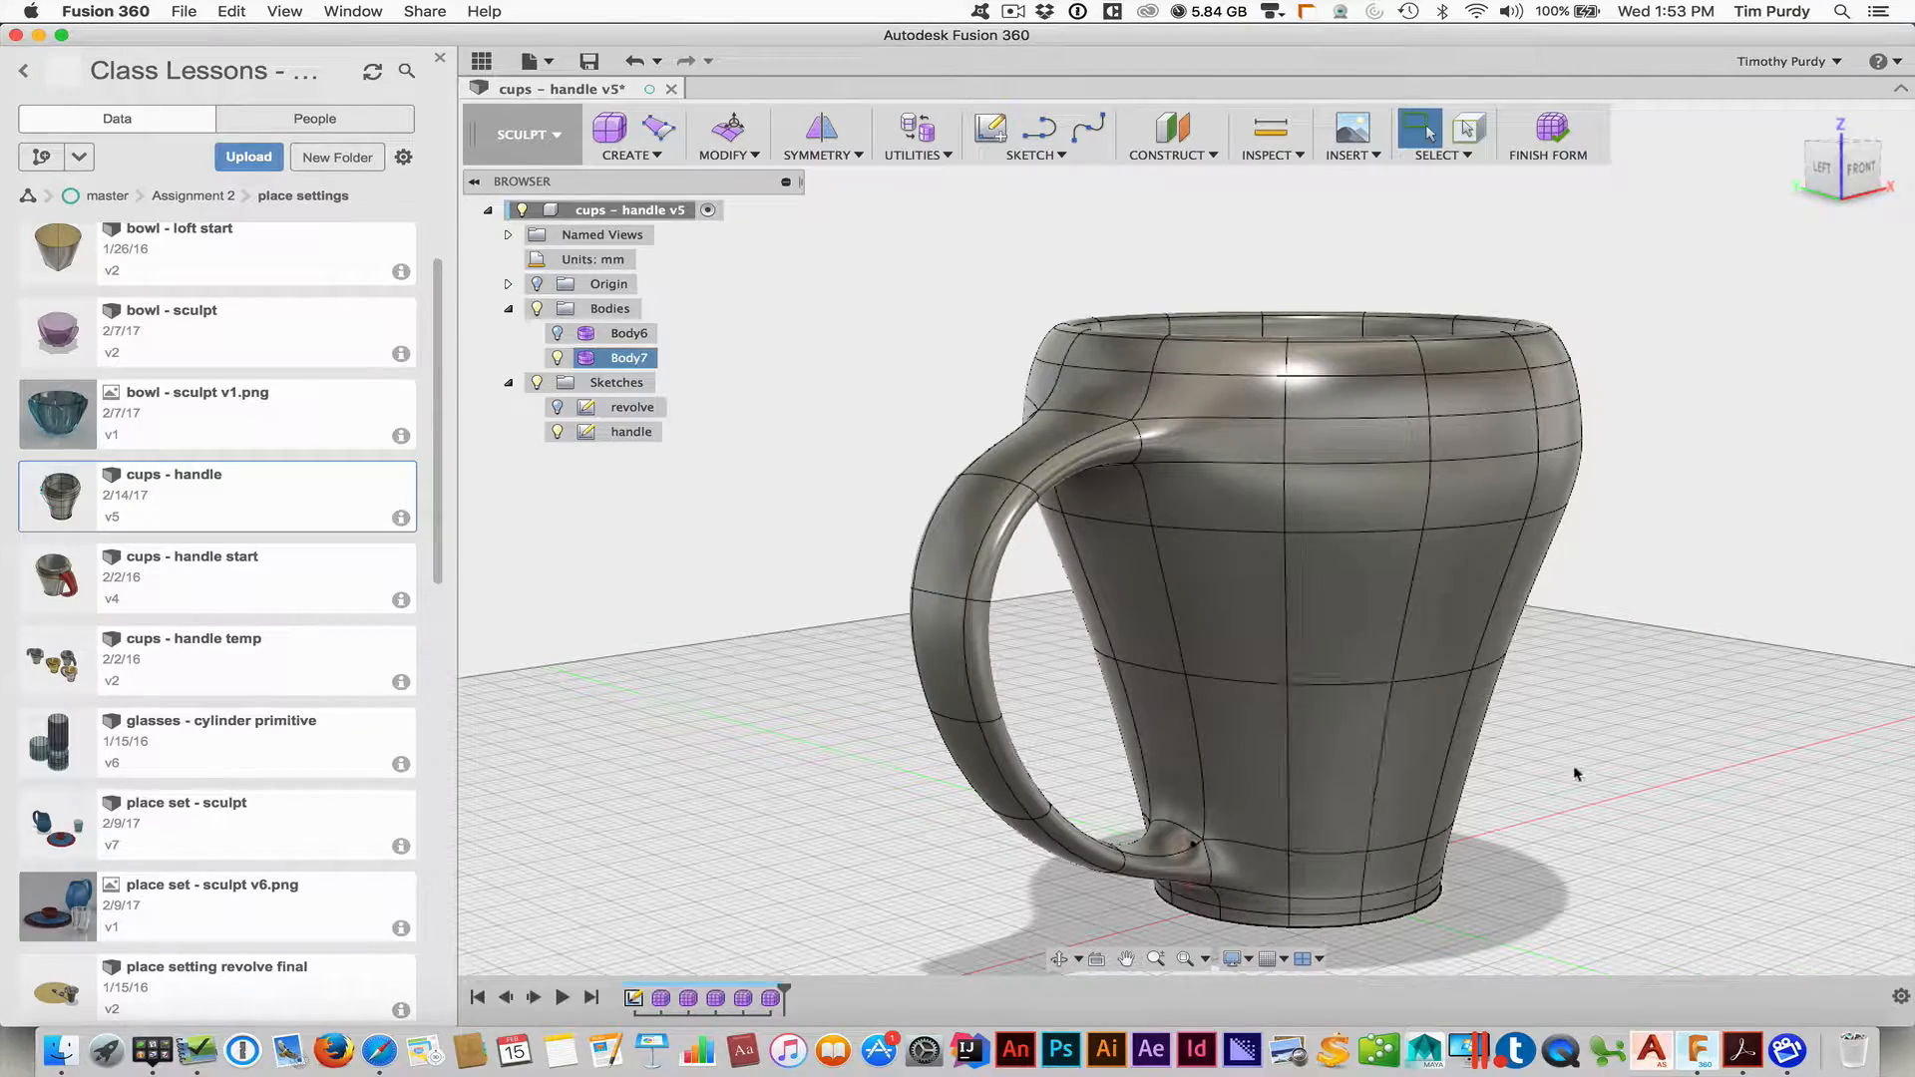
shift+middle_drag(1576, 774, 1646, 641)
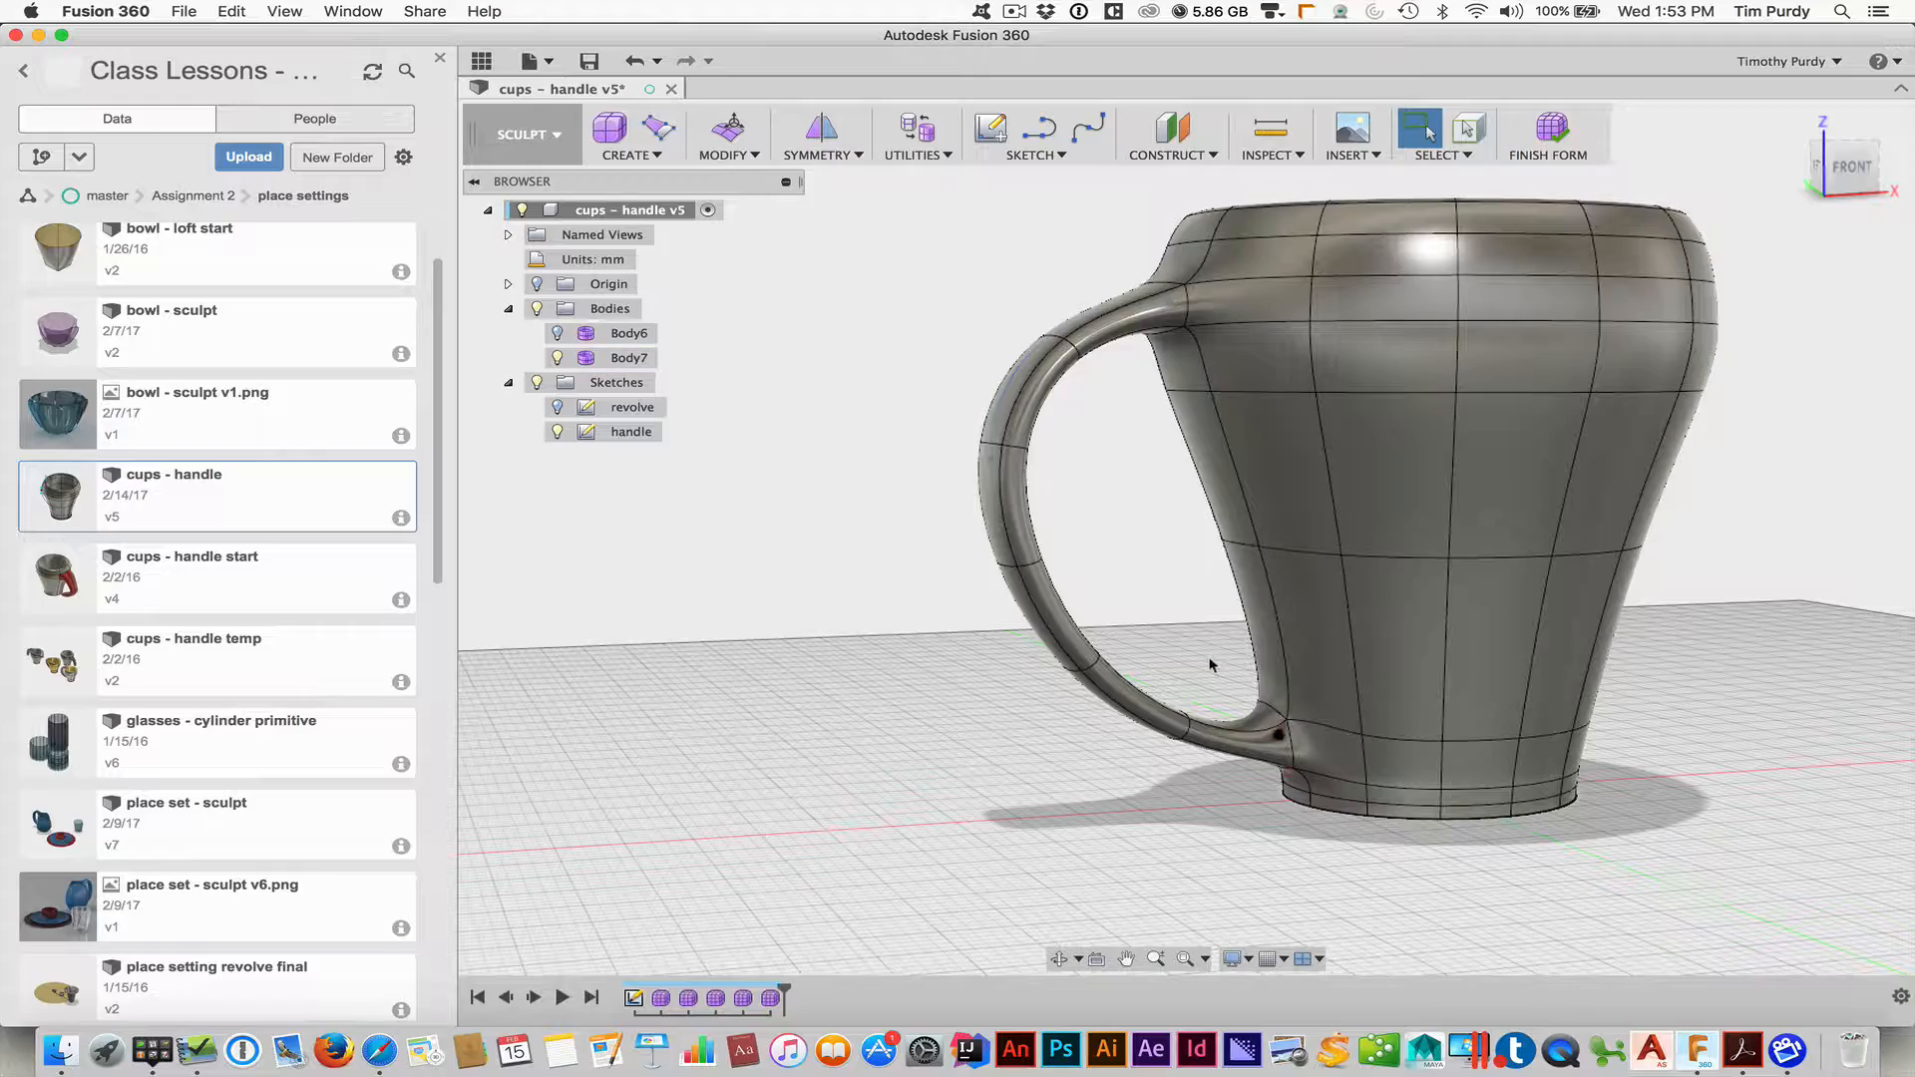
Use Edit Form to enlarge the second edge loop from the top of the handle by scaling it
mouse_move(1207, 662)
shift+middle_down()
mouse_move(1177, 663)
mouse_move(1188, 641)
mouse_move(1216, 650)
shift+middle_up()
scroll(1216, 649, up, 3)
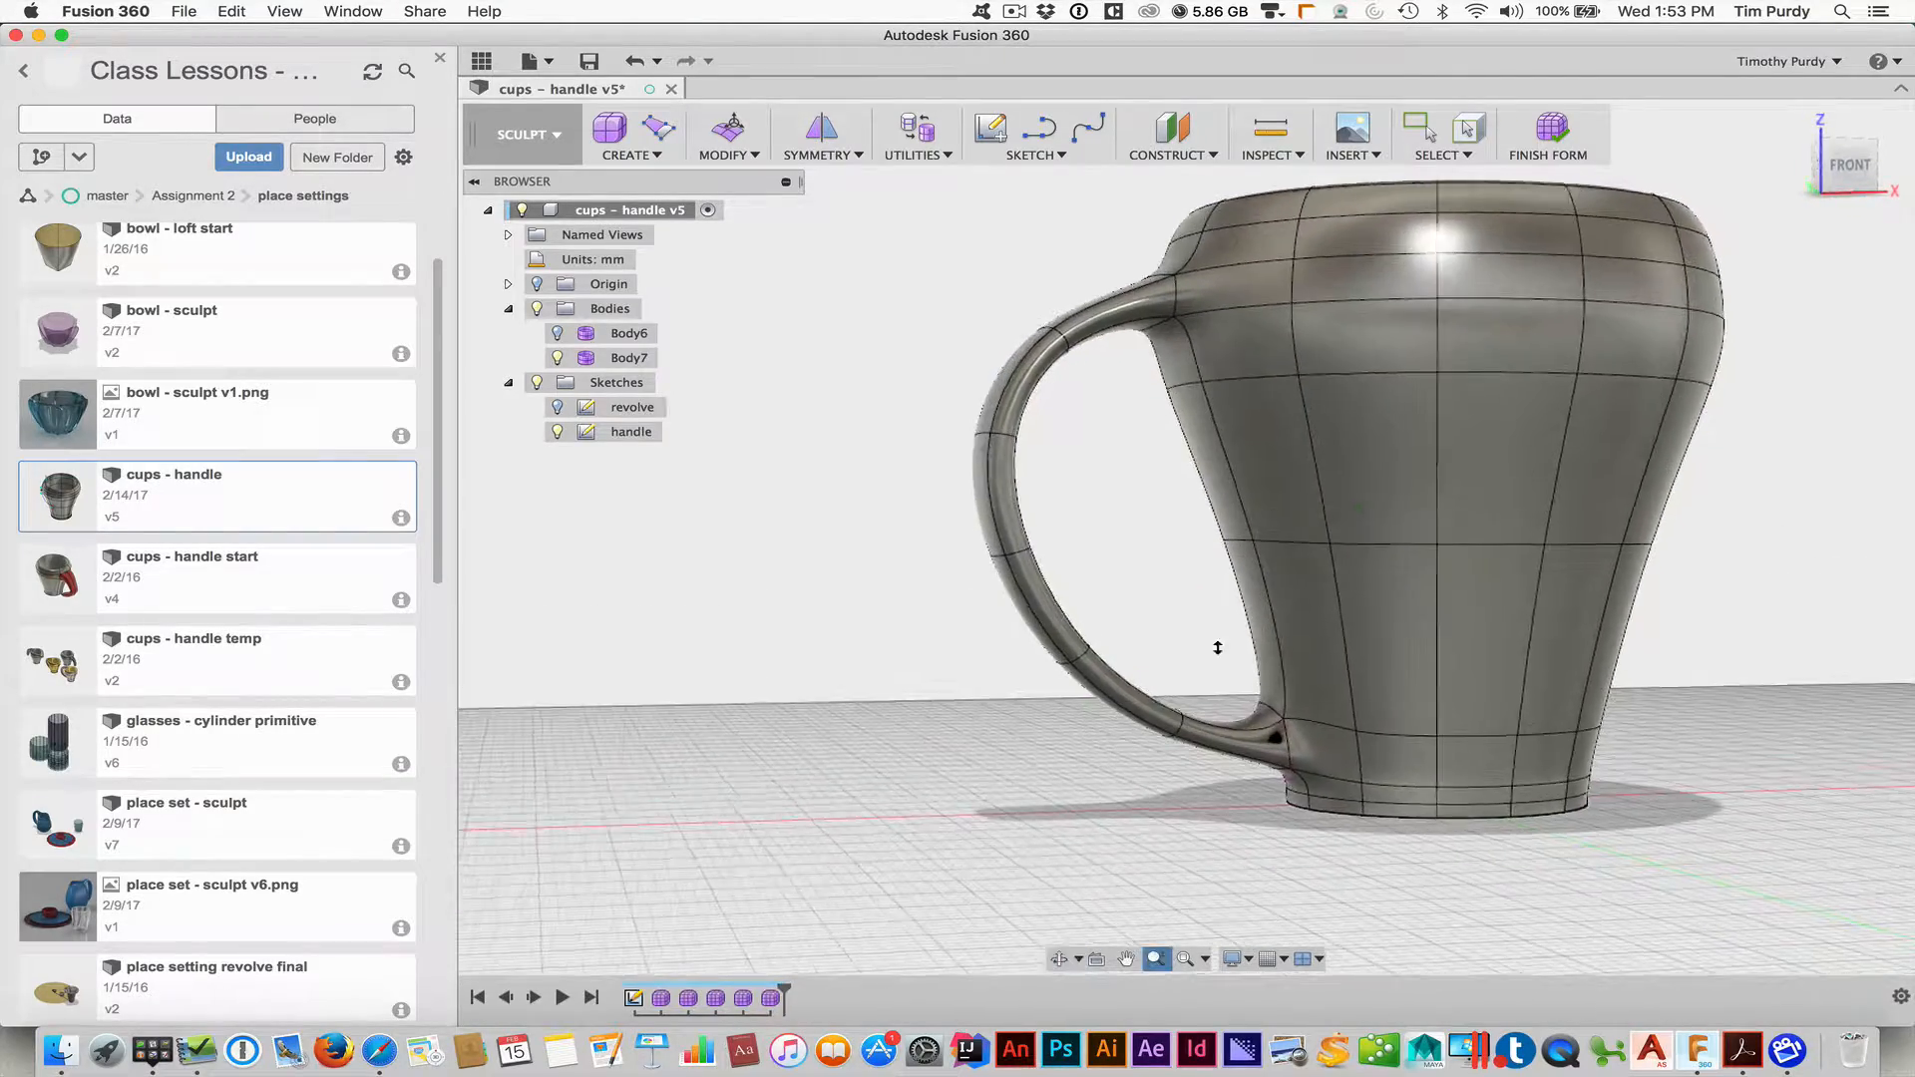
scroll(1239, 606, up, 2)
scroll(915, 393, up, 2)
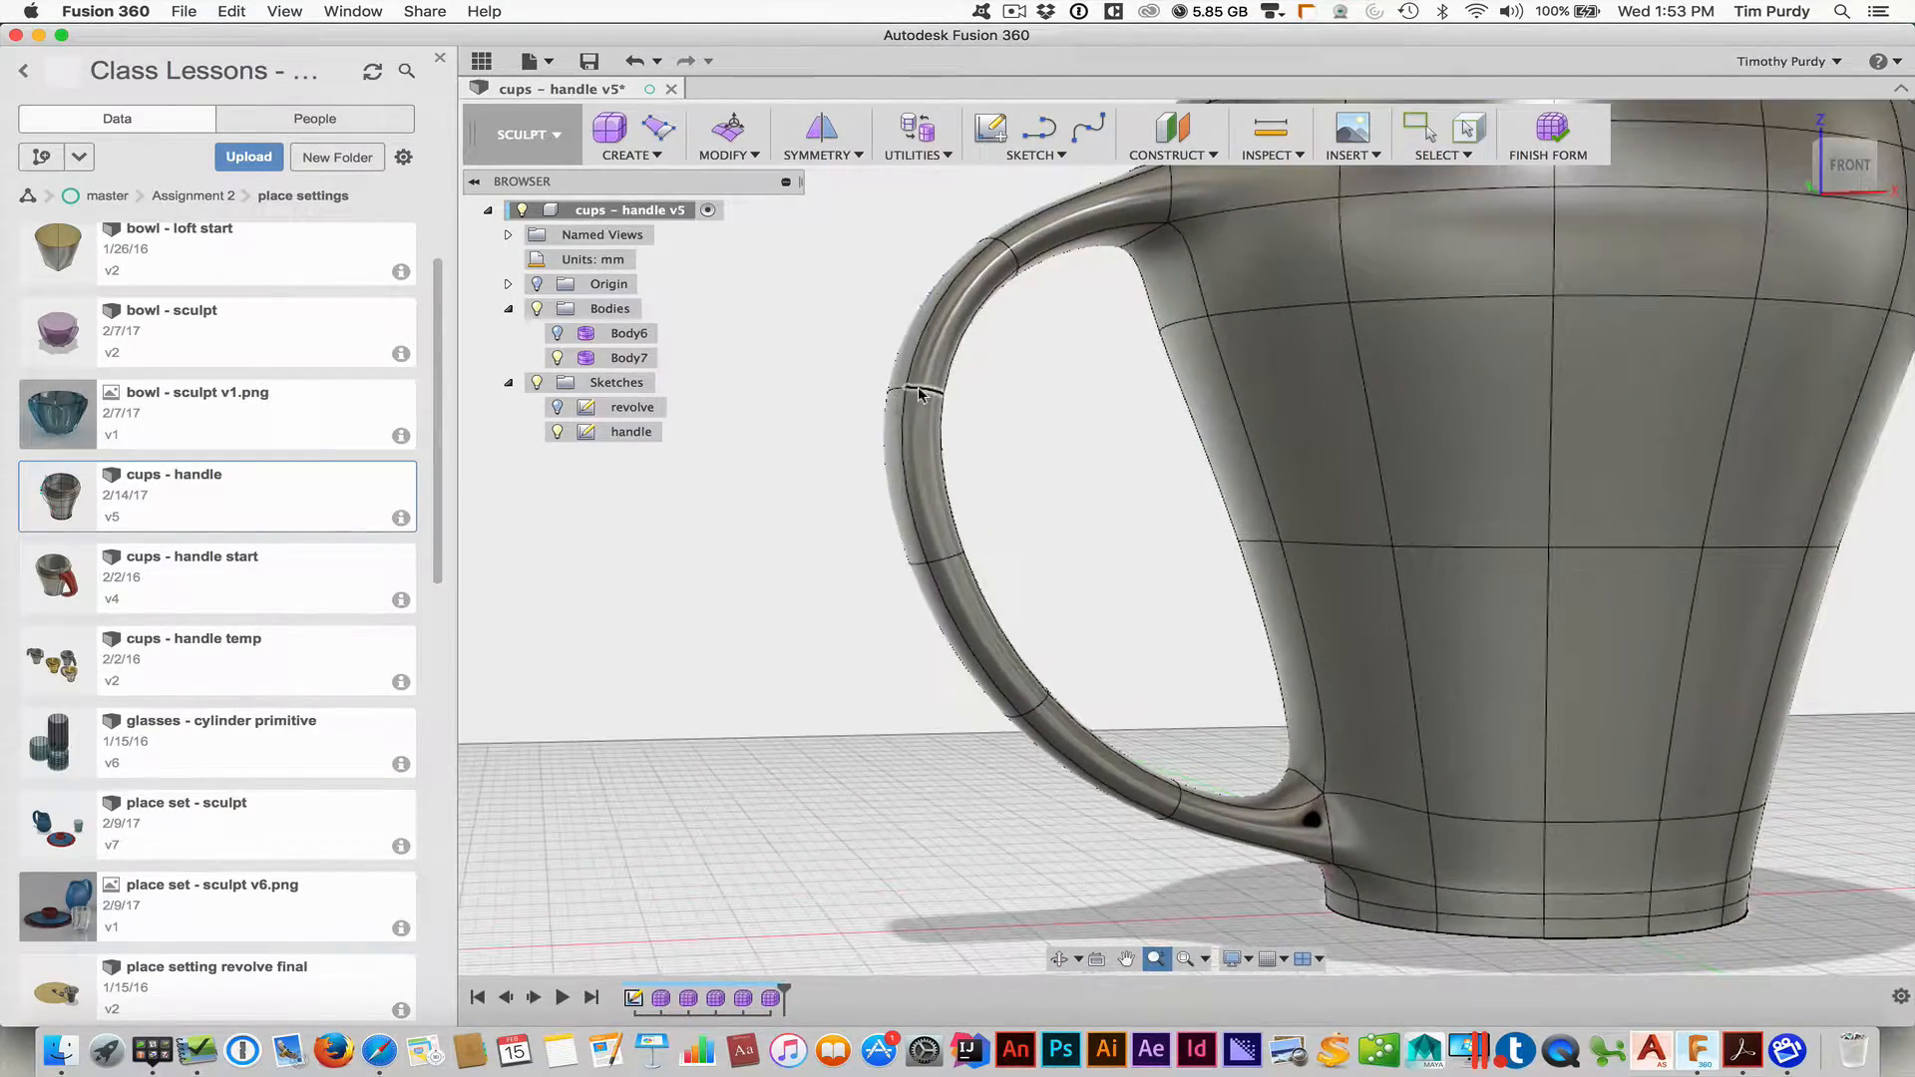
shift+middle_drag(882, 405, 940, 422)
double_click(938, 427)
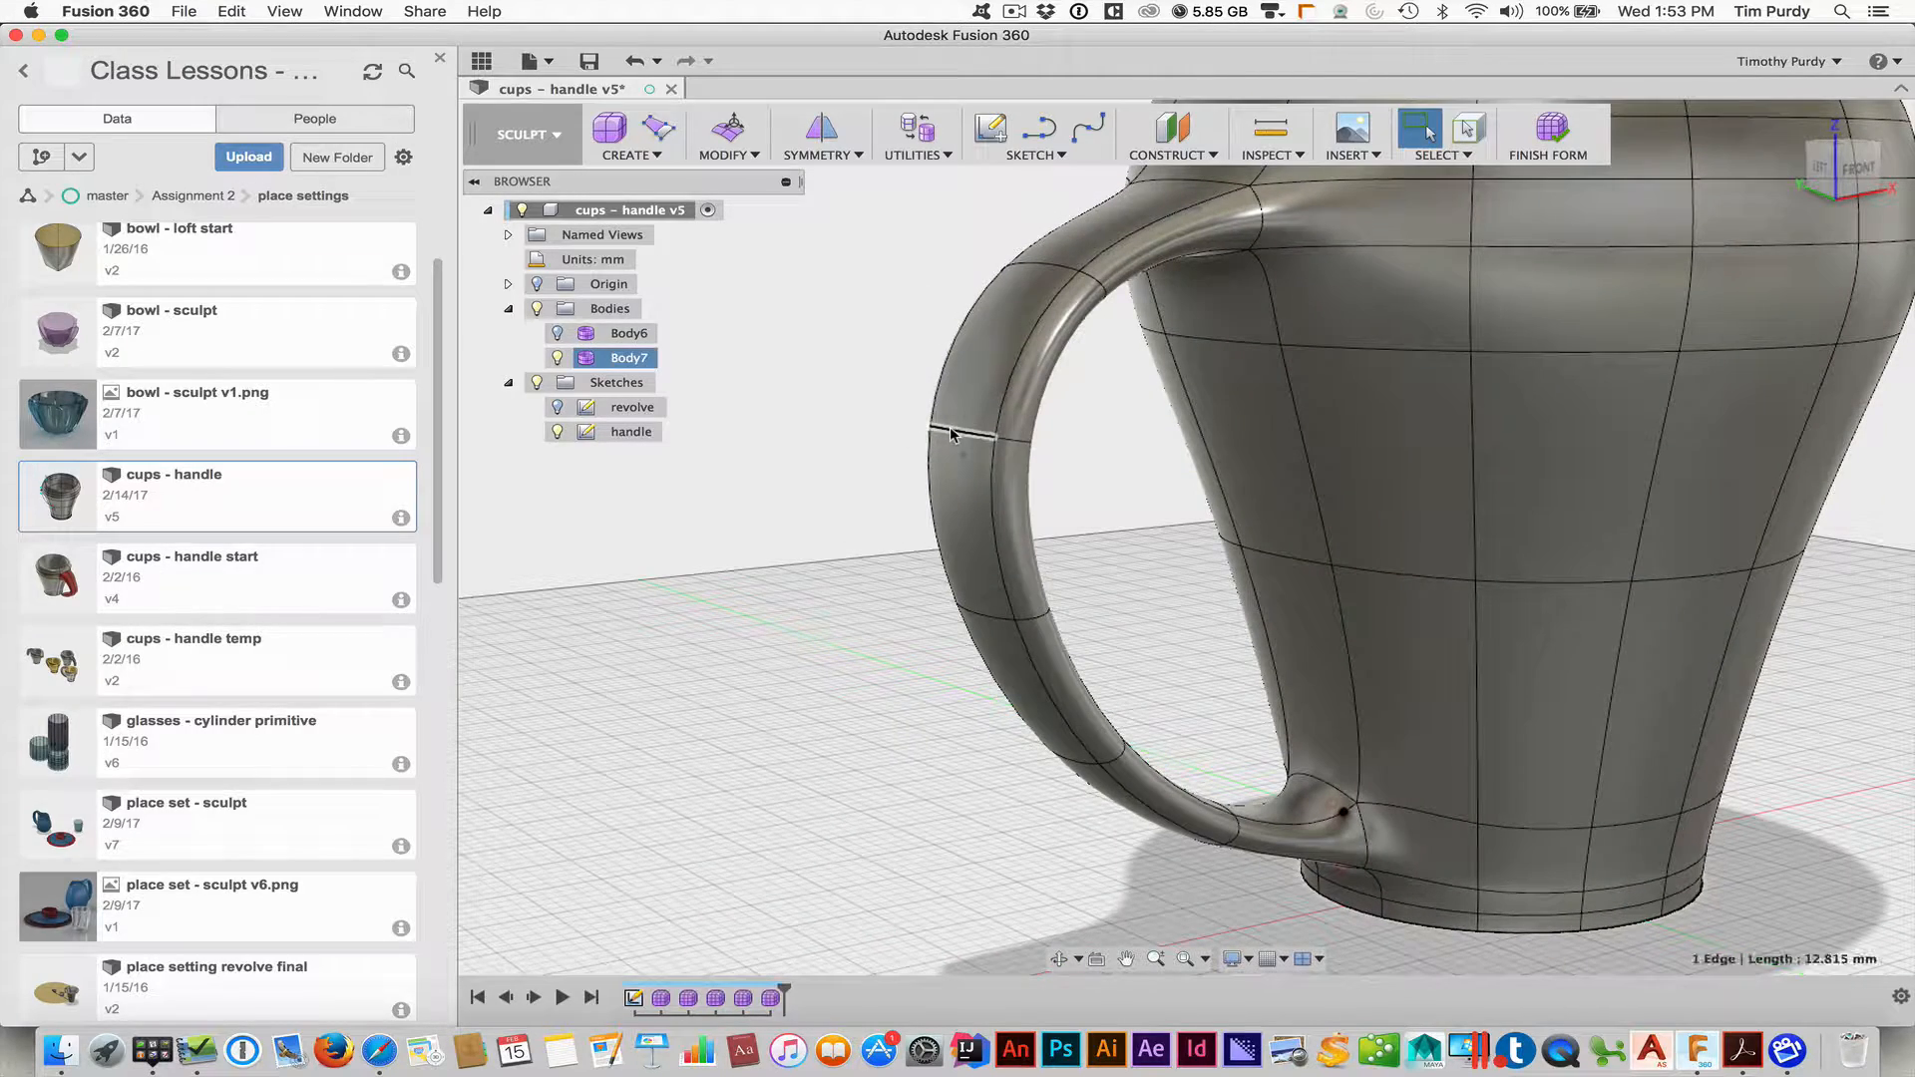
right_click(807, 419)
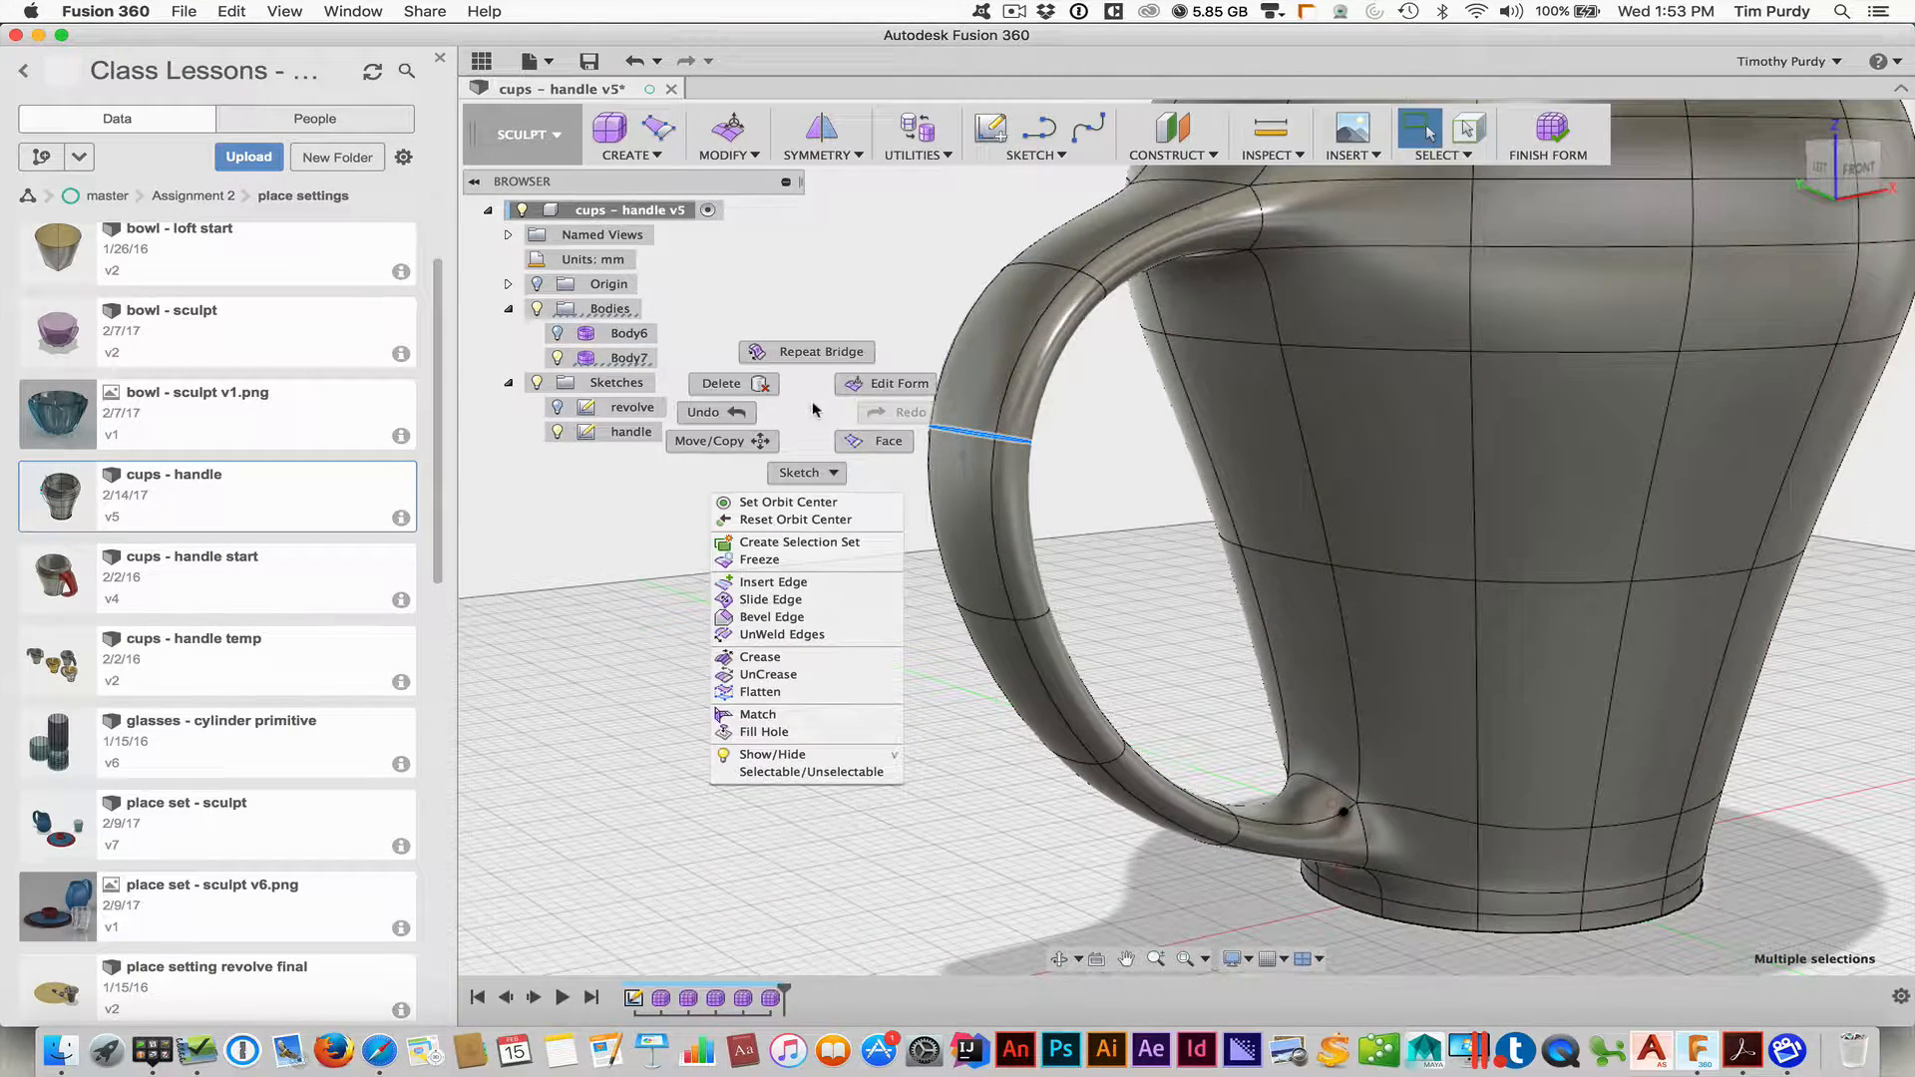
click(864, 388)
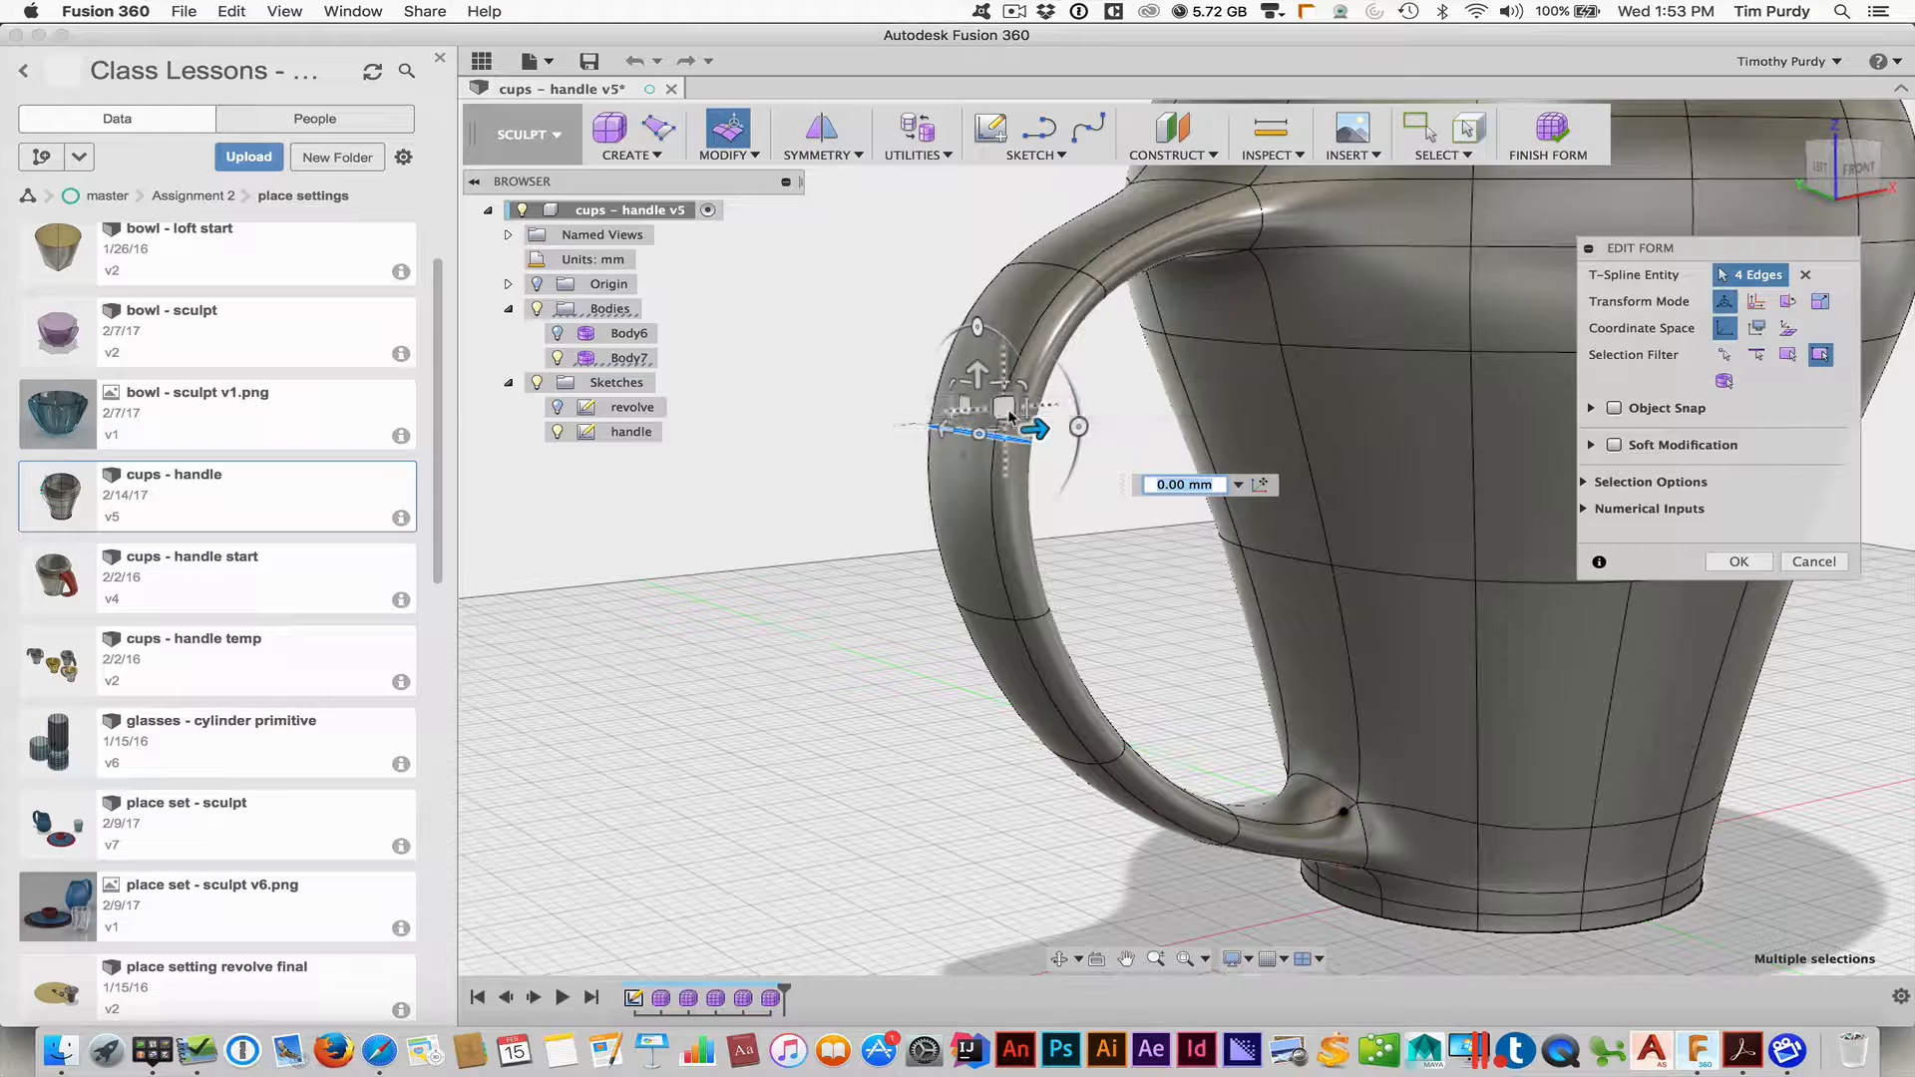
shift+middle_drag(918, 479, 864, 516)
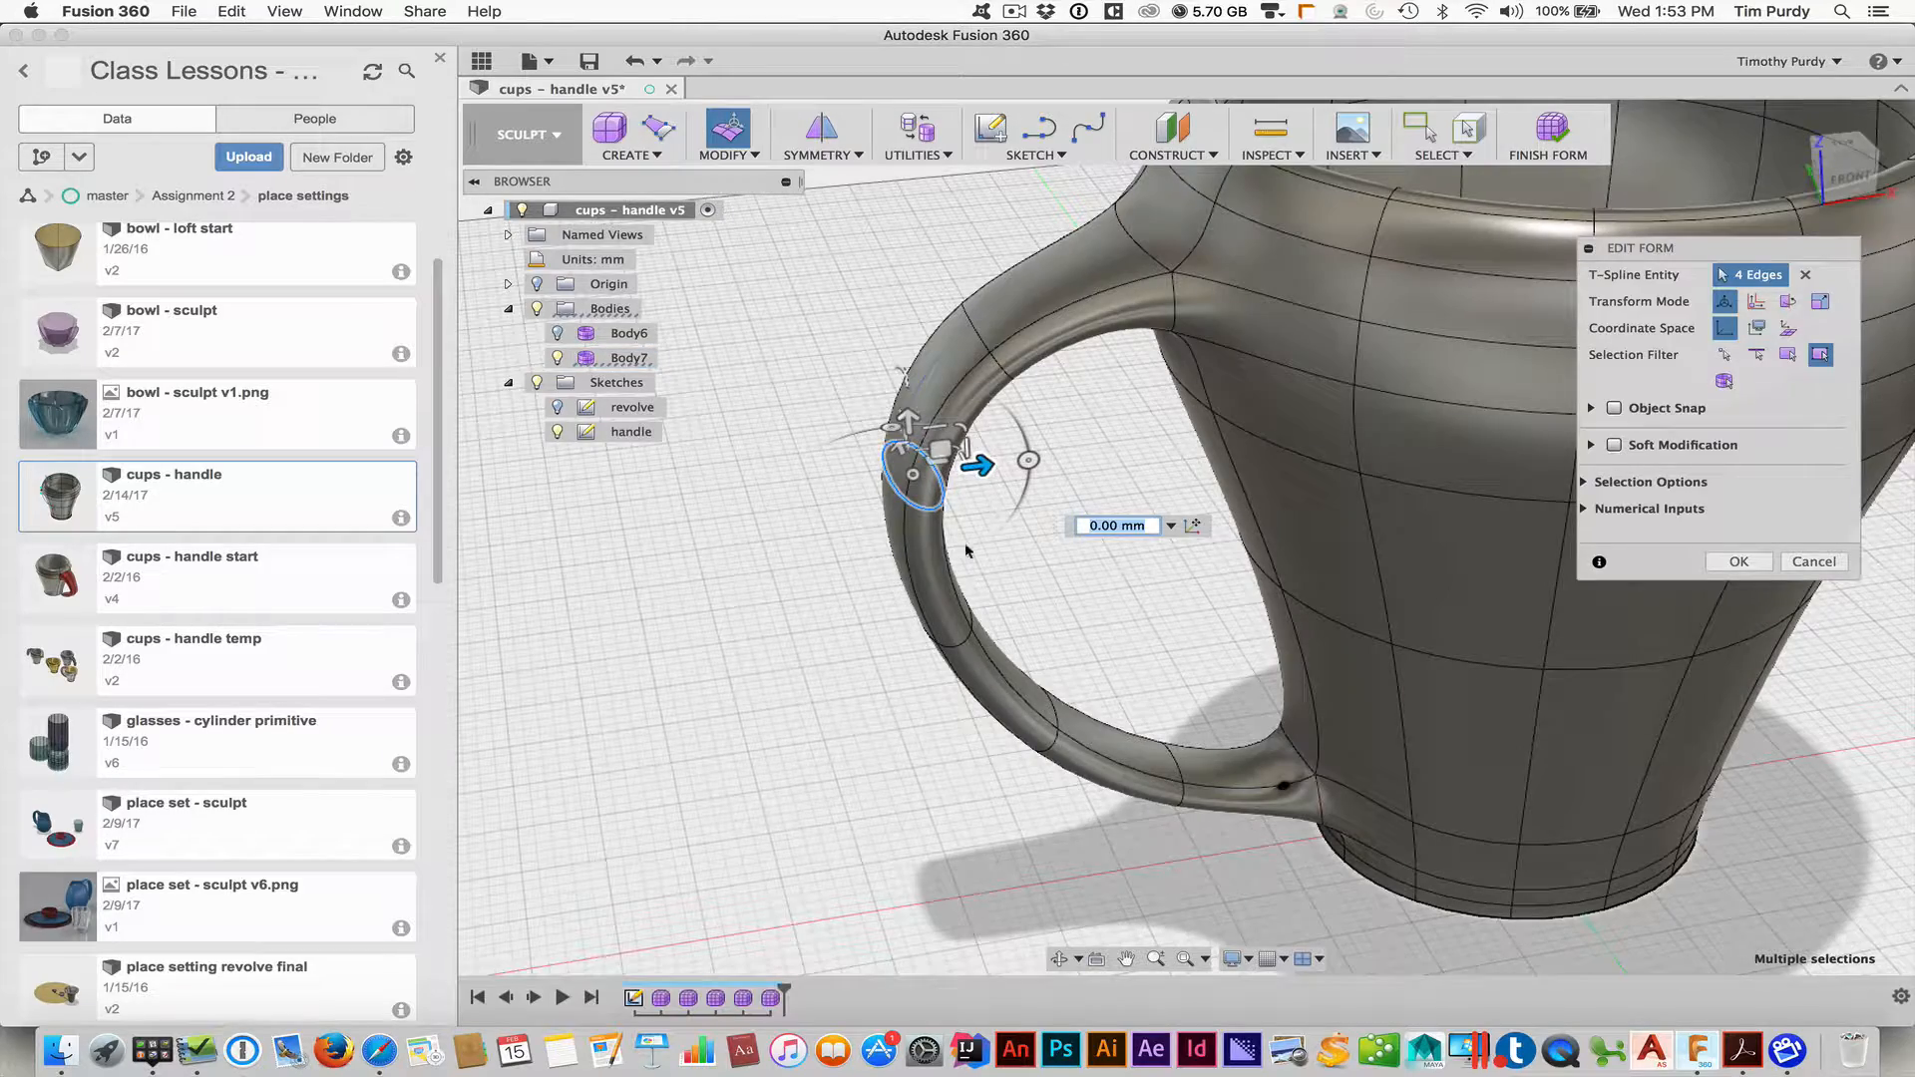
shift+middle_drag(965, 550, 1364, 714)
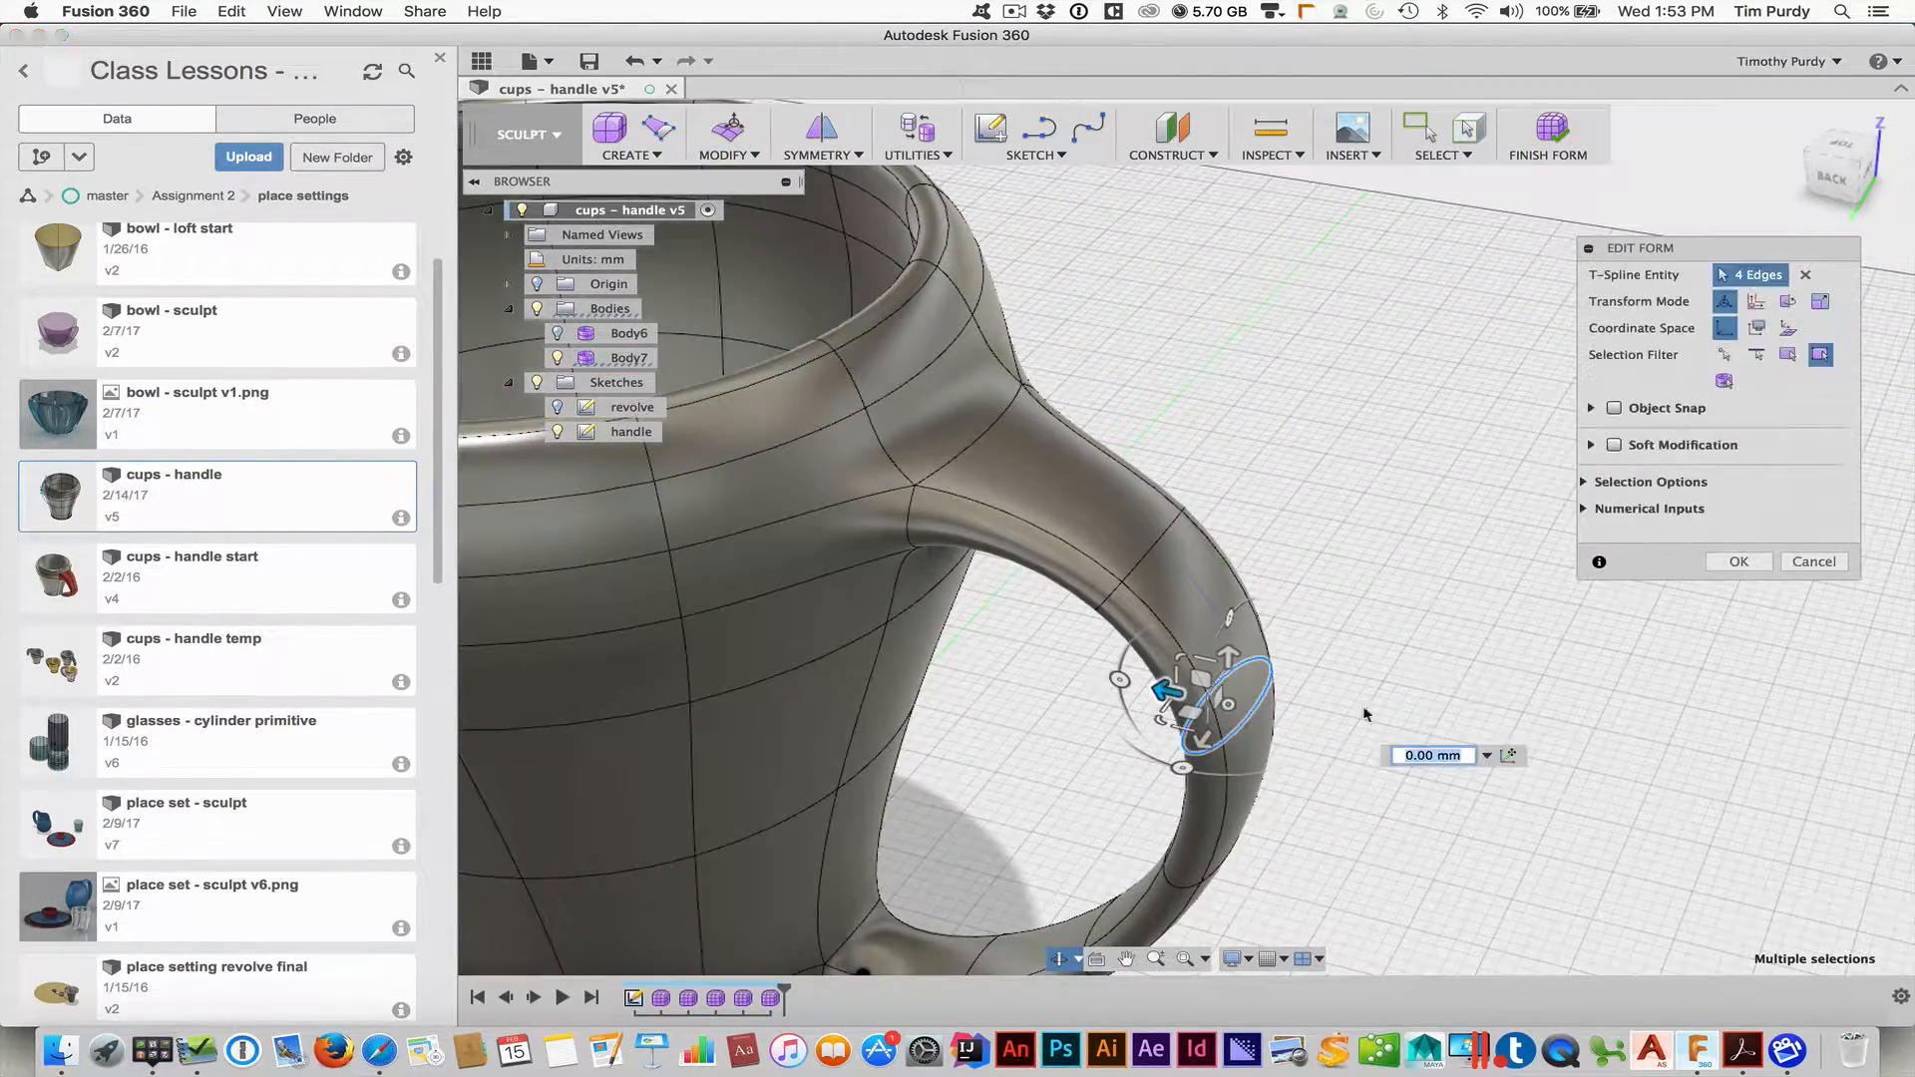
drag(1163, 710, 1122, 710)
Scale the handle's topmost edge loop, nearest the upper joint with the cup, by about 1.34 along one axis
shift+middle_drag(1118, 712, 1181, 534)
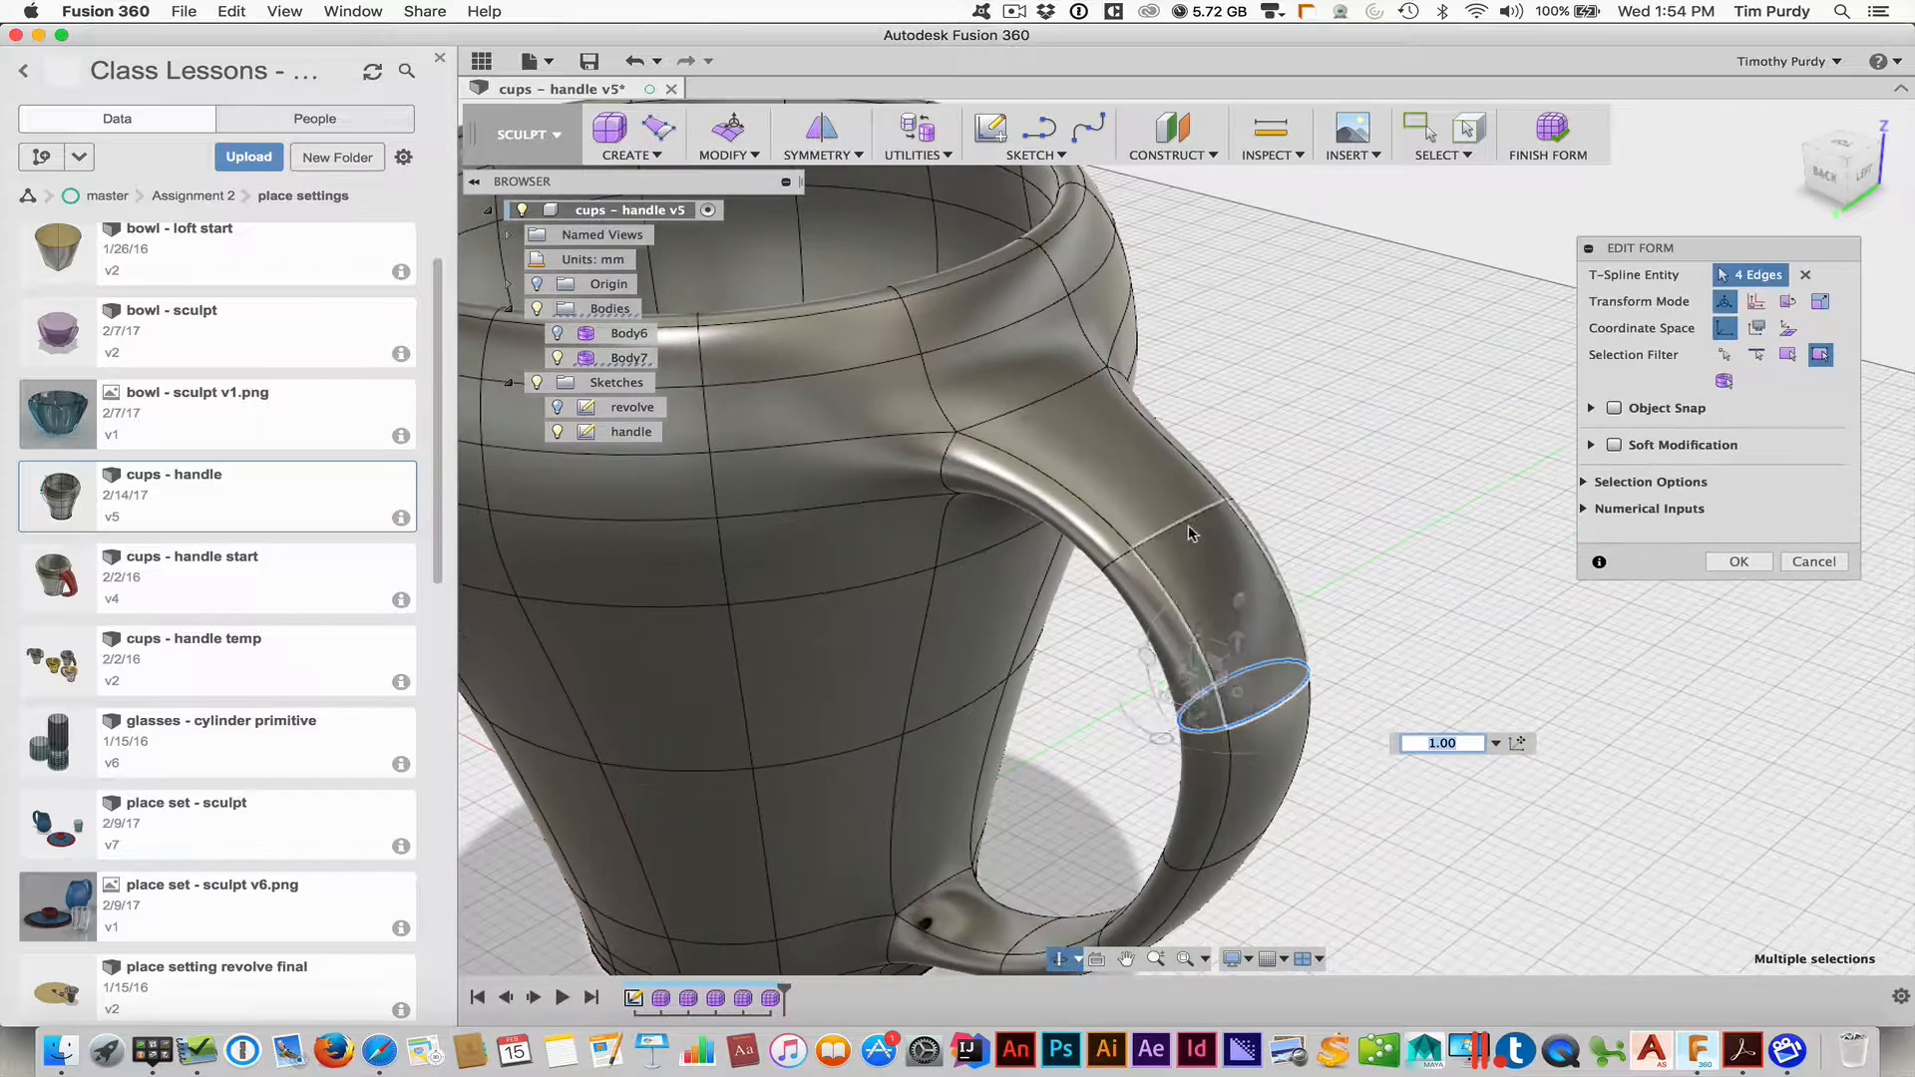
double_click(1177, 531)
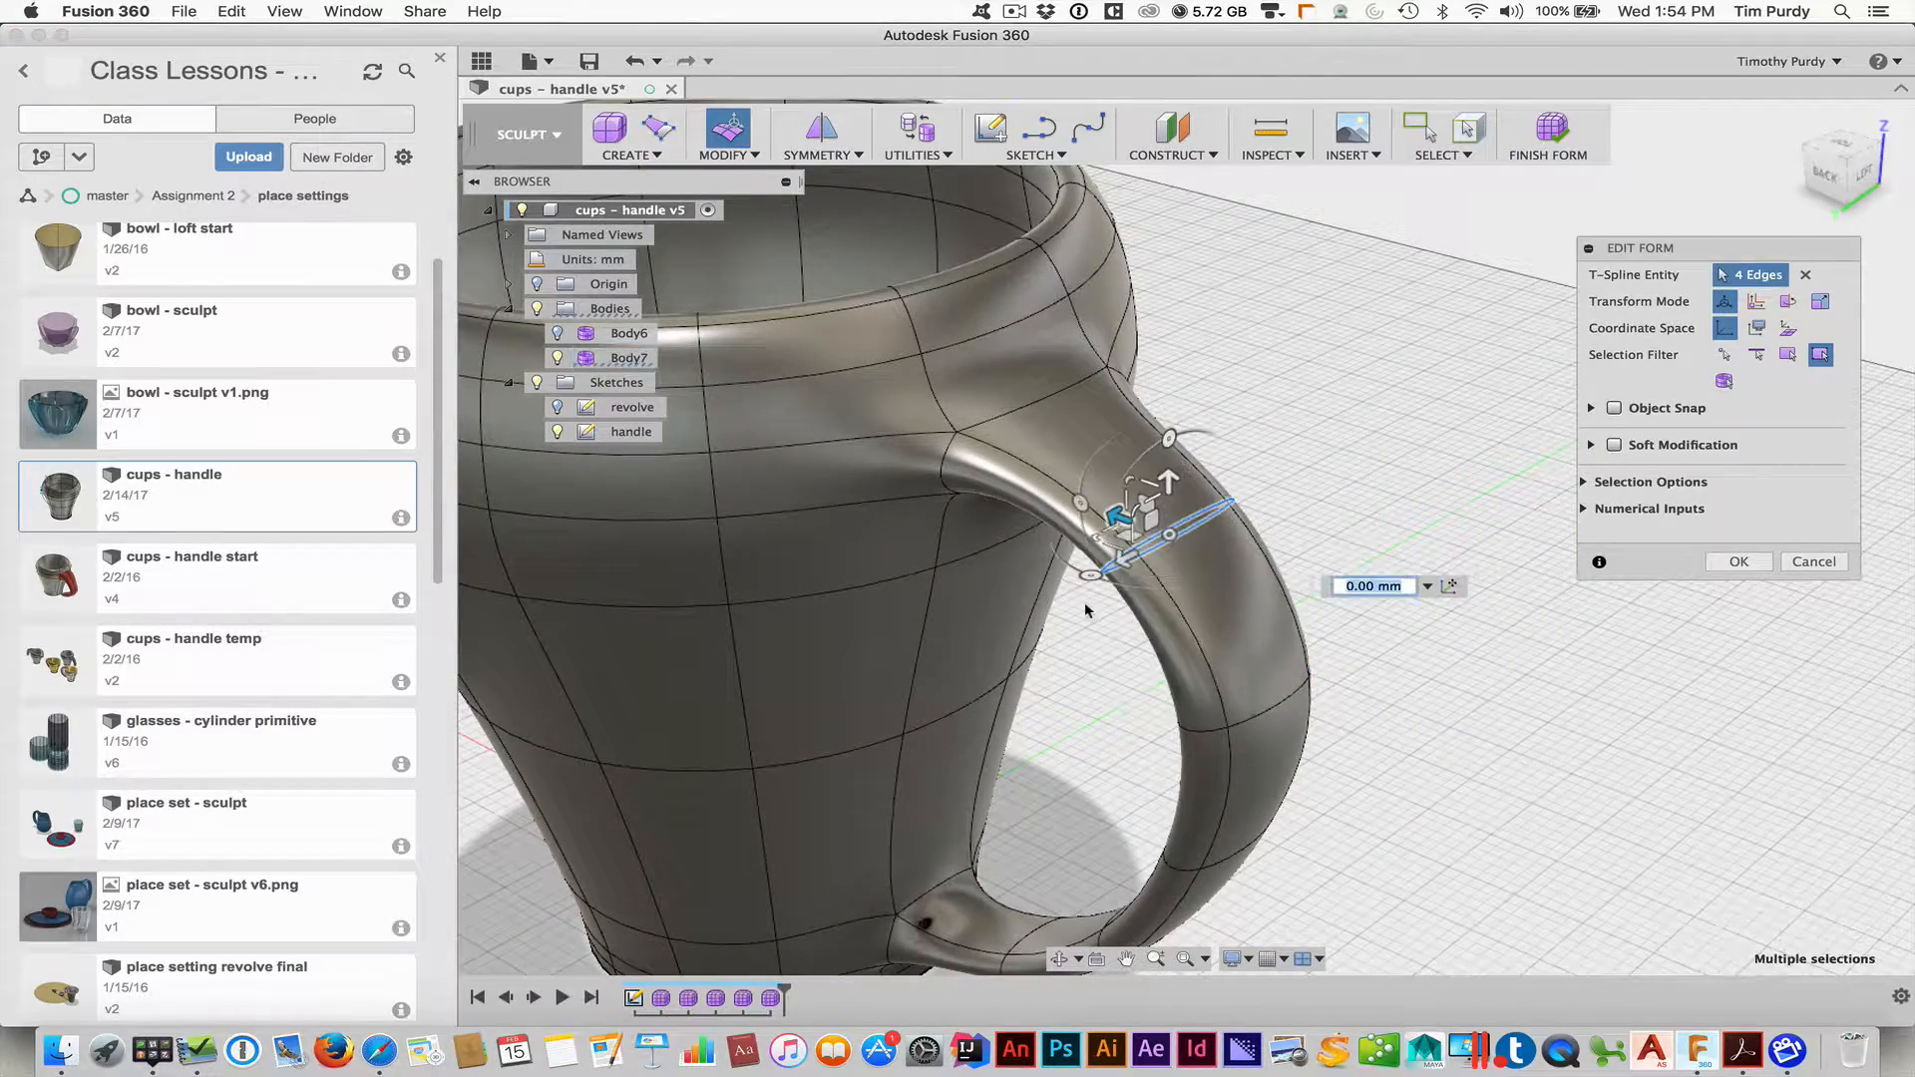
mouse_move(1074, 626)
shift+middle_down()
mouse_move(1120, 608)
mouse_move(1127, 645)
mouse_move(1097, 619)
shift+middle_up()
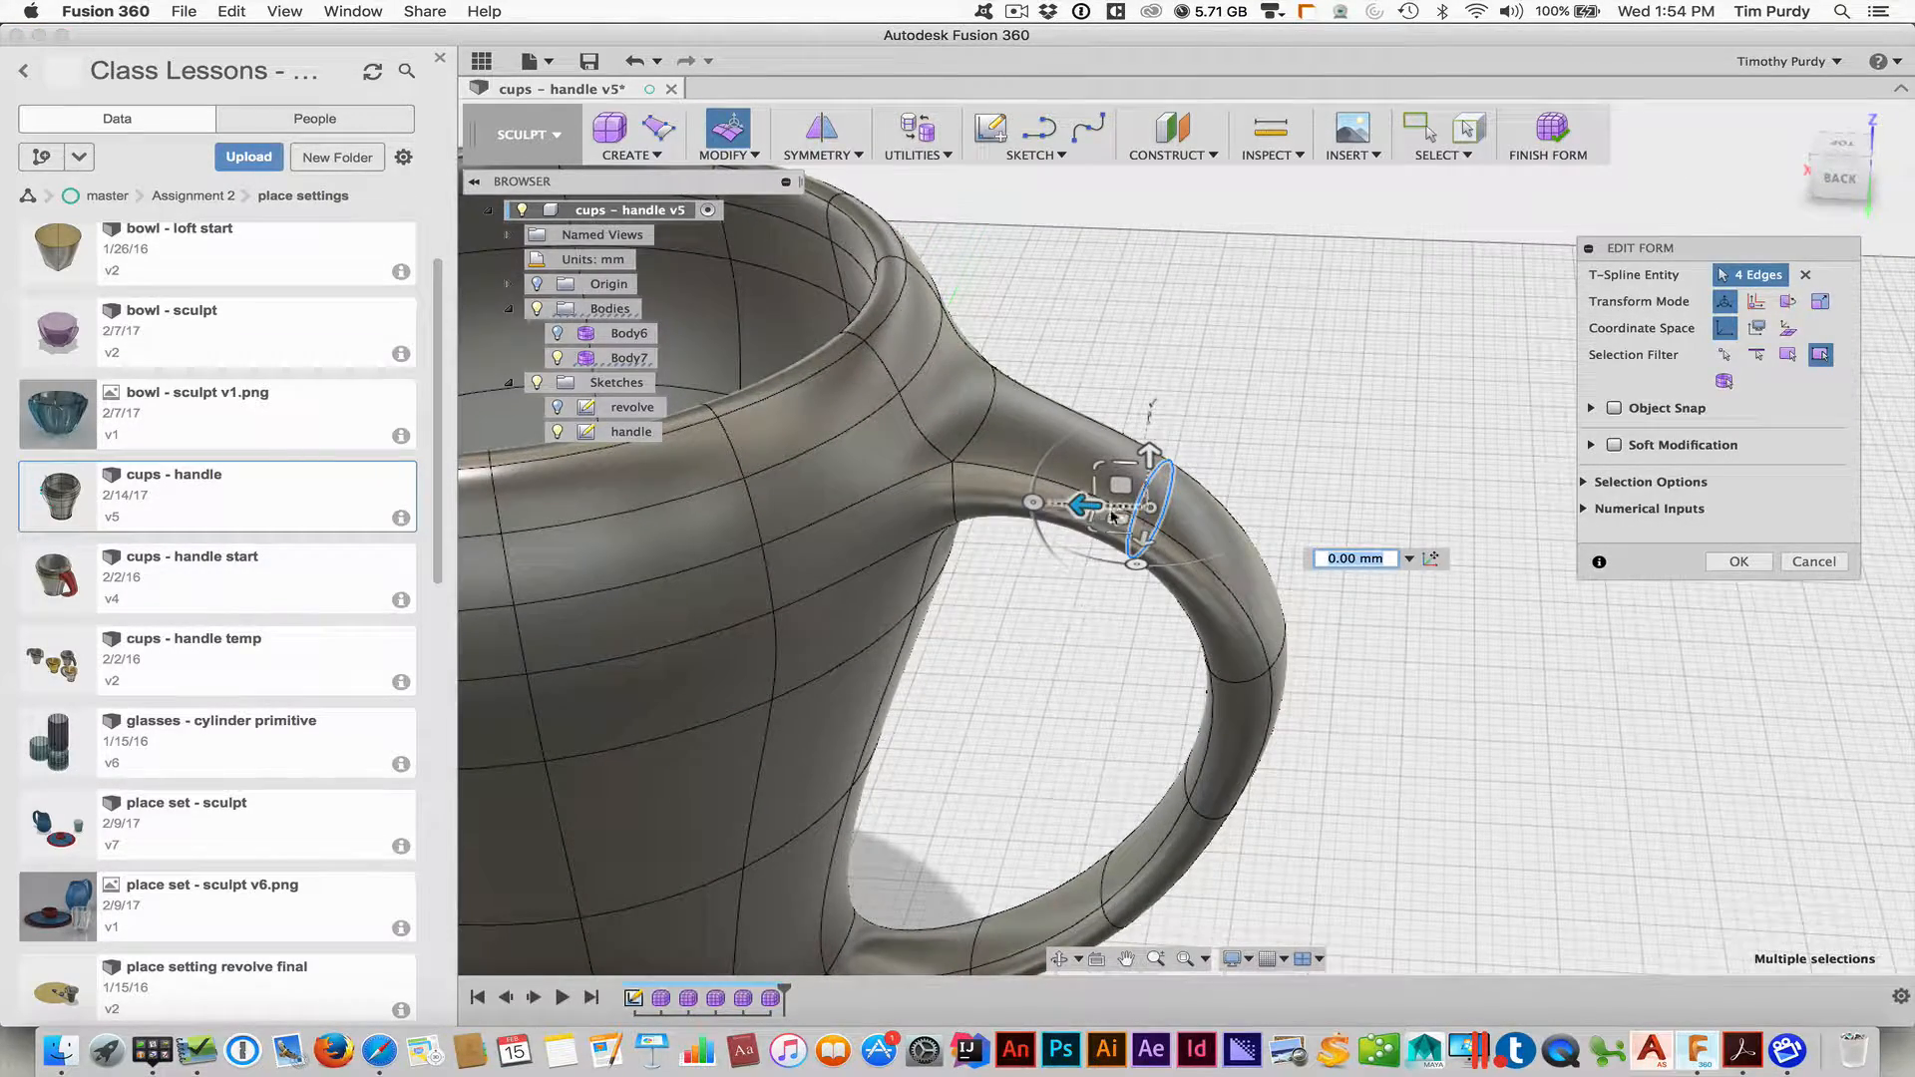
shift+middle_drag(1112, 515, 1102, 608)
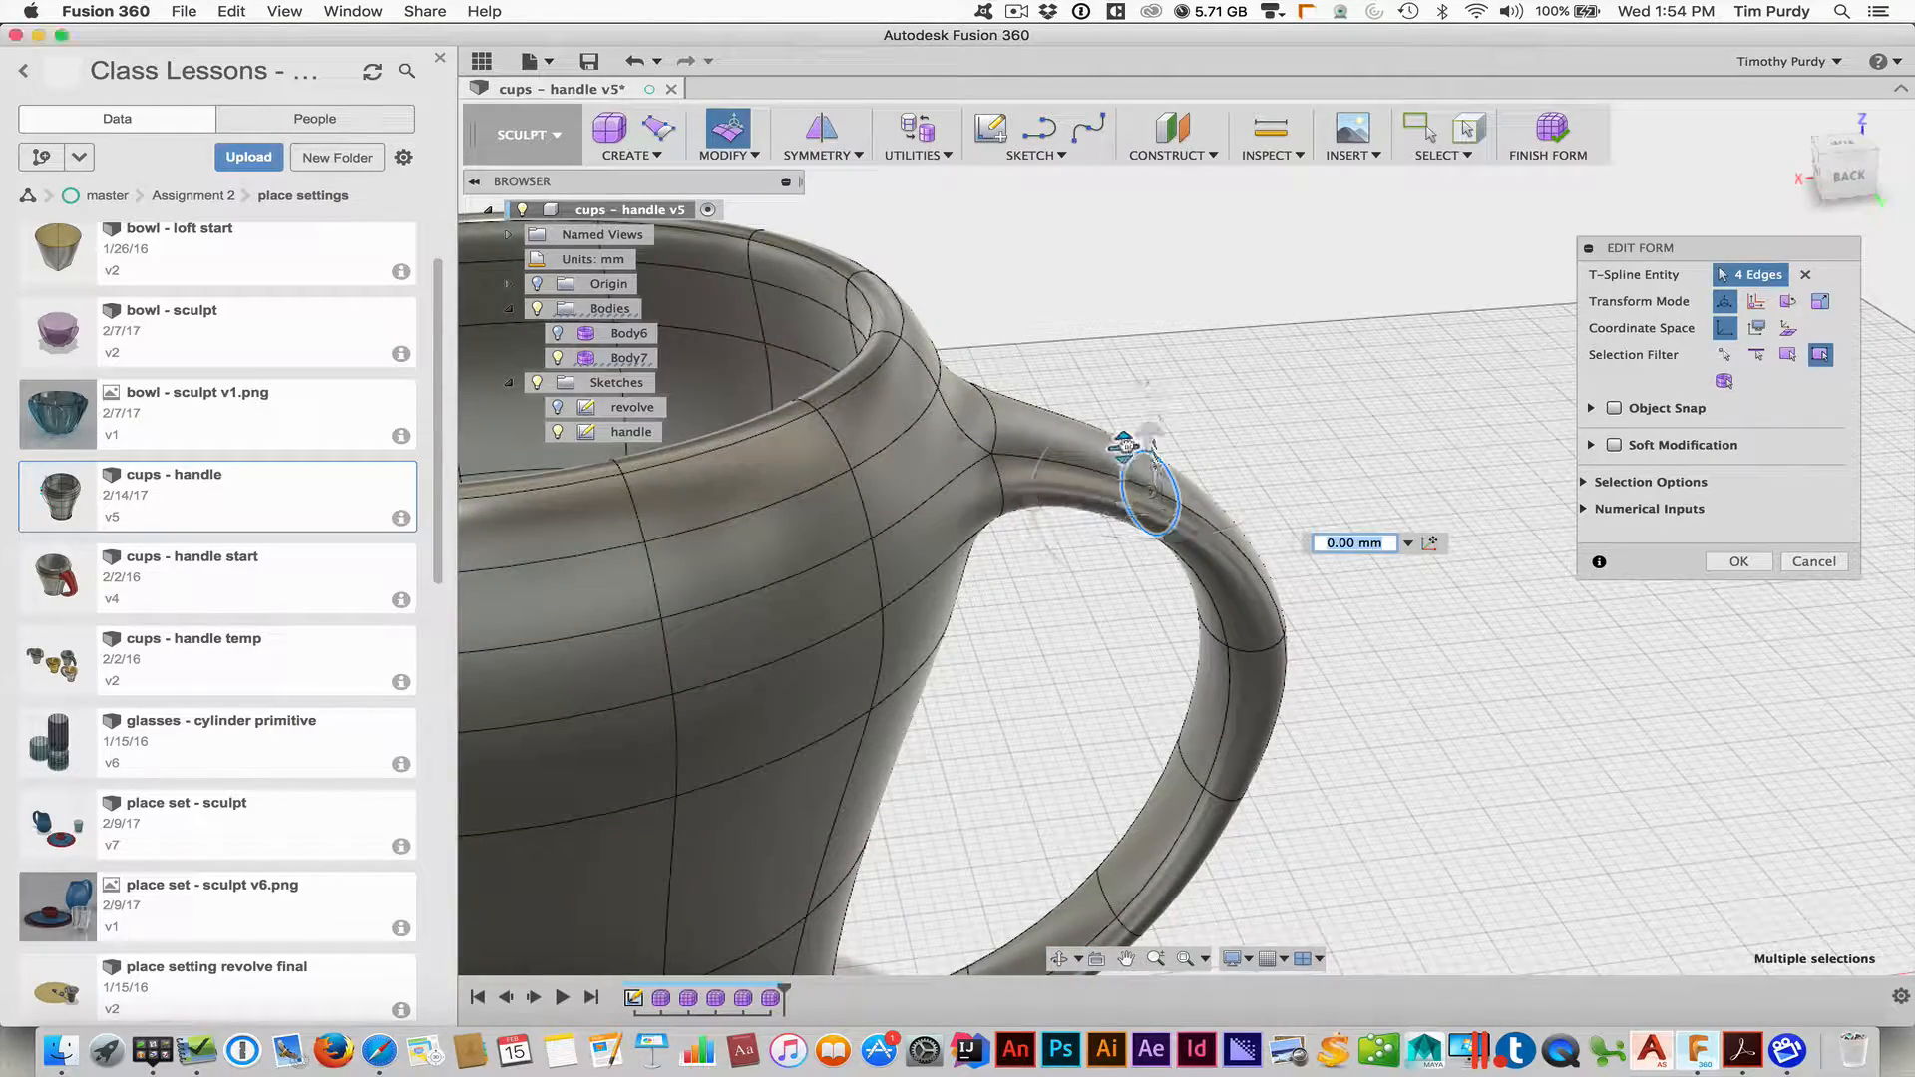
drag(1125, 446, 1138, 435)
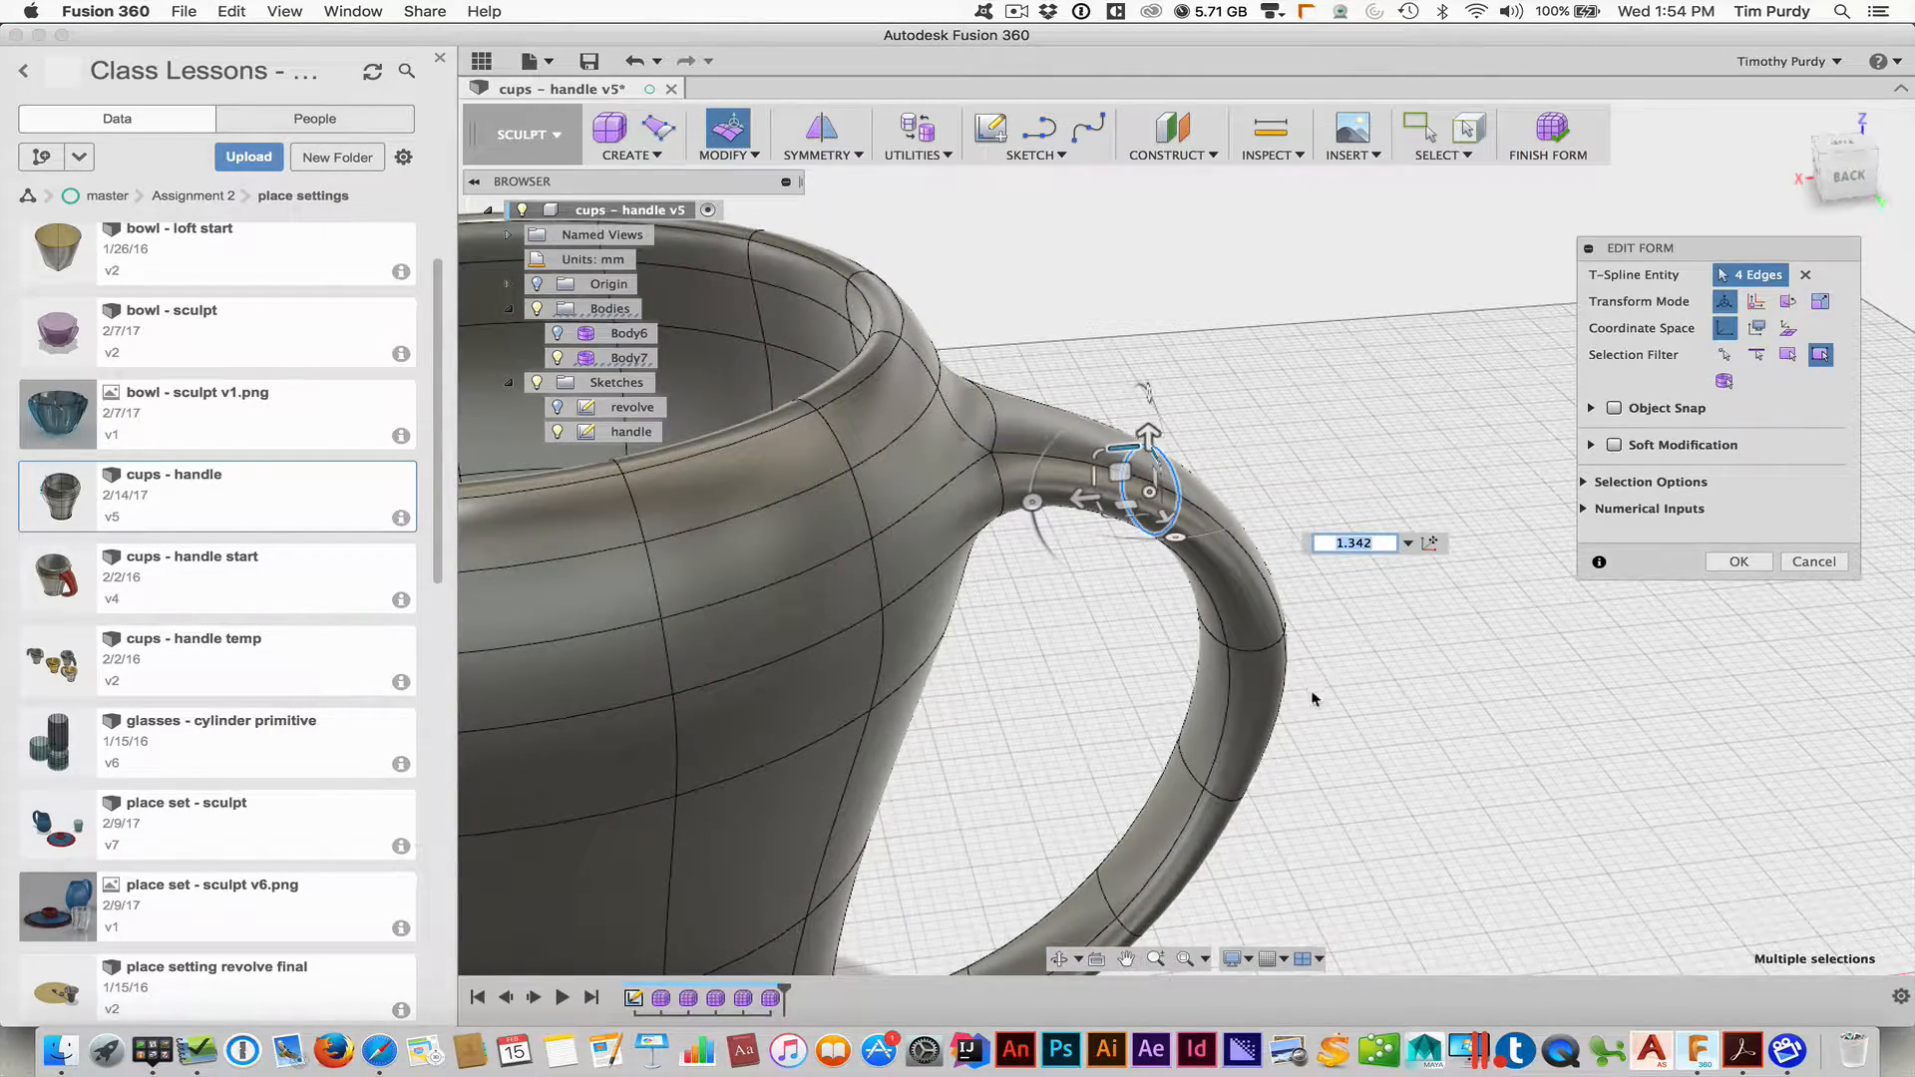
Select the edge loop at the handle's lower outer bend and scale it by about 2.45 along one axis in local coordinates
shift+middle_drag(1313, 698, 1287, 518)
double_click(1260, 506)
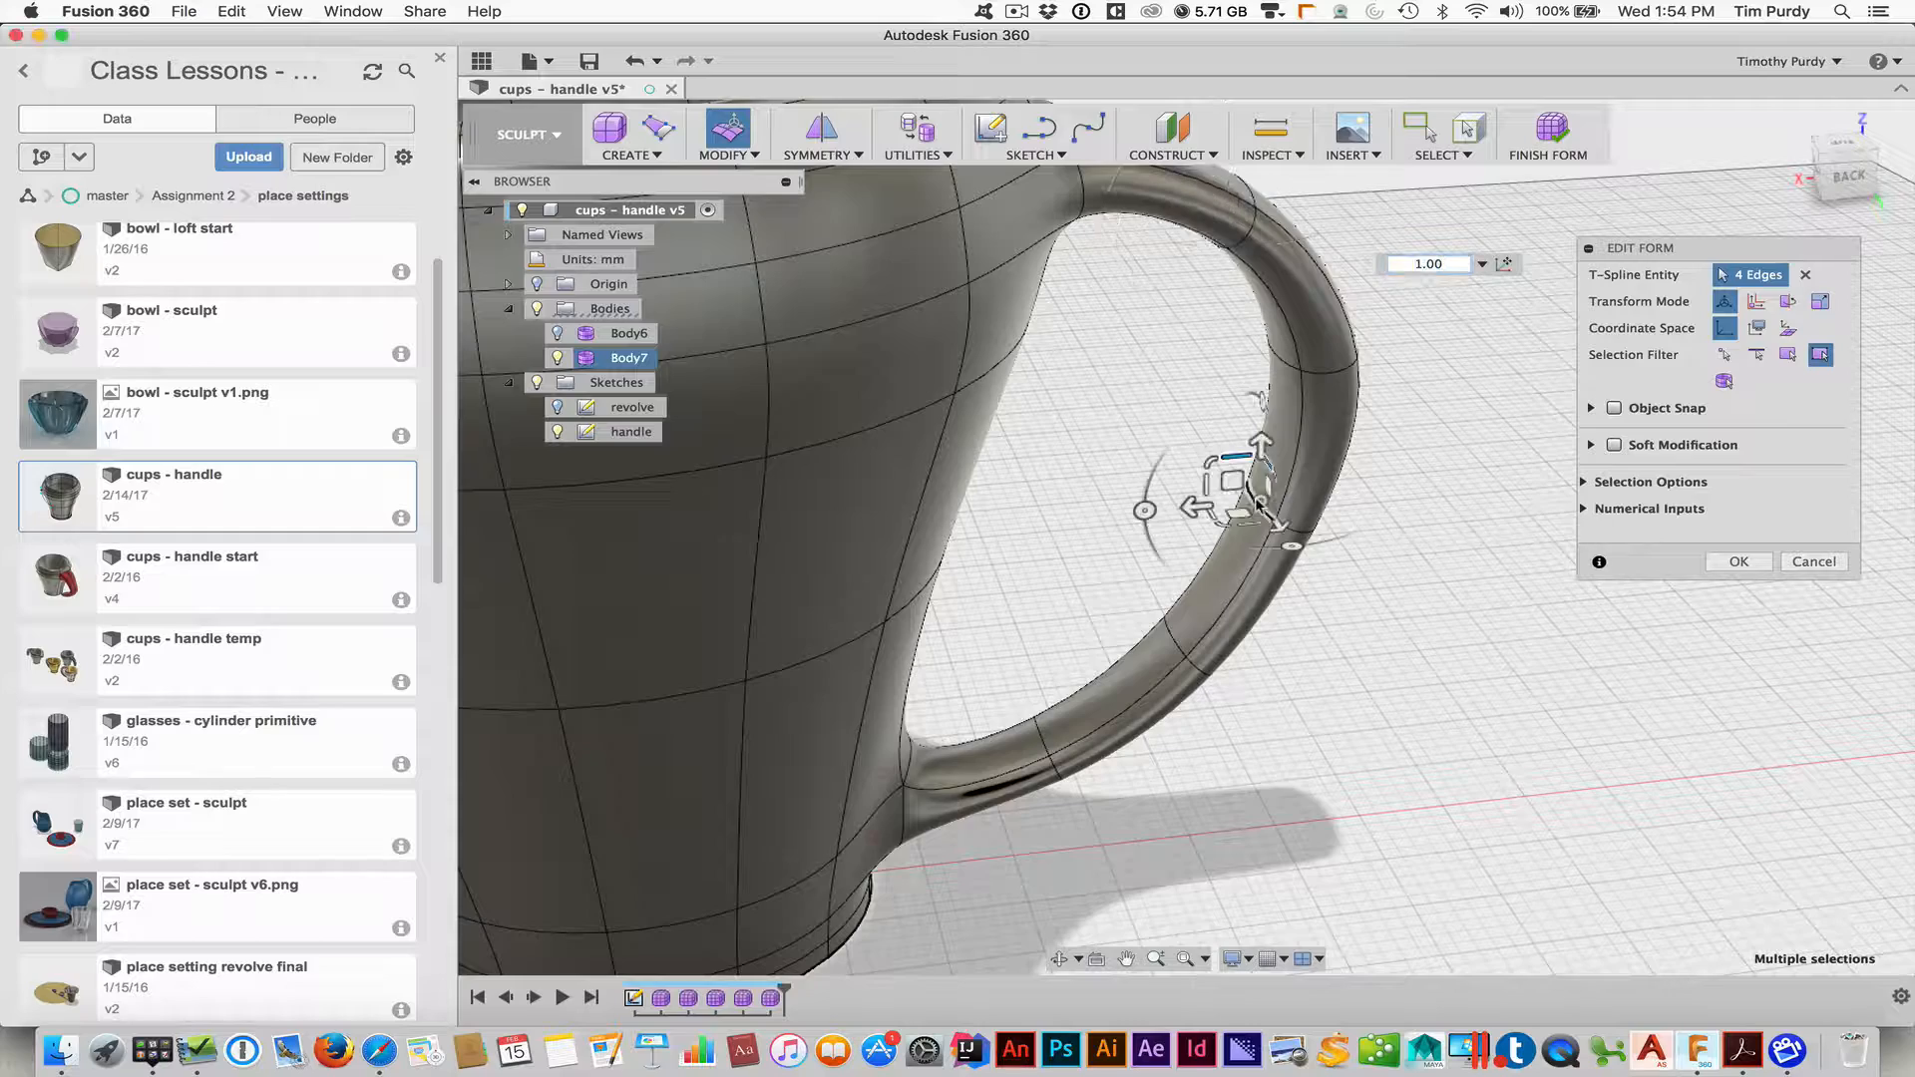
shift+middle_drag(1359, 632, 1300, 655)
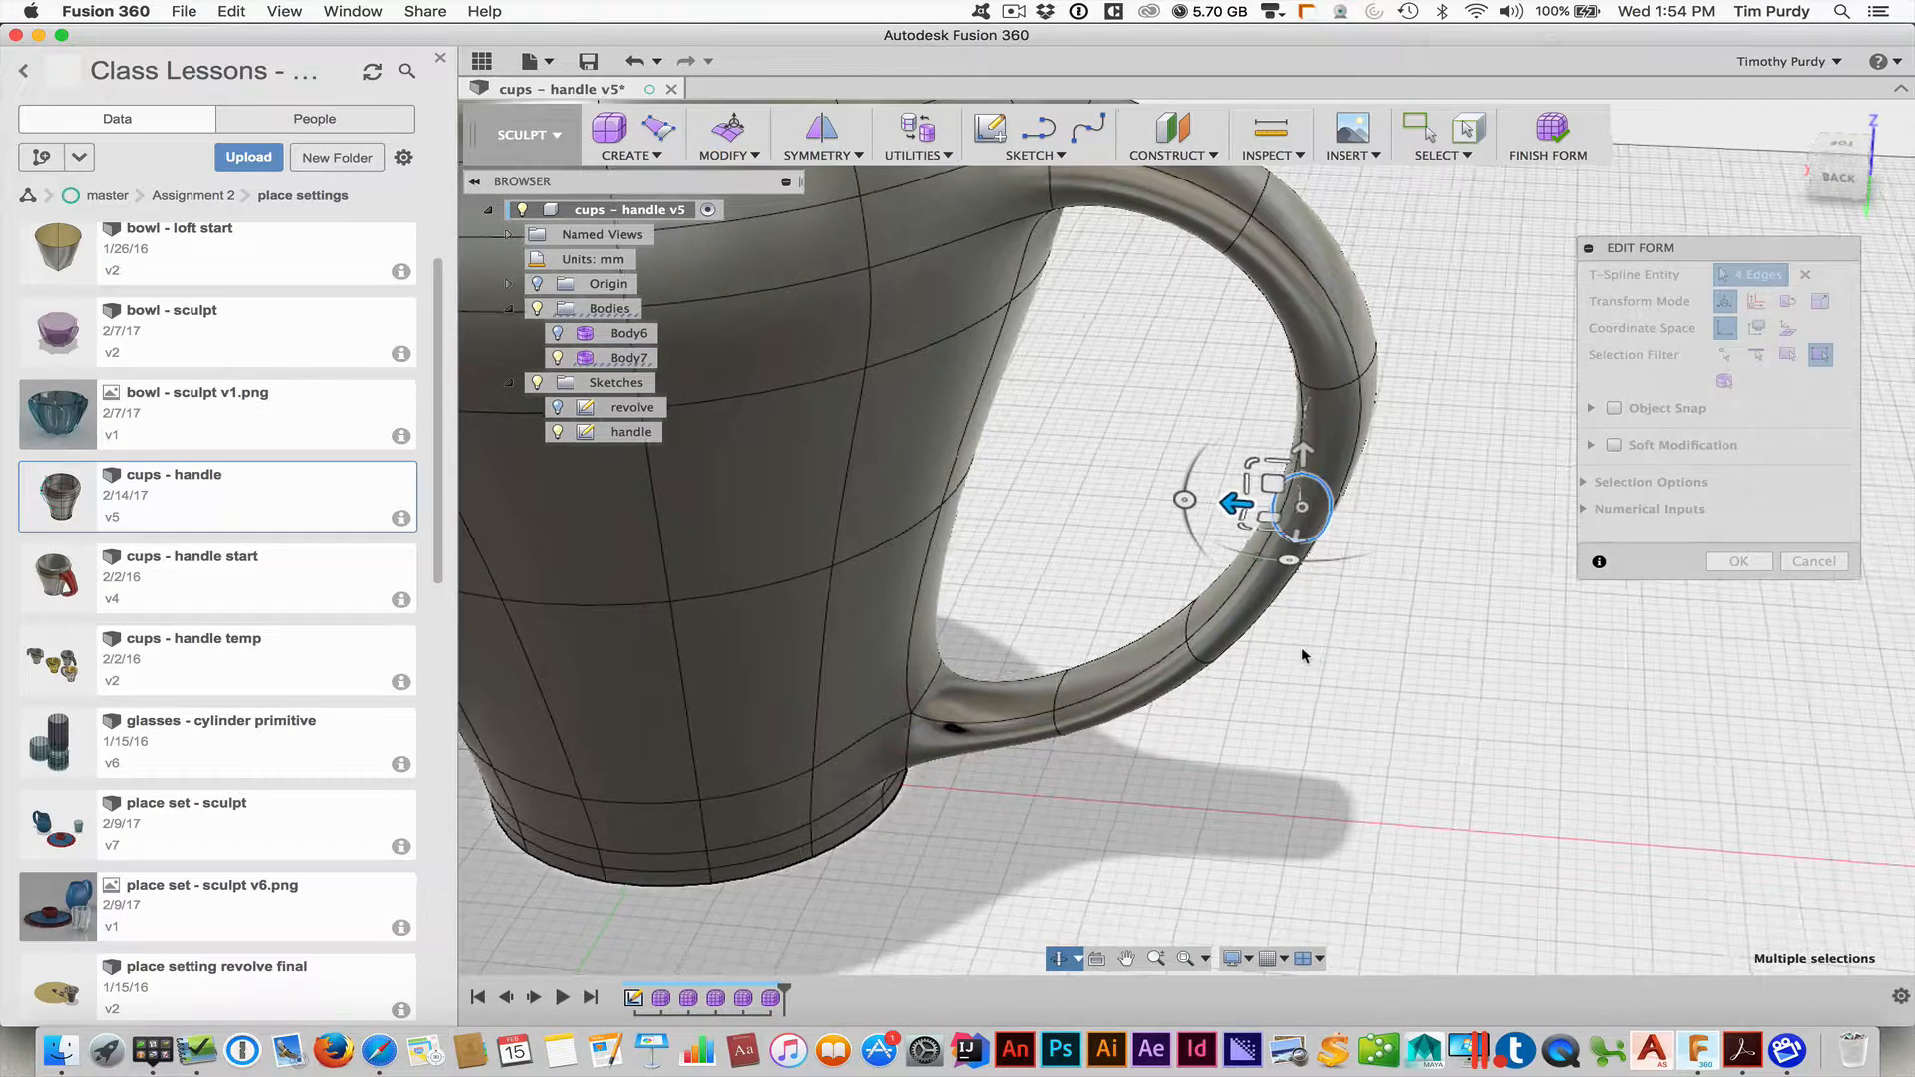
click(1788, 329)
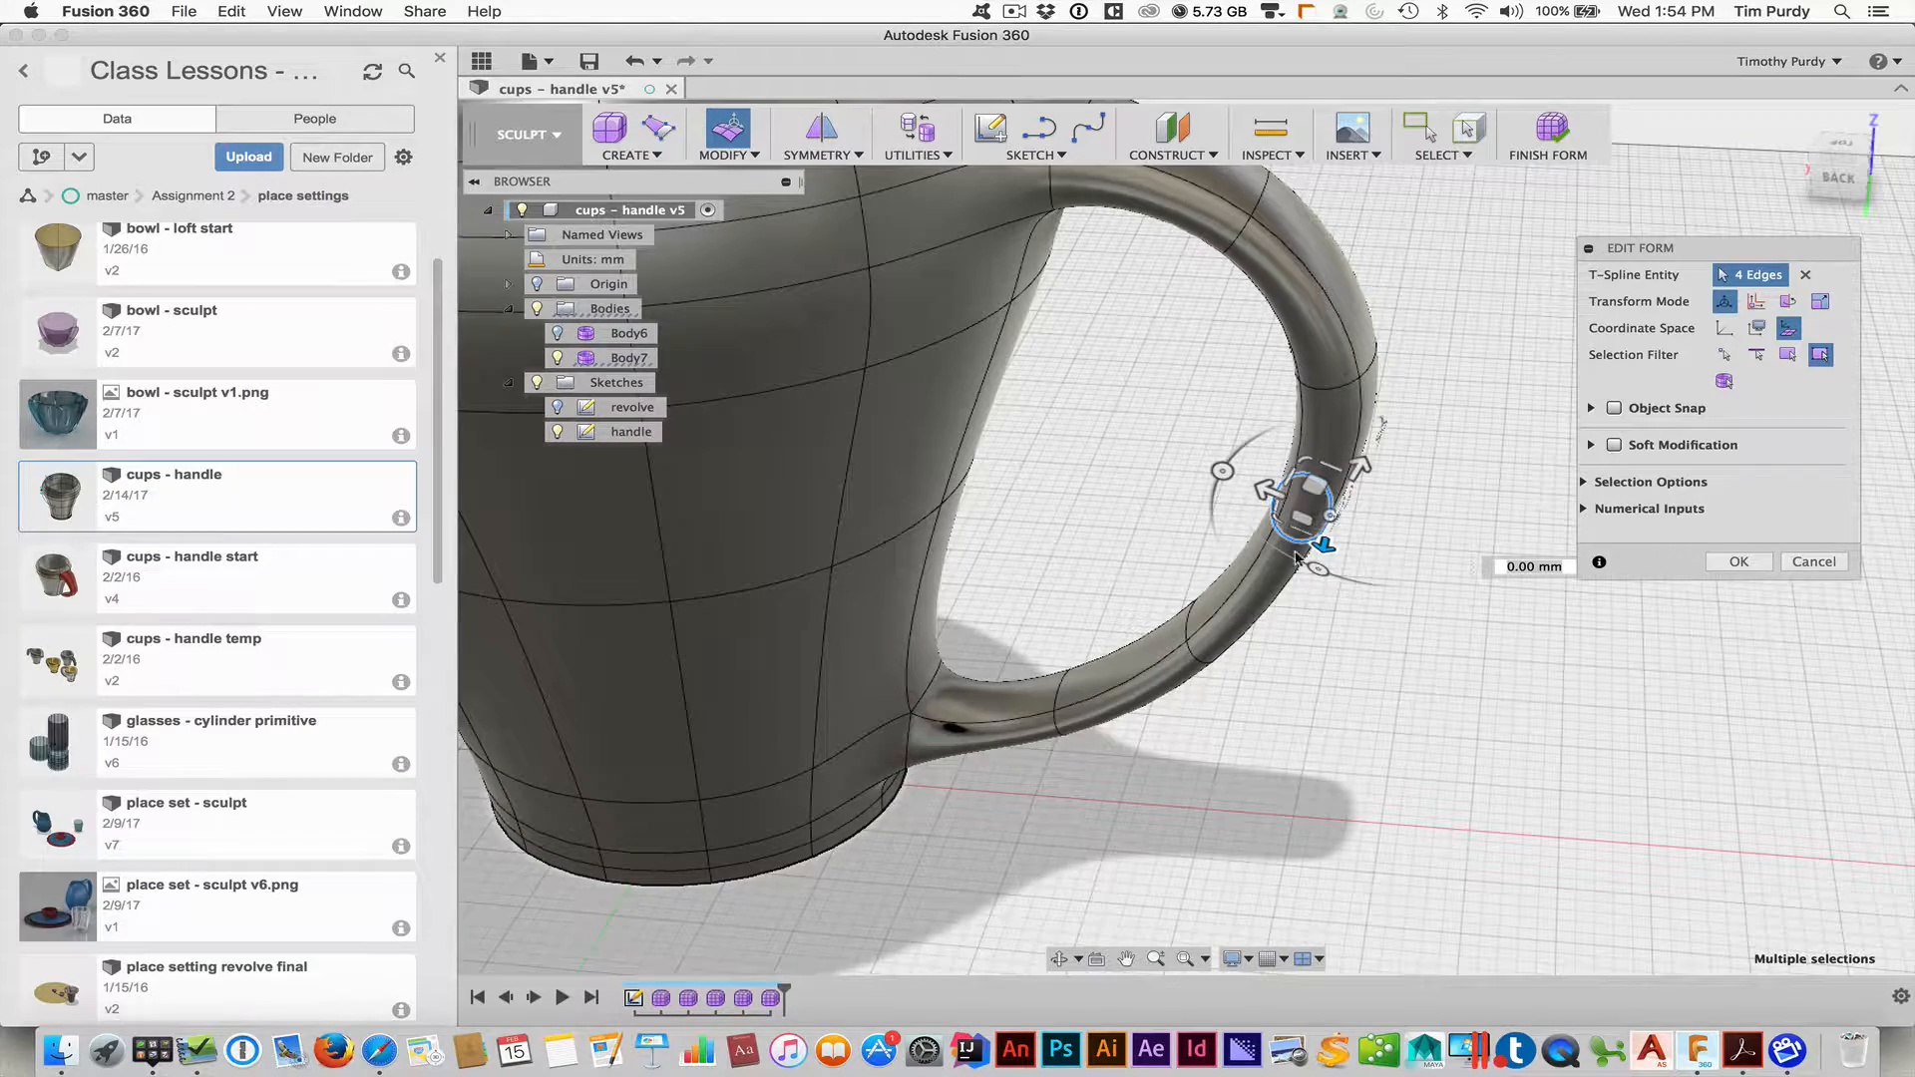
shift+middle_drag(1315, 632, 1360, 598)
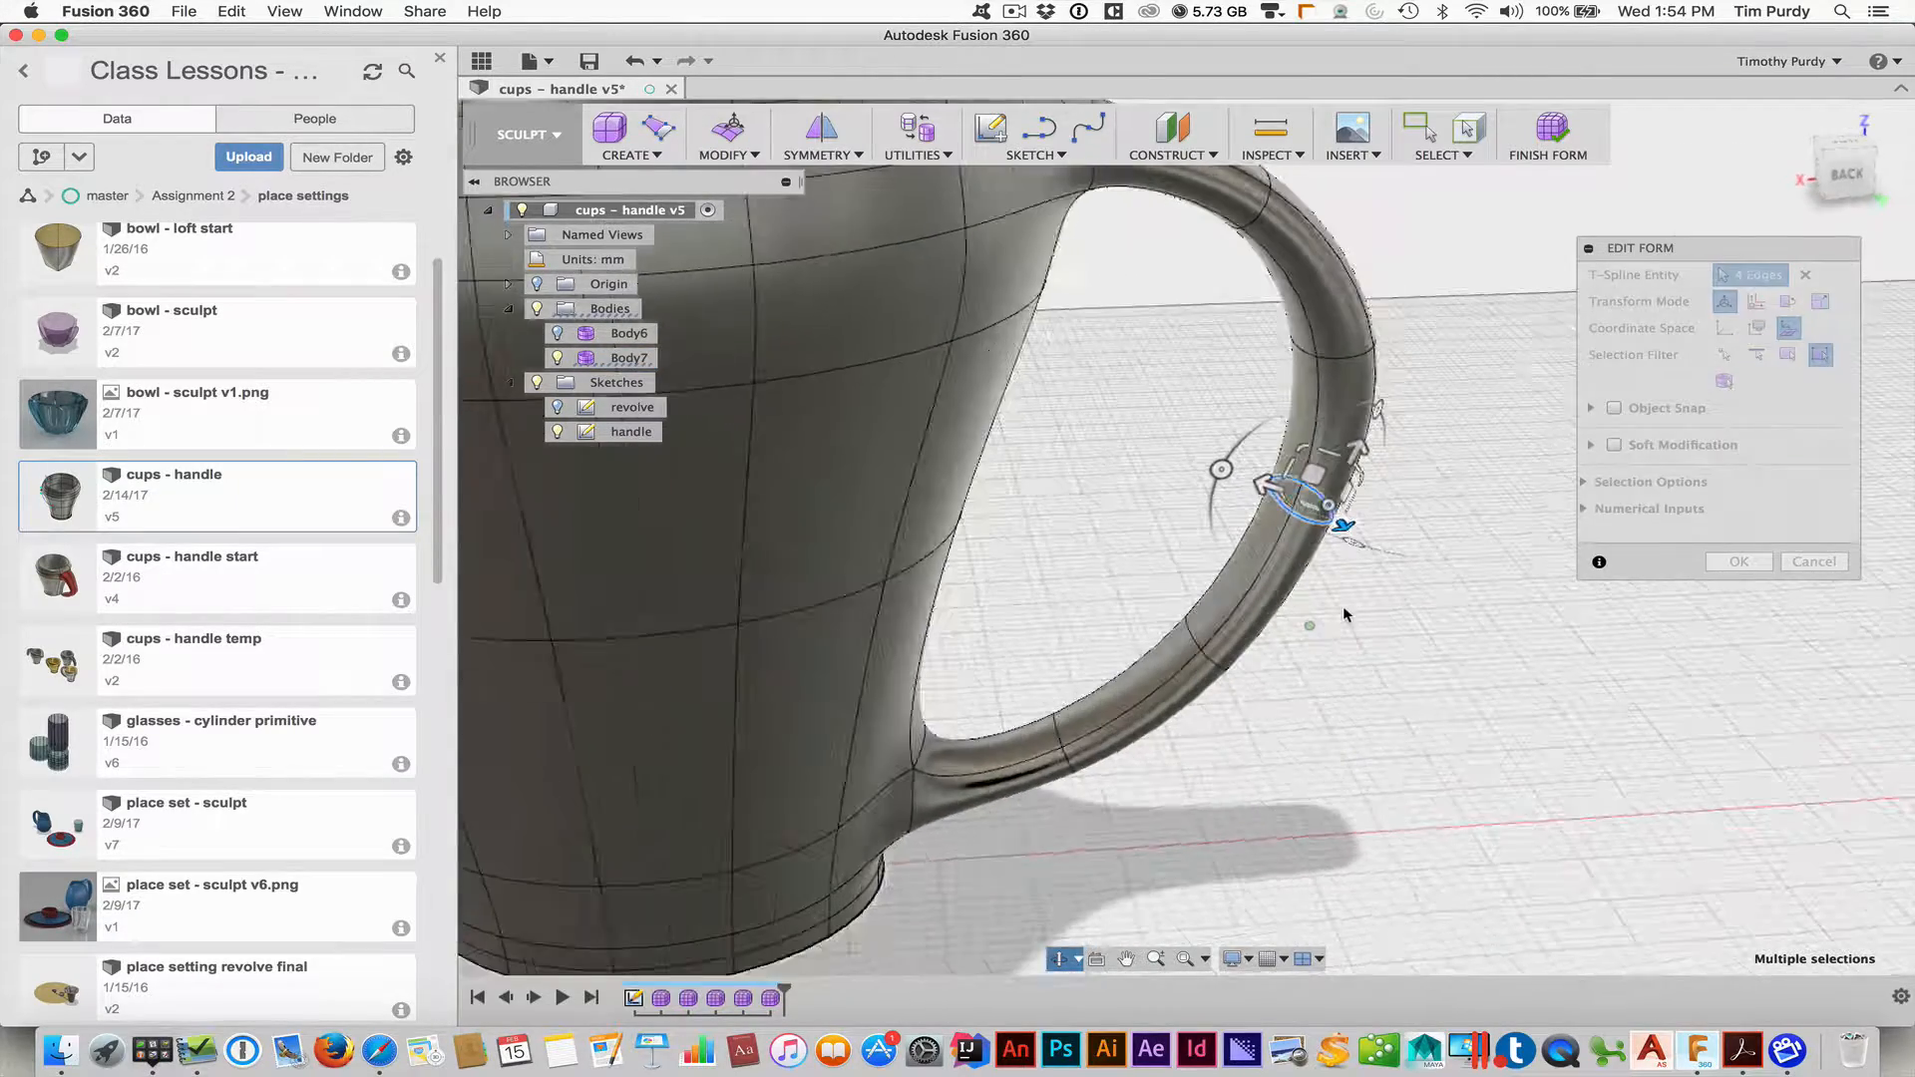
drag(1288, 472, 1182, 461)
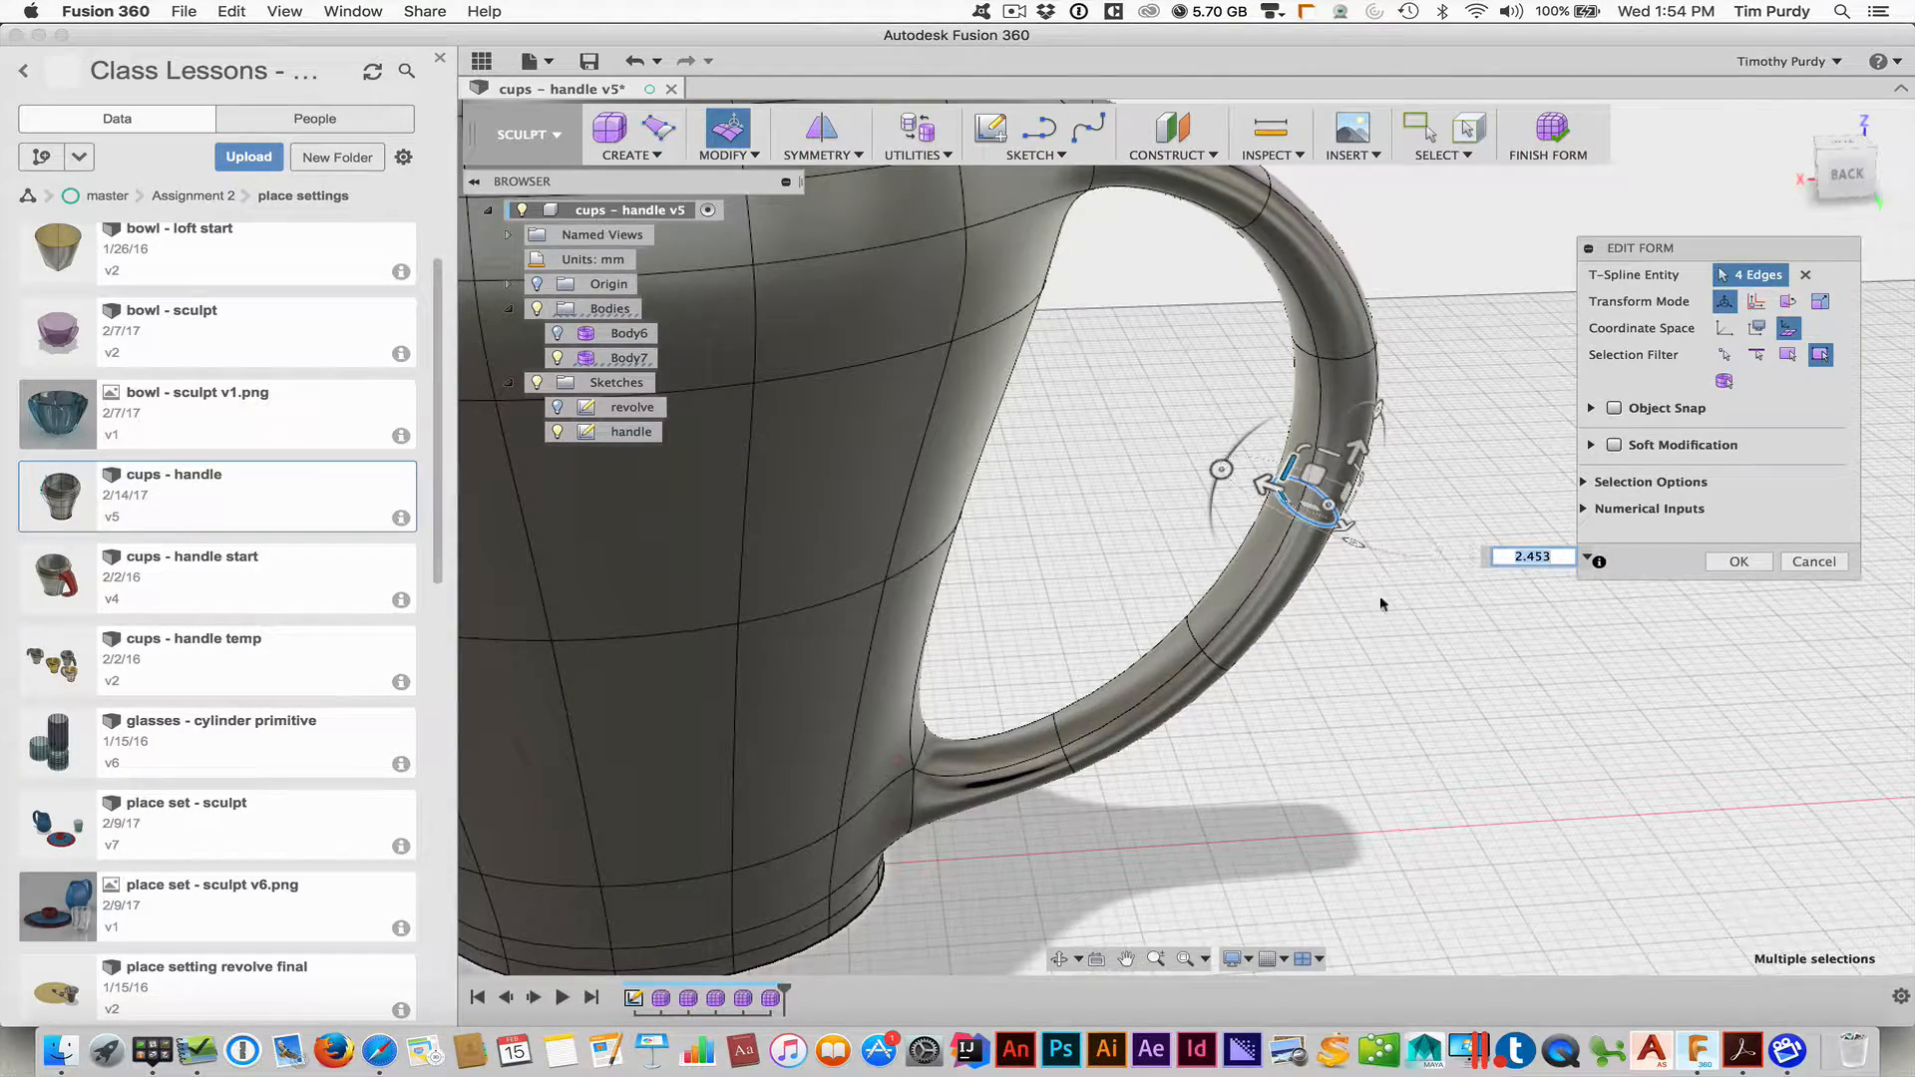
Widen the same lower-bend edge loop further in local coordinates, including one-axis scalings of about 1.48 and 1.62
shift+middle_drag(1381, 604, 1309, 665)
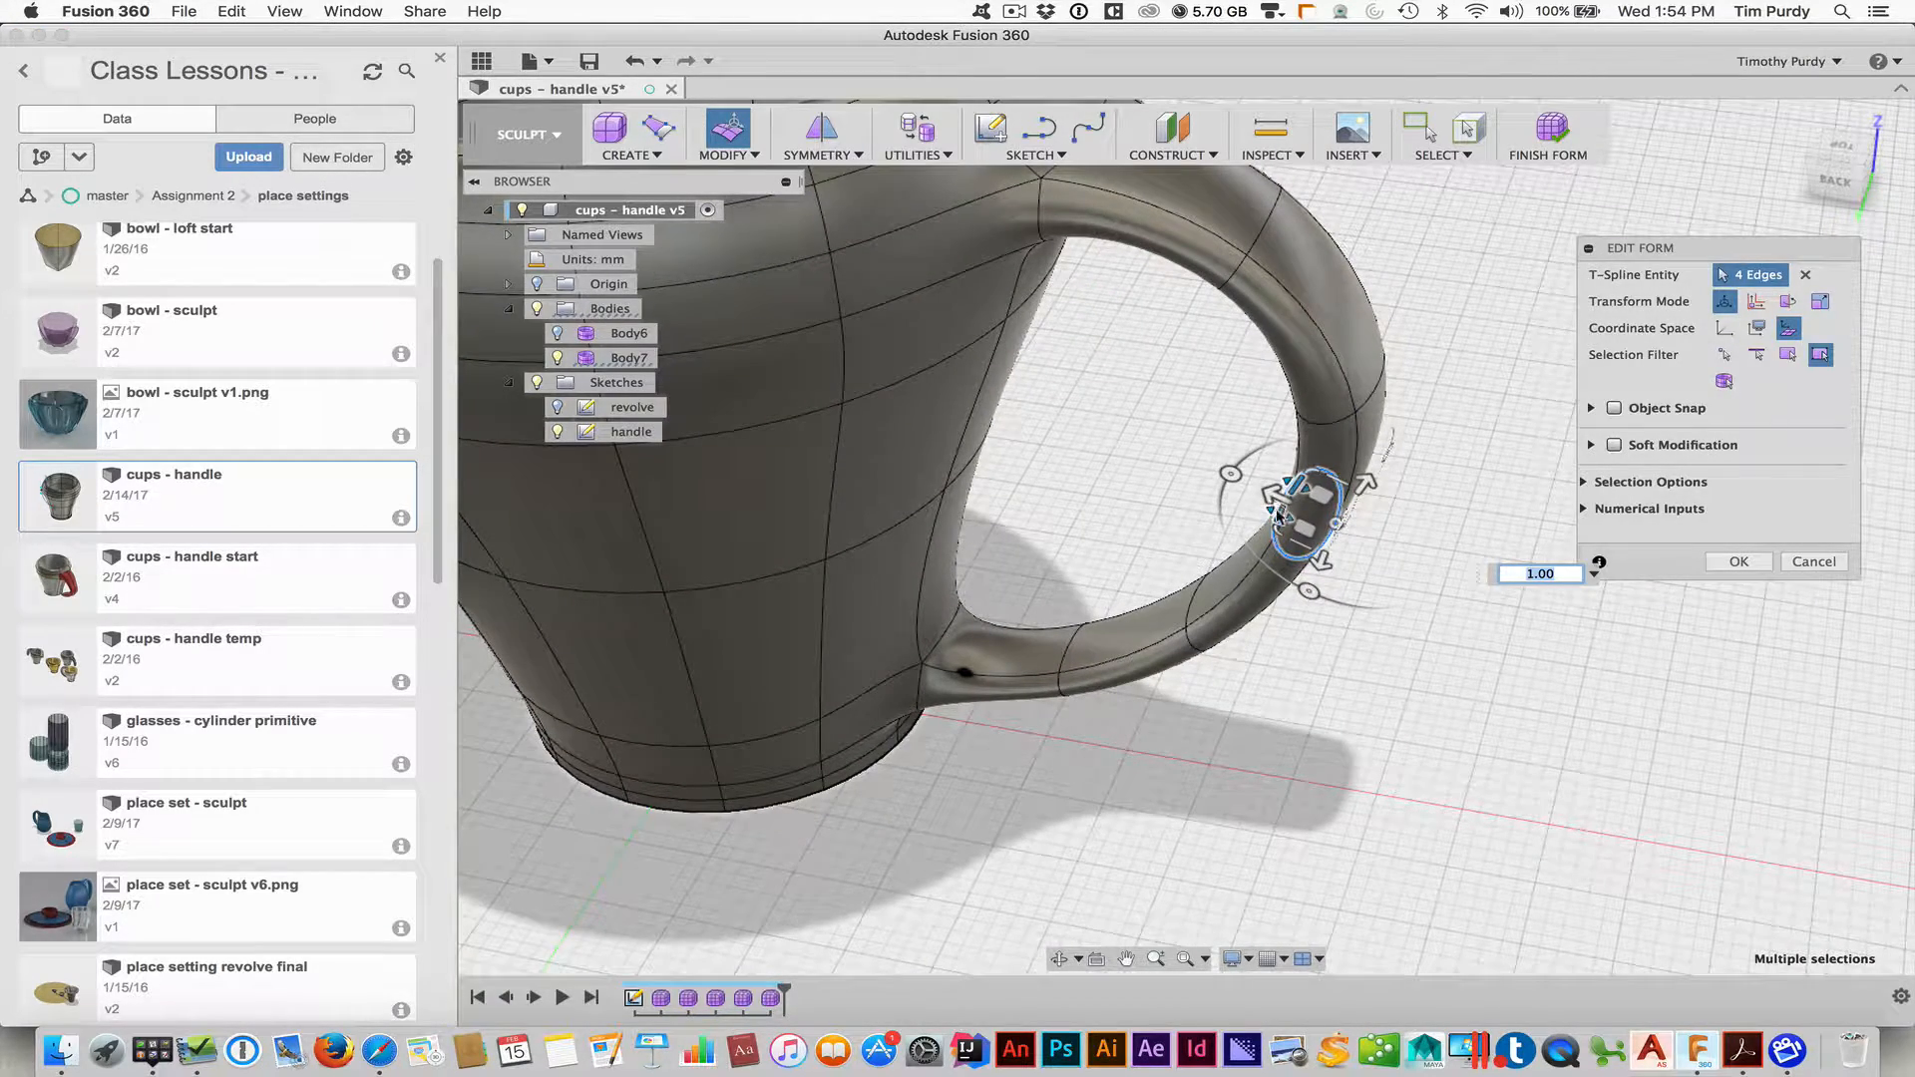
drag(1274, 511, 1211, 492)
shift+middle_drag(1431, 602, 1337, 559)
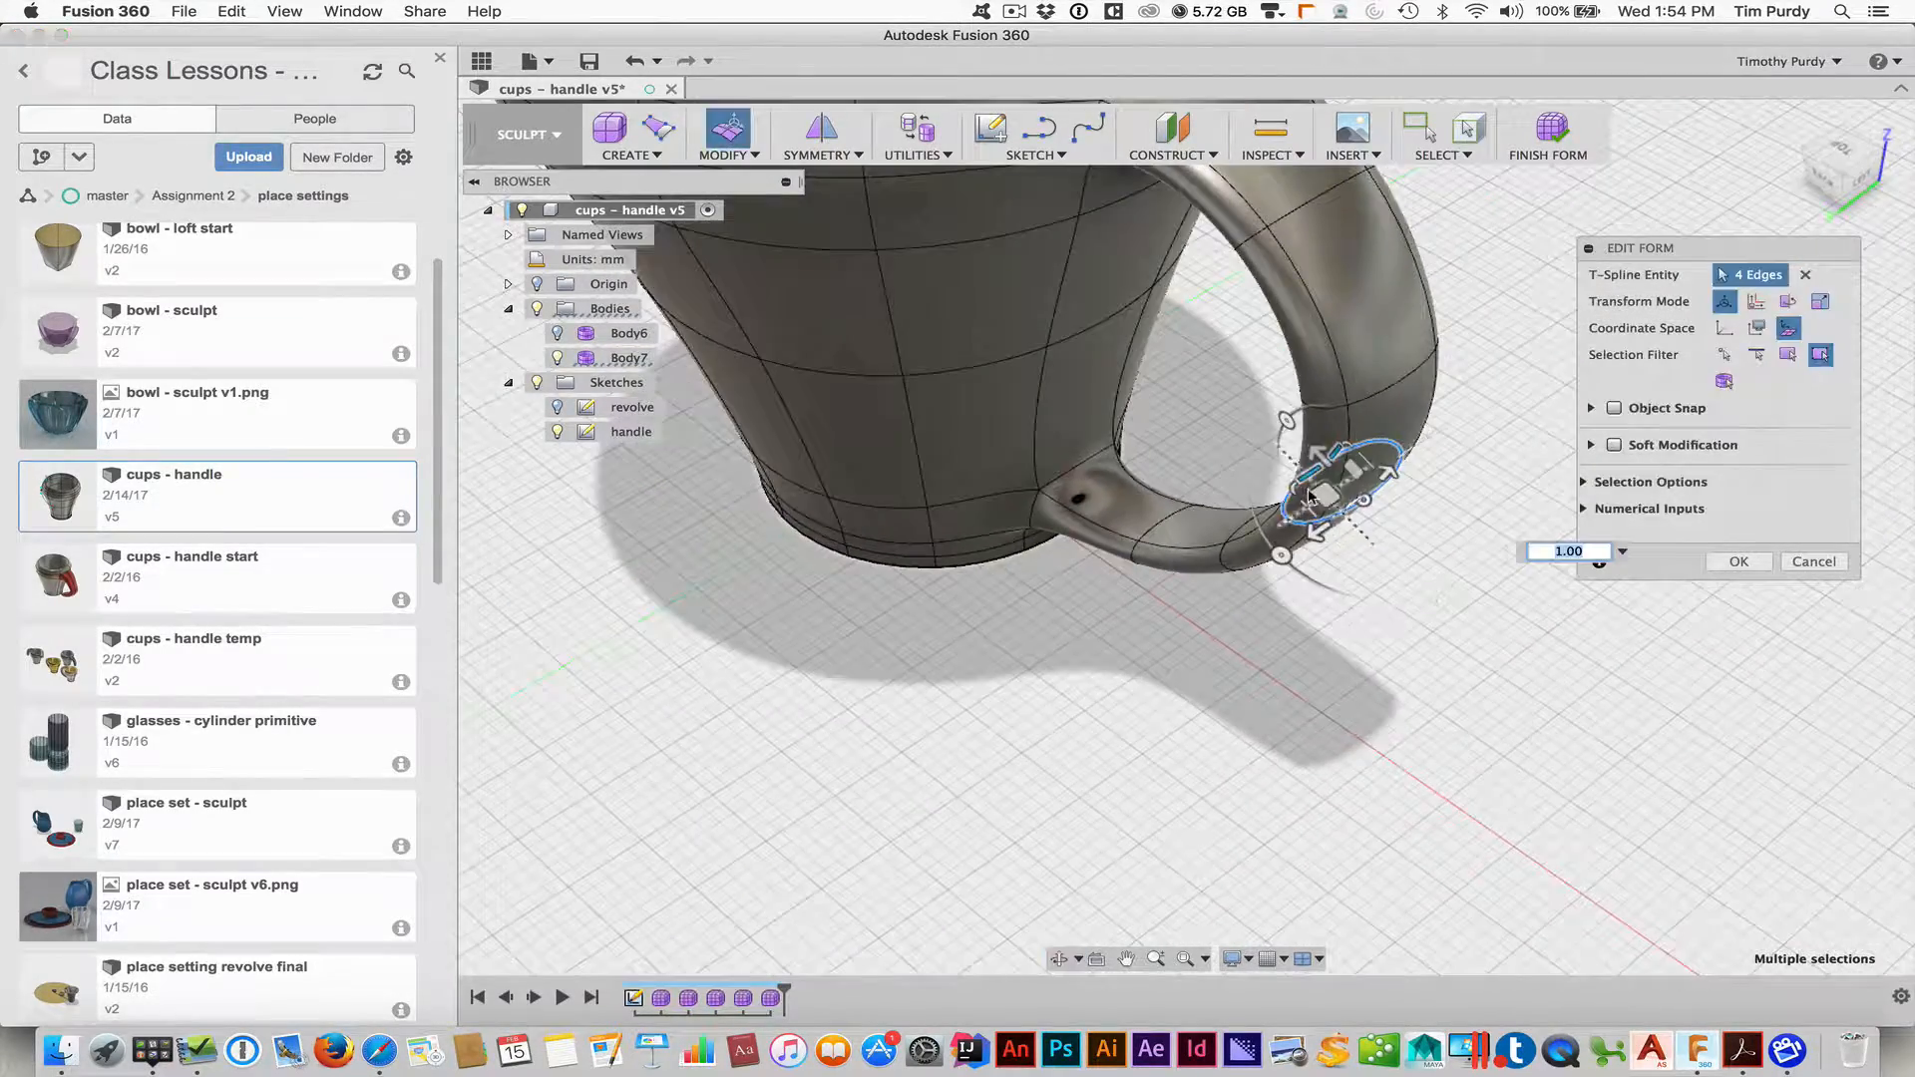
drag(1299, 505, 1310, 477)
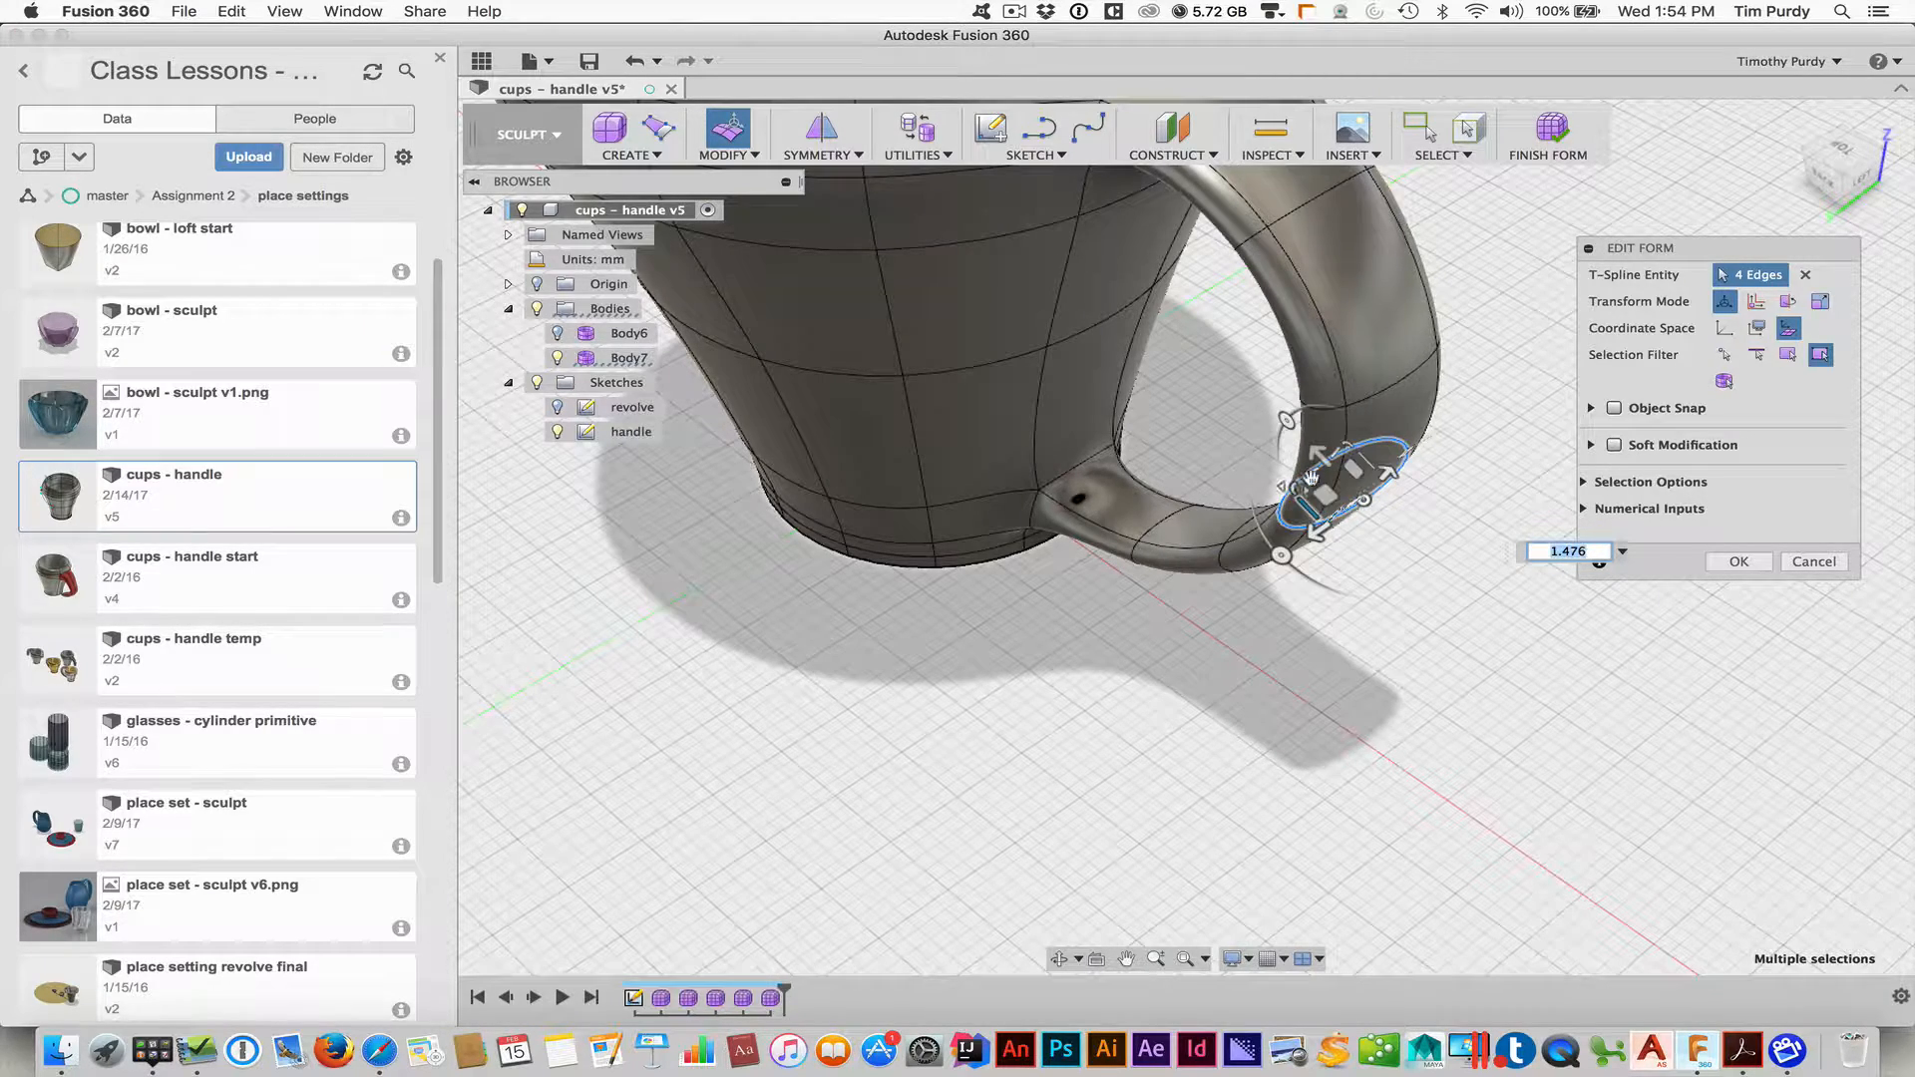
mouse_move(1308, 485)
shift+middle_down()
mouse_move(1283, 428)
mouse_move(1312, 492)
shift+middle_up()
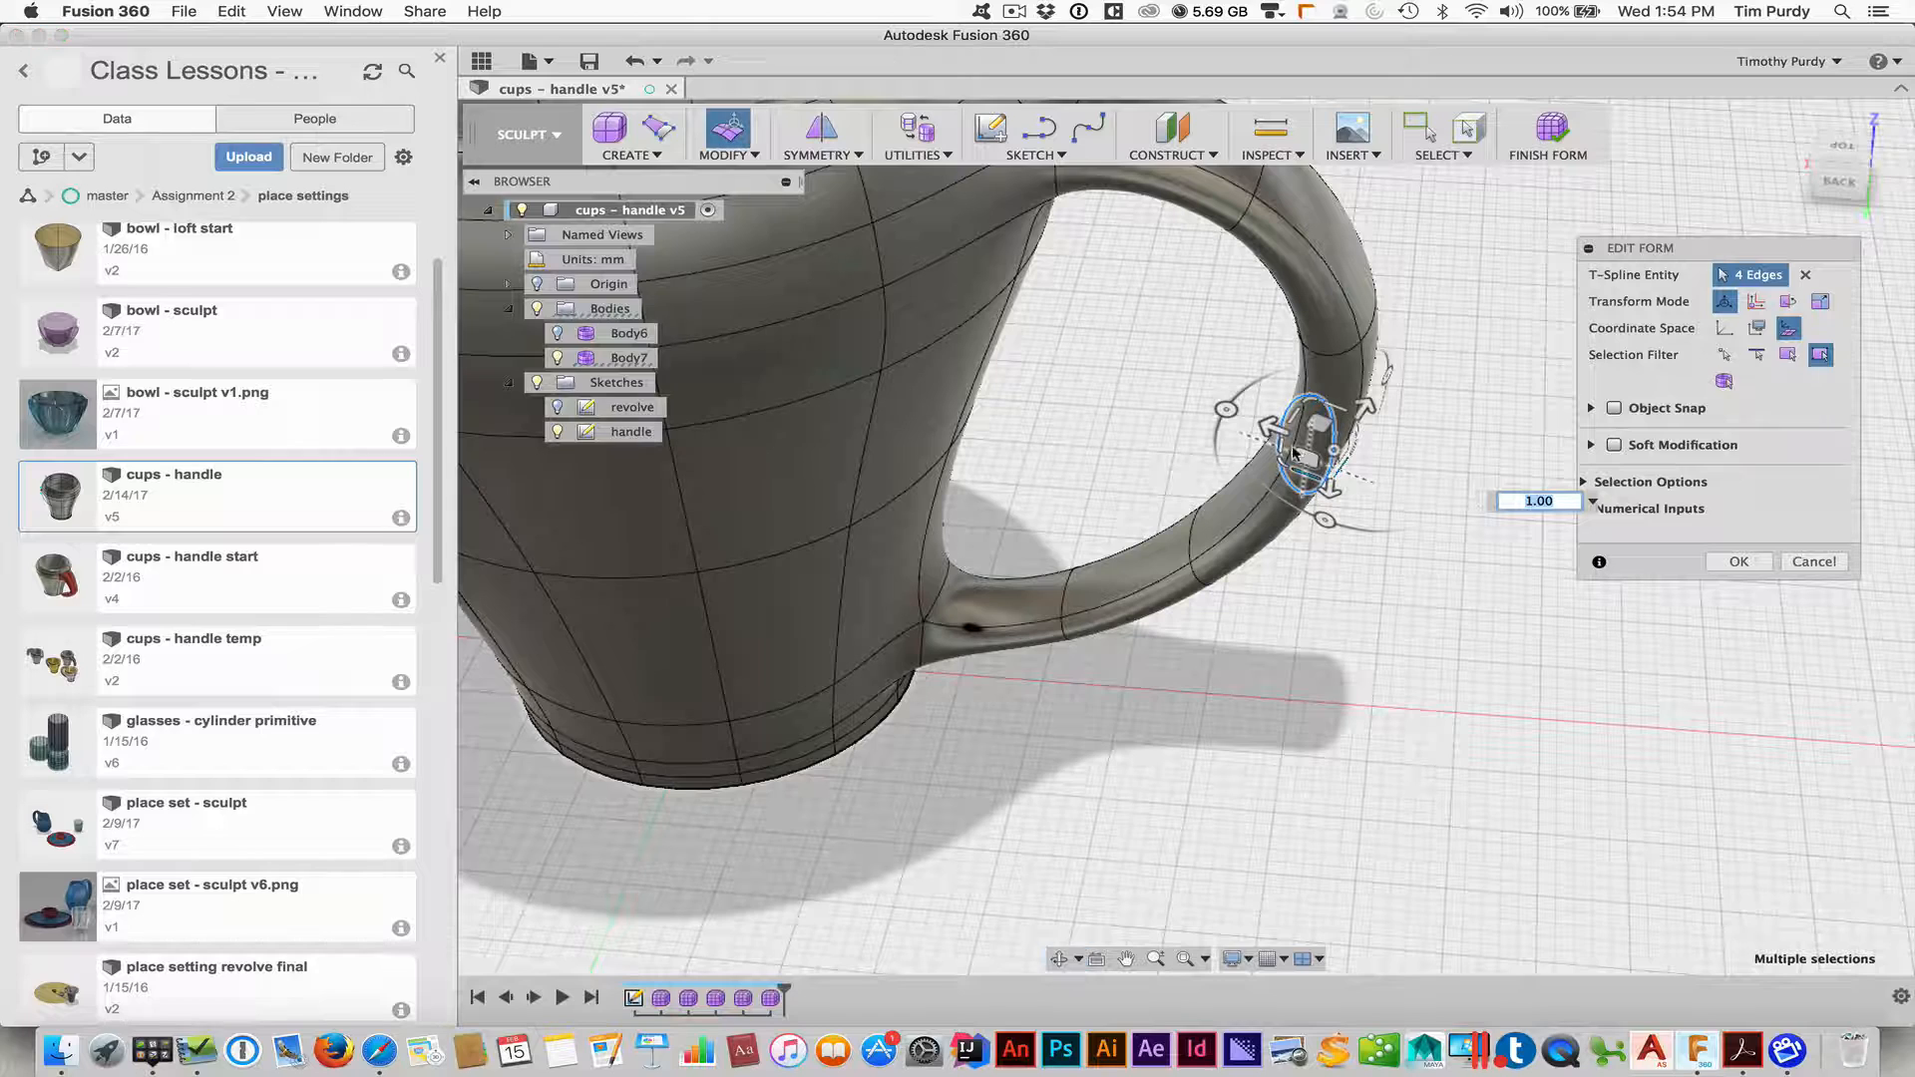
drag(1280, 448, 1239, 445)
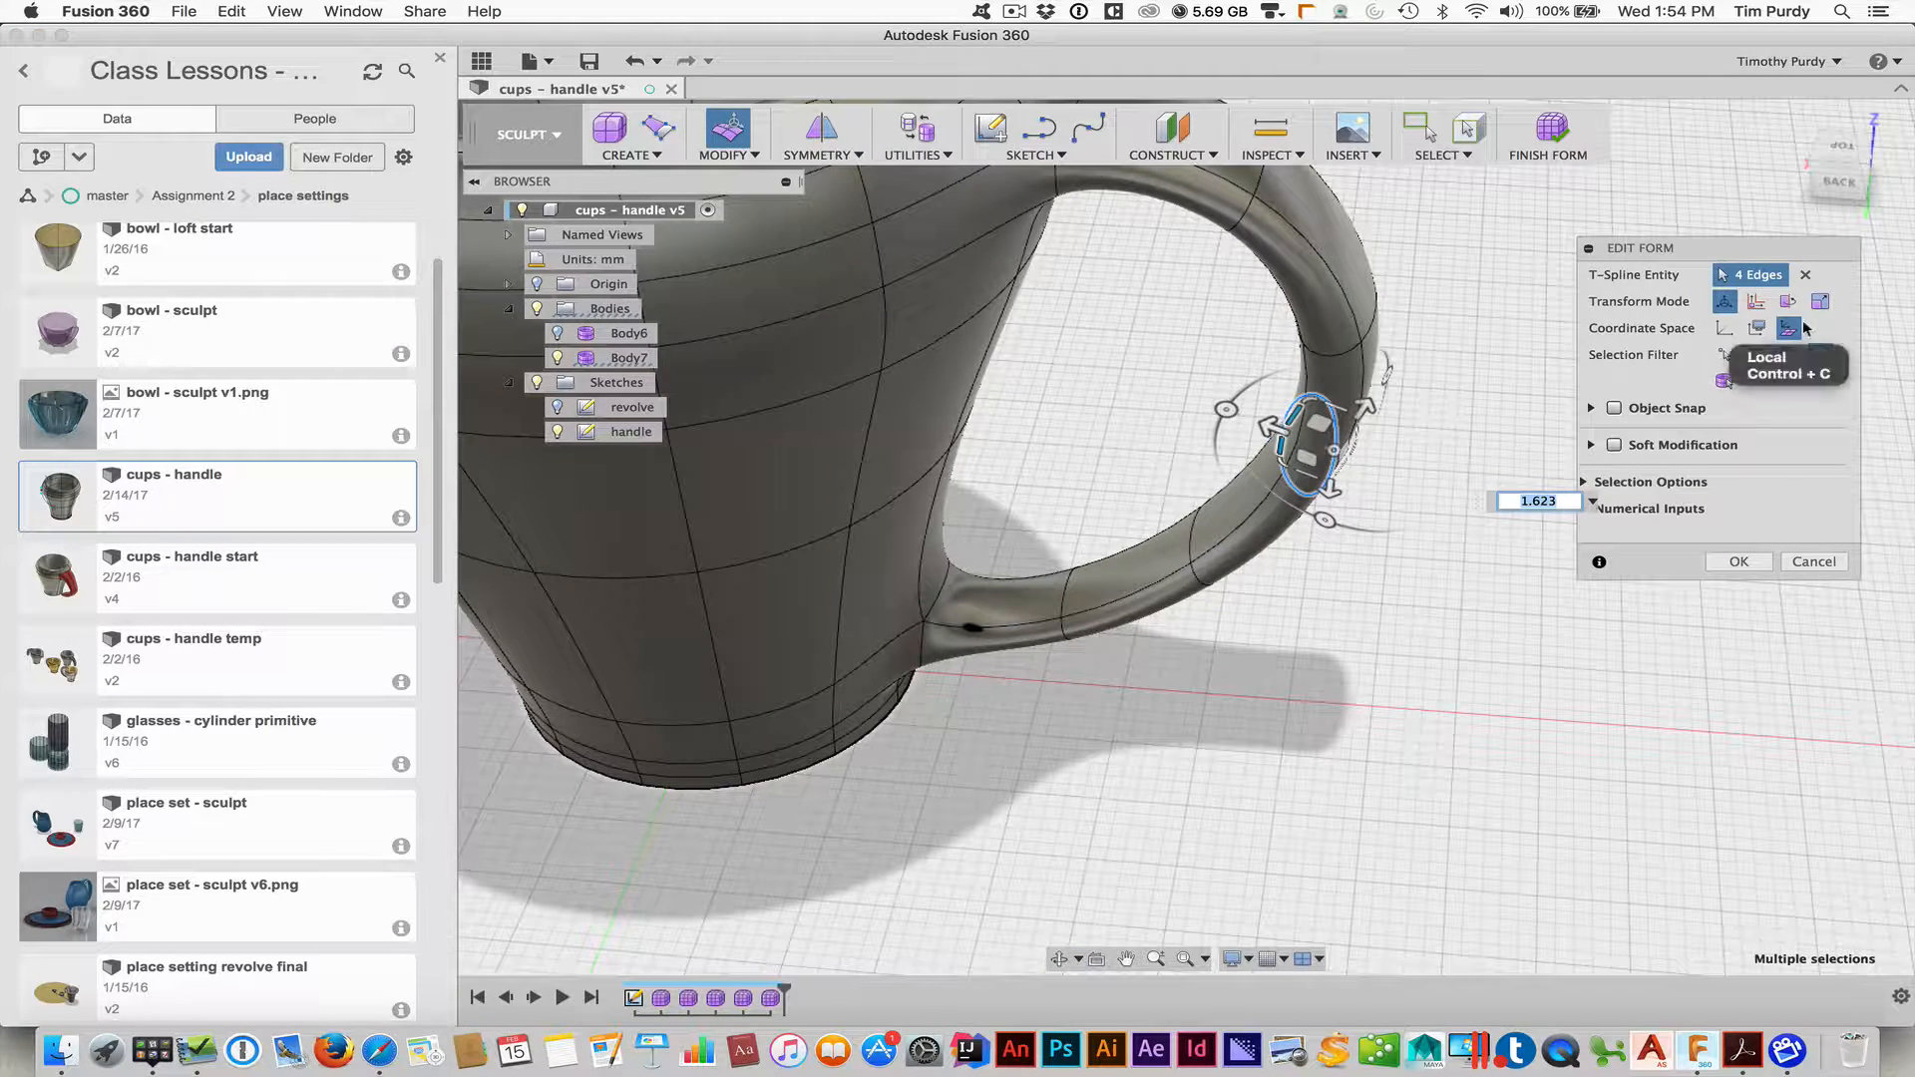
Switch the coordinate space back to world and scale the lower-bend edge loop along one axis
click(1723, 330)
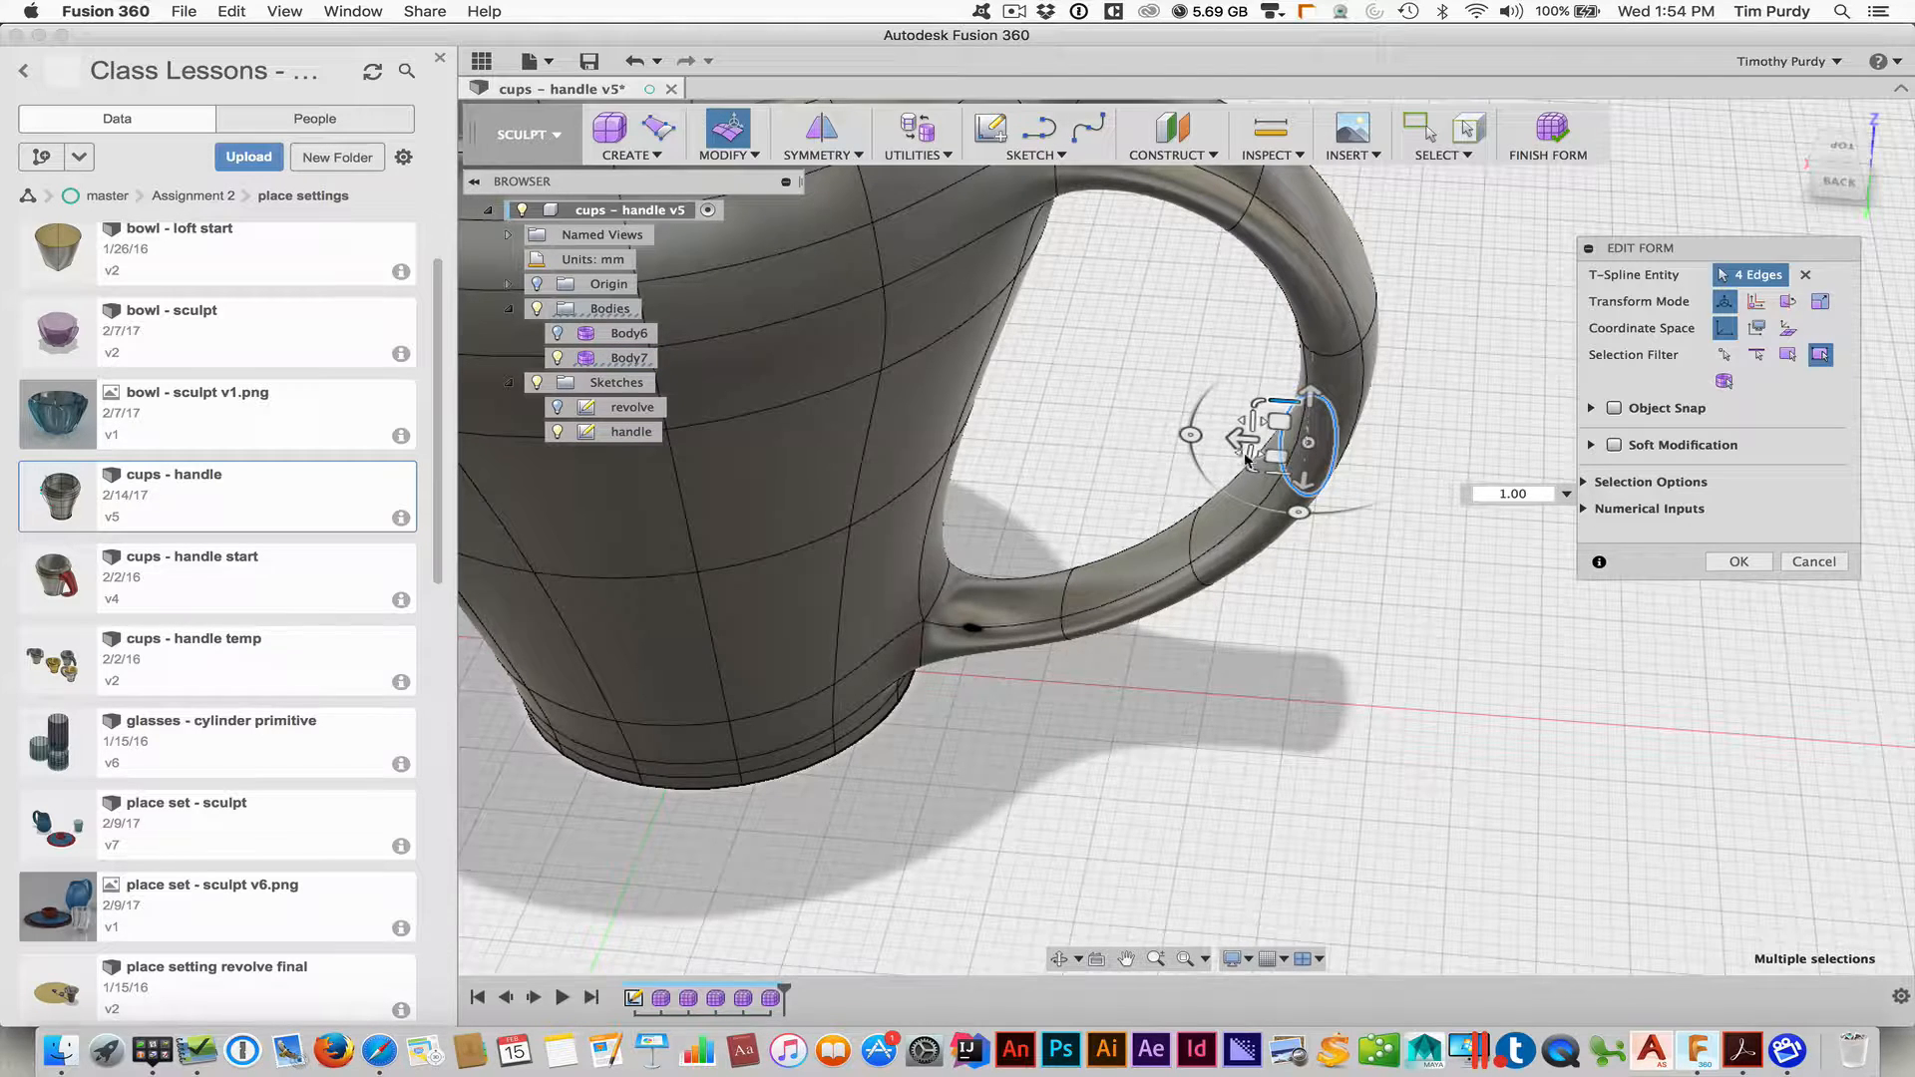
drag(1254, 454, 1200, 454)
shift+middle_drag(1313, 511, 1343, 456)
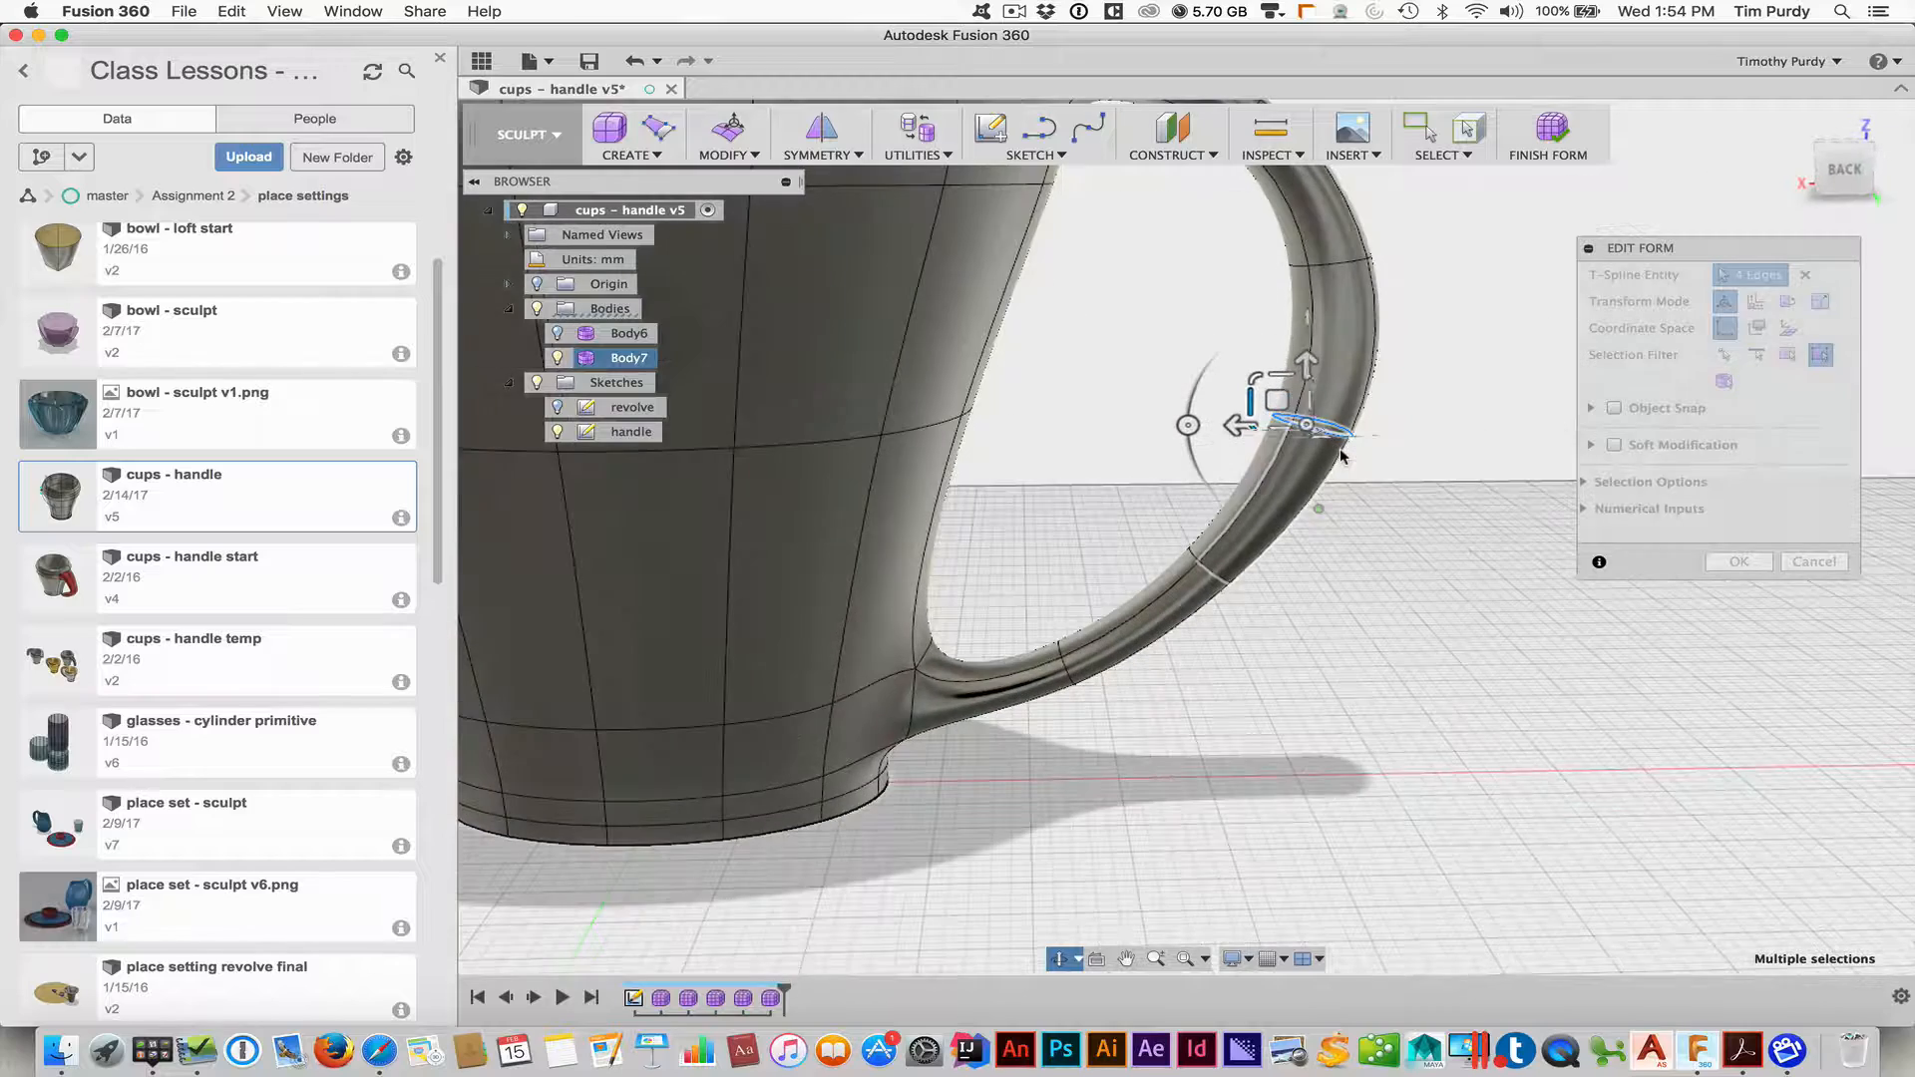
Scale the next edge loop down the handle by about 1.55 along one axis and rotate it -22.5 degrees
double_click(1216, 575)
drag(1152, 553, 1115, 556)
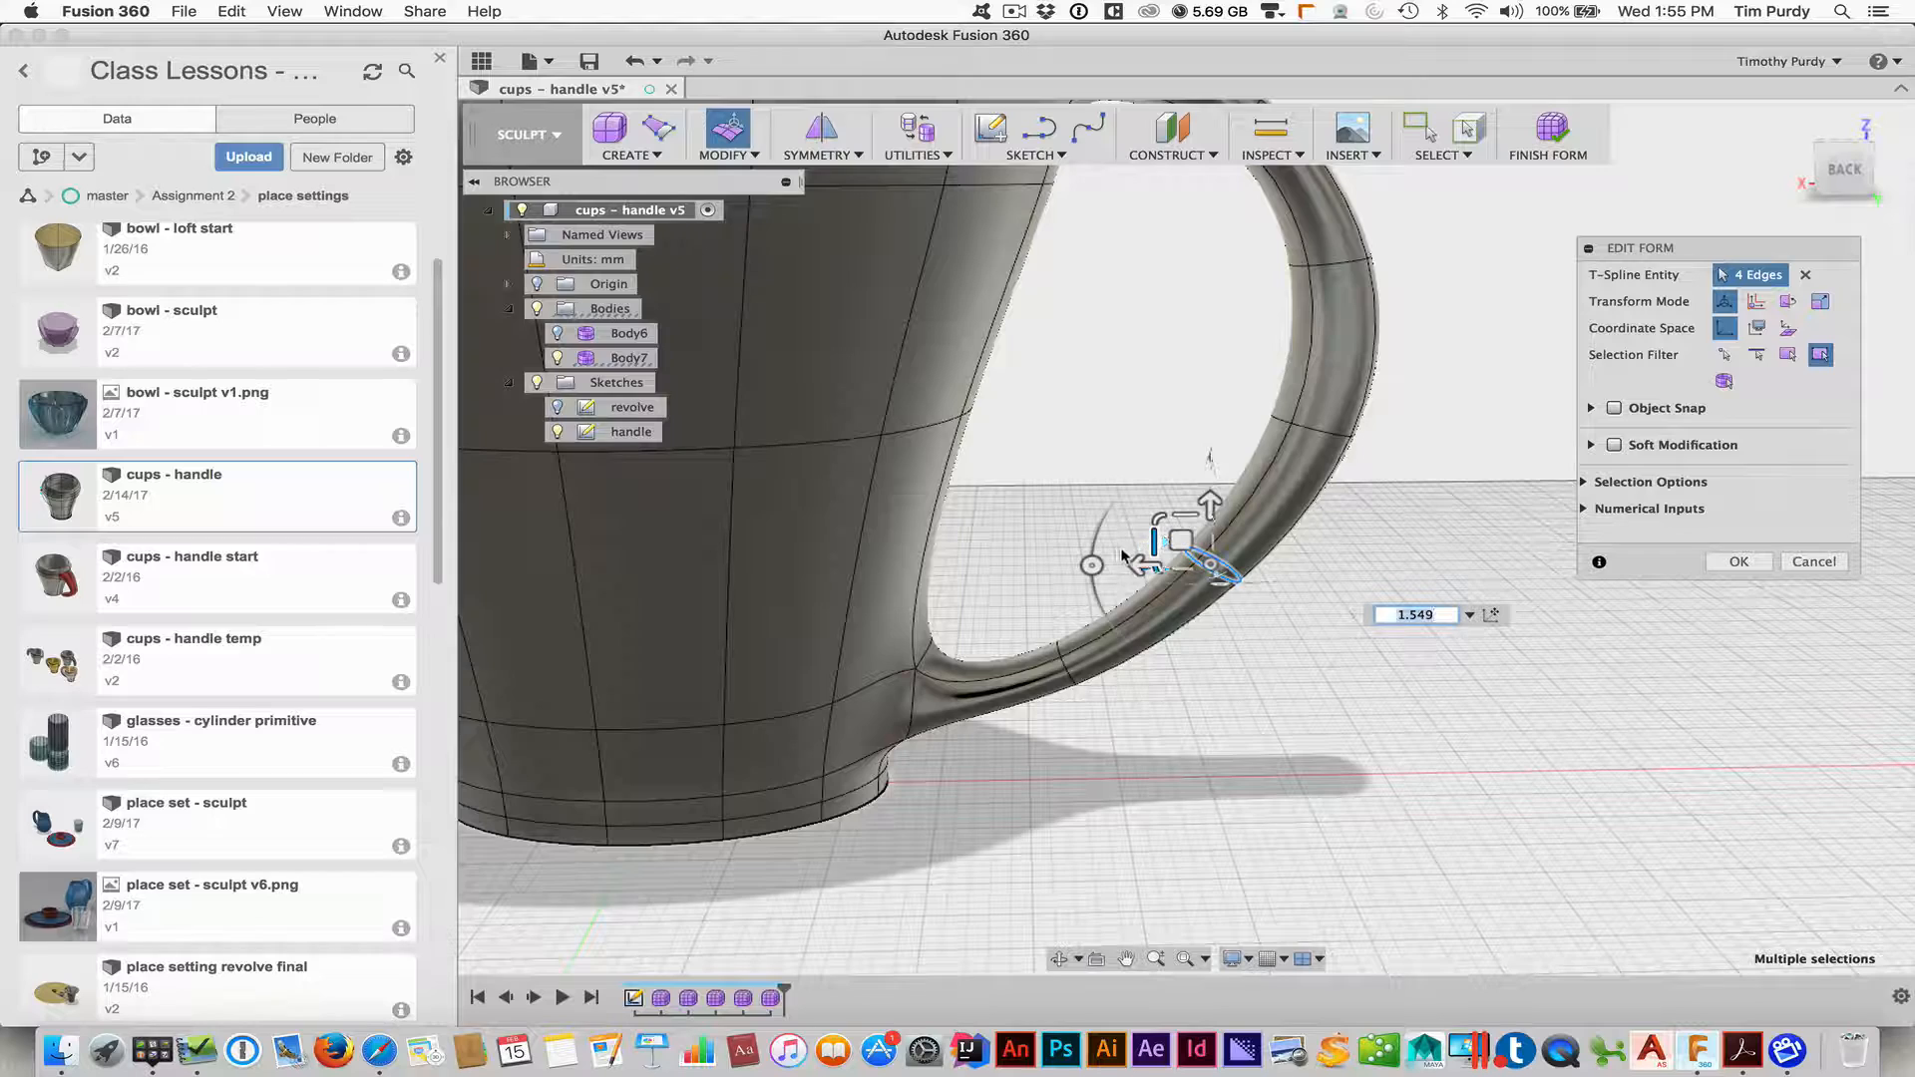
mouse_move(1218, 664)
shift+middle_down()
mouse_move(1201, 641)
mouse_move(1214, 651)
shift+middle_up()
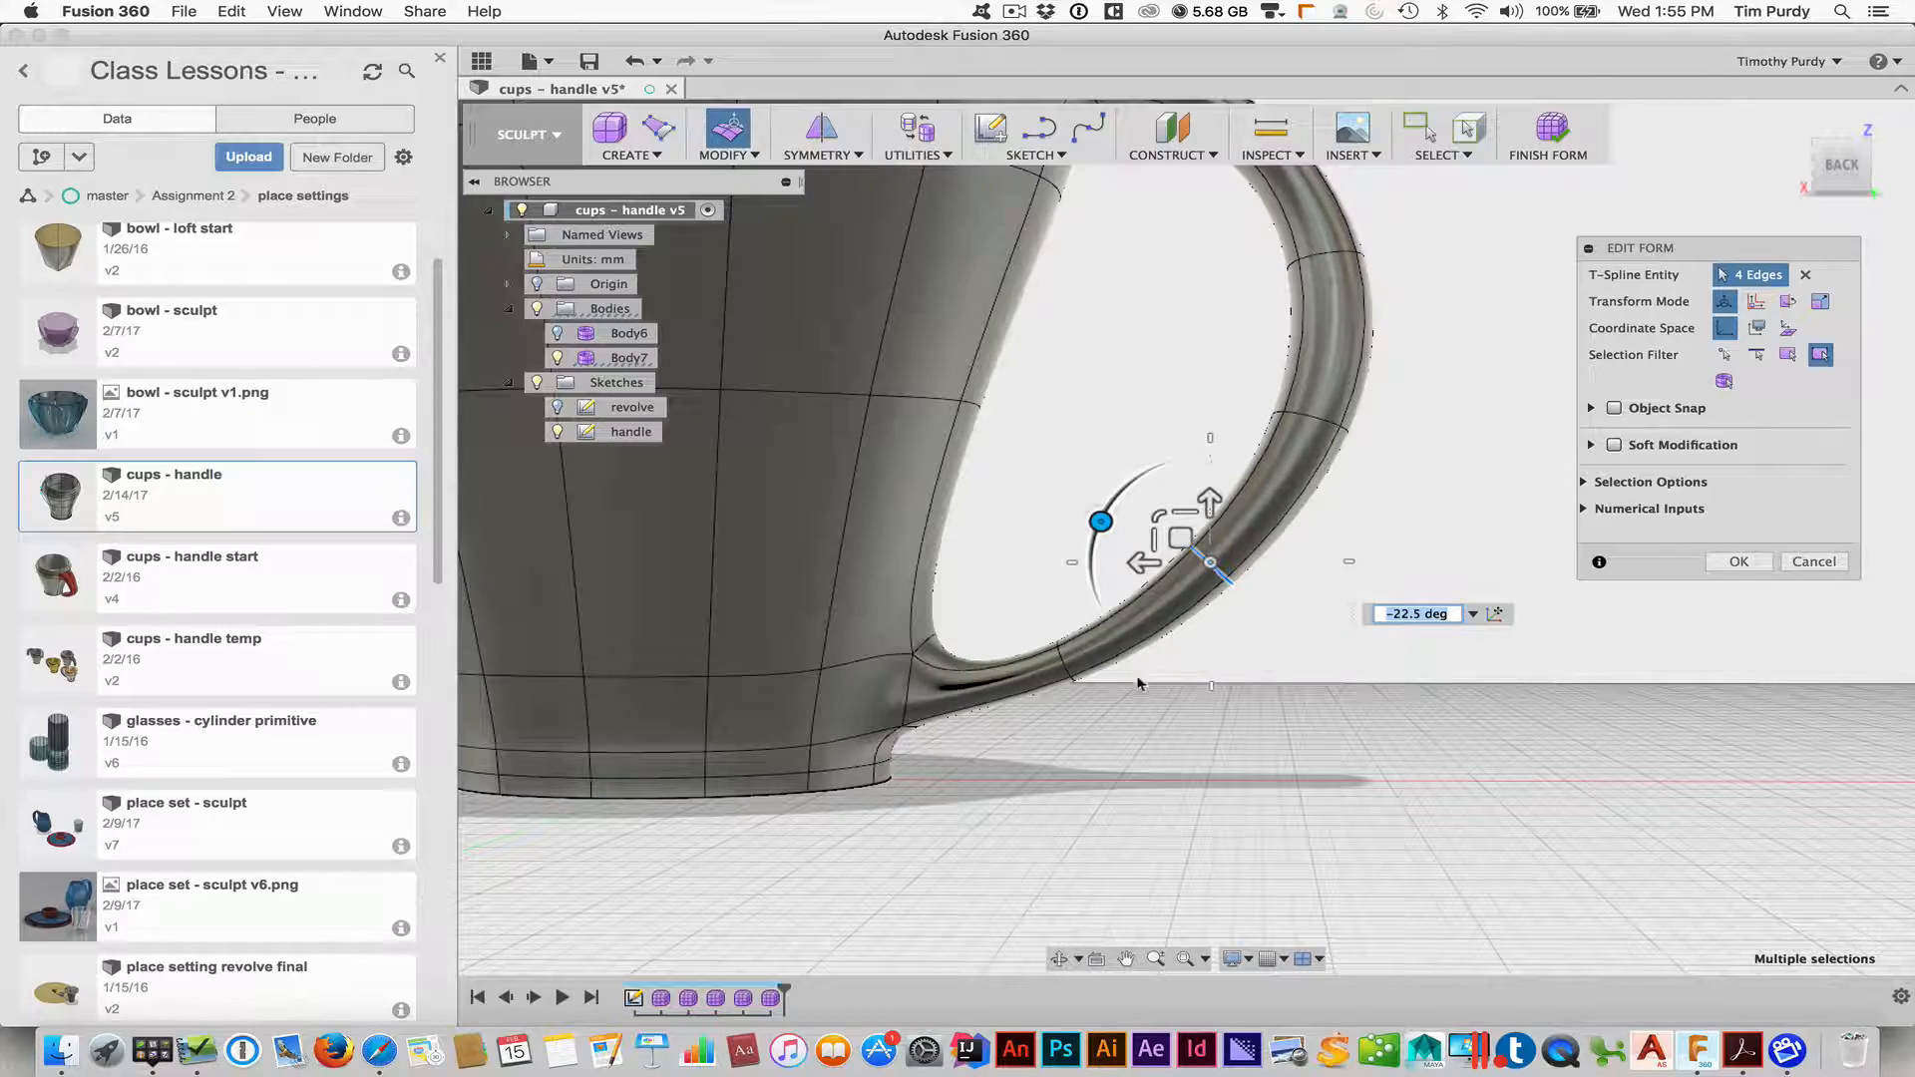
shift+middle_drag(1246, 725, 1163, 736)
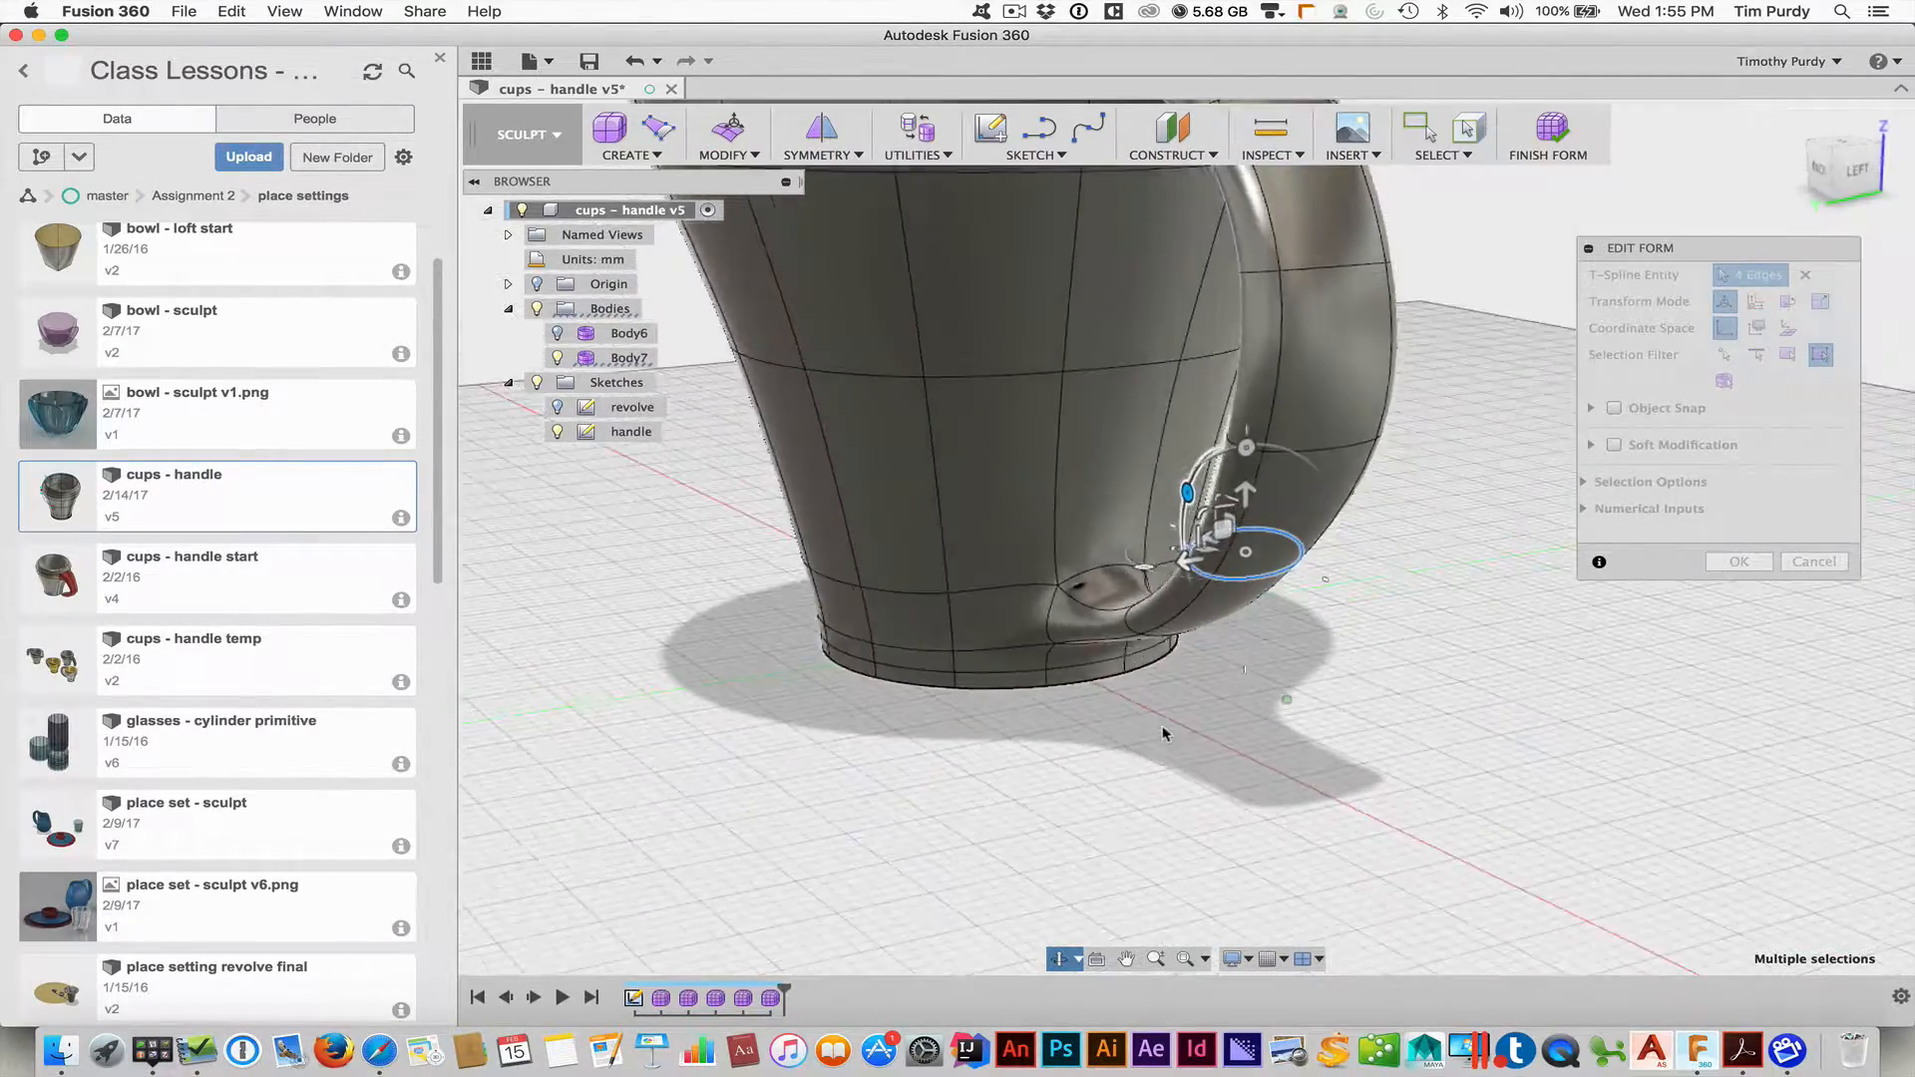
shift+middle_drag(1286, 685, 1237, 682)
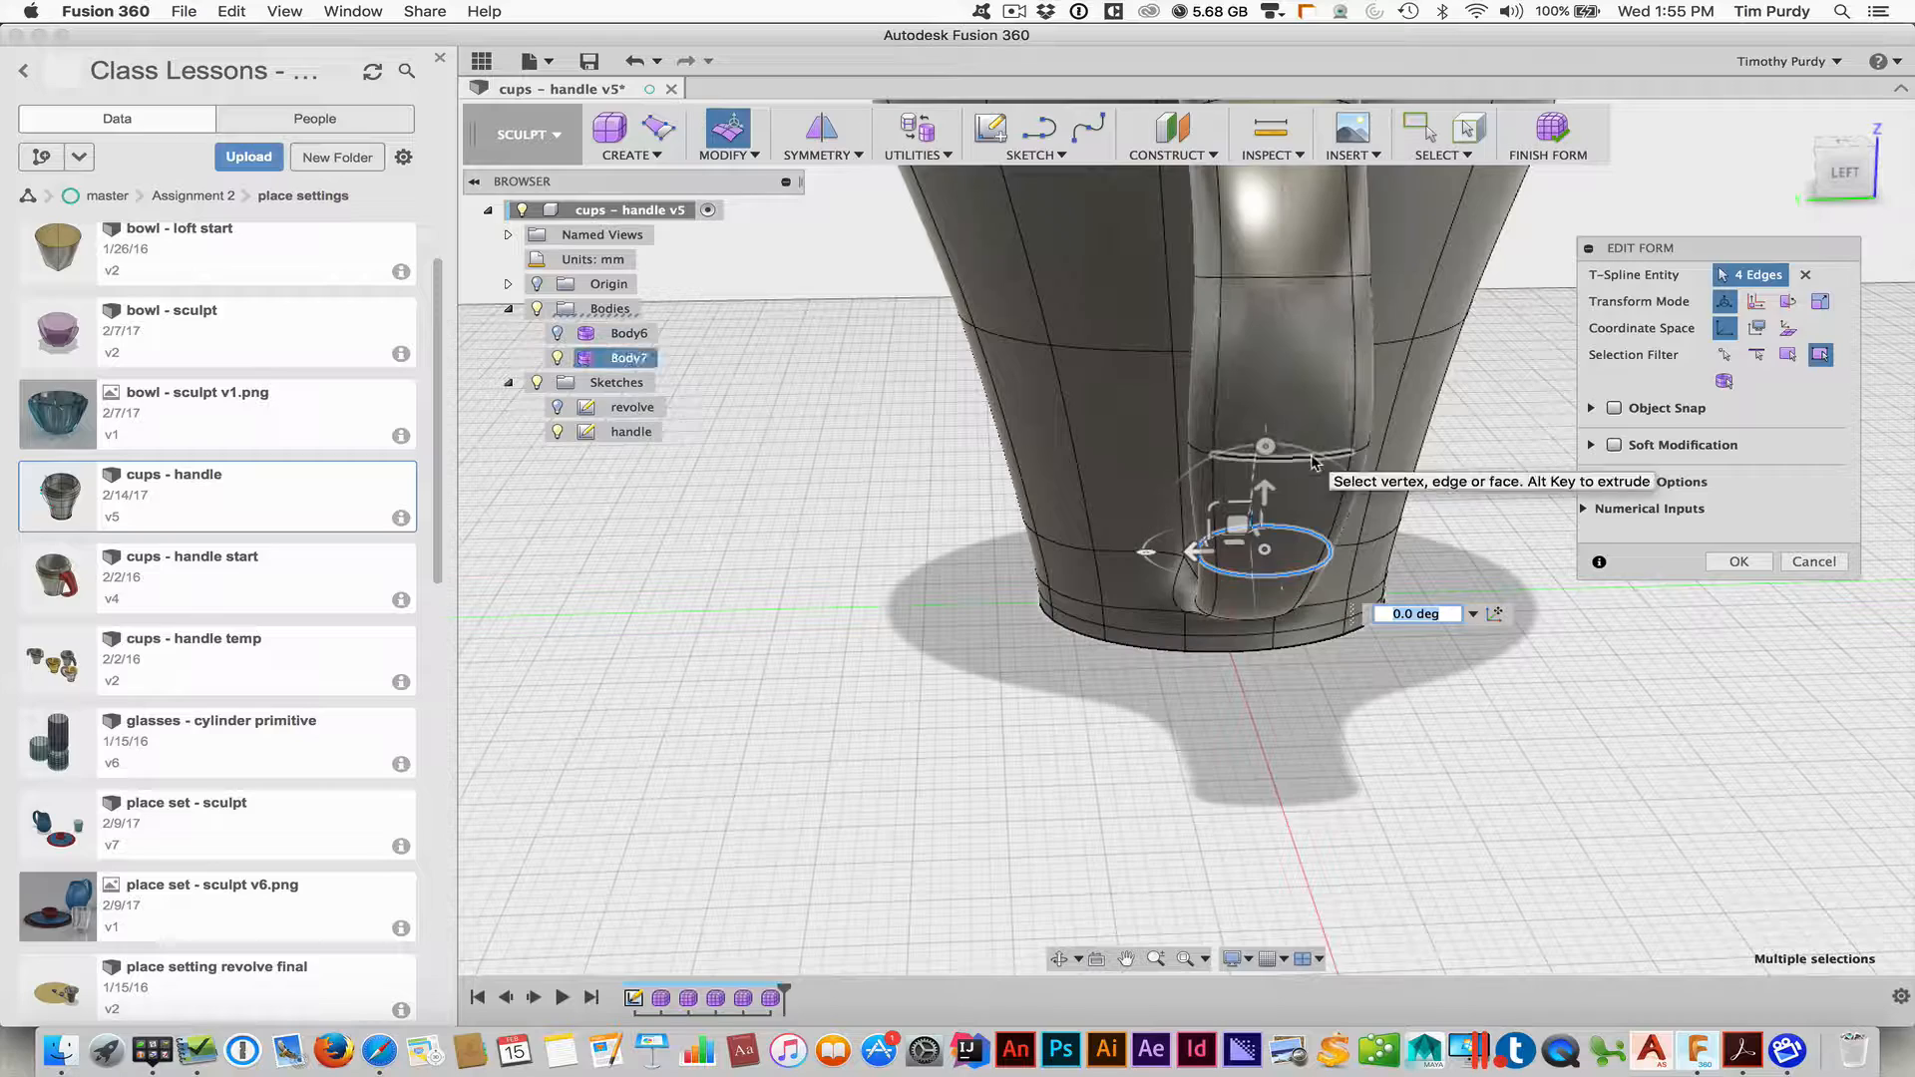
Scale the edge loop just above it on the handle along one axis and finish the form edit
double_click(1218, 442)
drag(1221, 427, 1466, 626)
shift+middle_drag(1466, 627, 1491, 819)
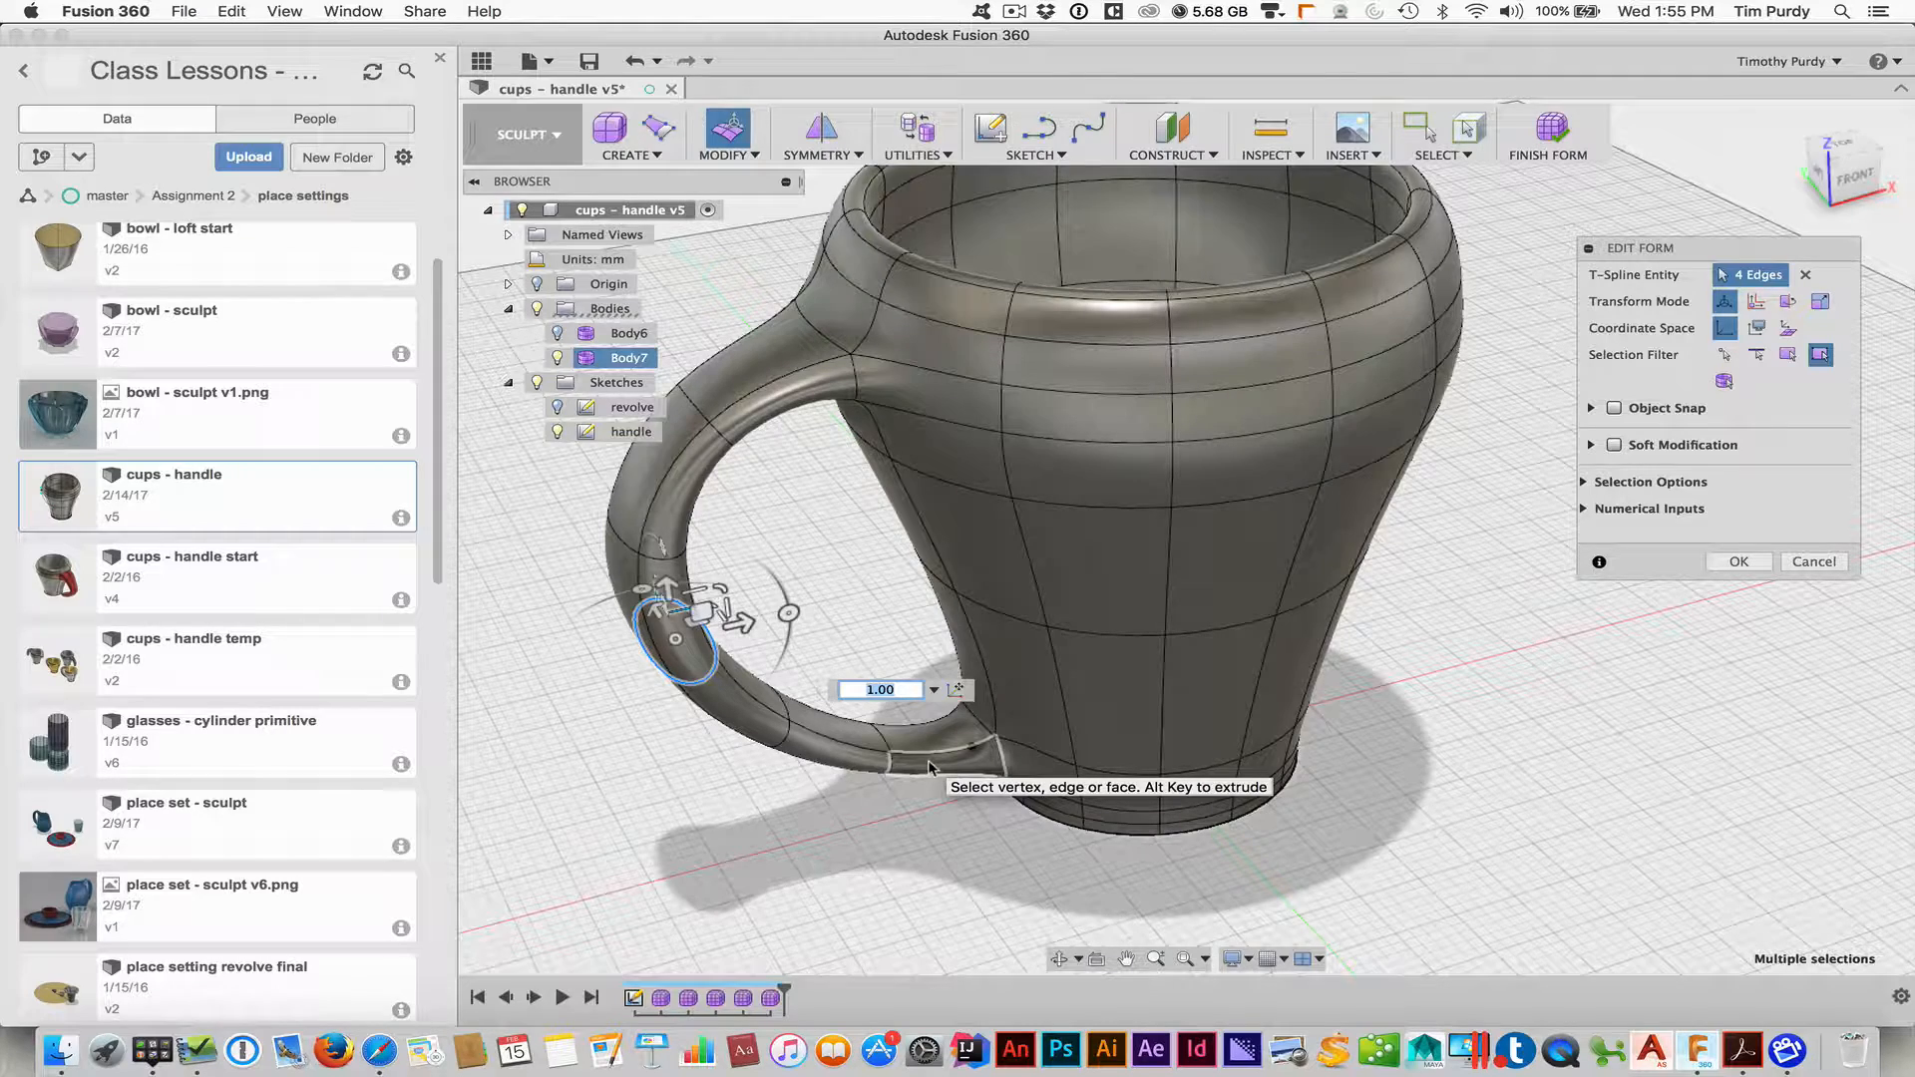
click(1737, 564)
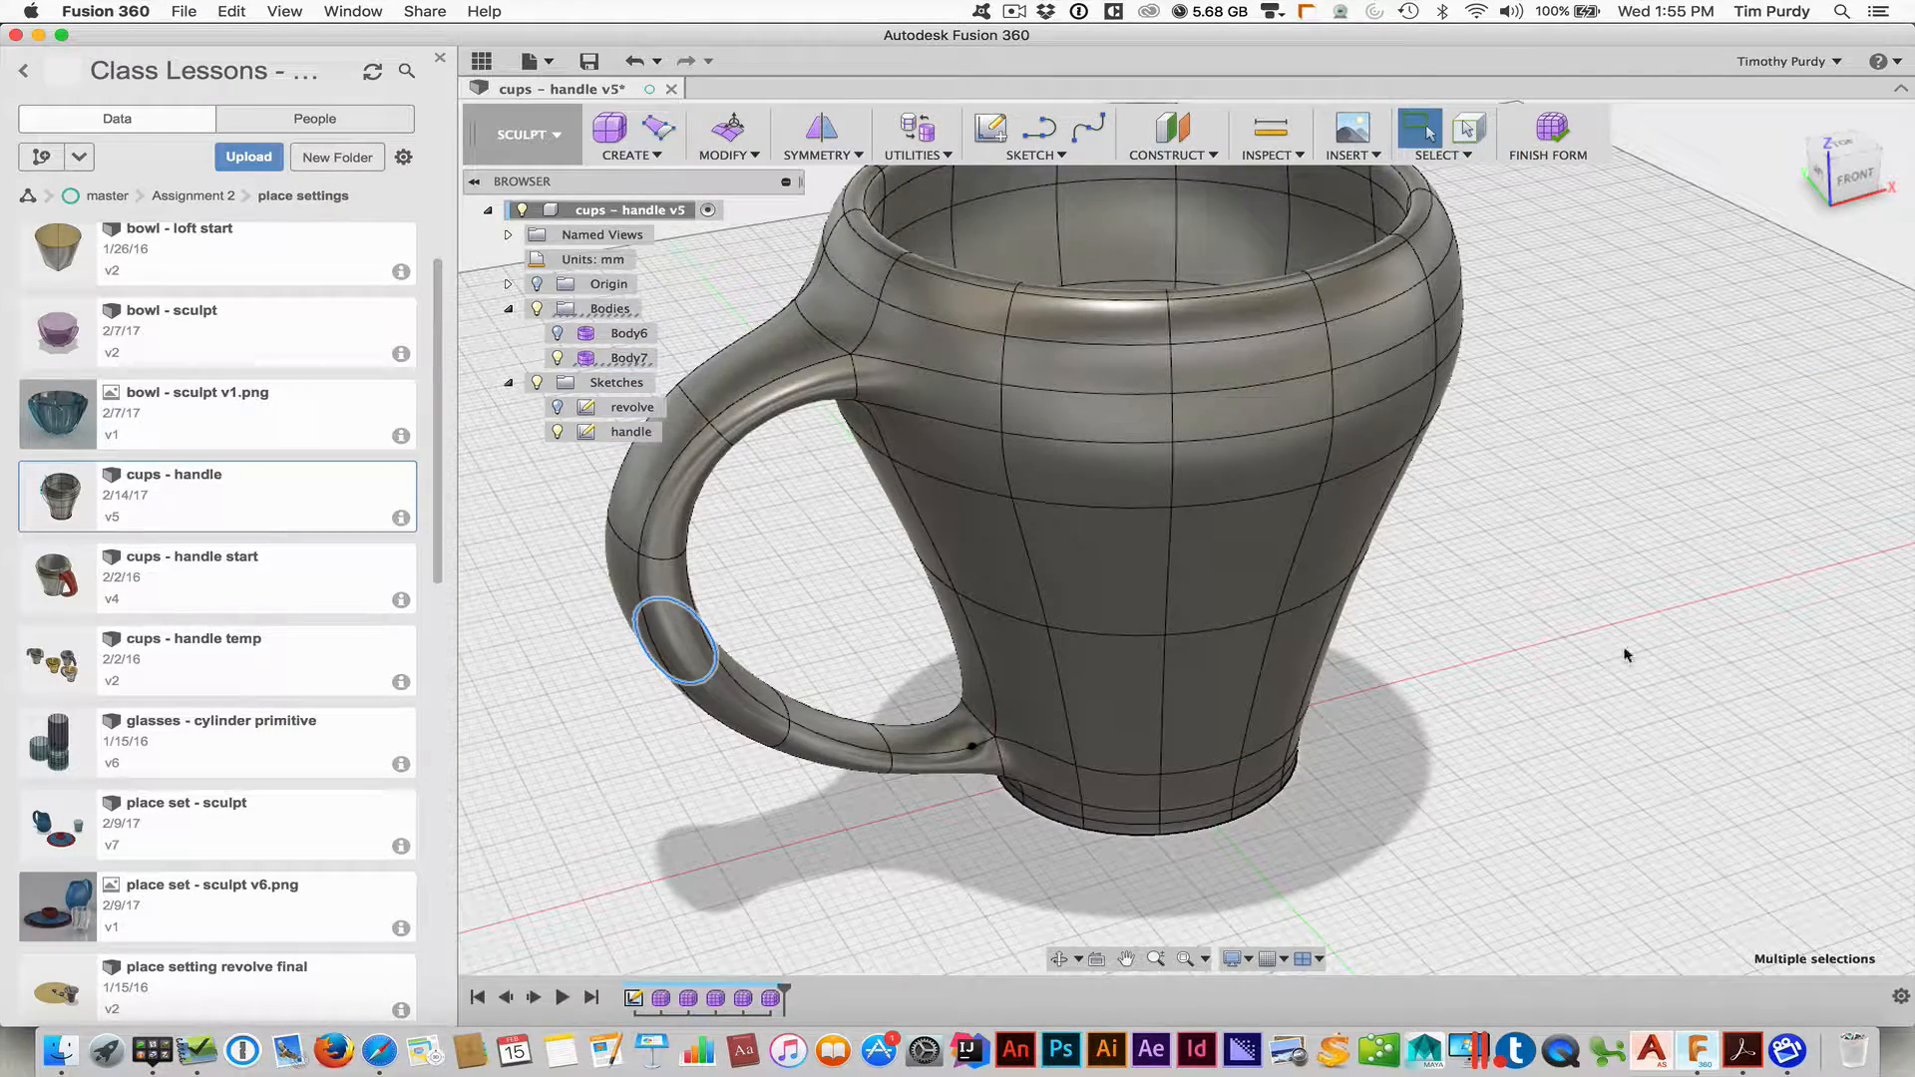